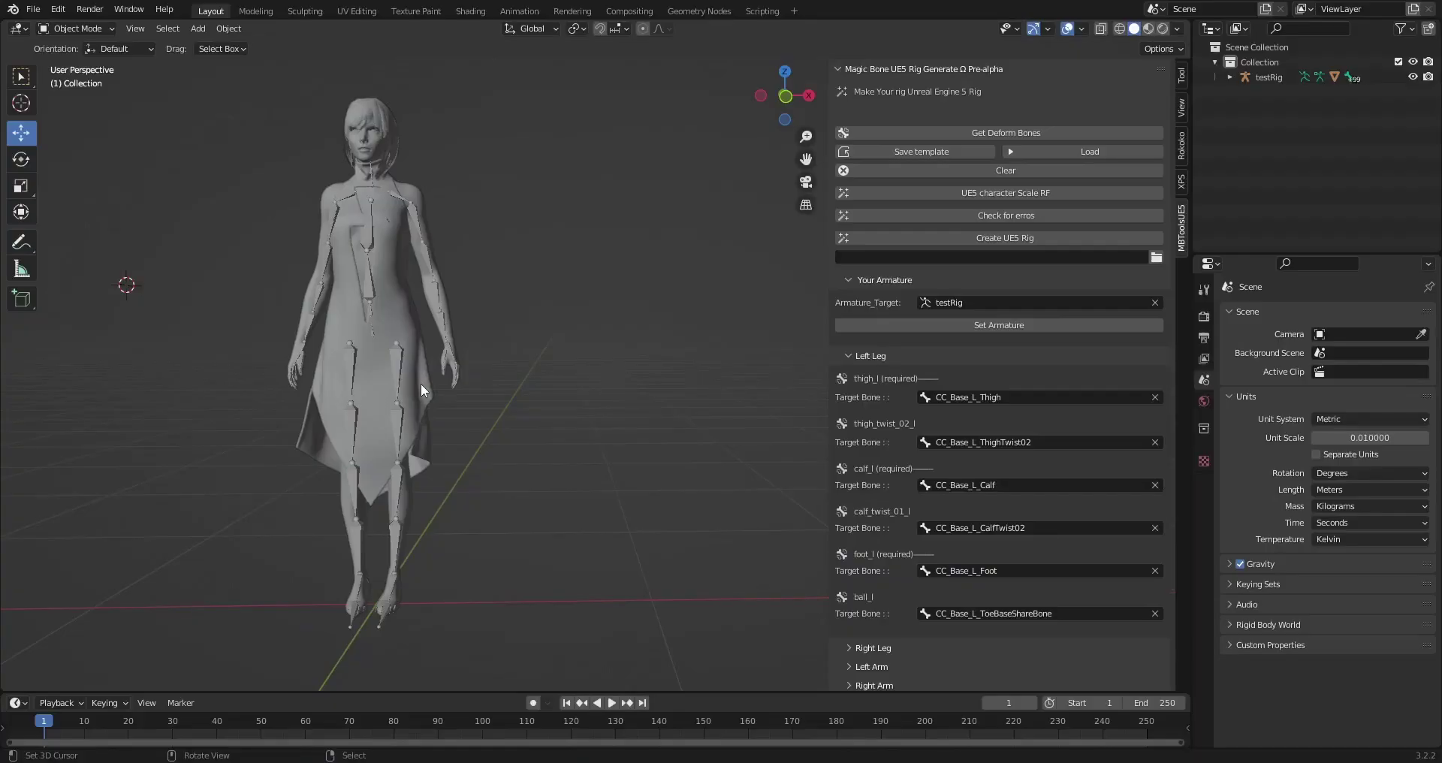
- Check testRig's bone assignments for errors
shift+middle_drag(497, 403, 491, 374)
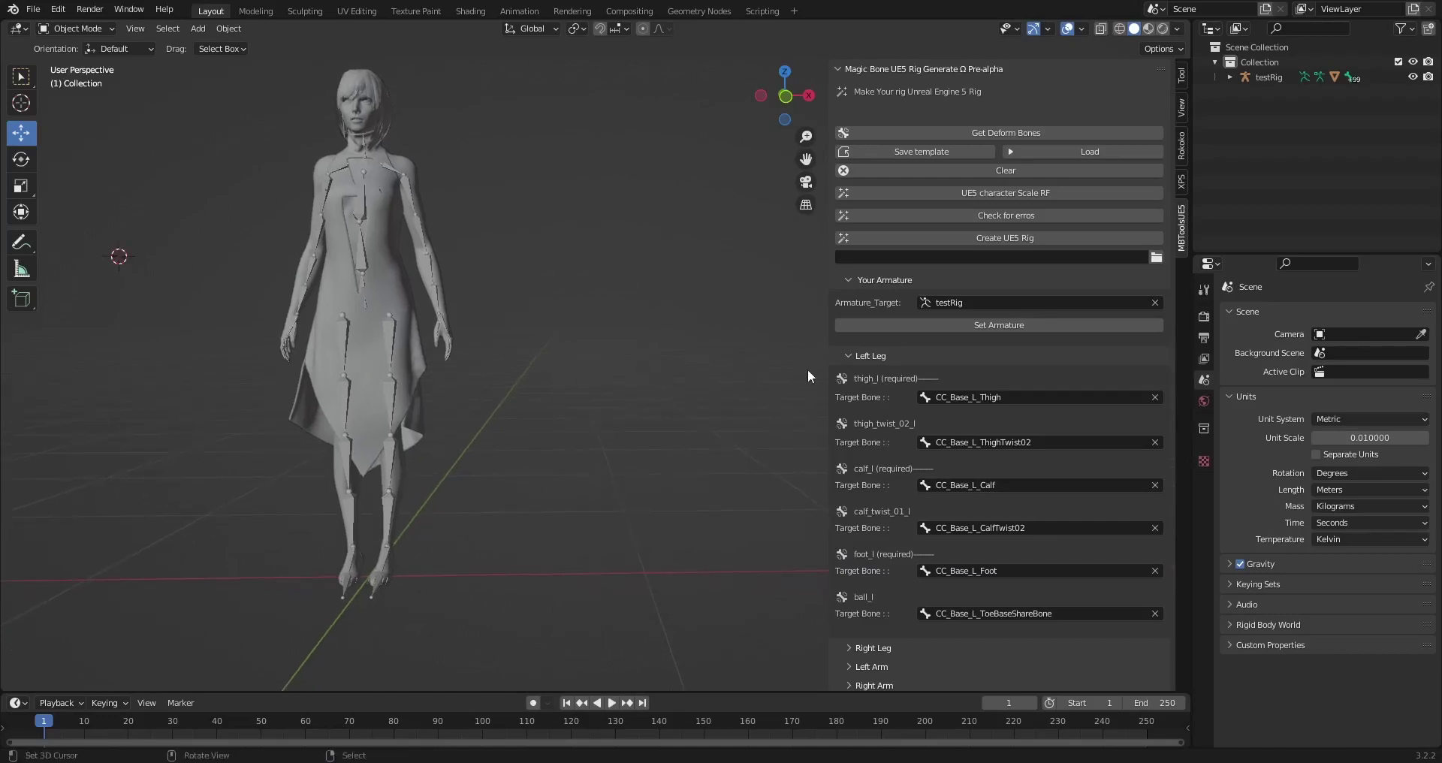
scroll(808, 371, down, 1)
scroll(872, 367, down, 1)
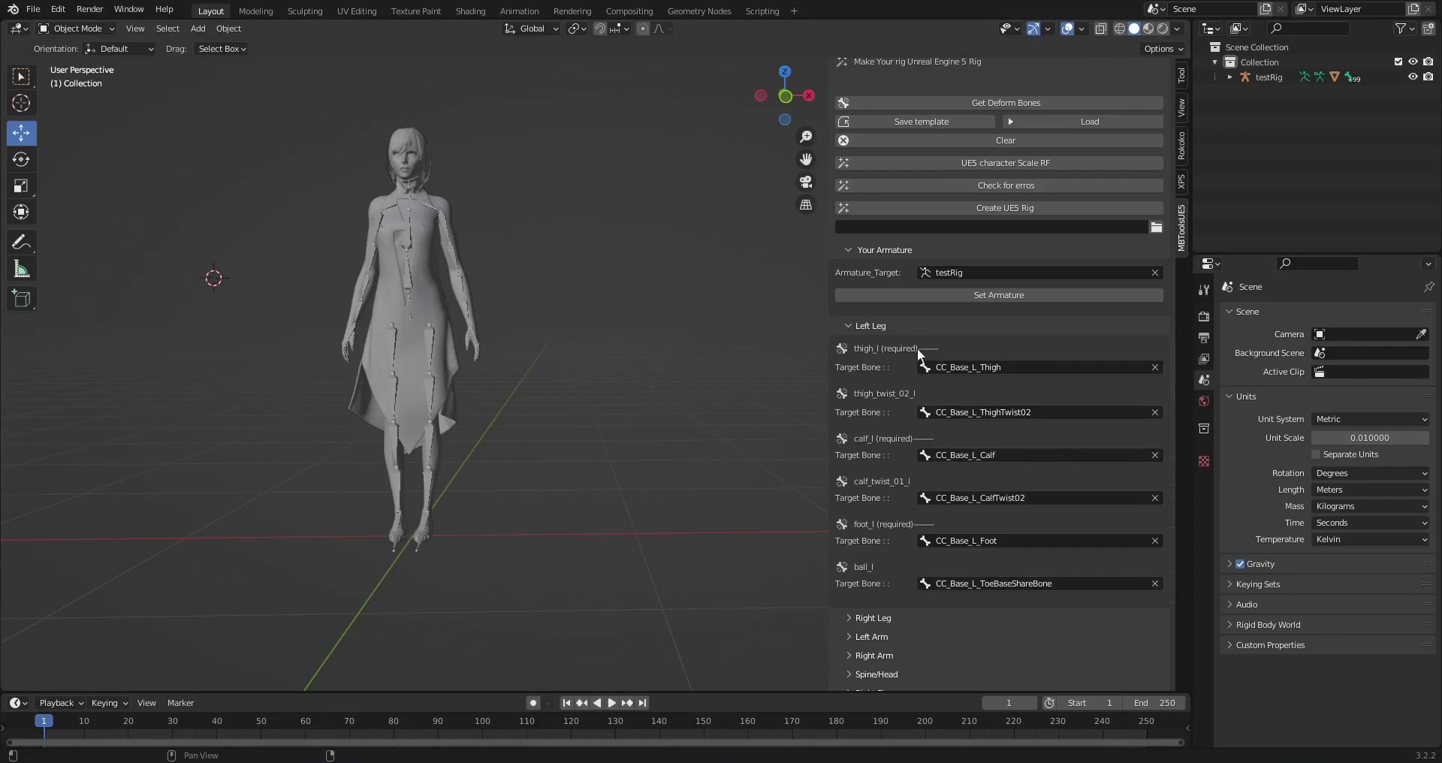
scroll(915, 353, down, 2)
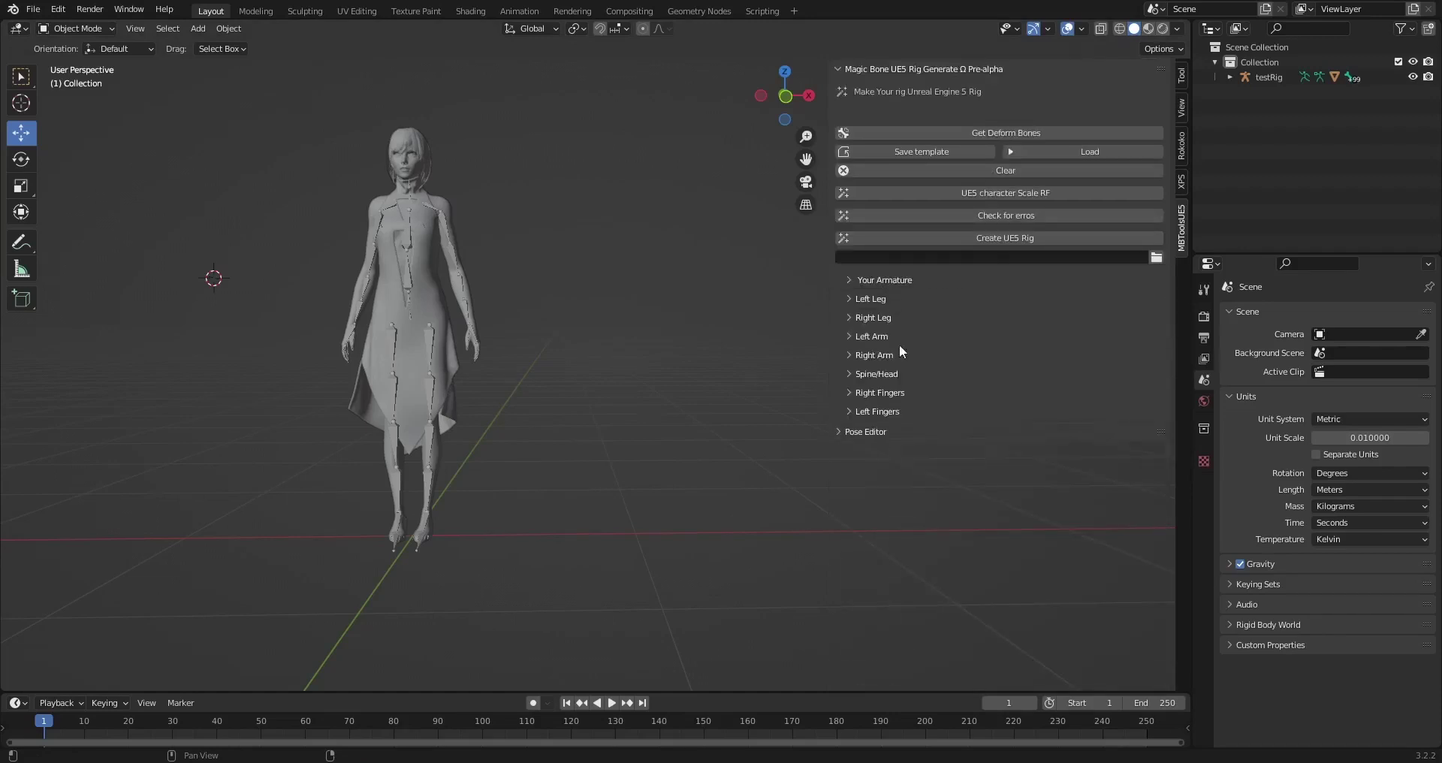
click(876, 316)
click(876, 315)
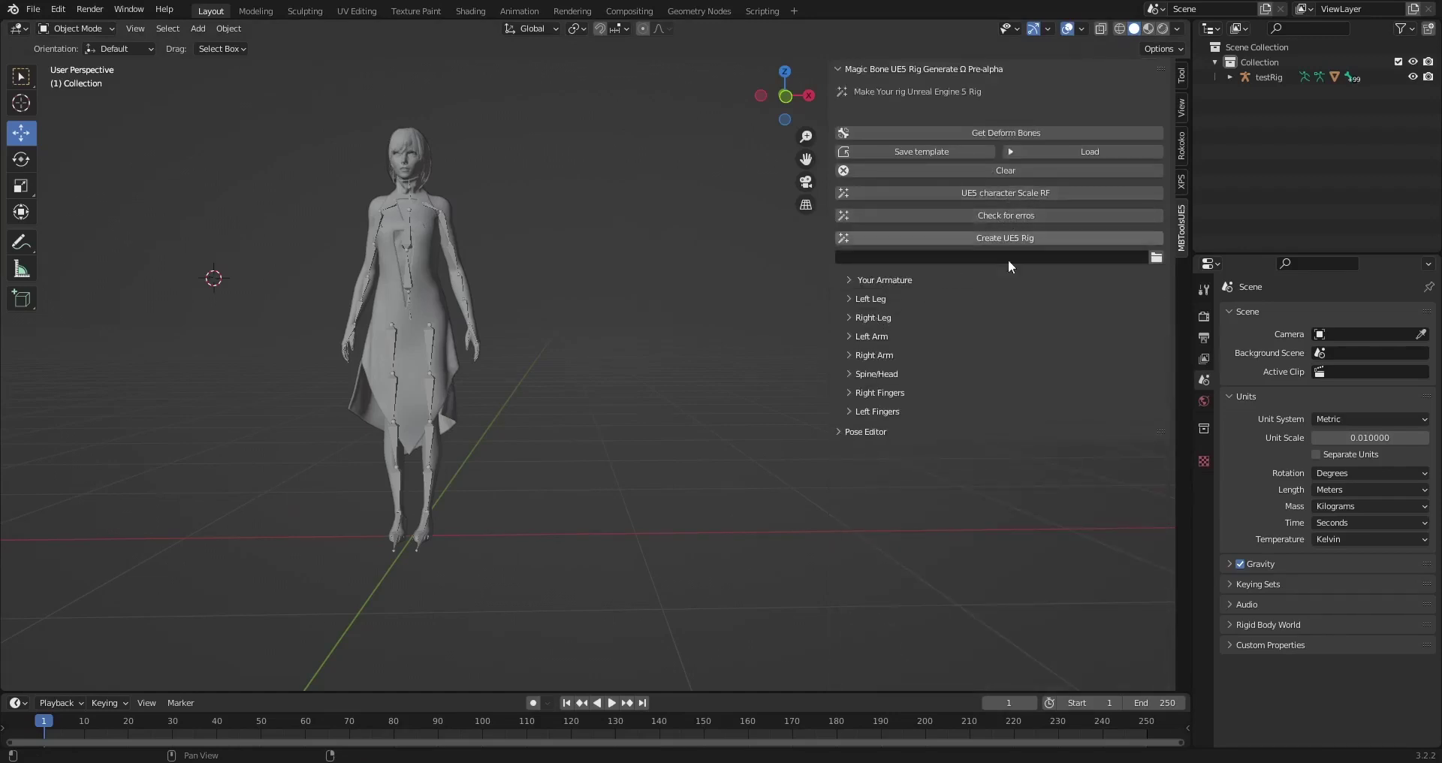
click(1012, 215)
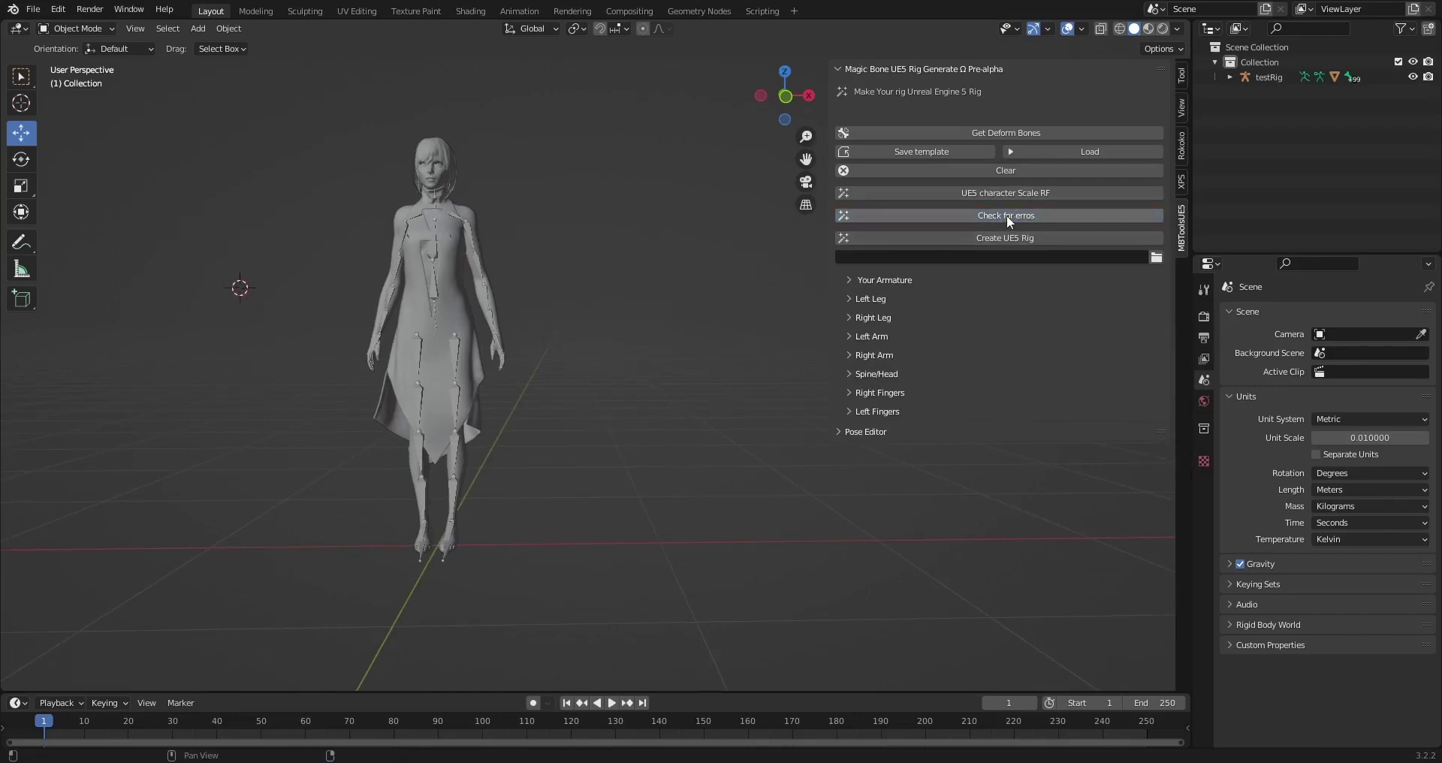
mouse_move(660, 355)
middle_down()
mouse_move(643, 354)
mouse_move(675, 354)
middle_up()
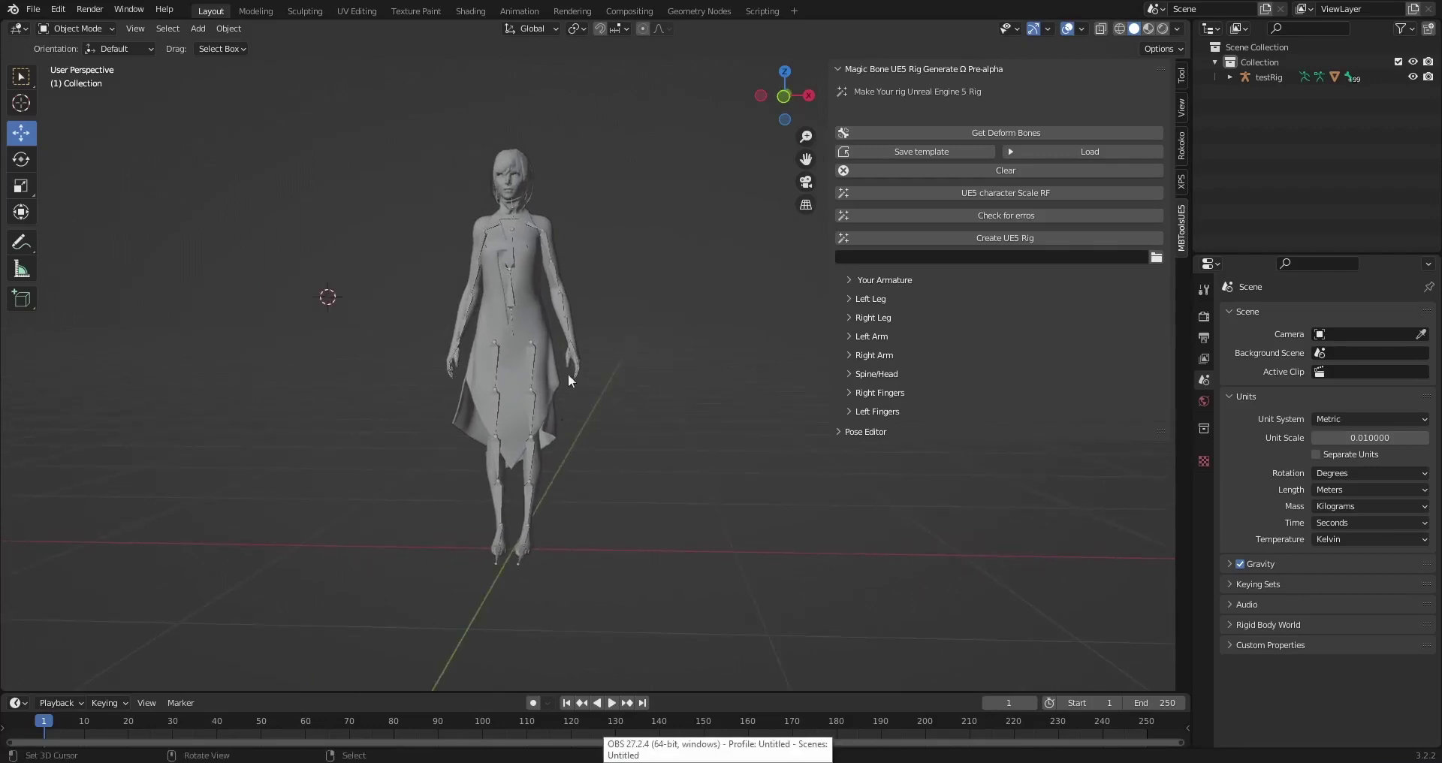
- Test the error check with CC_Base_R_Thigh assigned as the calf_r target bone, and undo that assignment
click(870, 318)
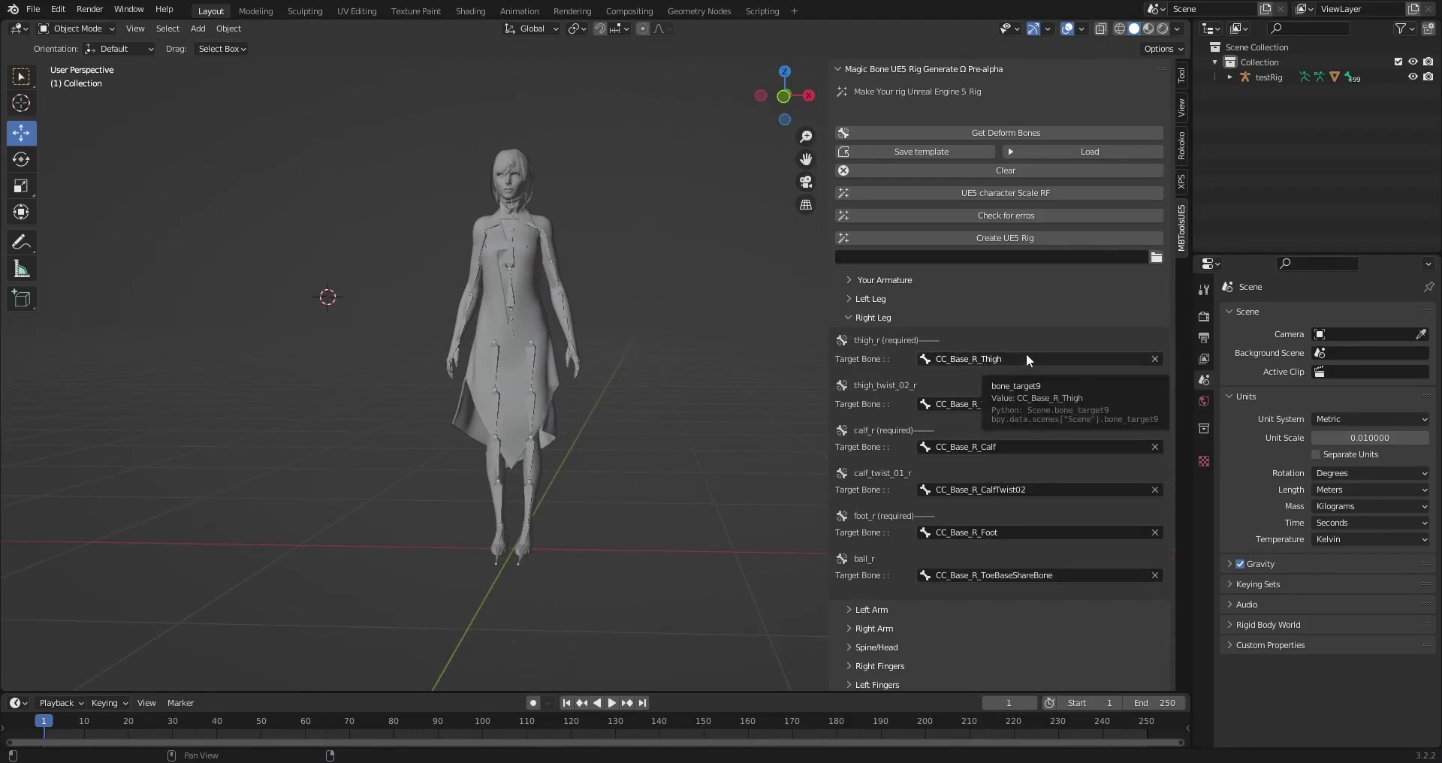
scroll(579, 394, up, 3)
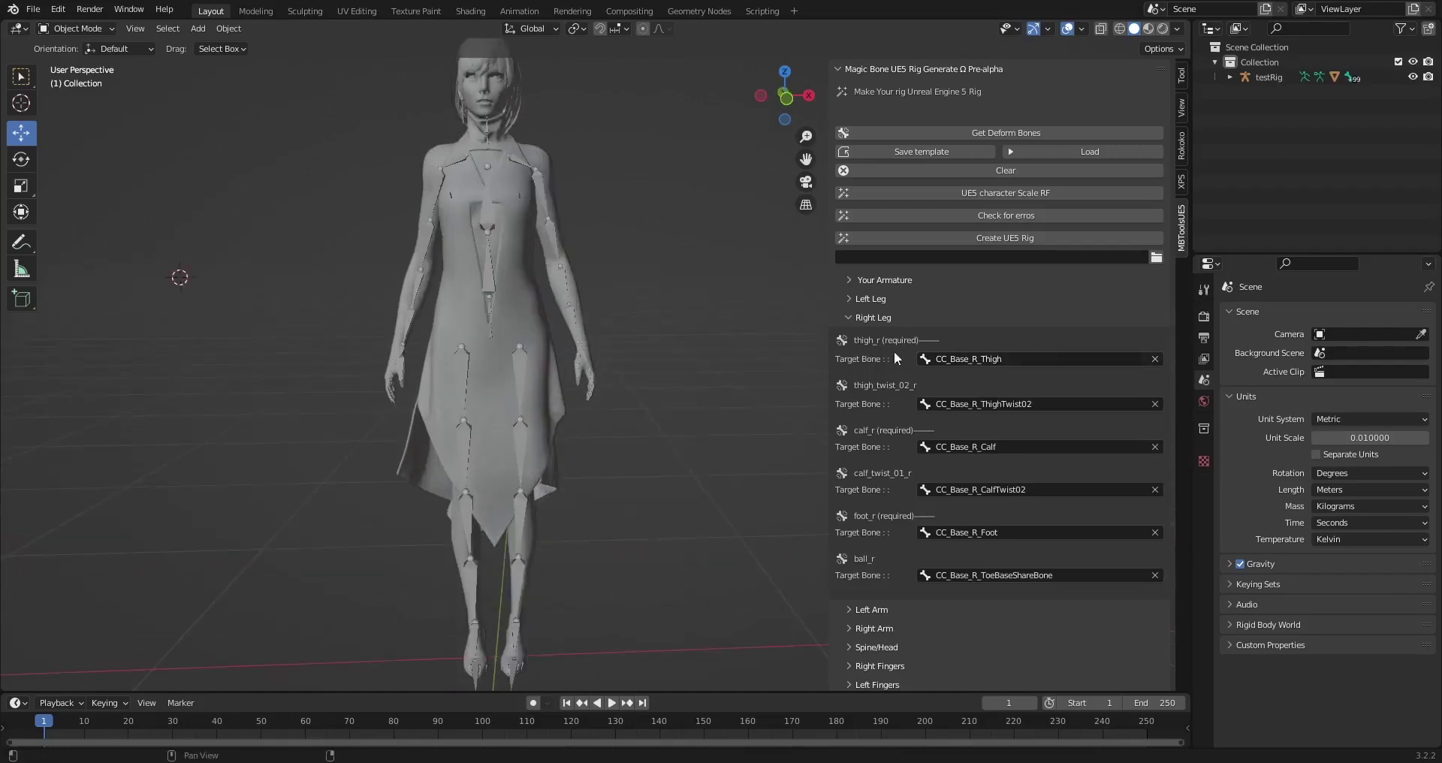
click(1021, 361)
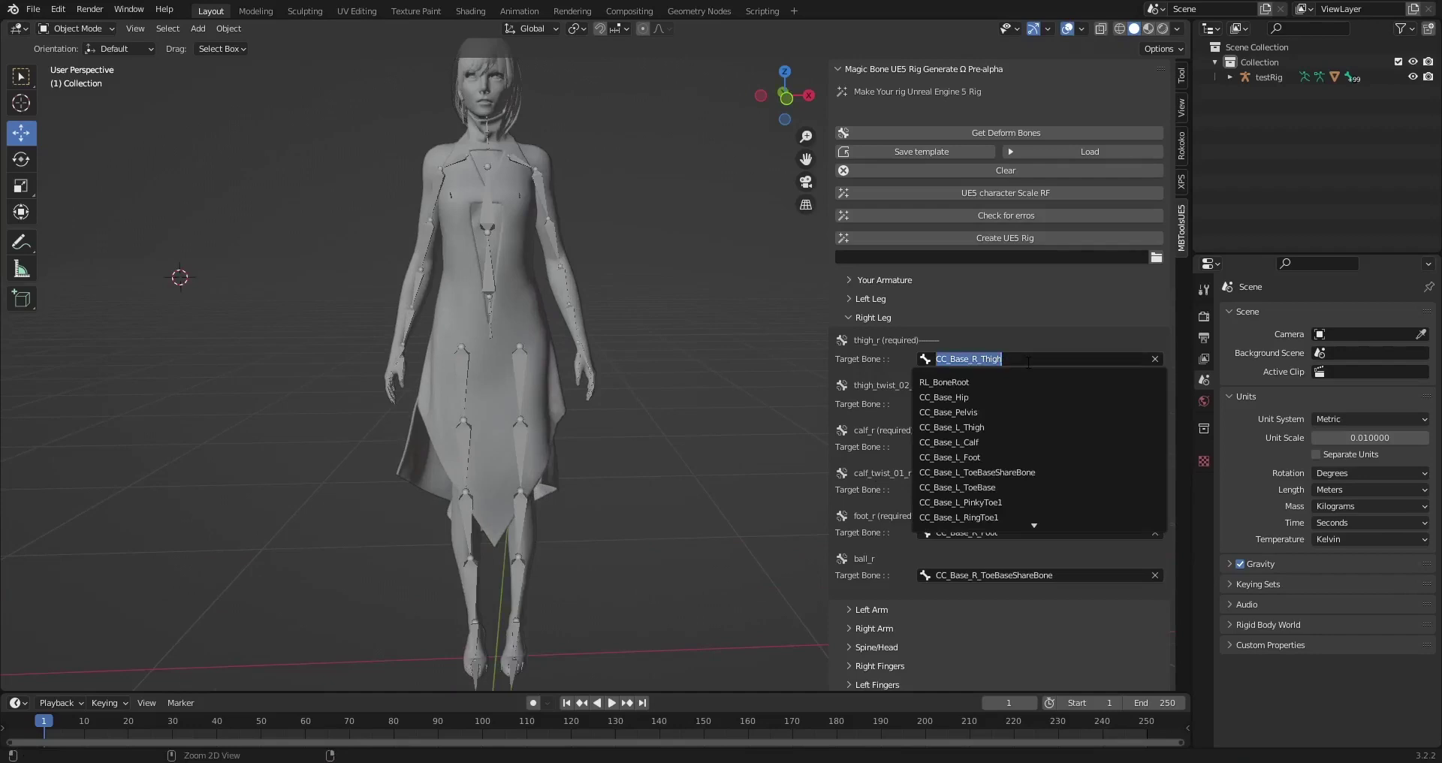
click(1049, 339)
click(1039, 446)
text(thigh)
key(Return)
middle_drag(706, 410, 726, 398)
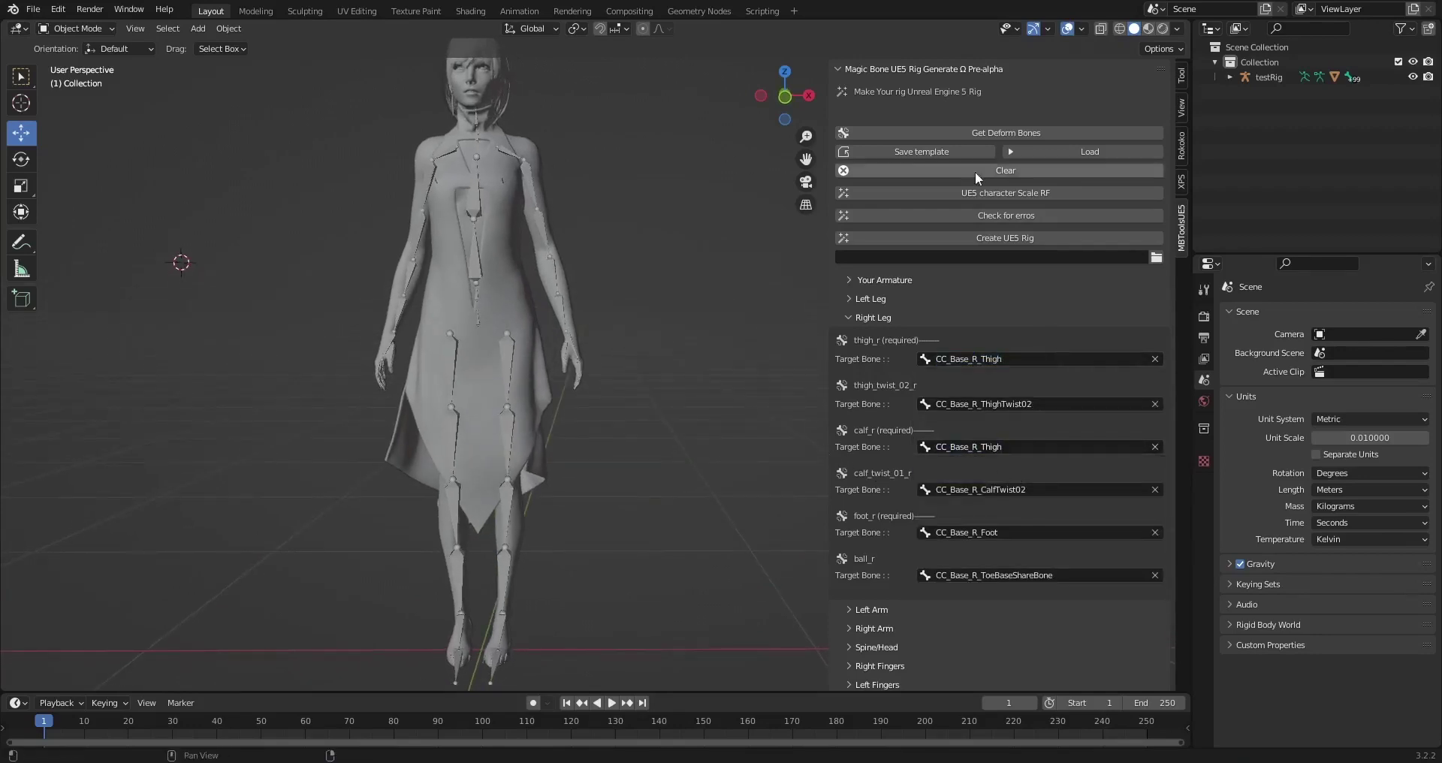
click(994, 218)
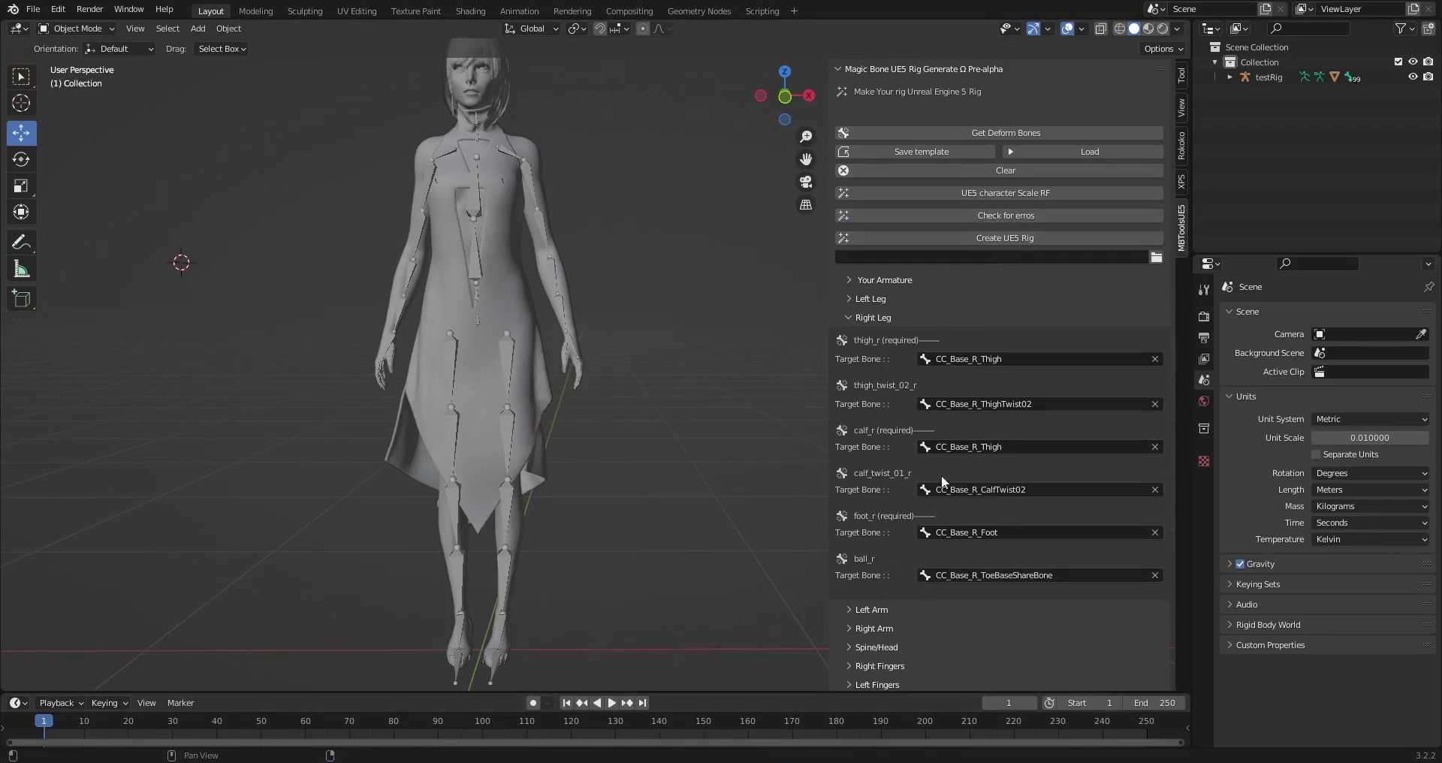
key(ctrl+z)
middle_drag(705, 427, 714, 422)
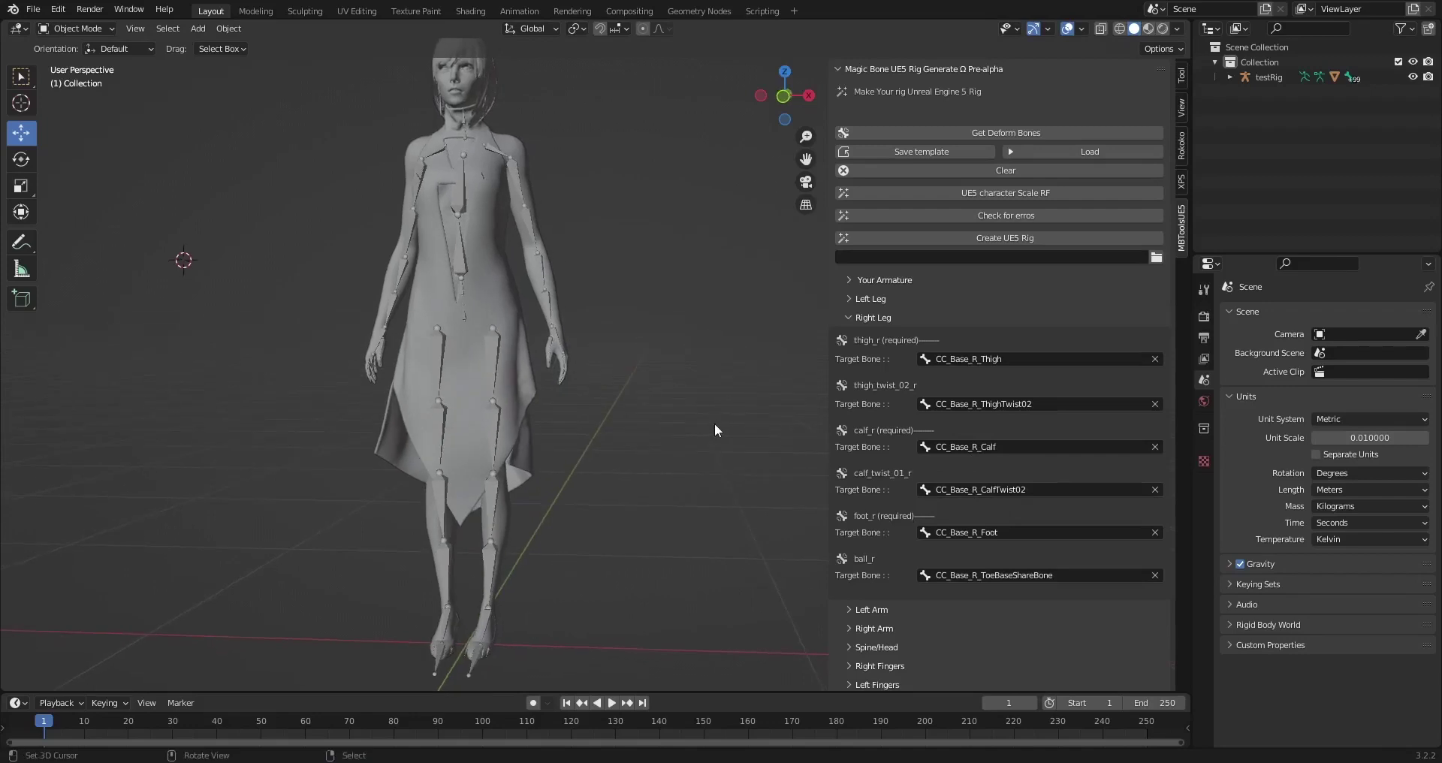
- Test the error check with the thigh_r target bone cleared, and undo the clearing
click(1156, 359)
click(1009, 216)
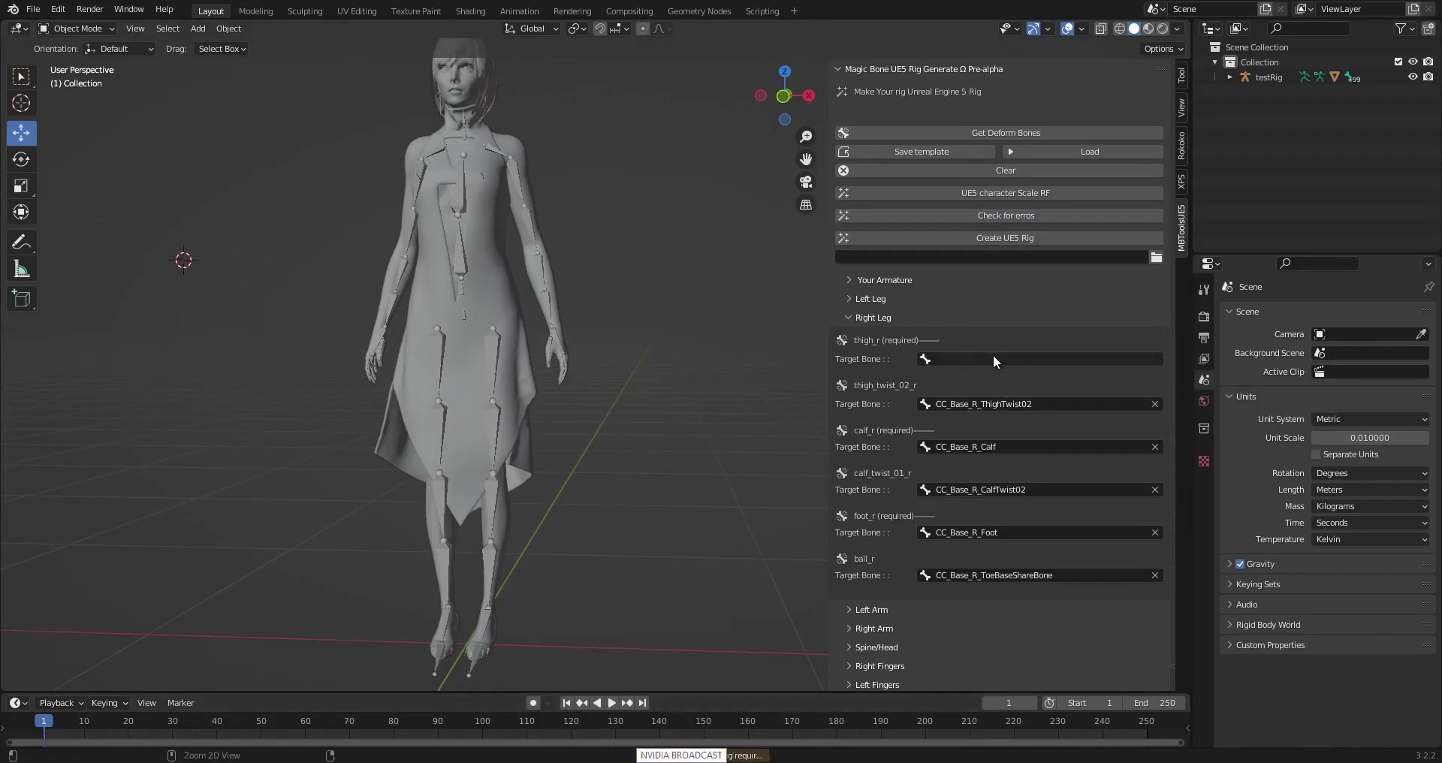
middle_drag(737, 386, 637, 355)
key(ctrl+z)
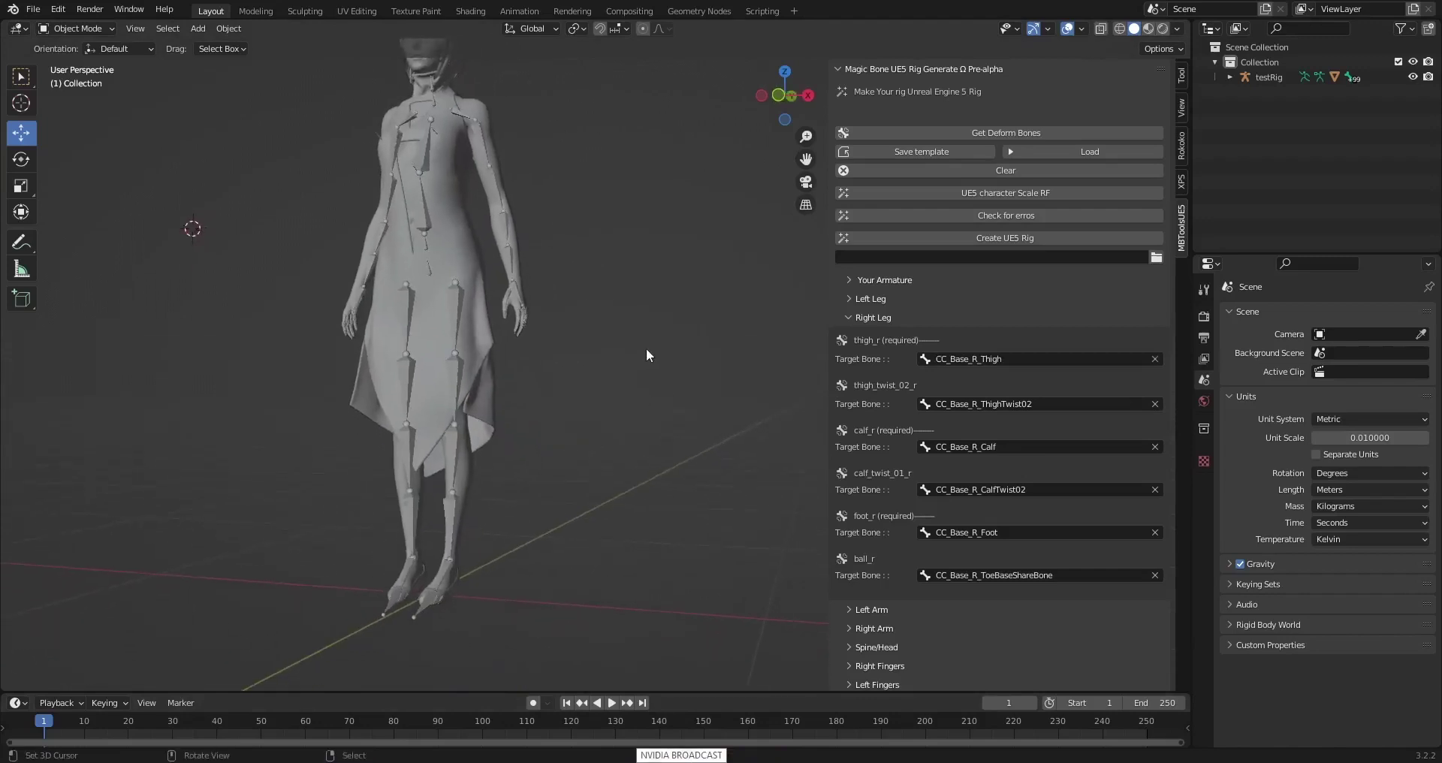
scroll(637, 355, down, 3)
click(853, 317)
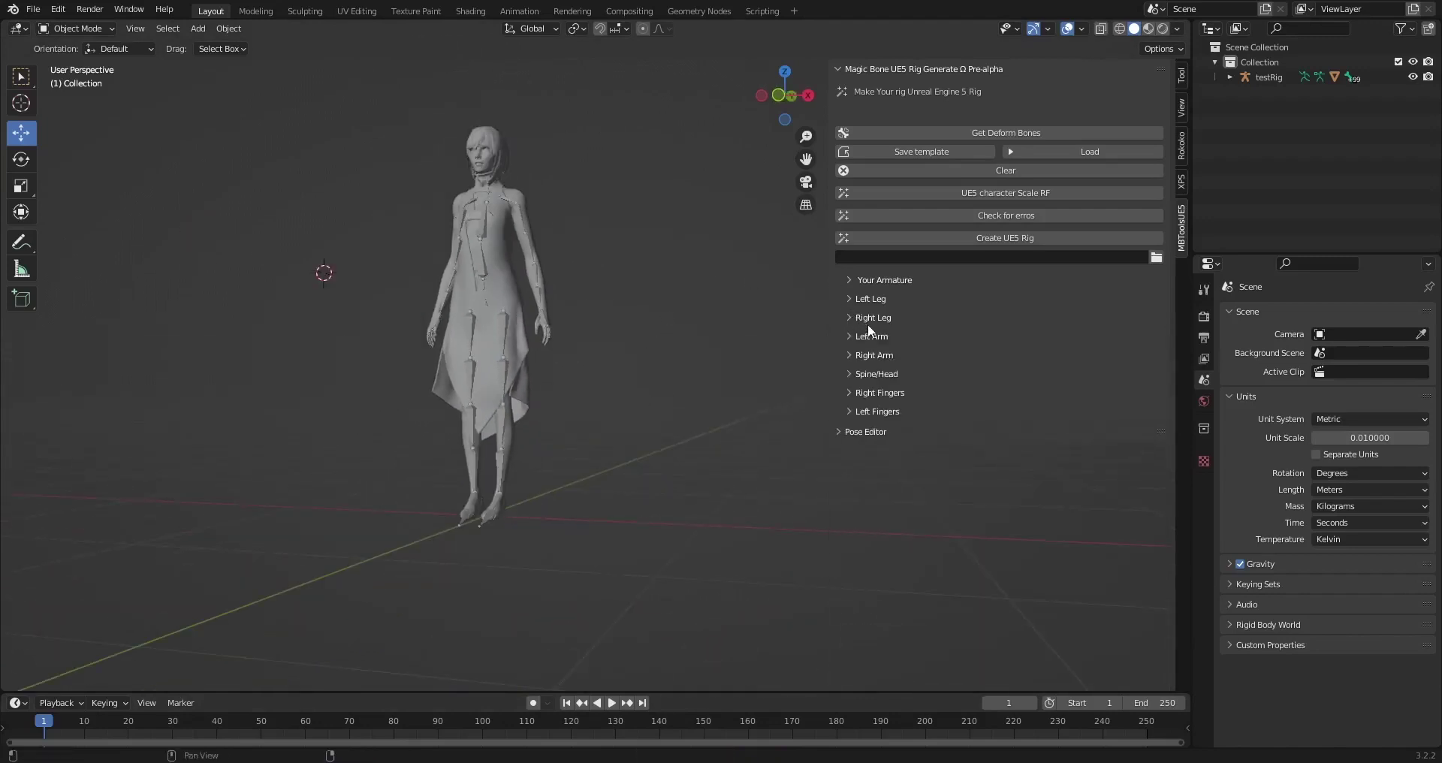
- Examine the Pose Editor's Pose Matching Options and Foot Pose Matching Options, including the experimental foot features
click(885, 431)
click(912, 553)
scroll(964, 519, down, 8)
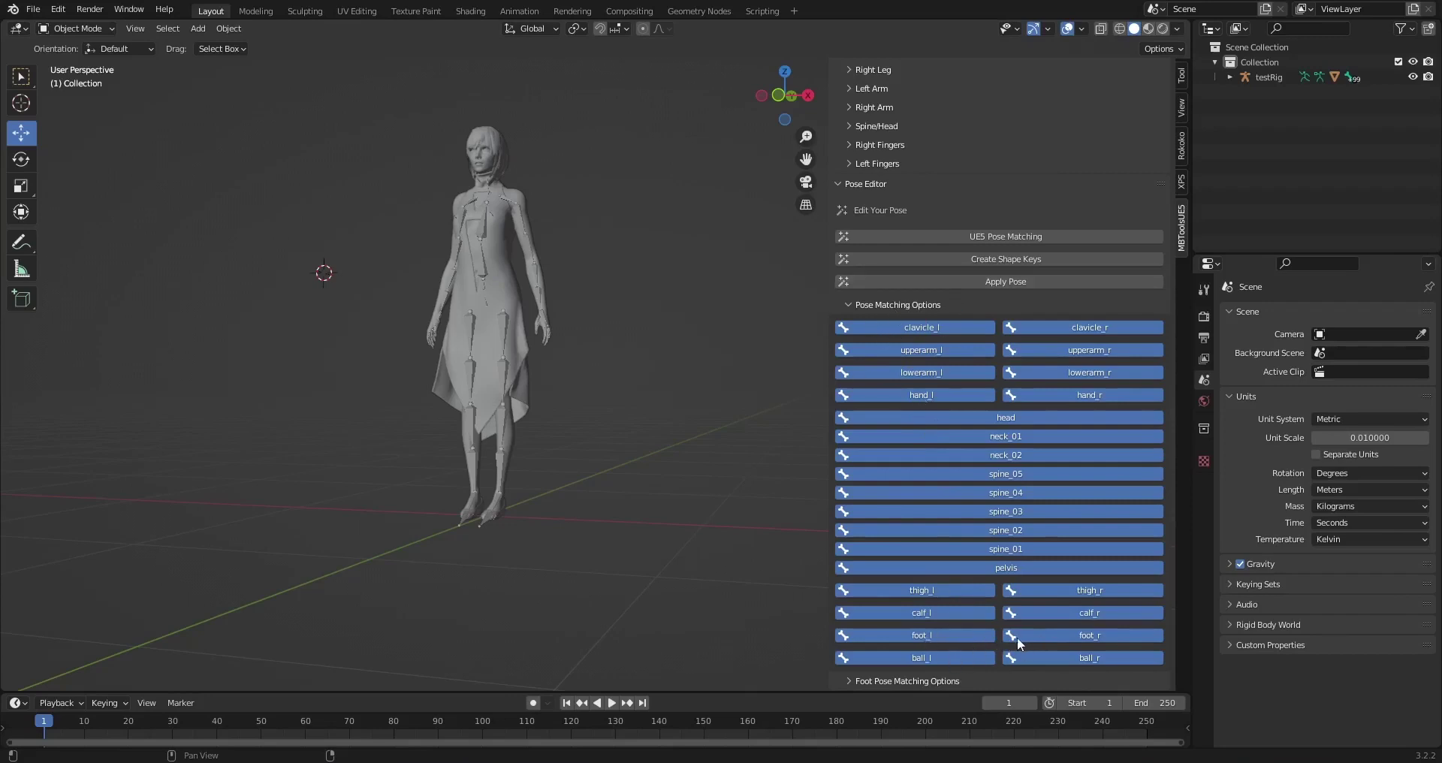
click(890, 306)
click(893, 569)
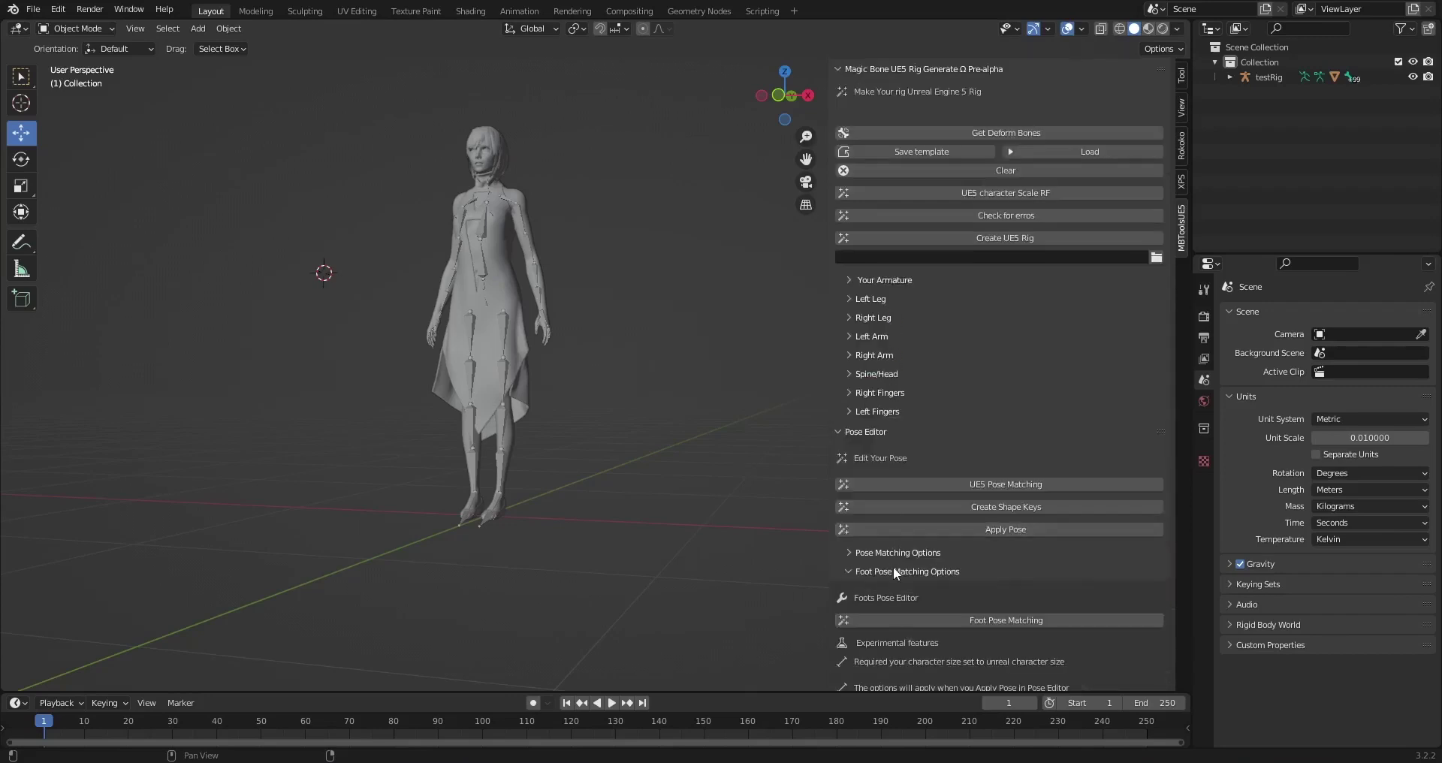
scroll(894, 567, down, 2)
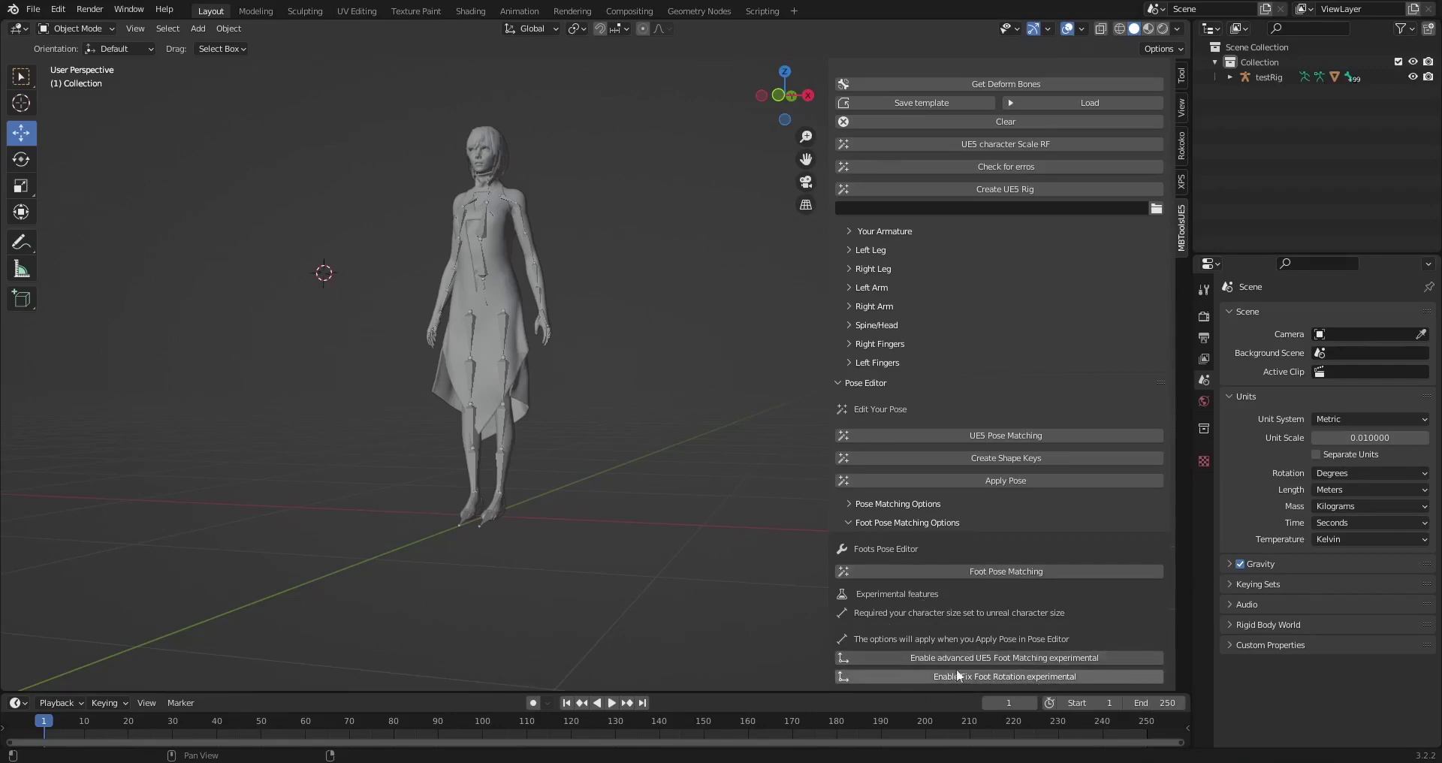
middle_drag(617, 509, 551, 505)
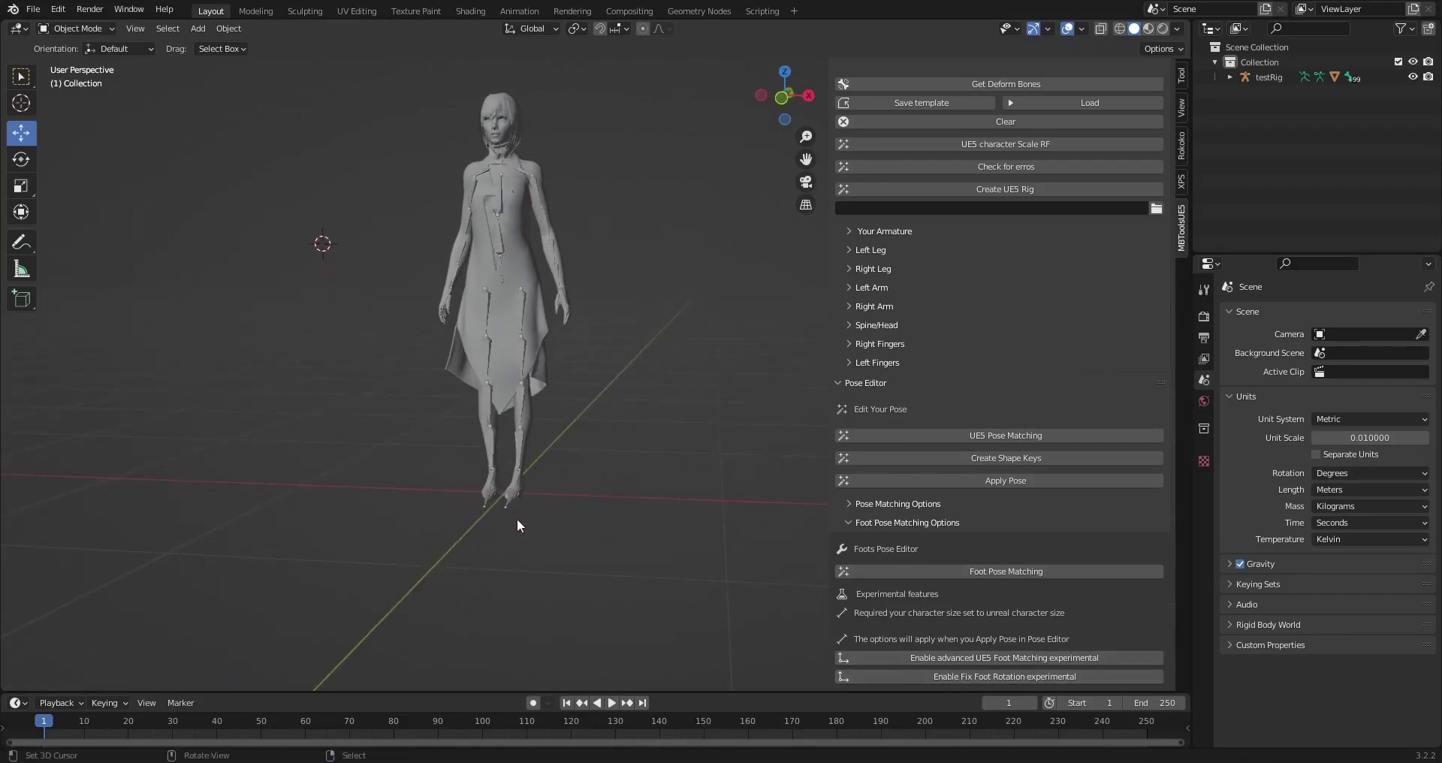
middle_drag(539, 488, 483, 493)
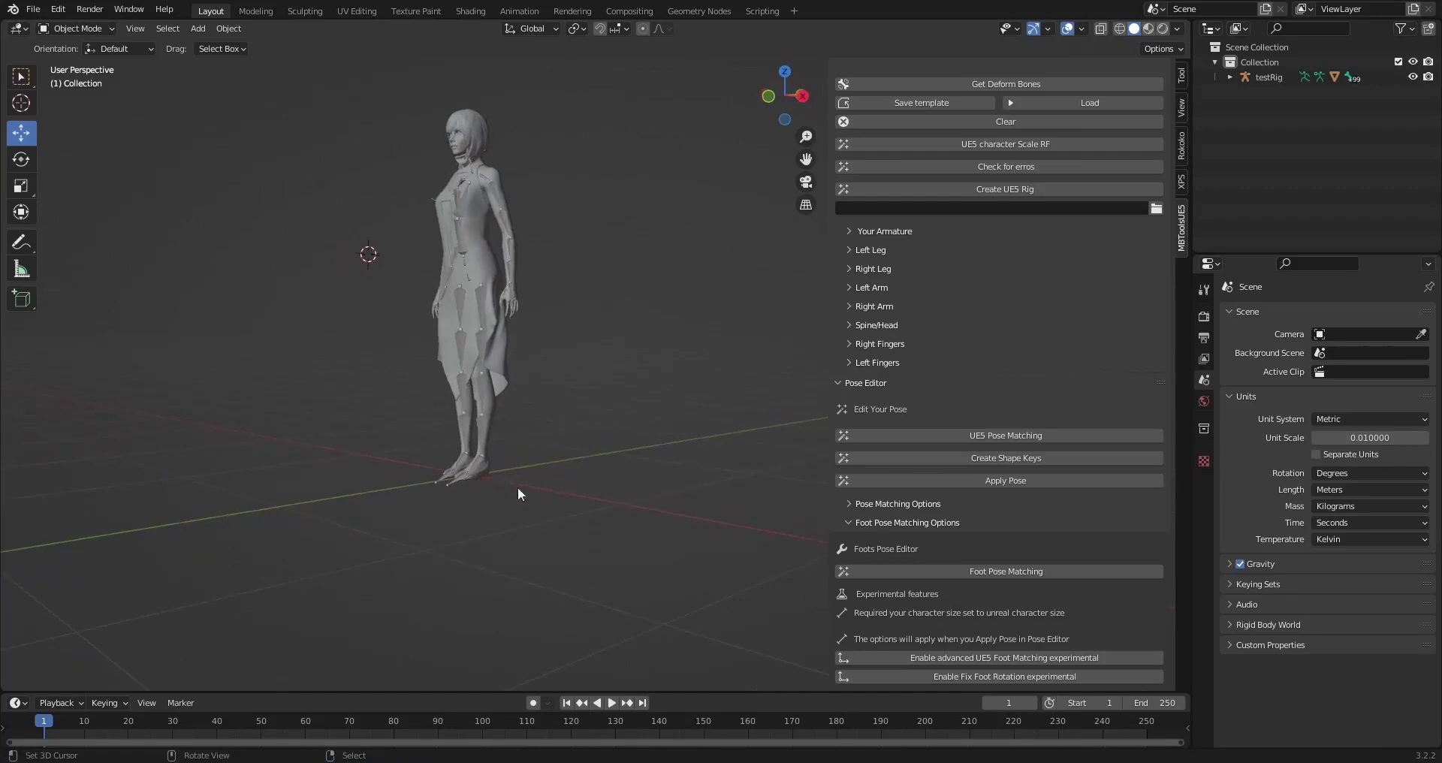
click(855, 522)
click(873, 552)
click(873, 553)
scroll(638, 422, down, 2)
middle_drag(586, 423, 639, 422)
scroll(625, 421, up, 2)
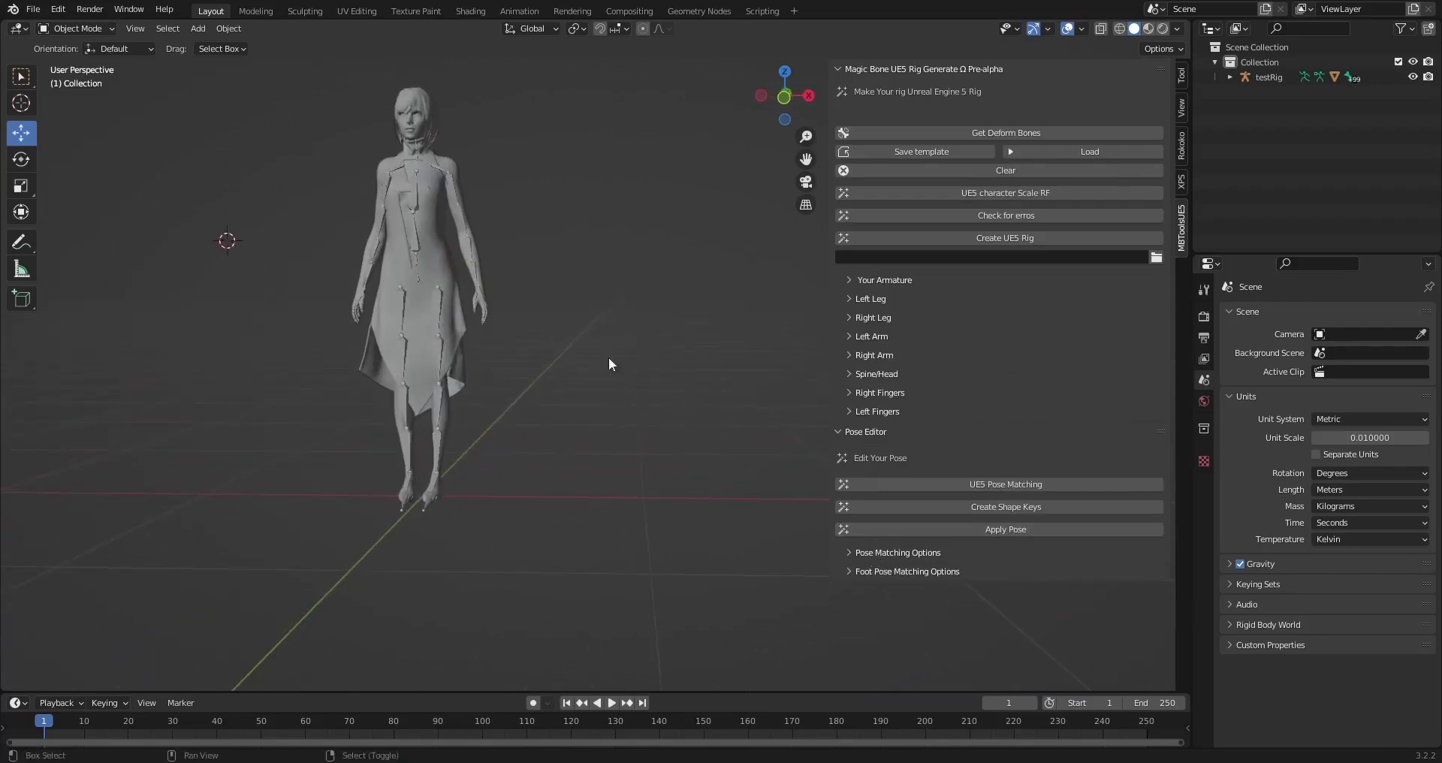
shift+middle_drag(617, 329, 616, 402)
click(867, 432)
click(866, 432)
middle_drag(673, 488, 598, 467)
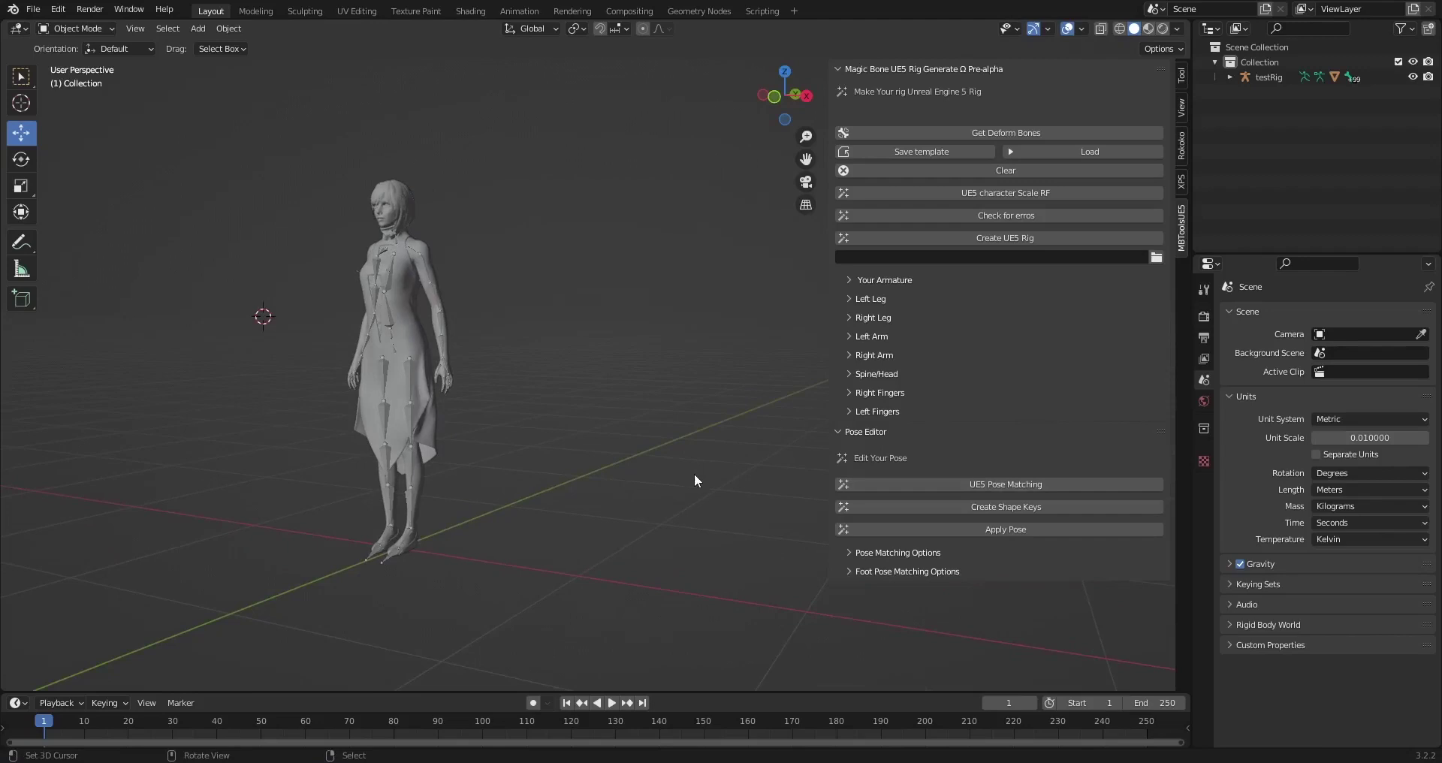
middle_drag(694, 474, 741, 472)
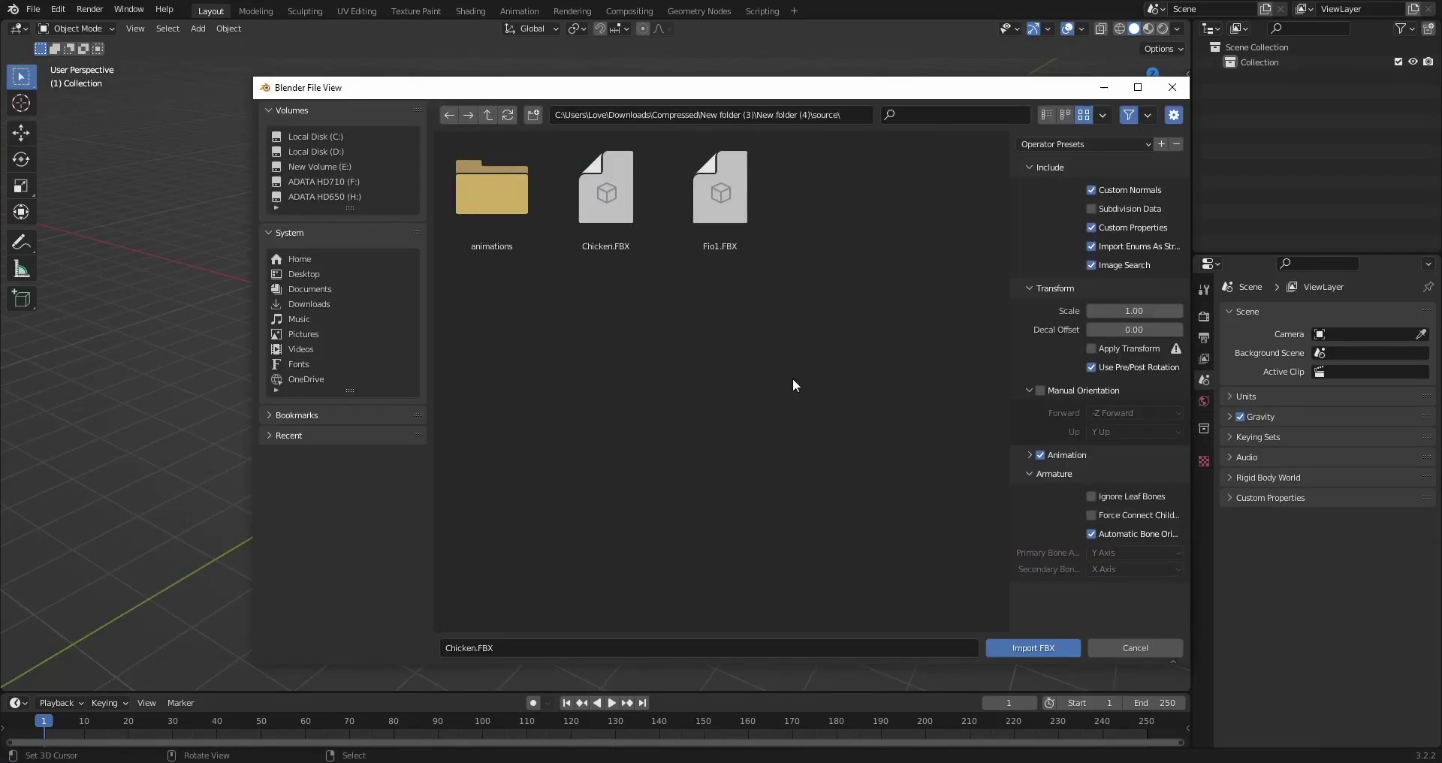
- Import the Chicken.FBX model
click(605, 226)
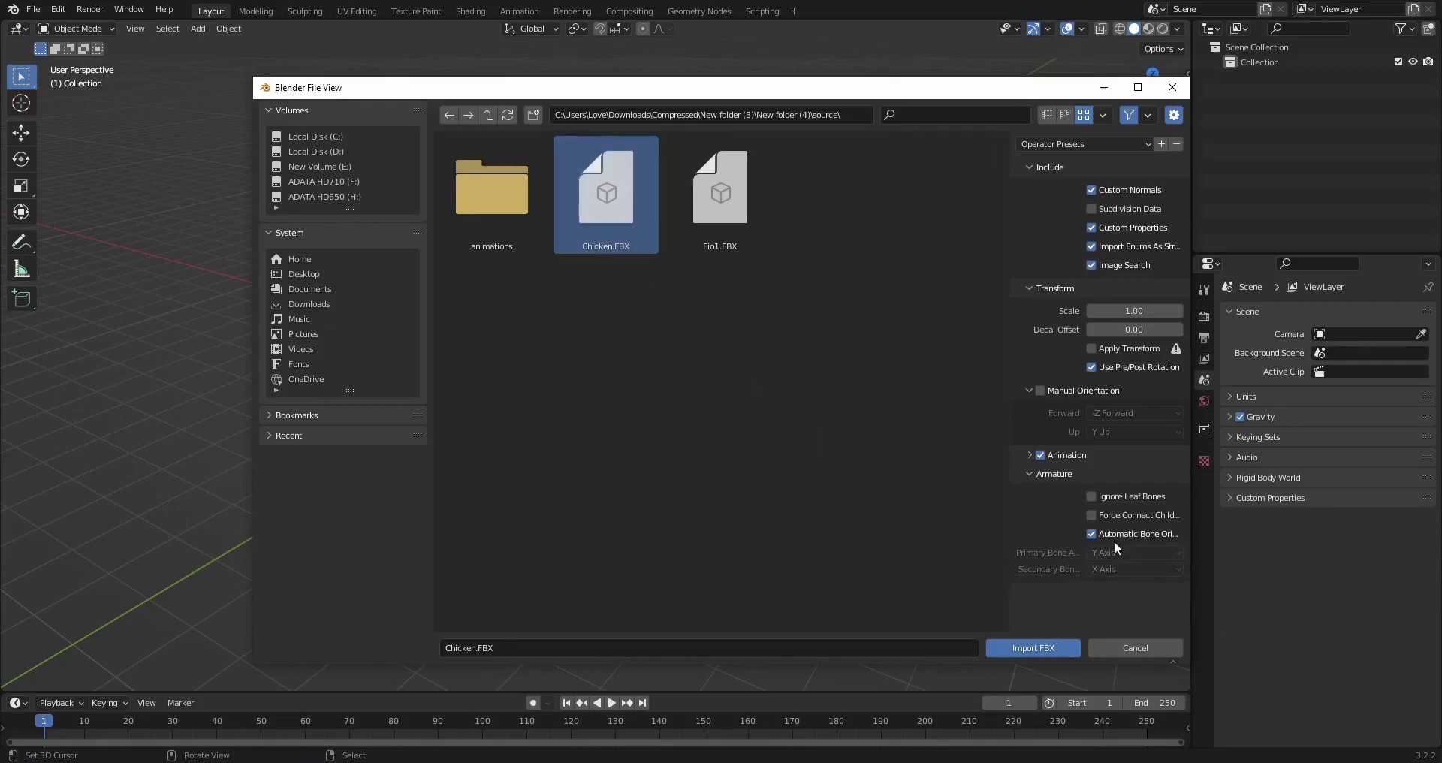
click(1040, 649)
scroll(586, 488, down, 4)
middle_drag(600, 434, 736, 390)
right_click(644, 353)
right_click(655, 356)
scroll(665, 359, down, 4)
- Display the MBToolsUE5 tools in the viewport sidebar and widen the sidebar
key(n)
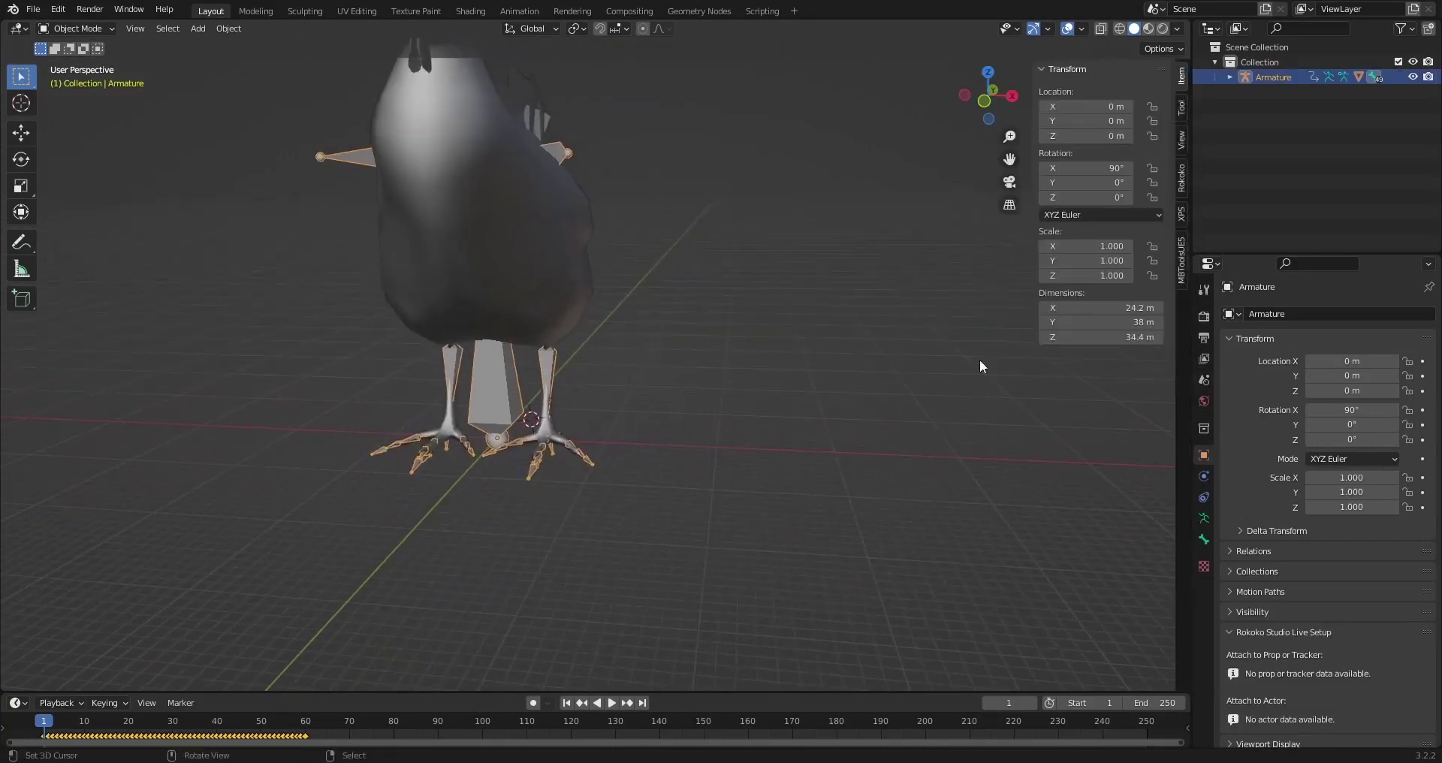
click(1182, 260)
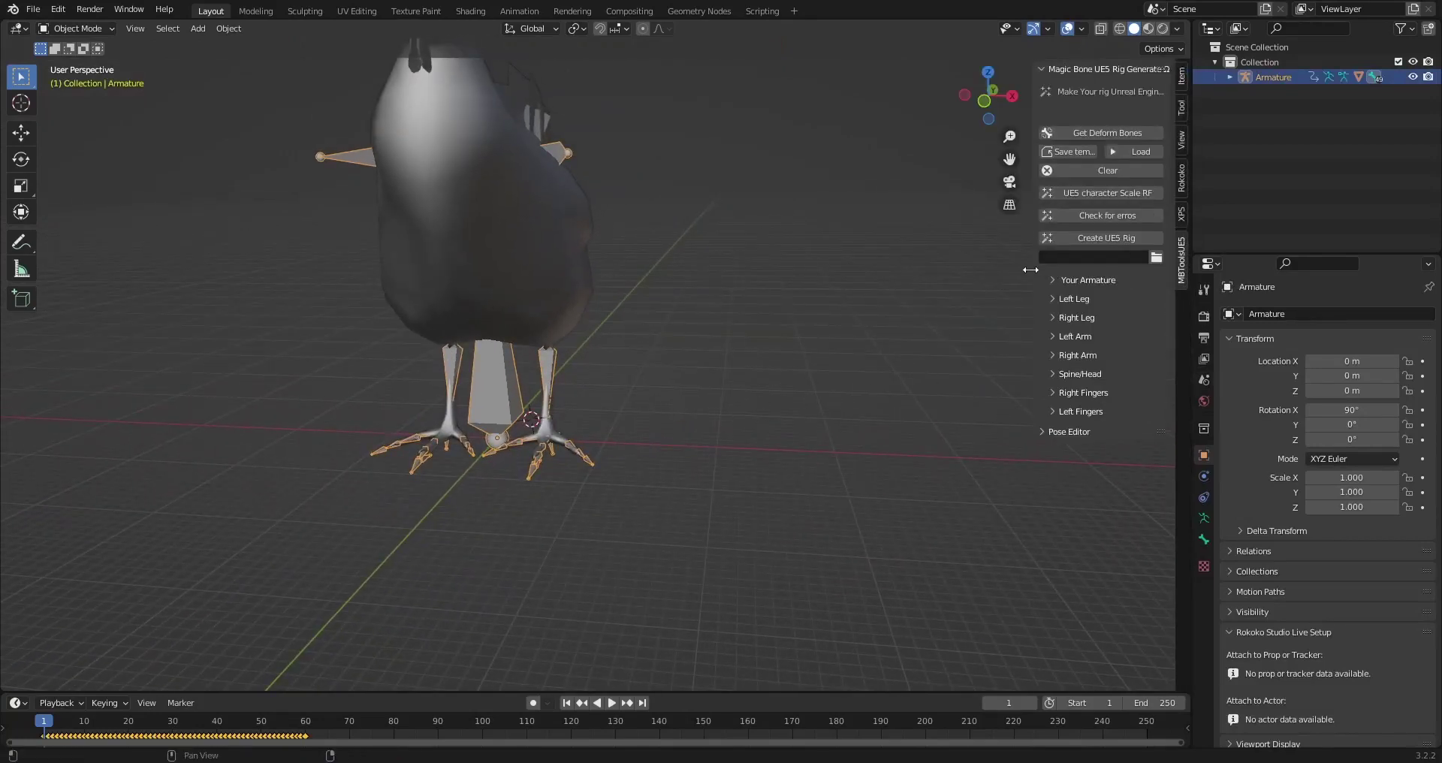
drag(1031, 269, 939, 270)
- Hide the large central bone between the chicken's legs in Pose Mode with wireframe shading
scroll(722, 391, up, 5)
key(ctrl+Tab)
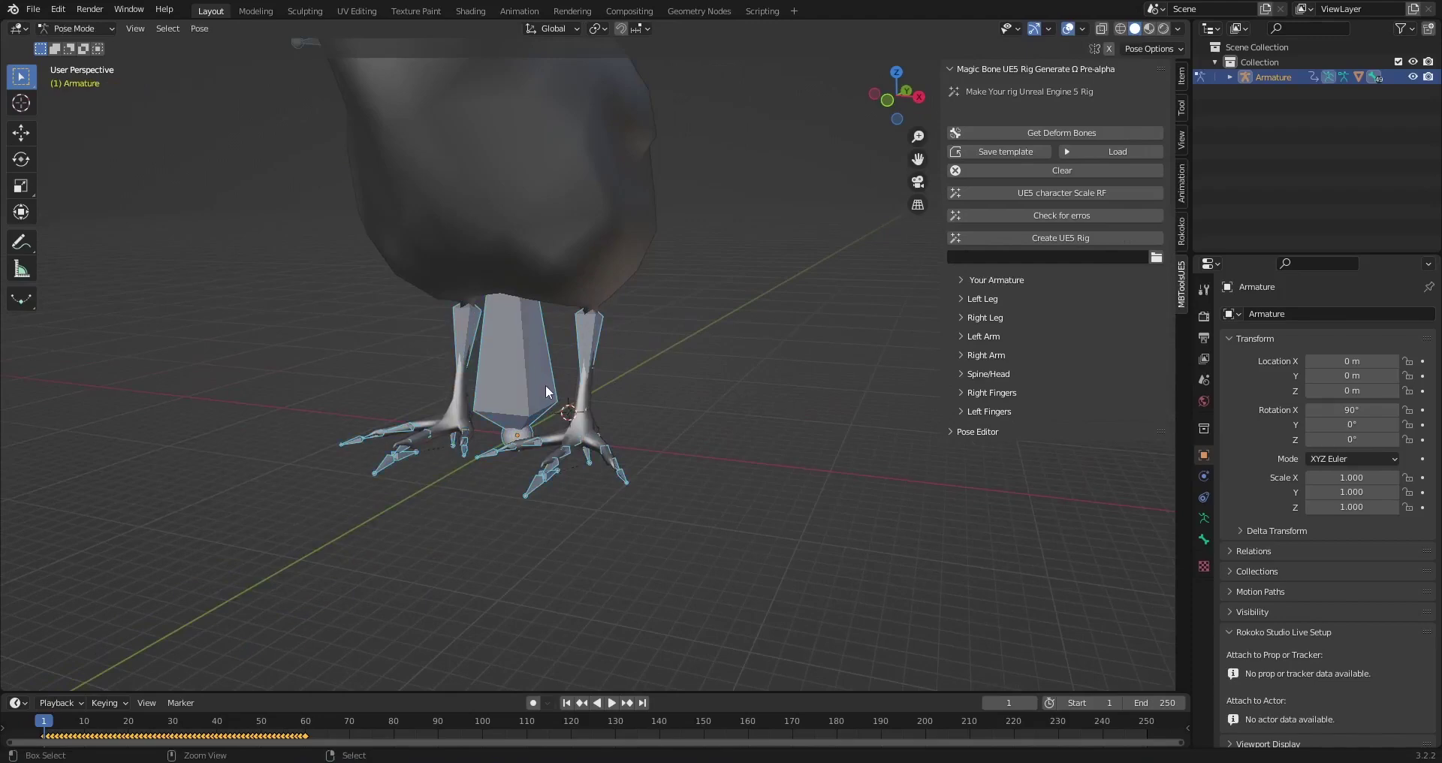
key(shift+z)
click(529, 367)
key(h)
- Select the Ankle_L bone and examine how the chicken's foot bones are connected in Pose Mode and Edit Mode
mouse_move(565, 411)
middle_down()
mouse_move(541, 393)
mouse_move(522, 410)
mouse_move(595, 411)
mouse_move(597, 382)
mouse_move(555, 399)
mouse_move(601, 360)
mouse_move(591, 424)
mouse_move(552, 426)
mouse_move(589, 443)
mouse_move(579, 385)
mouse_move(661, 434)
mouse_move(606, 416)
mouse_move(538, 435)
mouse_move(578, 422)
middle_up()
scroll(539, 395, up, 3)
click(522, 410)
scroll(598, 411, down, 5)
scroll(590, 424, up, 4)
scroll(588, 443, up, 1)
scroll(606, 417, up, 4)
key(Tab)
scroll(579, 423, down, 4)
key(Tab)
scroll(535, 506, down, 5)
- Unlink the armature's animation action using the Action Editor in the Animation workspace
click(519, 10)
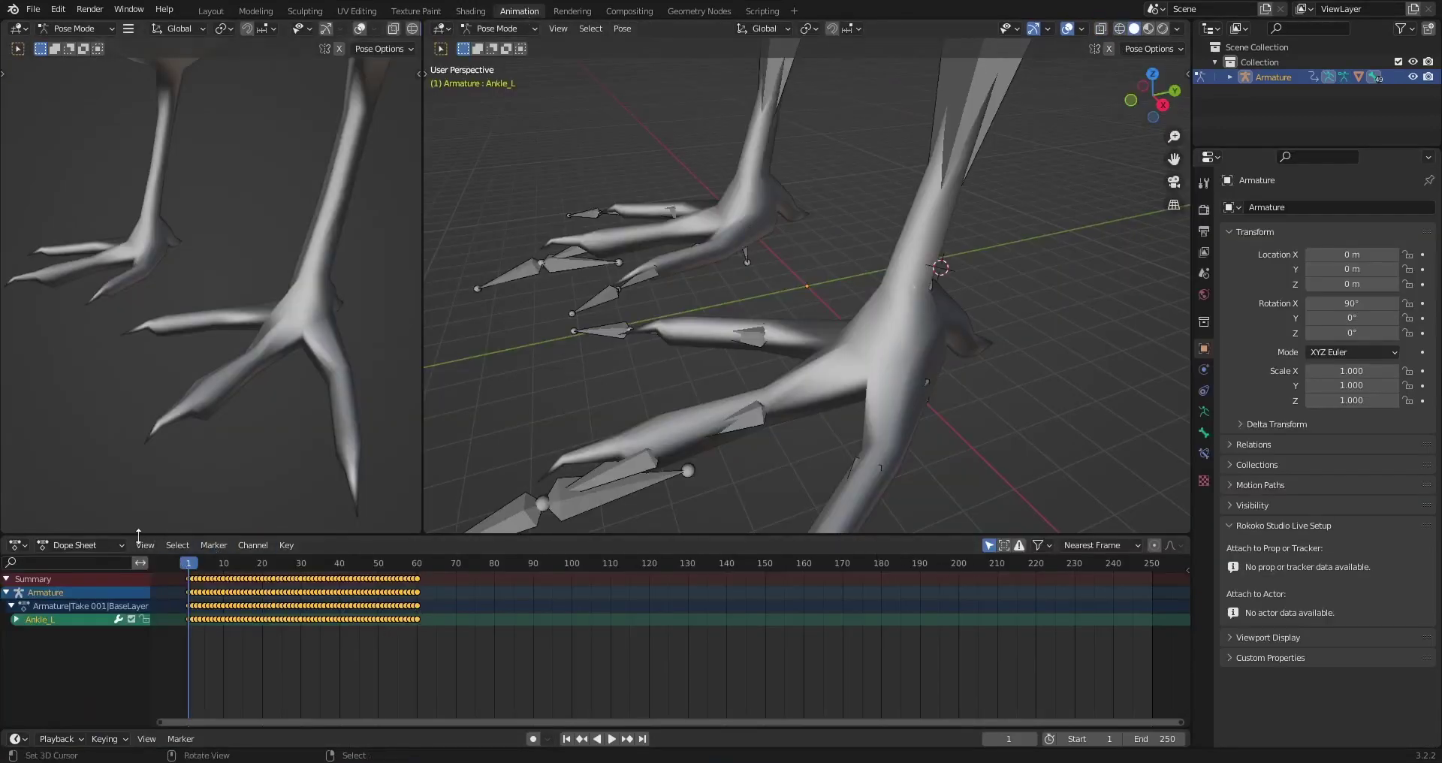
click(81, 544)
click(90, 575)
click(685, 546)
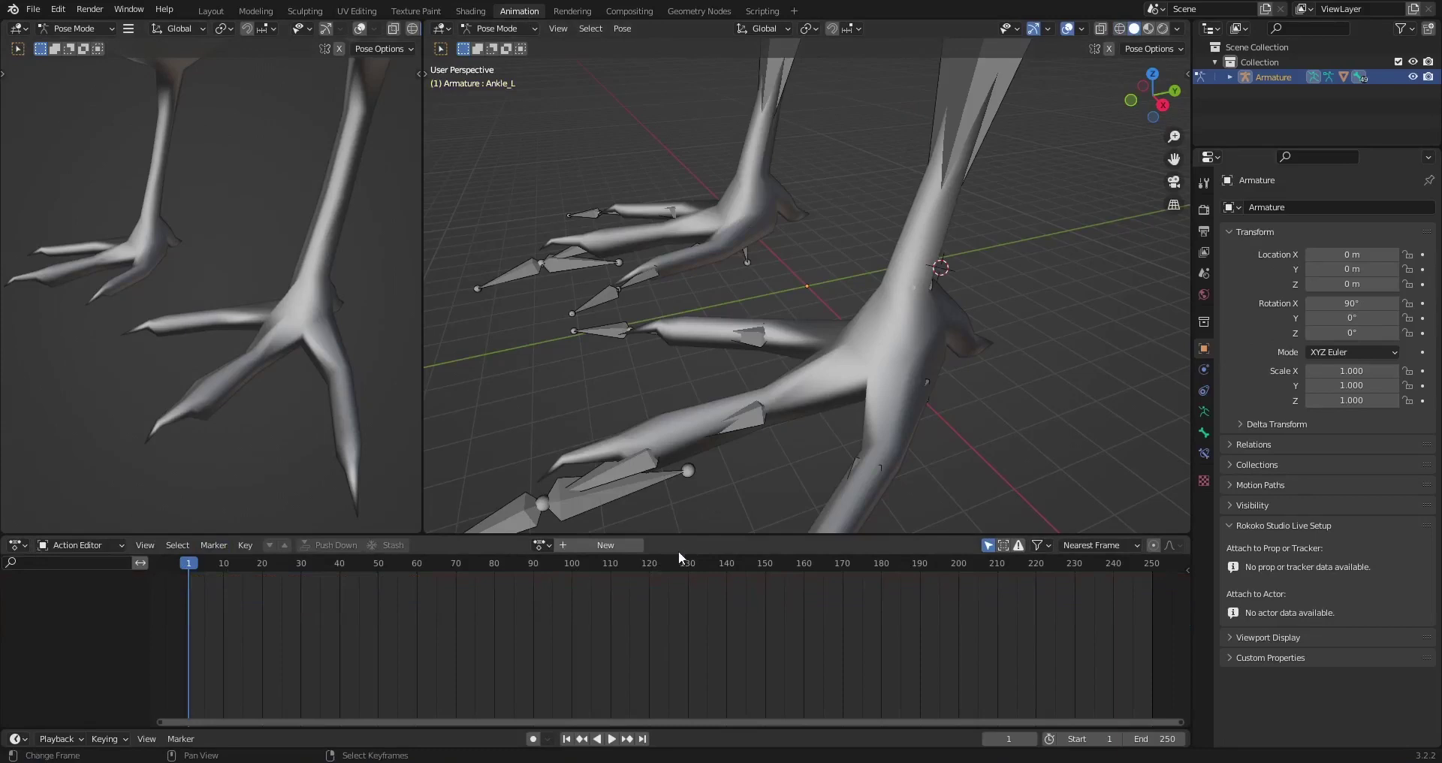
scroll(607, 351, down, 5)
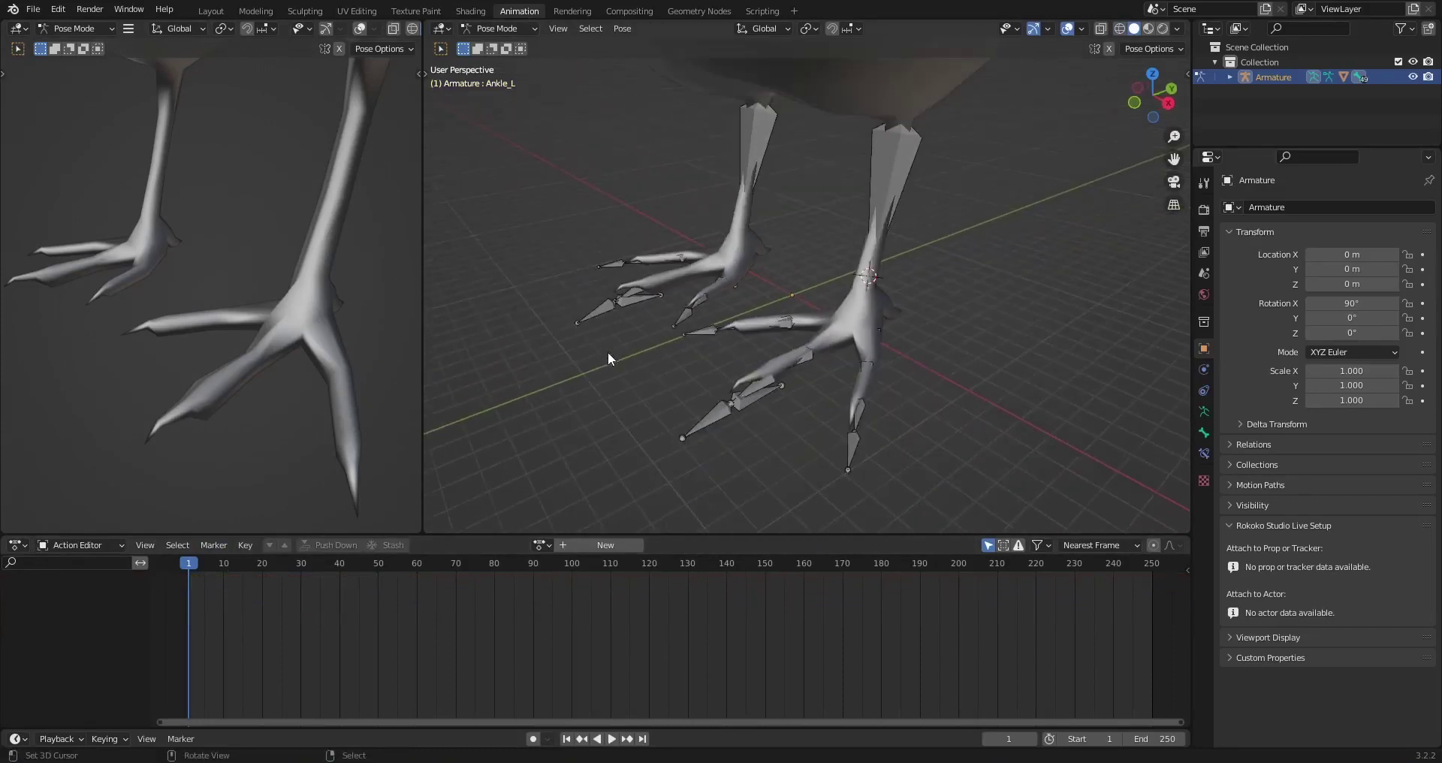
- Return to the Layout workspace, select all the chicken's bones in Pose Mode and reset their pose
click(217, 12)
key(ctrl+Tab)
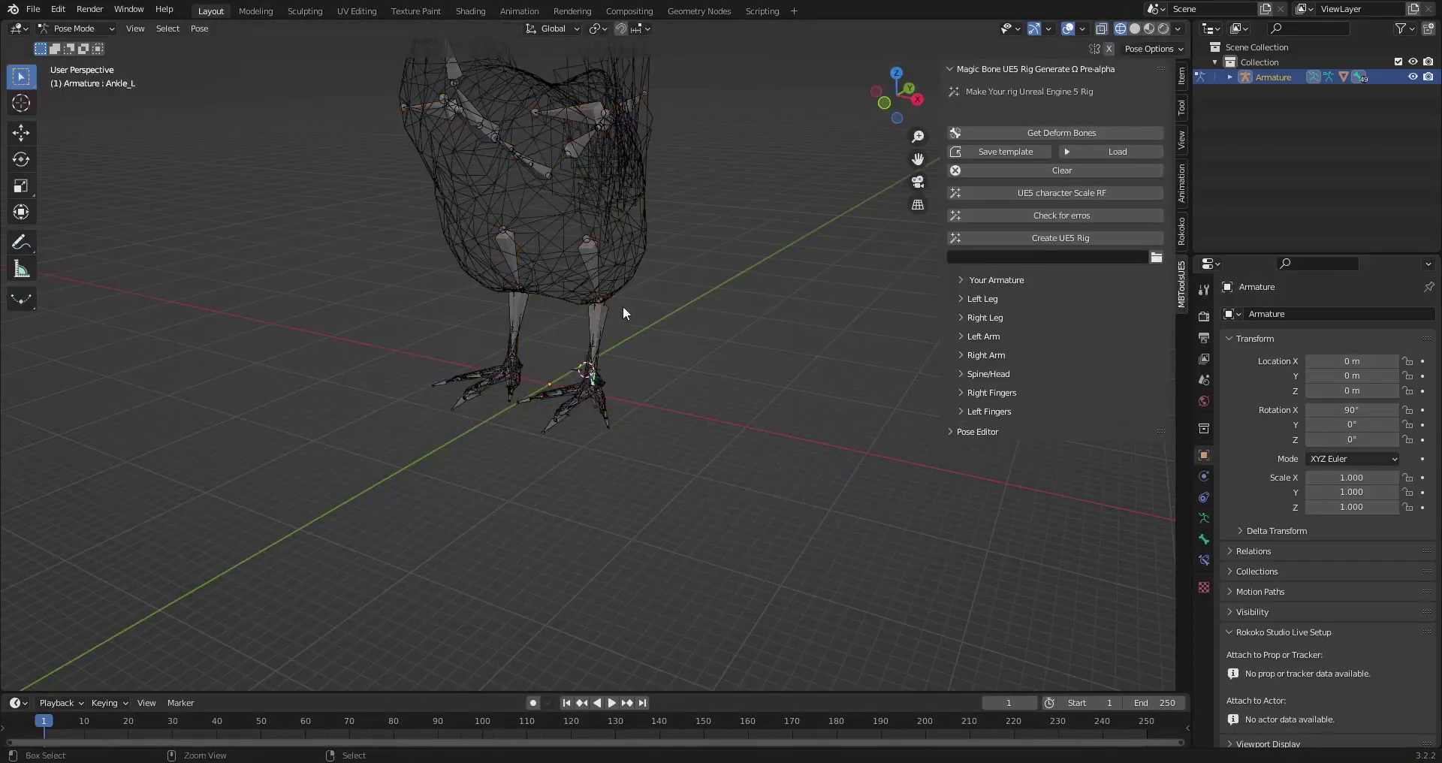
key(a)
scroll(624, 306, up, 5)
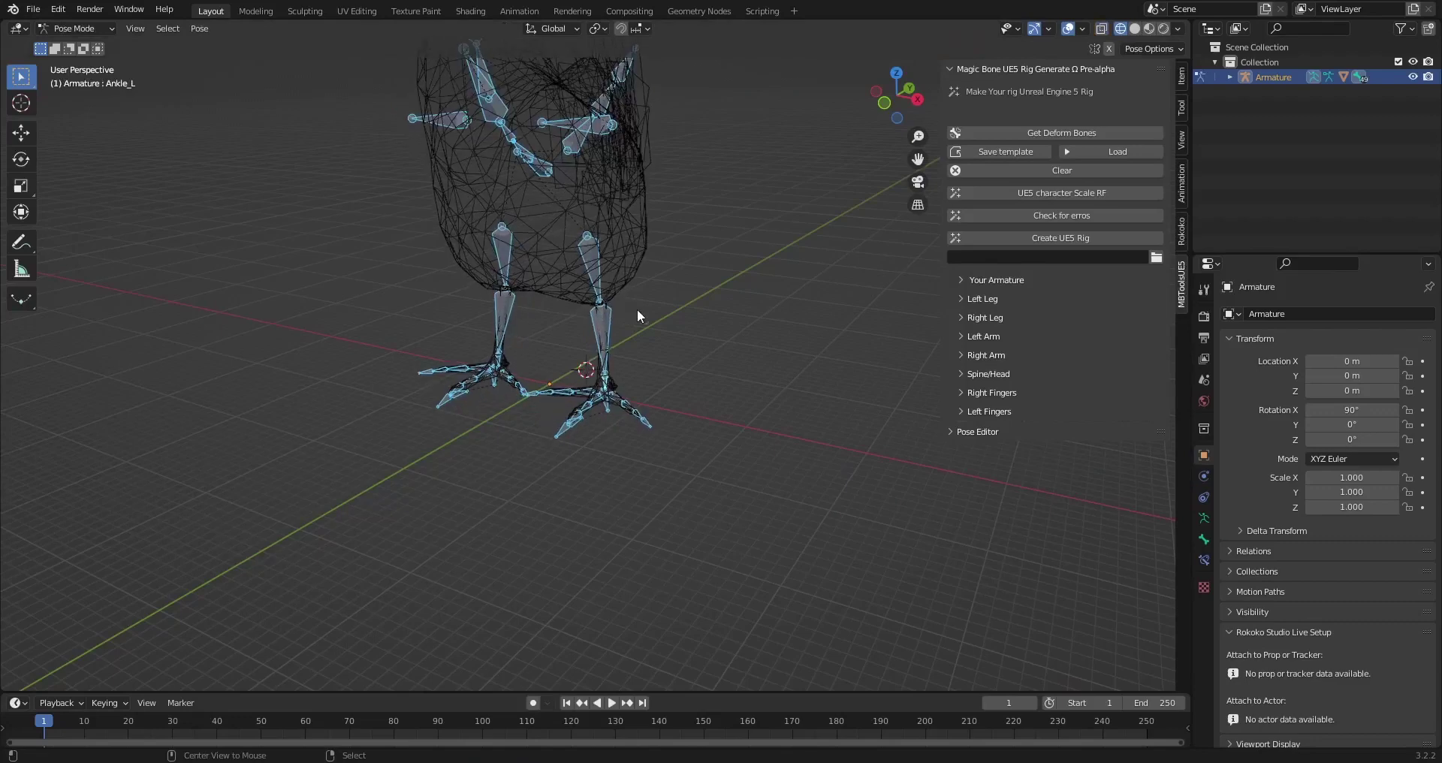
scroll(579, 347, up, 2)
- Hide the large central bone of the chicken armature in Edit Mode
key(Tab)
shift+middle_drag(607, 398, 595, 333)
middle_drag(595, 333, 584, 335)
scroll(584, 335, up, 4)
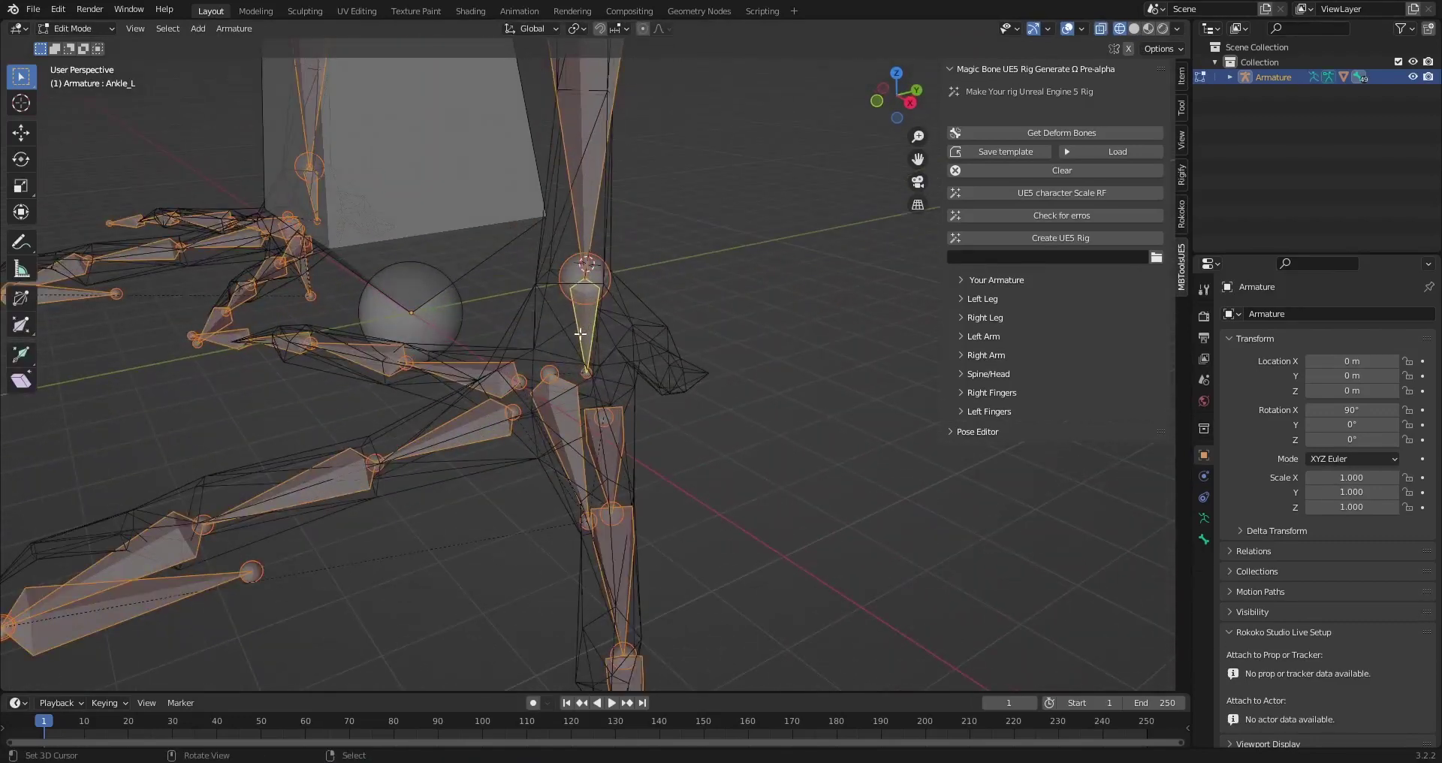
right_click(423, 197)
key(h)
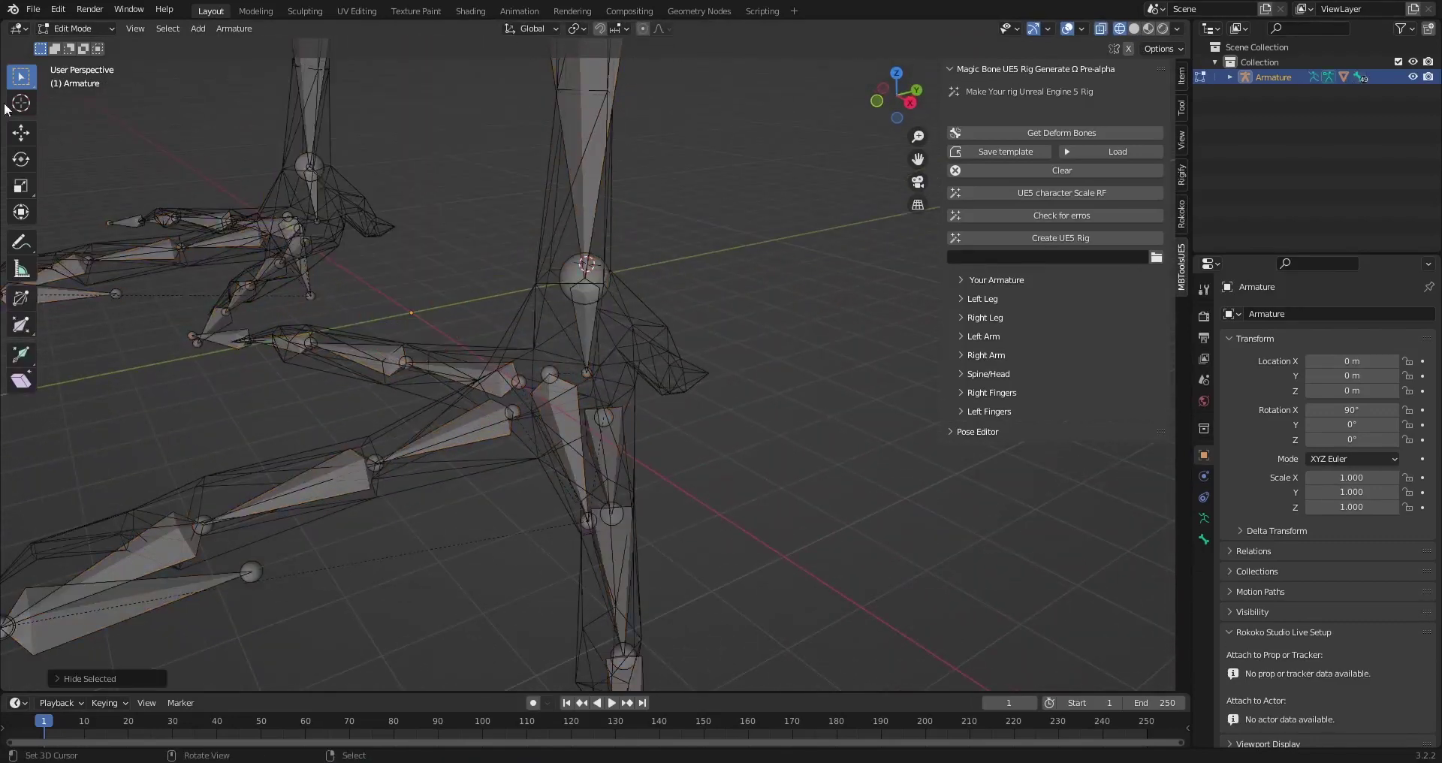
- Snap the tail of the Toes_L bone to the start of the left middle toe bone using the 3D cursor
click(21, 133)
middle_drag(248, 226, 539, 386)
click(539, 387)
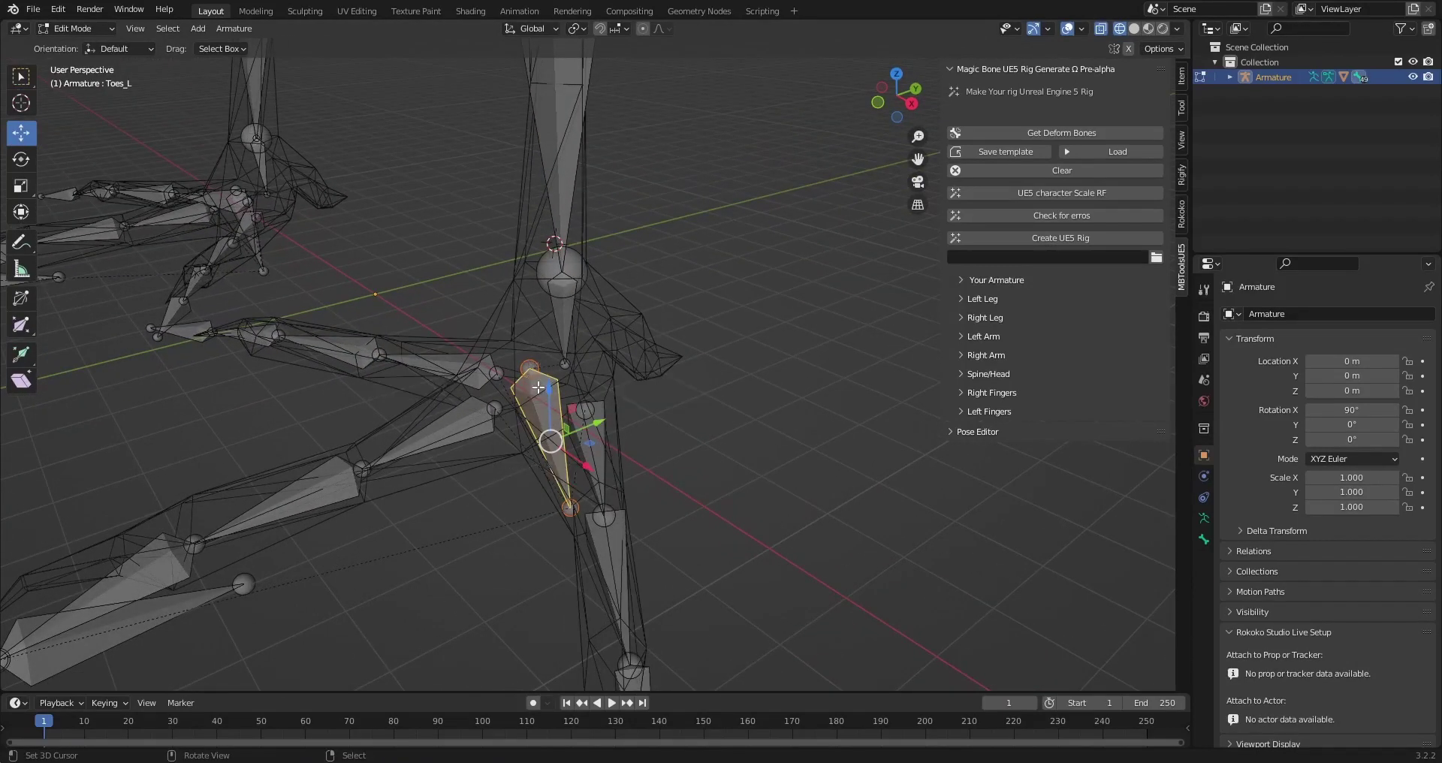
click(501, 415)
click(505, 526)
key(shift+s)
click(562, 446)
- Place the 3D cursor at the head of Toes_L and snap the Ankle_L bone's tail to it
middle_drag(561, 447, 565, 372)
click(553, 377)
right_click(540, 378)
key(shift+s)
click(538, 433)
right_click(571, 371)
key(shift+s)
click(569, 310)
- Place the 3D cursor at the head of Toes_R and snap the Ankle_R bone's tail to it
middle_drag(569, 310, 519, 398)
click(480, 378)
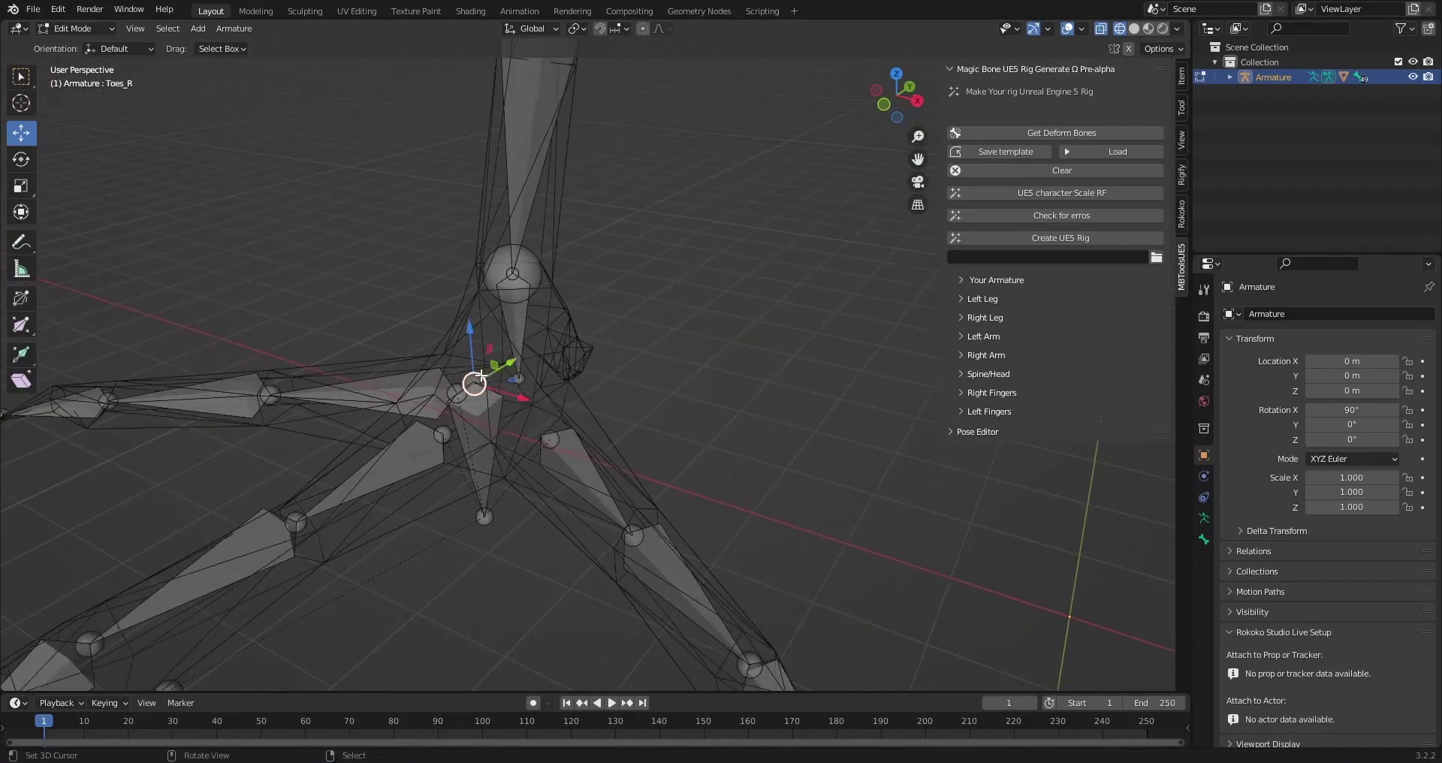
key(shift+s)
click(485, 435)
click(444, 432)
click(517, 378)
key(shift+s)
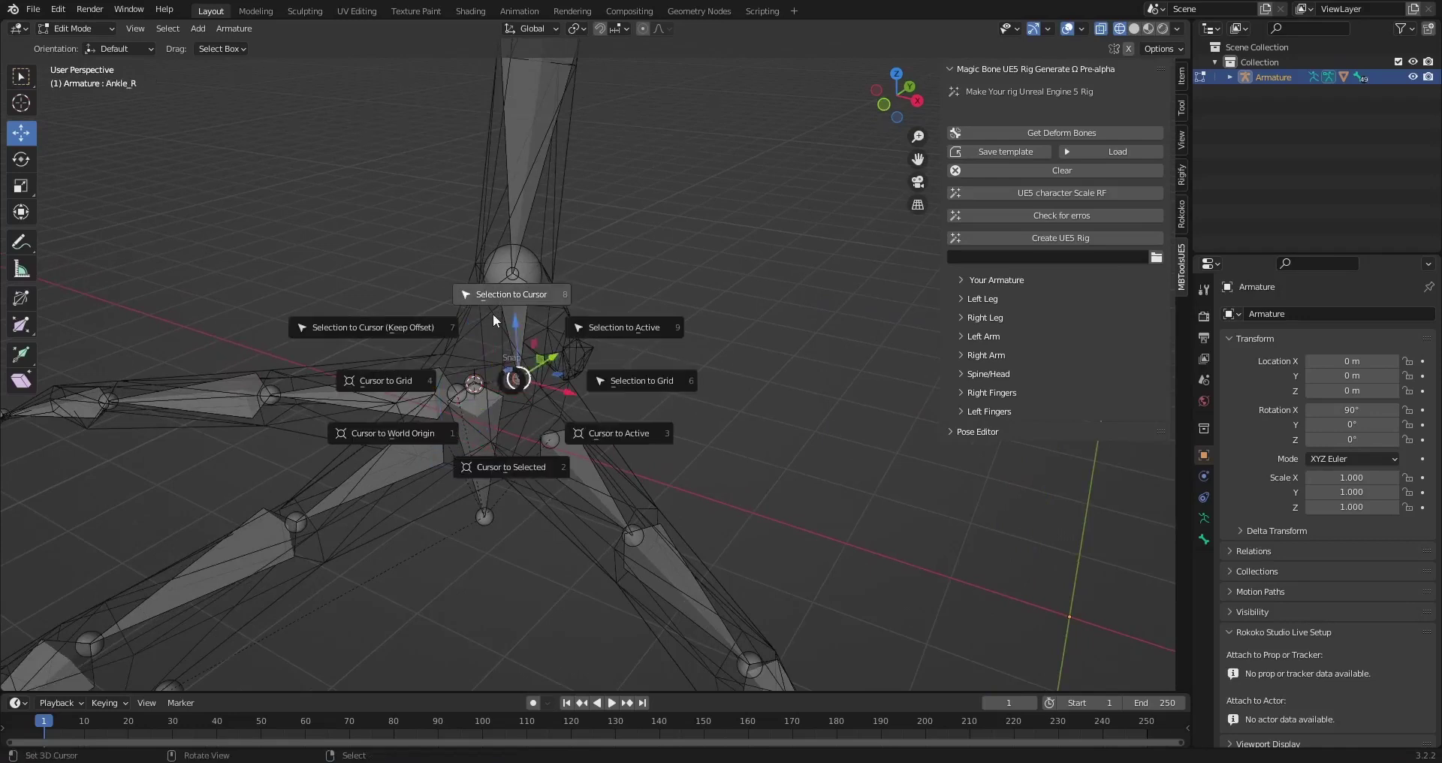
click(499, 294)
- Snap the tail of the Toes_R bone to the head of MiddleToe1_R using the 3D cursor
click(449, 435)
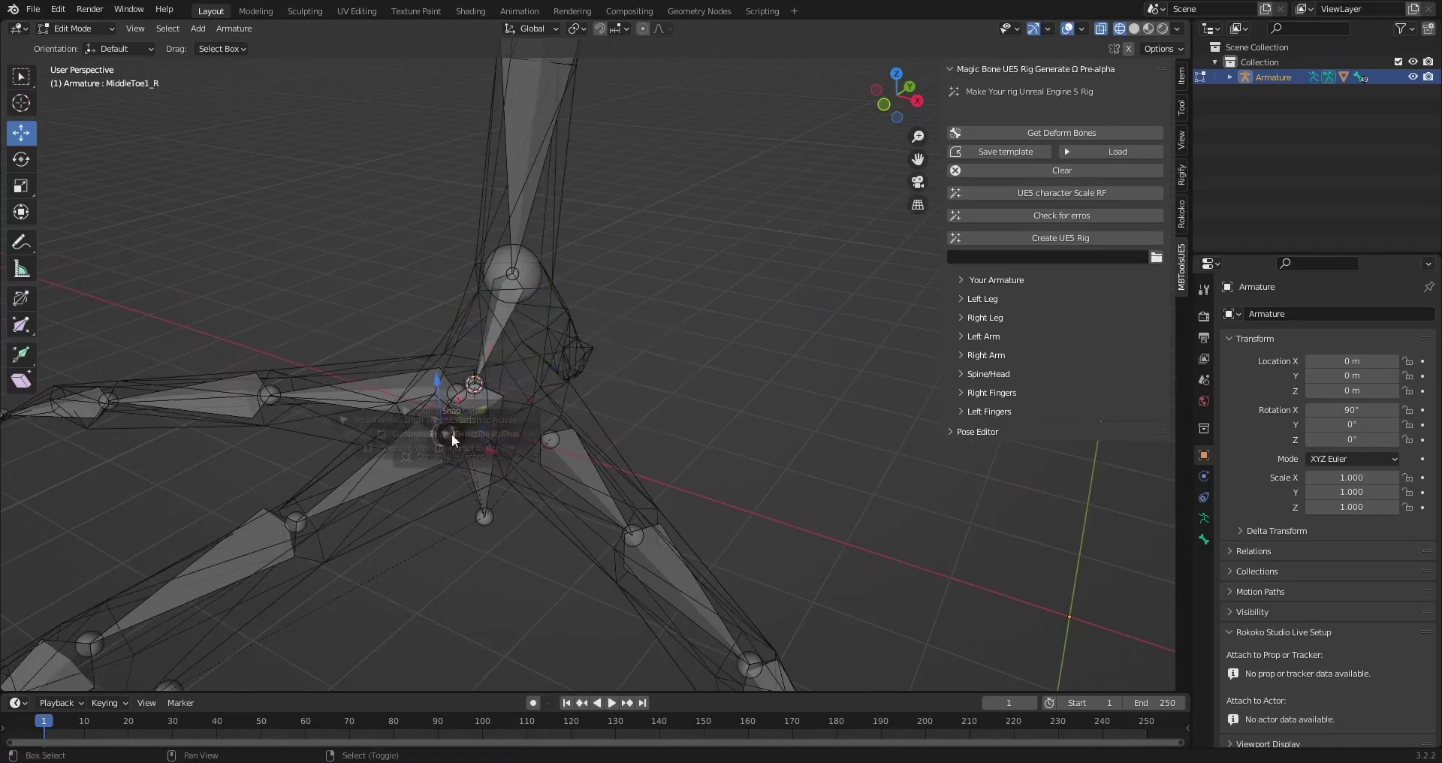
click(485, 517)
key(shift+s)
click(481, 441)
middle_drag(481, 441, 461, 413)
- Reveal the hidden armature bones in Edit Mode and return to Pose Mode
key(ctrl+Tab)
click(475, 451)
middle_drag(578, 411, 615, 342)
key(Tab)
key(alt+h)
key(ctrl+Tab)
middle_drag(612, 372, 777, 412)
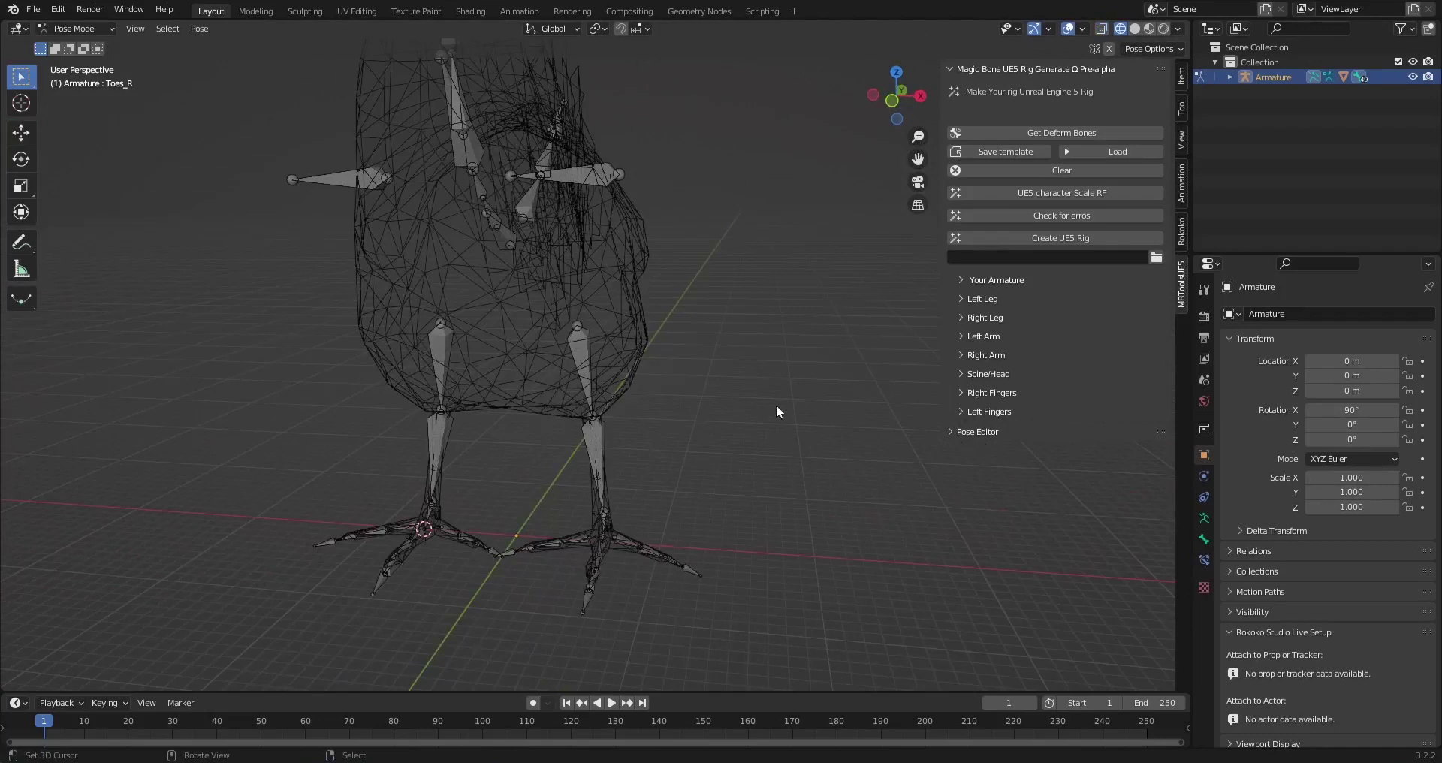
- Review the bone slots listed for the Left Leg, Right Leg and Left Arm
click(986, 300)
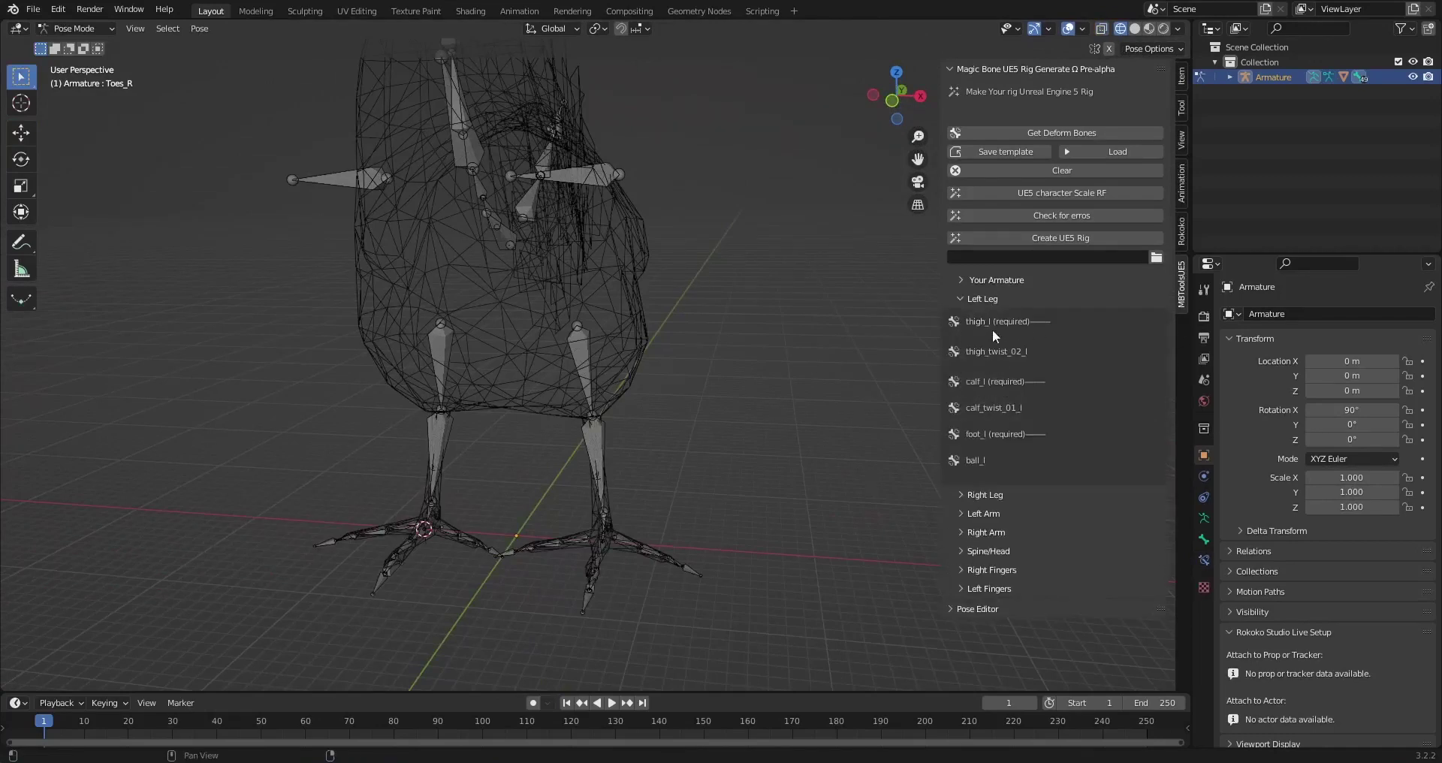
click(993, 299)
click(998, 318)
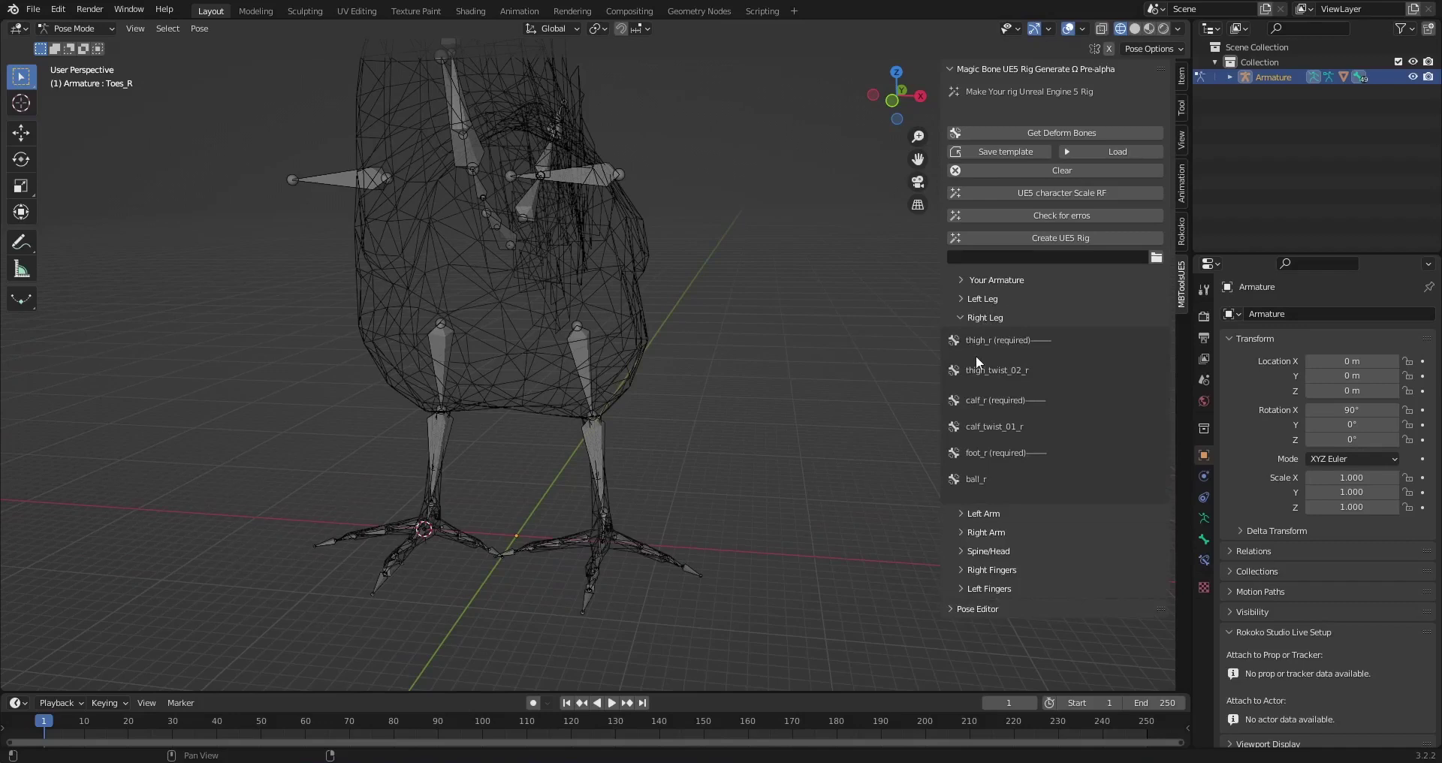
click(987, 325)
click(987, 337)
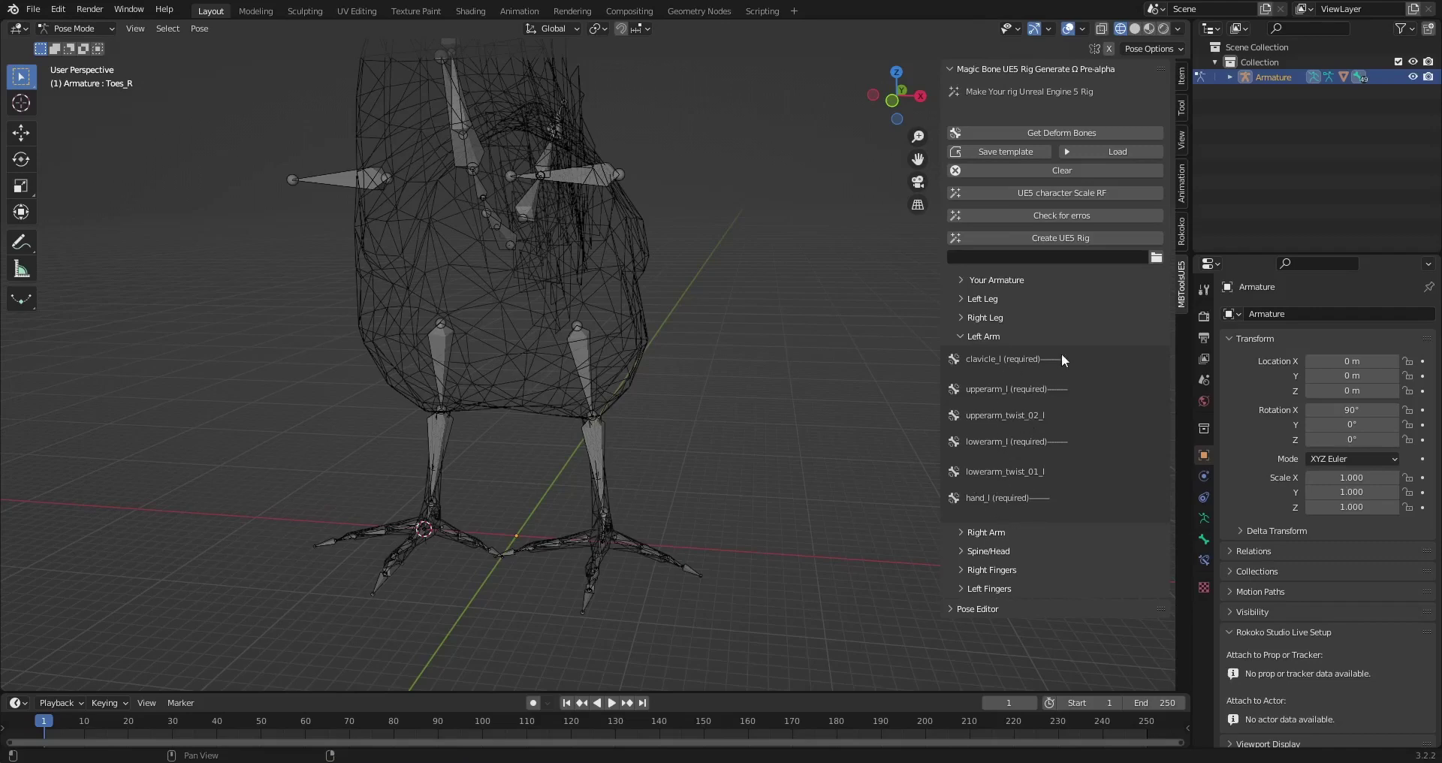
- In Edit Mode's front view, extrude a bone diagonally down and outward from the outer end of Shoulder_L
middle_drag(645, 377, 670, 377)
shift+middle_drag(654, 244, 598, 339)
right_click(606, 287)
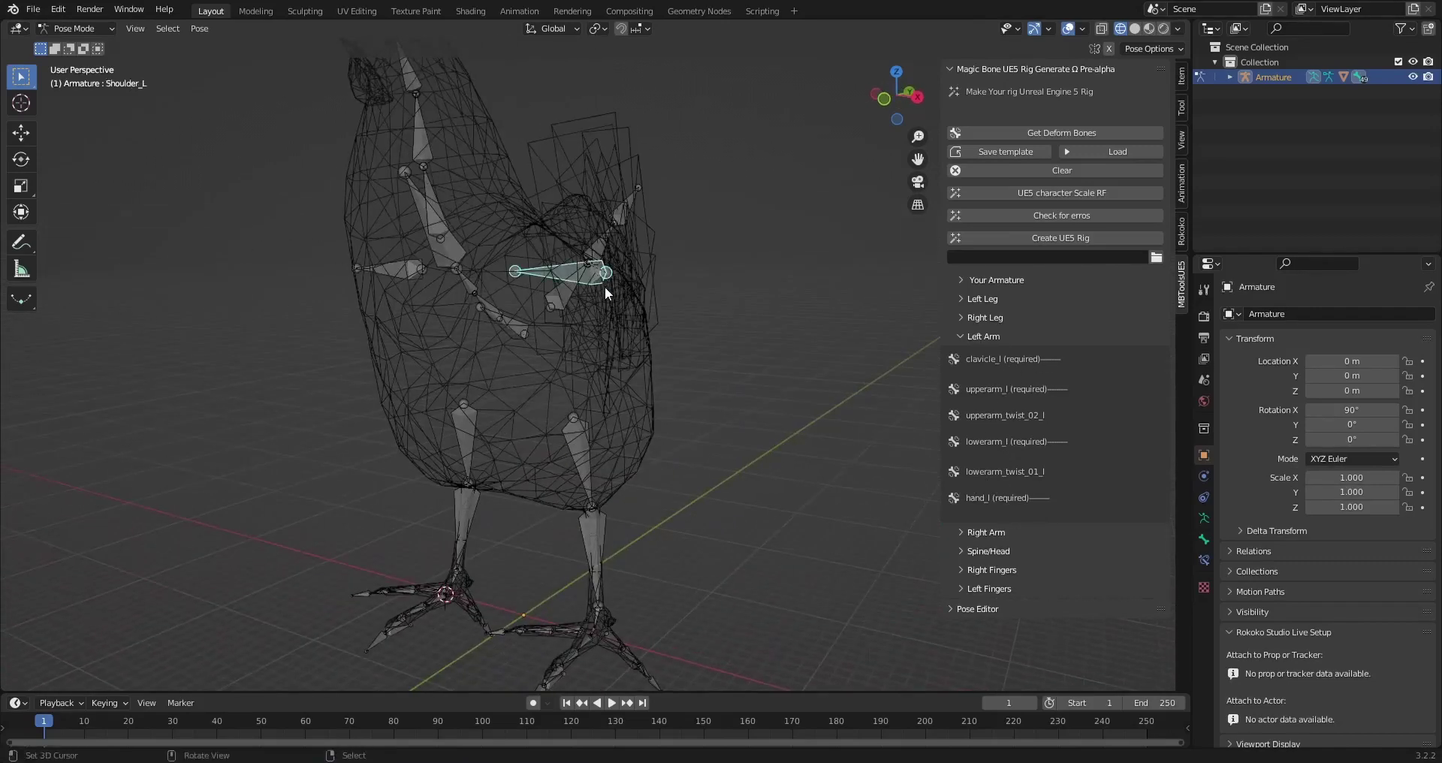
middle_drag(605, 287, 640, 285)
key(Tab)
right_click(620, 272)
key(KP_1)
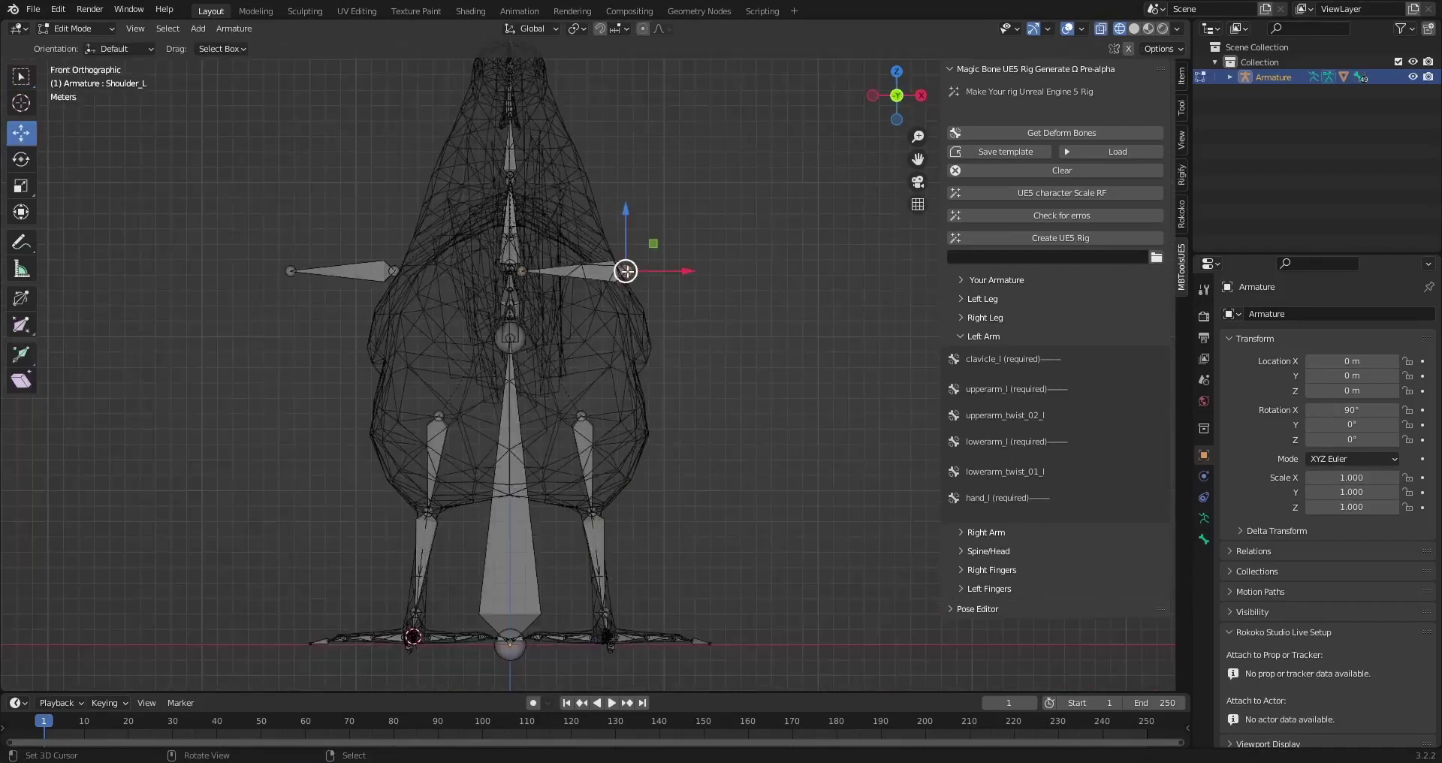
key(KP_1)
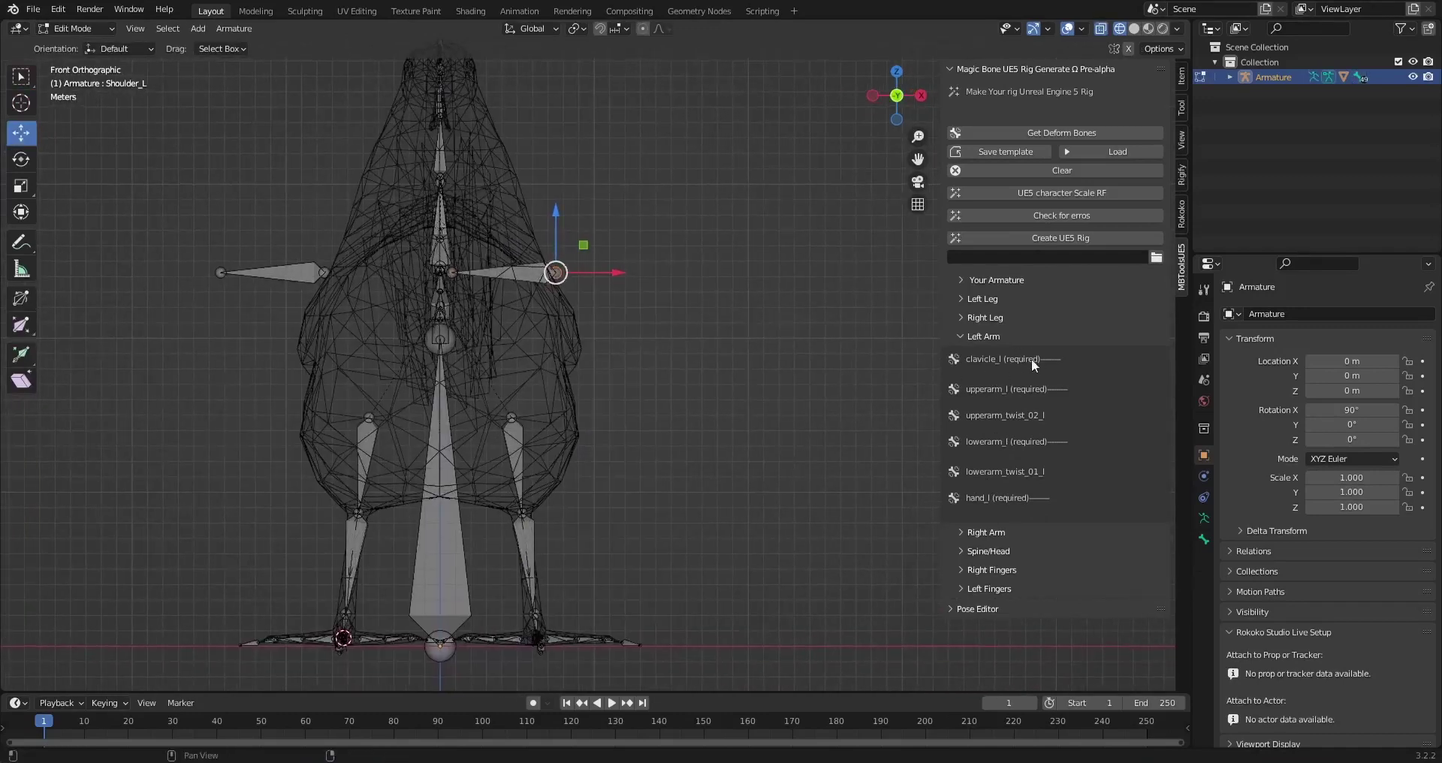
key(e)
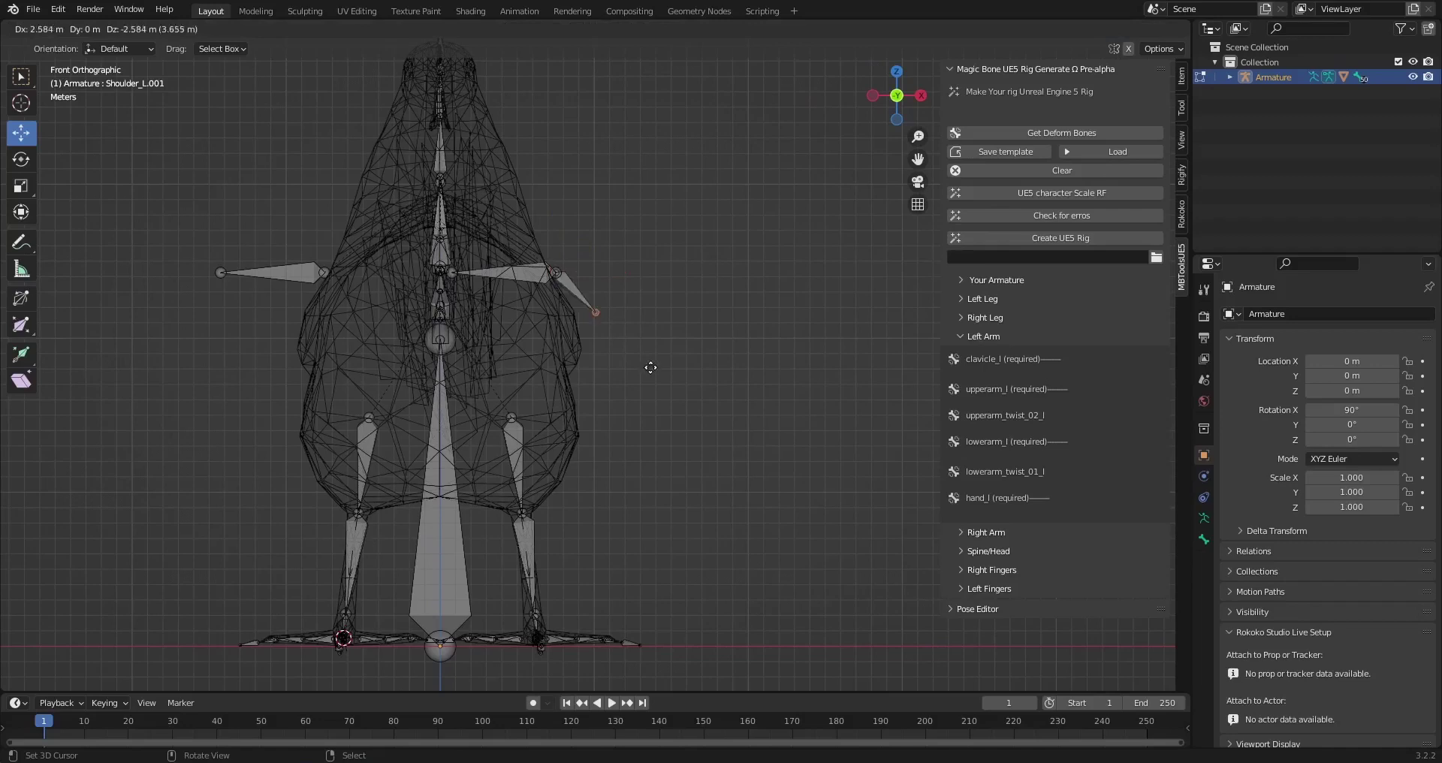
click(673, 370)
- Extrude two more bones diagonally down and outward from the new left arm bone's tip
right_click(522, 273)
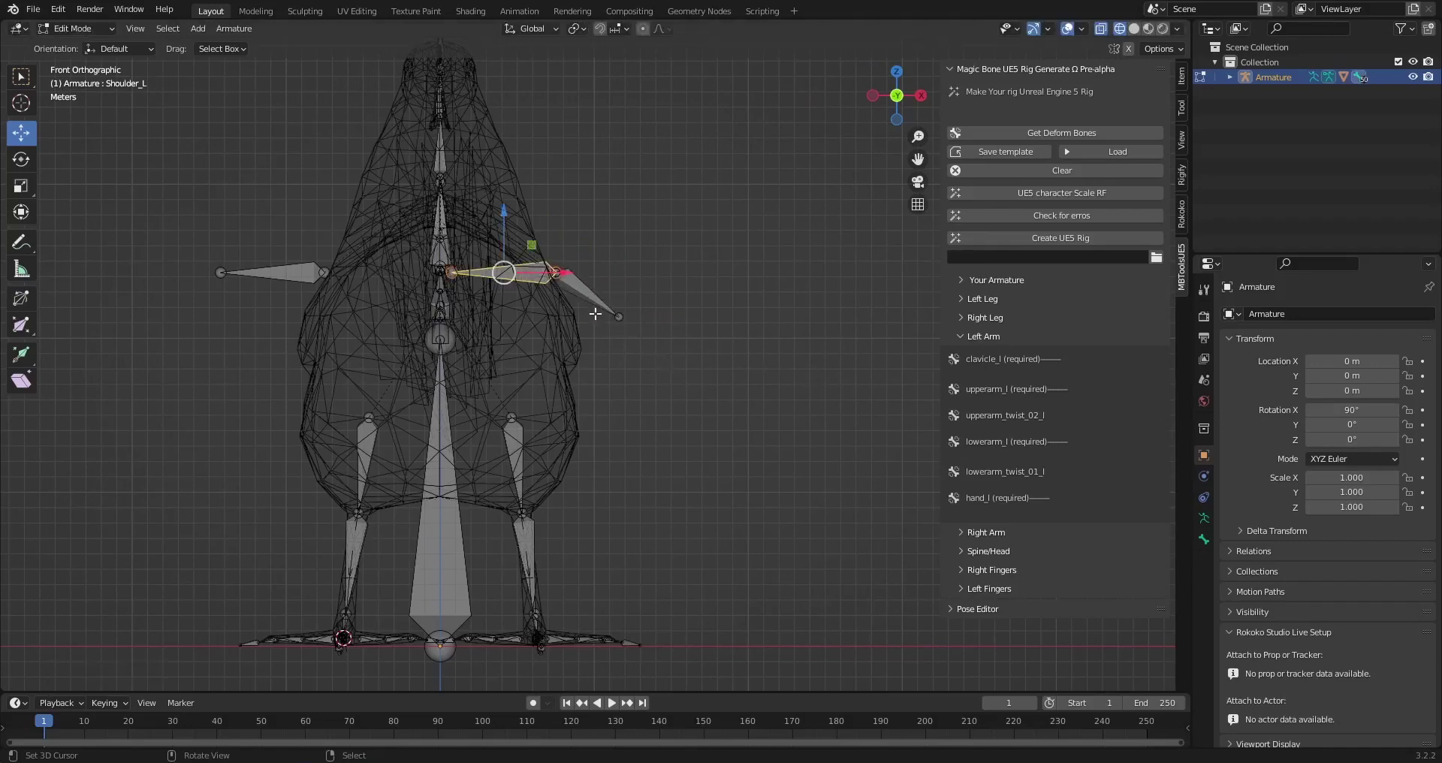
click(619, 316)
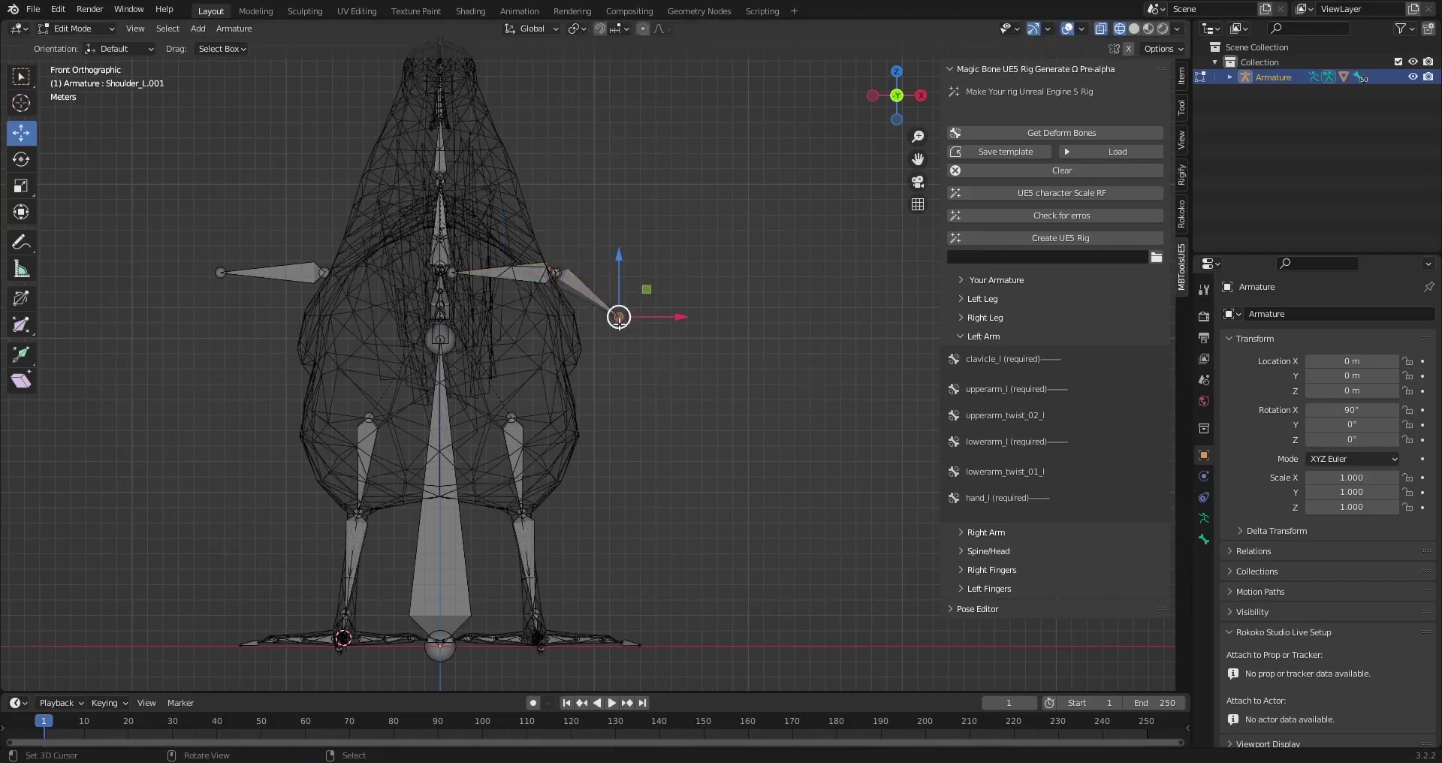
key(e)
click(686, 366)
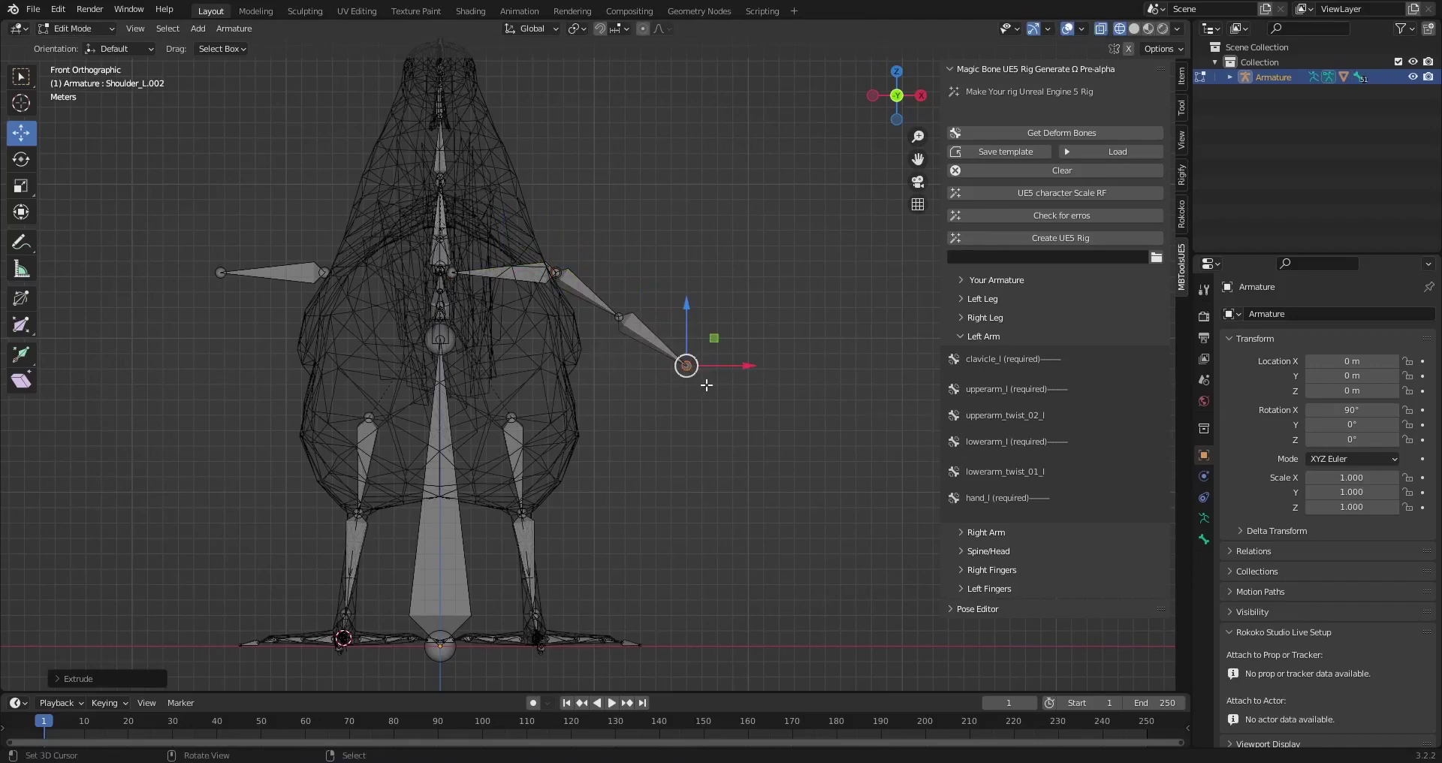
key(e)
click(730, 406)
- Extrude a chain of three bones downward from the outer end of the right shoulder bone and leave Edit Mode
shift+middle_drag(495, 327, 600, 399)
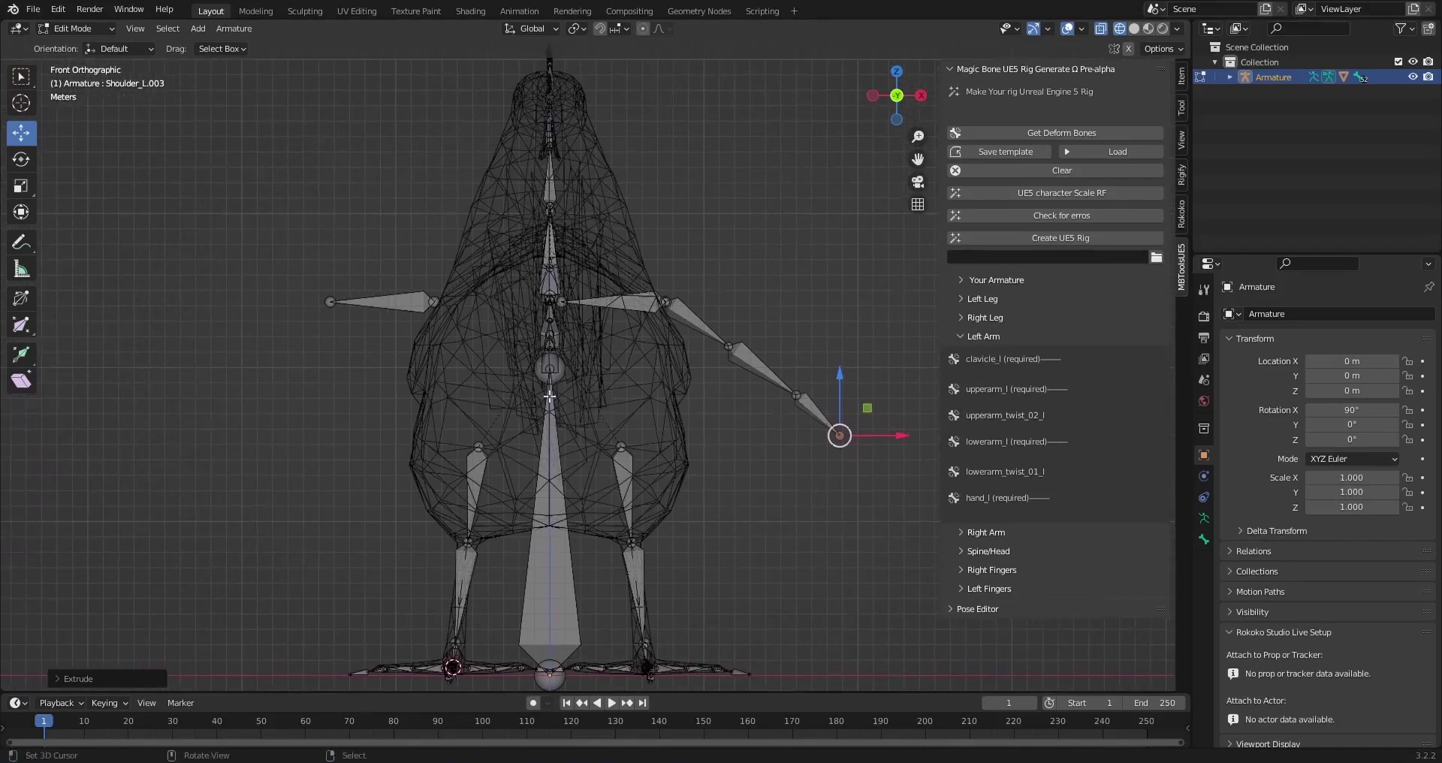
shift+middle_drag(428, 321, 498, 323)
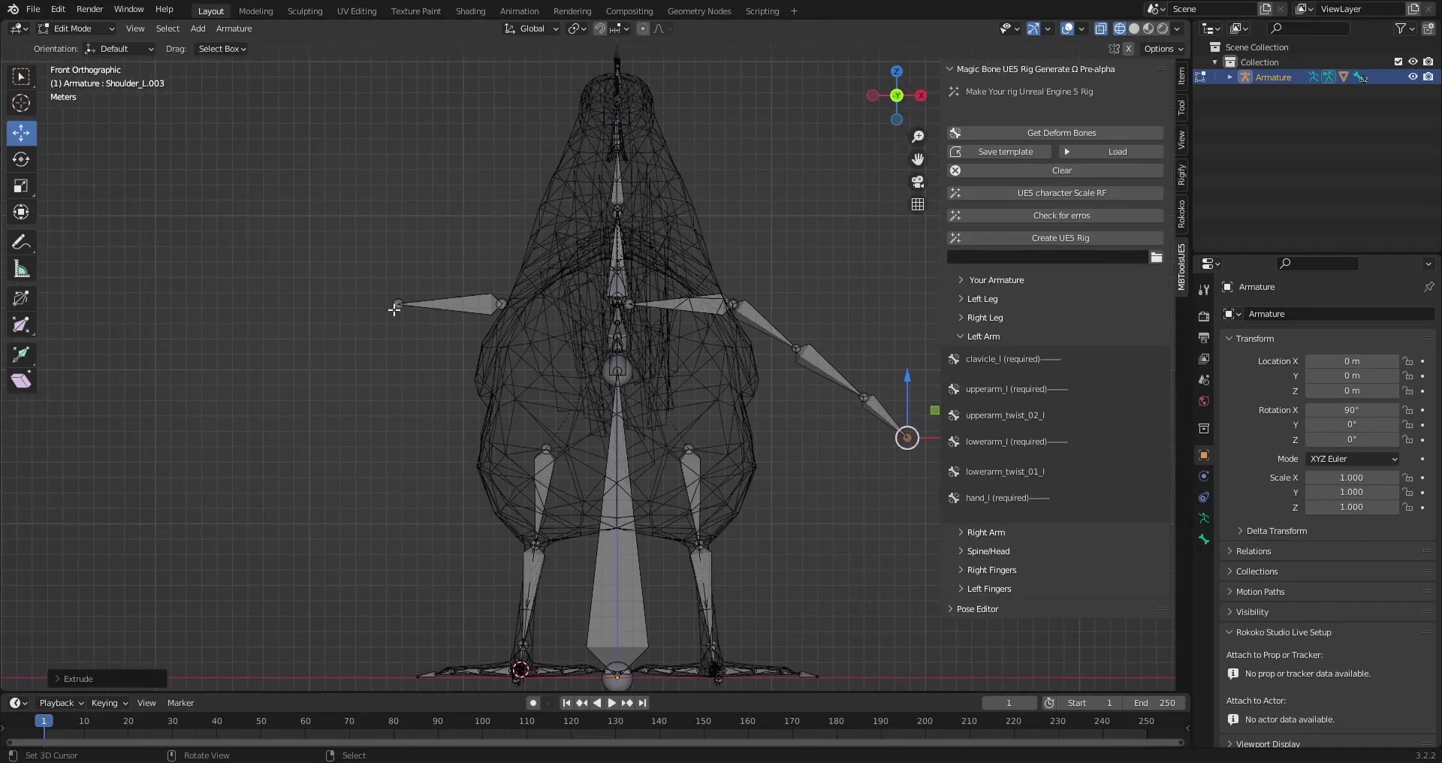
click(398, 304)
key(e)
click(344, 366)
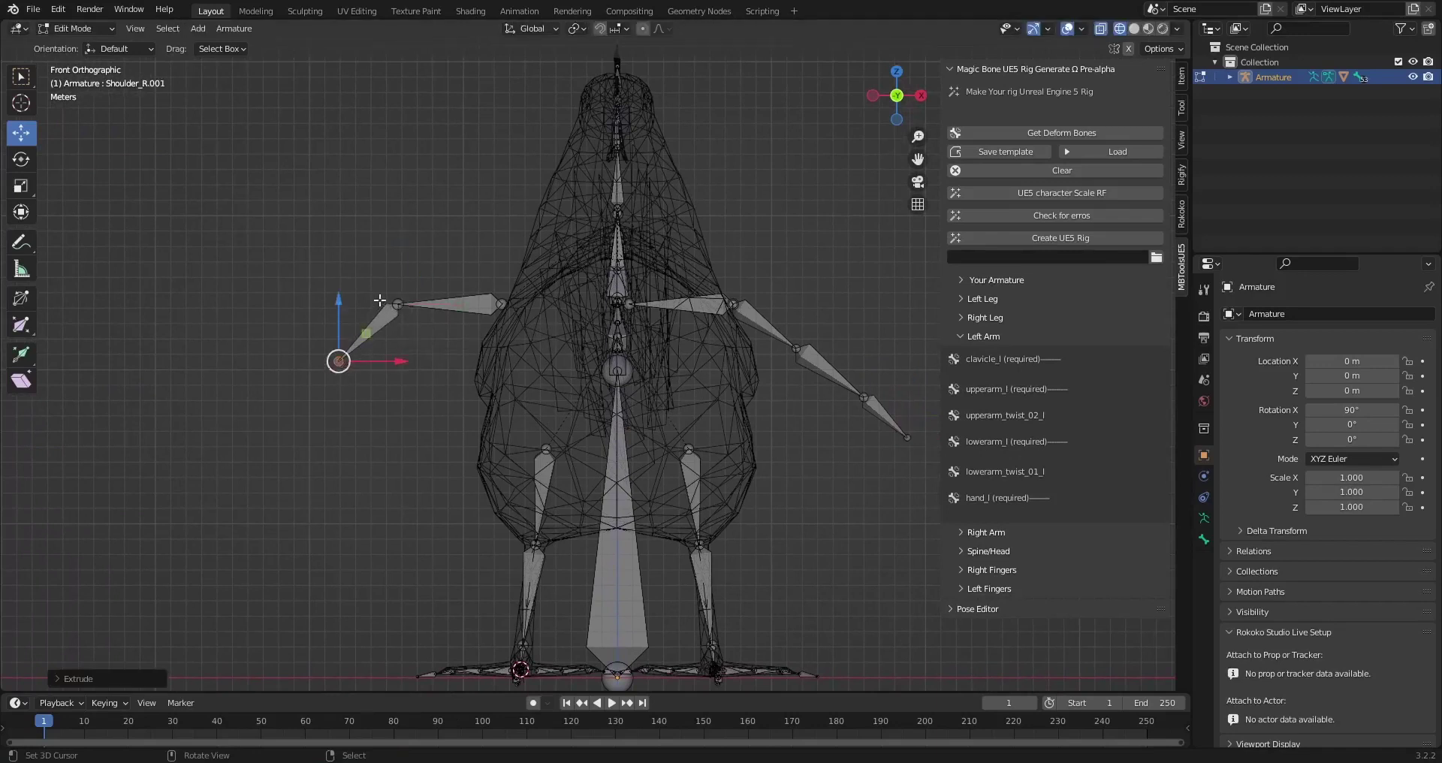
key(e)
click(294, 419)
key(e)
click(307, 458)
middle_drag(308, 458, 338, 420)
key(ctrl+Tab)
- Raise the upper joints of both thigh bones in Edit Mode and adjust their position along the body
shift+middle_drag(338, 421, 331, 310)
scroll(332, 309, up, 3)
mouse_move(459, 351)
middle_down()
mouse_move(436, 352)
mouse_move(554, 362)
mouse_move(540, 341)
mouse_move(448, 336)
mouse_move(464, 327)
middle_up()
right_click(561, 350)
key(Tab)
right_click(571, 349)
shift+right_click(481, 334)
scroll(447, 336, up, 2)
drag(519, 292, 521, 279)
drag(579, 326, 560, 322)
mouse_move(558, 324)
middle_down()
mouse_move(518, 324)
mouse_move(851, 331)
mouse_move(576, 338)
middle_up()
drag(540, 317, 553, 318)
mouse_move(518, 320)
middle_down()
mouse_move(651, 341)
mouse_move(489, 344)
mouse_move(524, 353)
mouse_move(505, 283)
mouse_move(557, 314)
mouse_move(466, 330)
mouse_move(547, 299)
mouse_move(669, 316)
mouse_move(631, 345)
mouse_move(486, 300)
mouse_move(547, 263)
mouse_move(660, 344)
middle_up()
scroll(537, 321, down, 4)
key(Tab)
- Toggle wireframe shading to examine the whole chicken rig and switch to Object Mode
key(shift+z)
key(shift+z)
scroll(489, 344, up, 3)
scroll(557, 314, down, 6)
scroll(466, 331, up, 3)
middle_drag(878, 376, 654, 309)
key(ctrl+Tab)
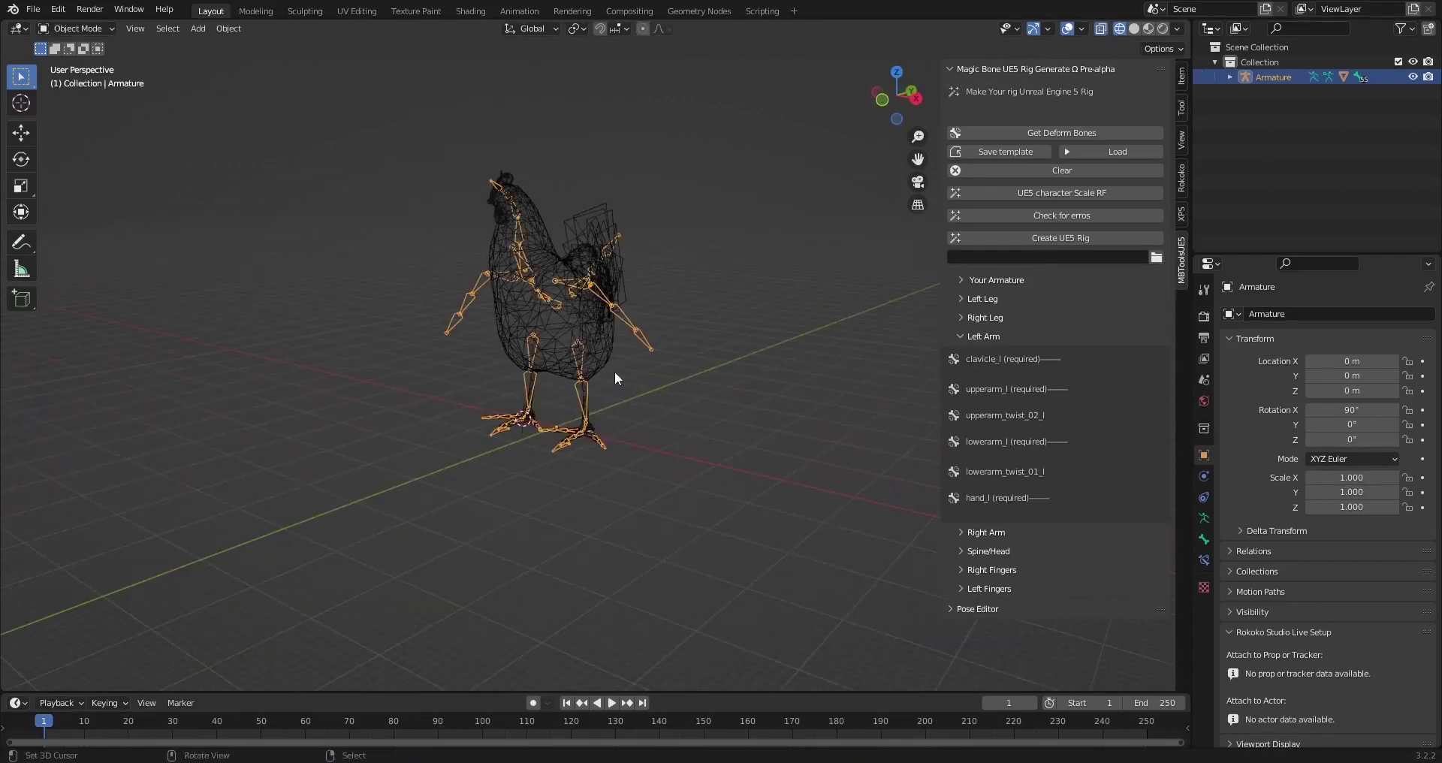
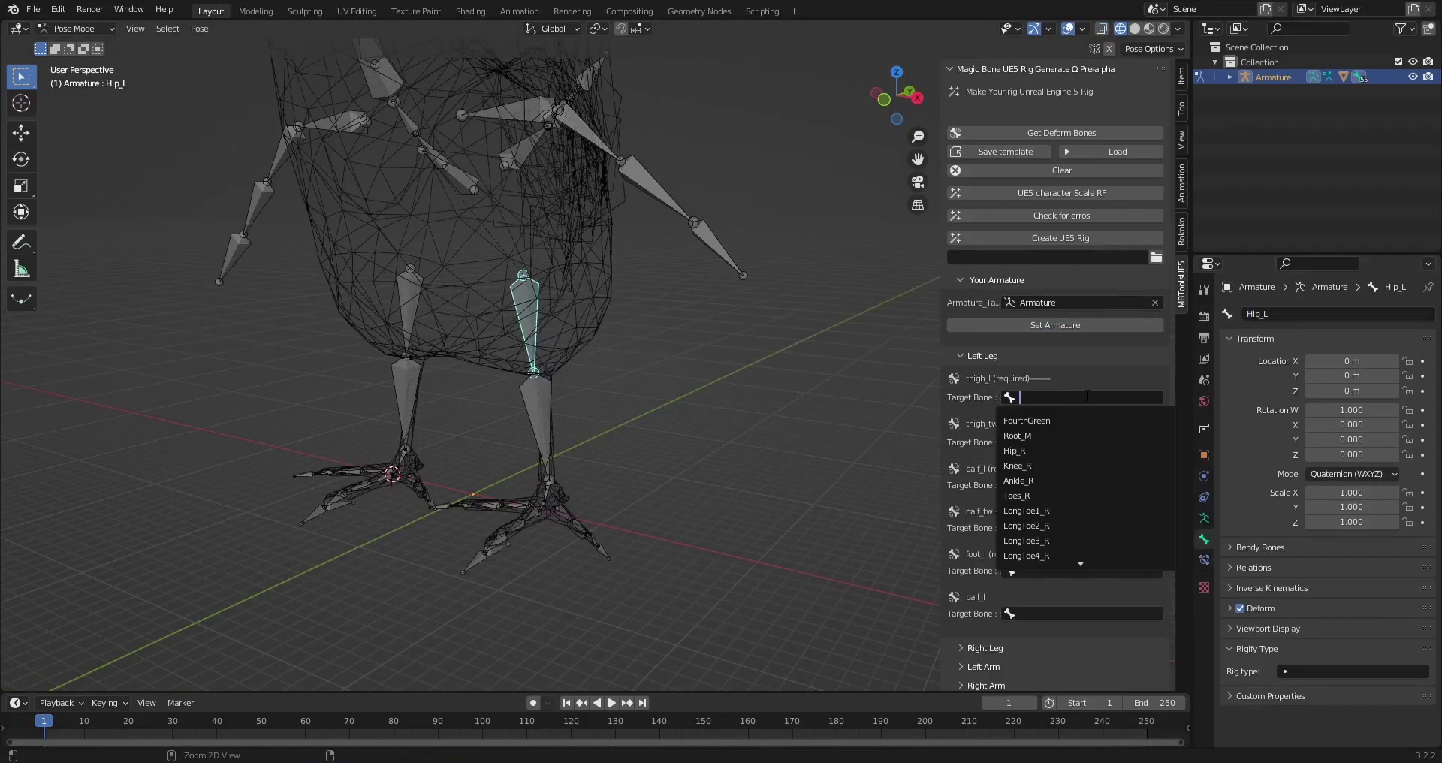
- Assign Hip_L as the target bone for thigh_l and Knee_L for calf_l
text(Hip_L)
click(1086, 420)
right_click(552, 415)
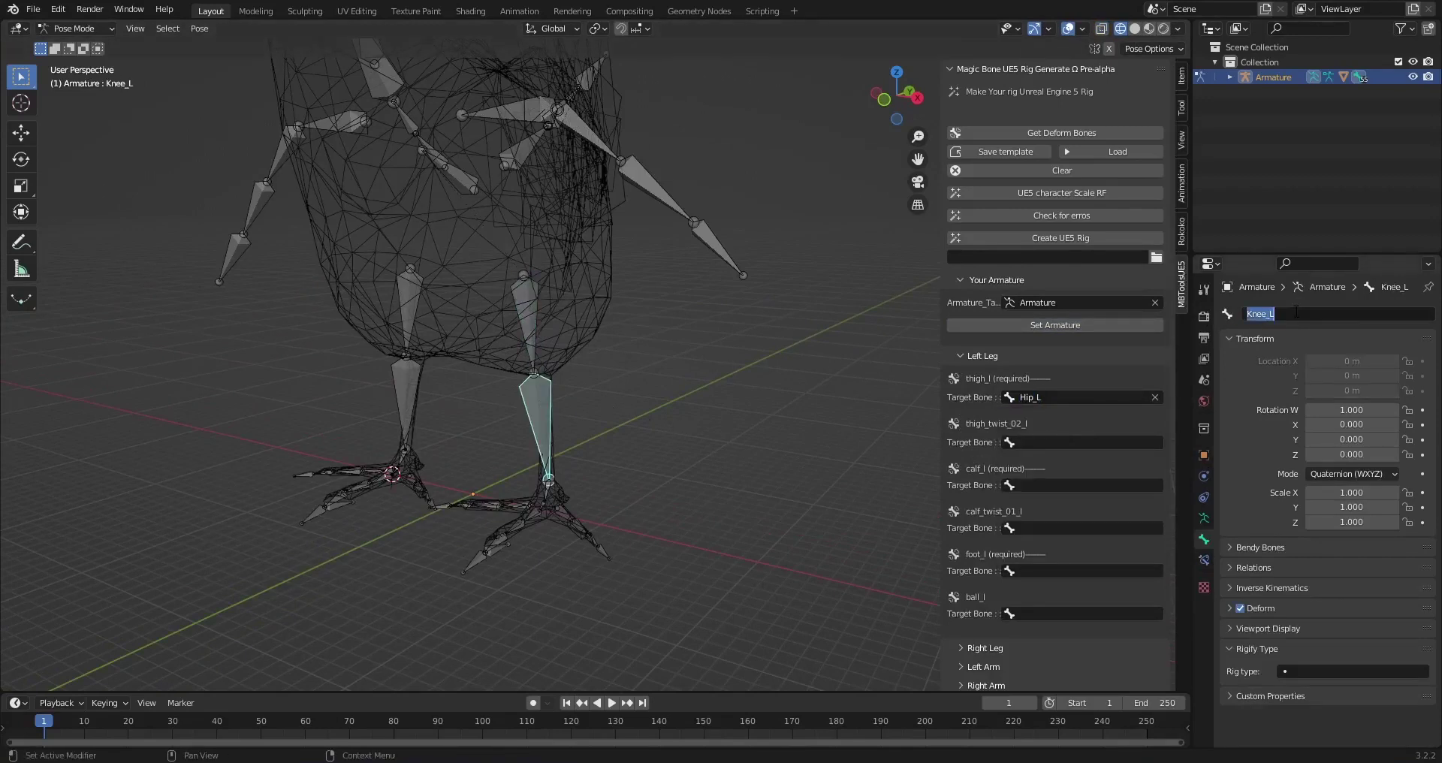
scroll(976, 493, down, 1)
click(1081, 455)
text(Knee_L)
click(1085, 477)
- Assign Ankle_L as the target bone for foot_l
scroll(534, 536, up, 5)
right_click(566, 430)
middle_drag(548, 518, 605, 493)
scroll(1031, 508, down, 1)
click(1035, 510)
text(Ankle_L)
click(1040, 534)
- Copy the name of the Toes_L bone and assign it as the target bone for ball_l
right_click(569, 463)
click(1270, 314)
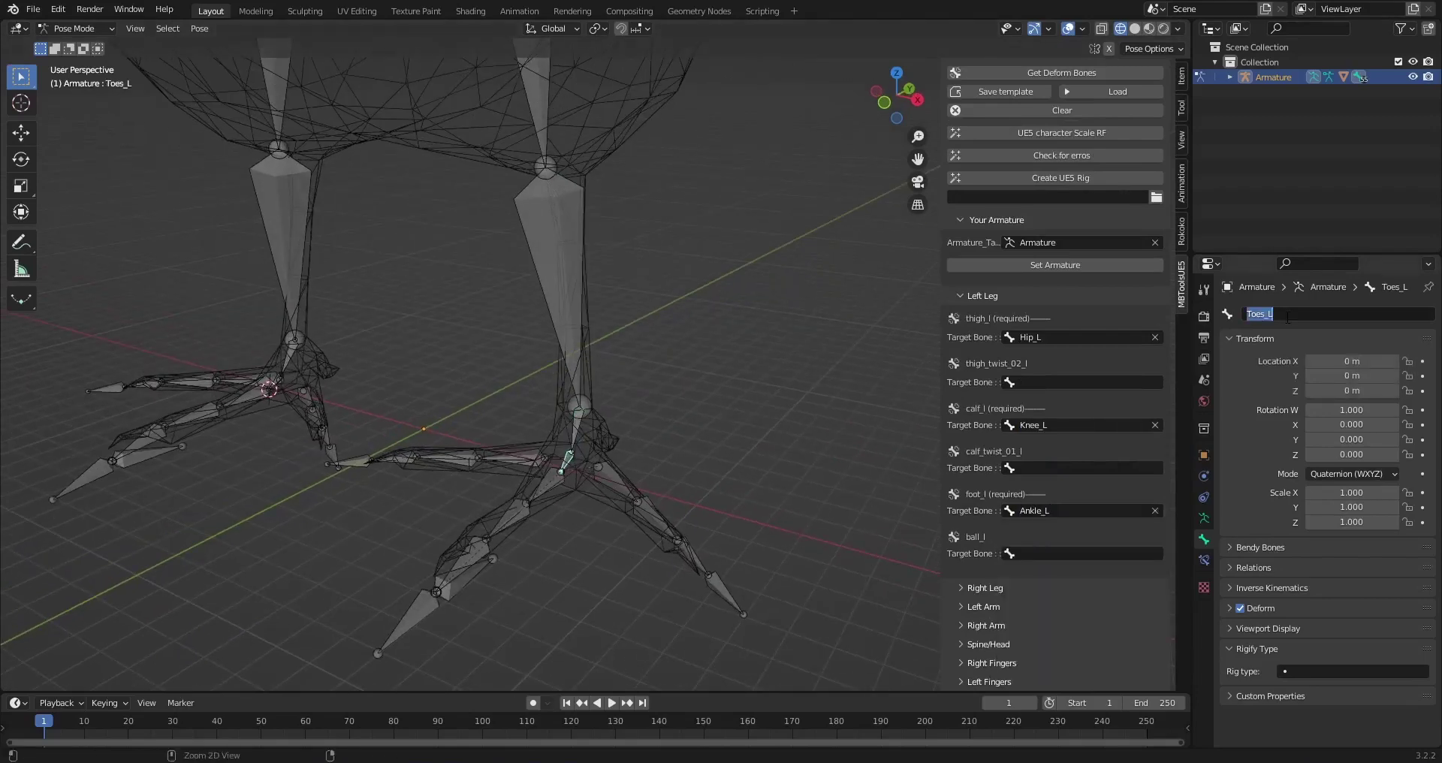
click(1060, 554)
text(Toes_L)
key(Return)
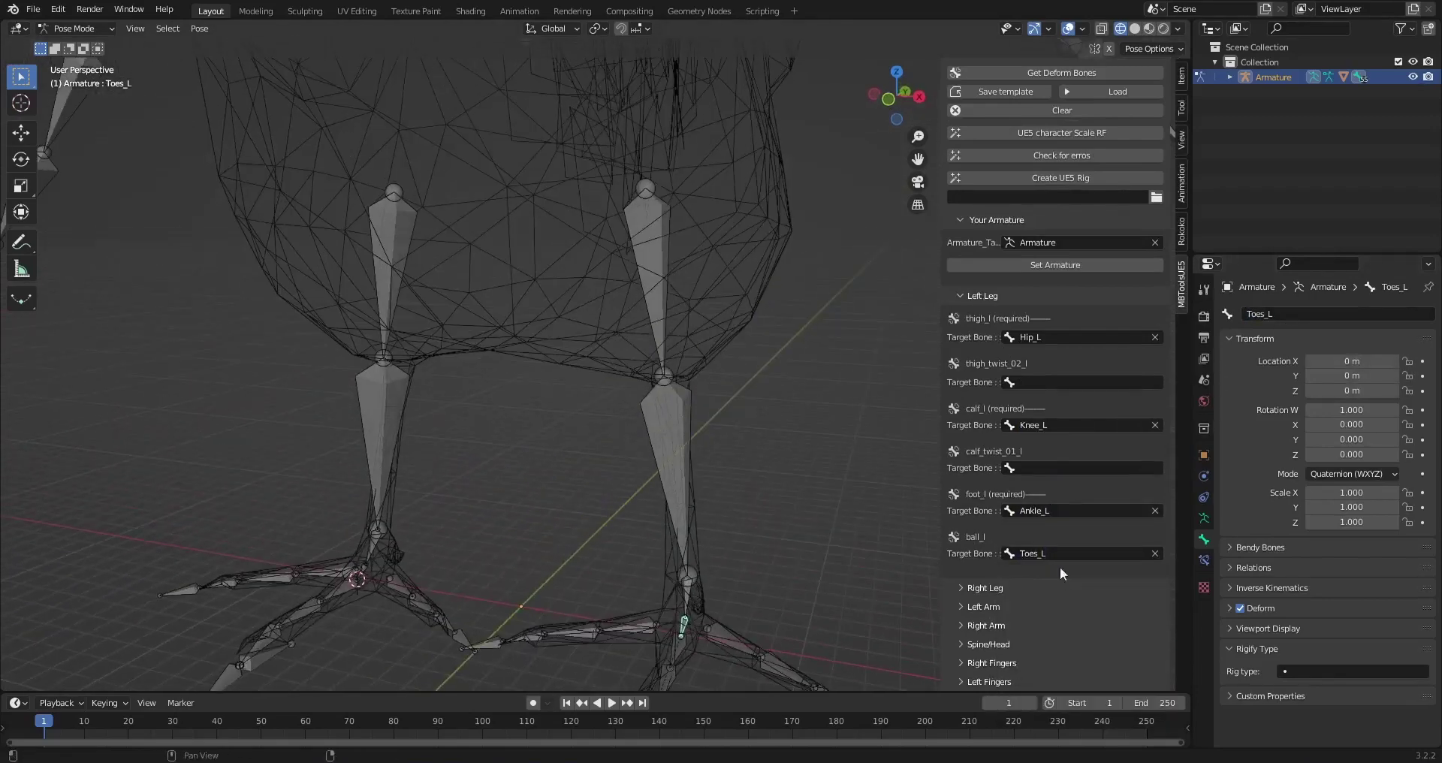
- Expand the Right Leg bone slots and assign Hip_R as the target bone for thigh_r
click(997, 297)
click(1000, 376)
right_click(398, 265)
click(1288, 314)
key(ctrl+c)
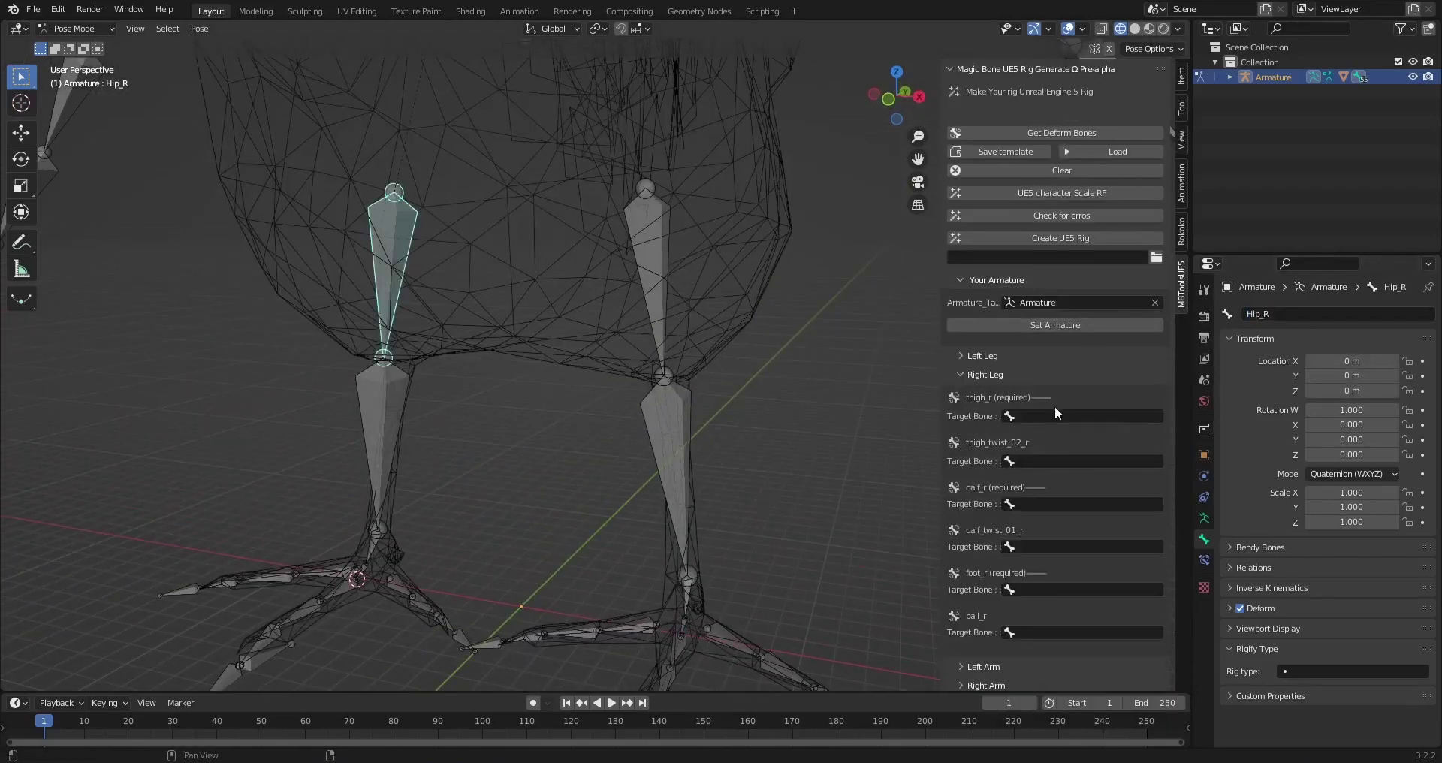
click(1054, 416)
key(ctrl+v)
key(Return)
- Assign the right lower leg bone, Knee_R, as the target bone for calf_r
click(383, 444)
scroll(1056, 451, down, 1)
click(1082, 474)
text(Knee_R)
key(Return)
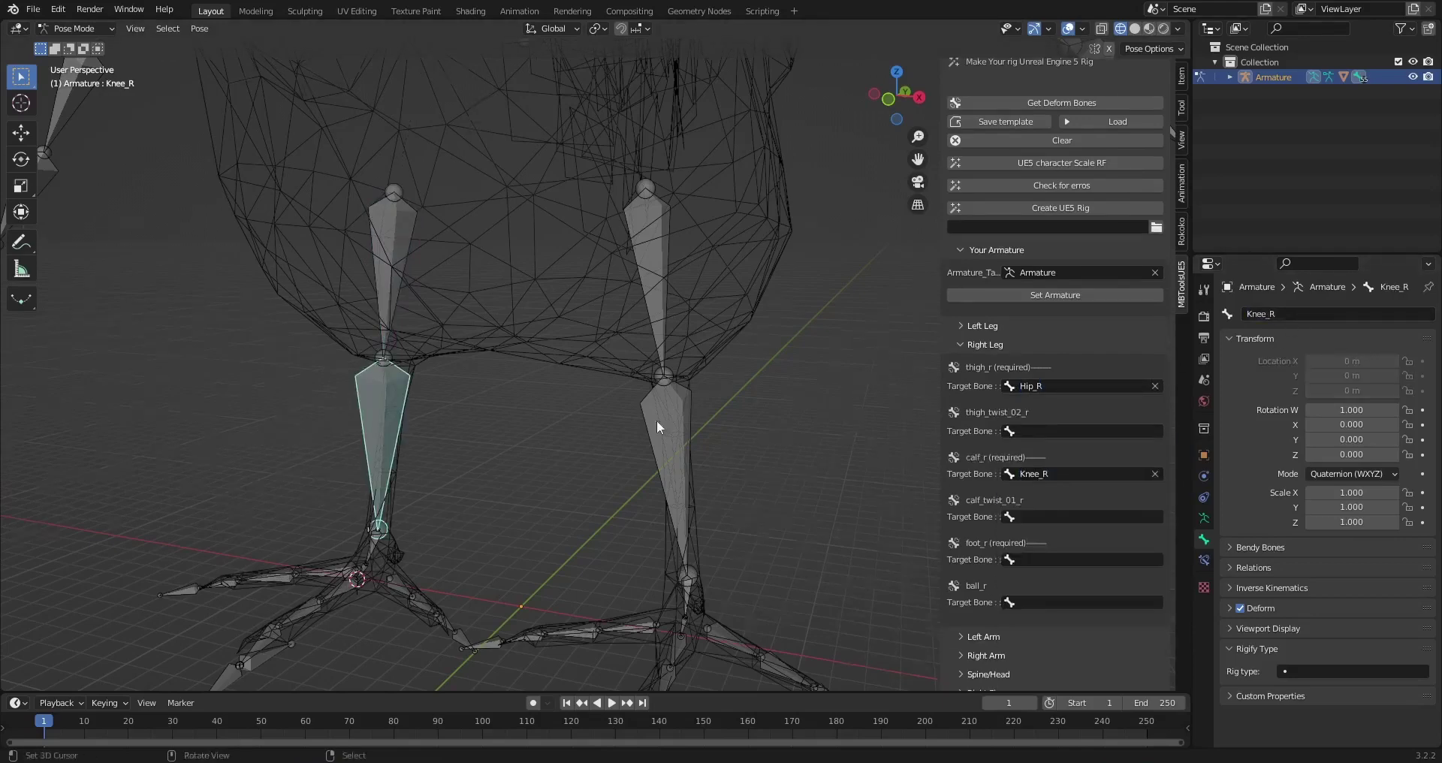
- Select the right ankle bone and assign Ankle_R as the target bone for foot_r
click(380, 475)
double_click(1259, 314)
scroll(1056, 451, down, 2)
click(1081, 509)
text(Ankle_R)
key(Return)
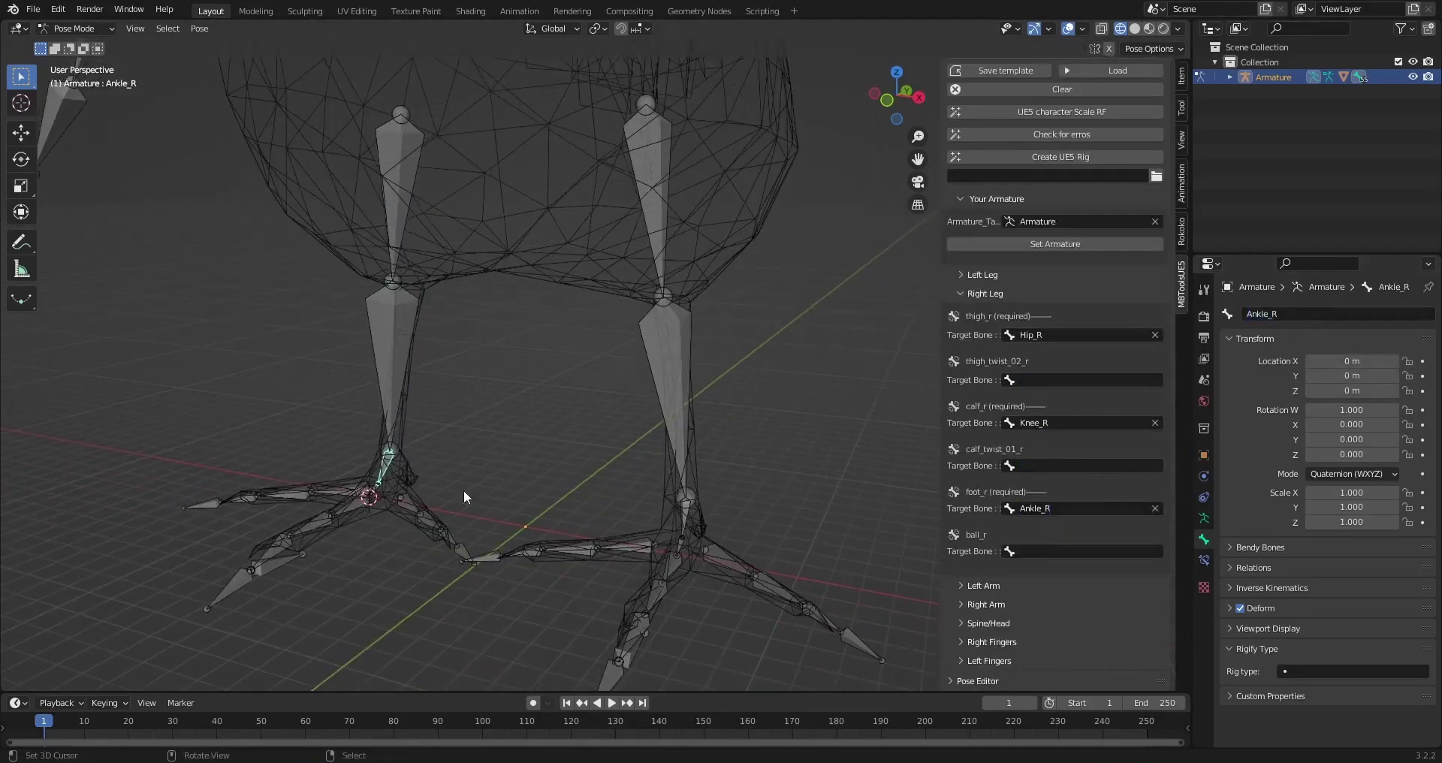
- Select the right toes bone and assign Toes_R as the target bone for ball_r
right_click(374, 492)
scroll(513, 447, up, 3)
middle_drag(513, 445, 524, 464)
click(1036, 552)
key(ctrl+v)
key(Return)
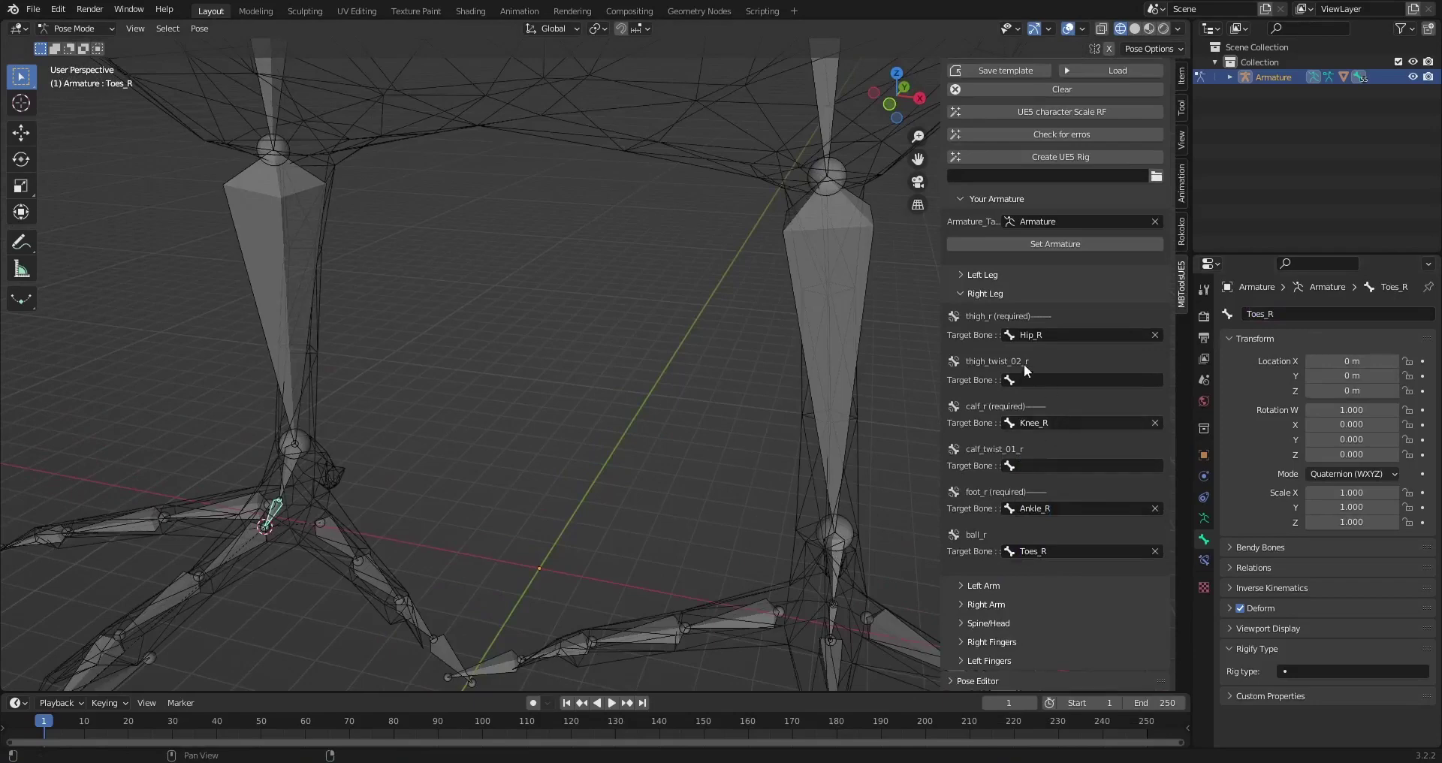
- Expand the Spine/Head bone slots and assign Root_M as the target bone for Hips/Pelvis
click(968, 293)
click(979, 431)
middle_drag(661, 443, 584, 307)
right_drag(522, 278, 519, 243)
key(ctrl+z)
double_click(1323, 314)
key(ctrl+c)
scroll(1001, 486, down, 11)
click(1046, 600)
key(ctrl+v)
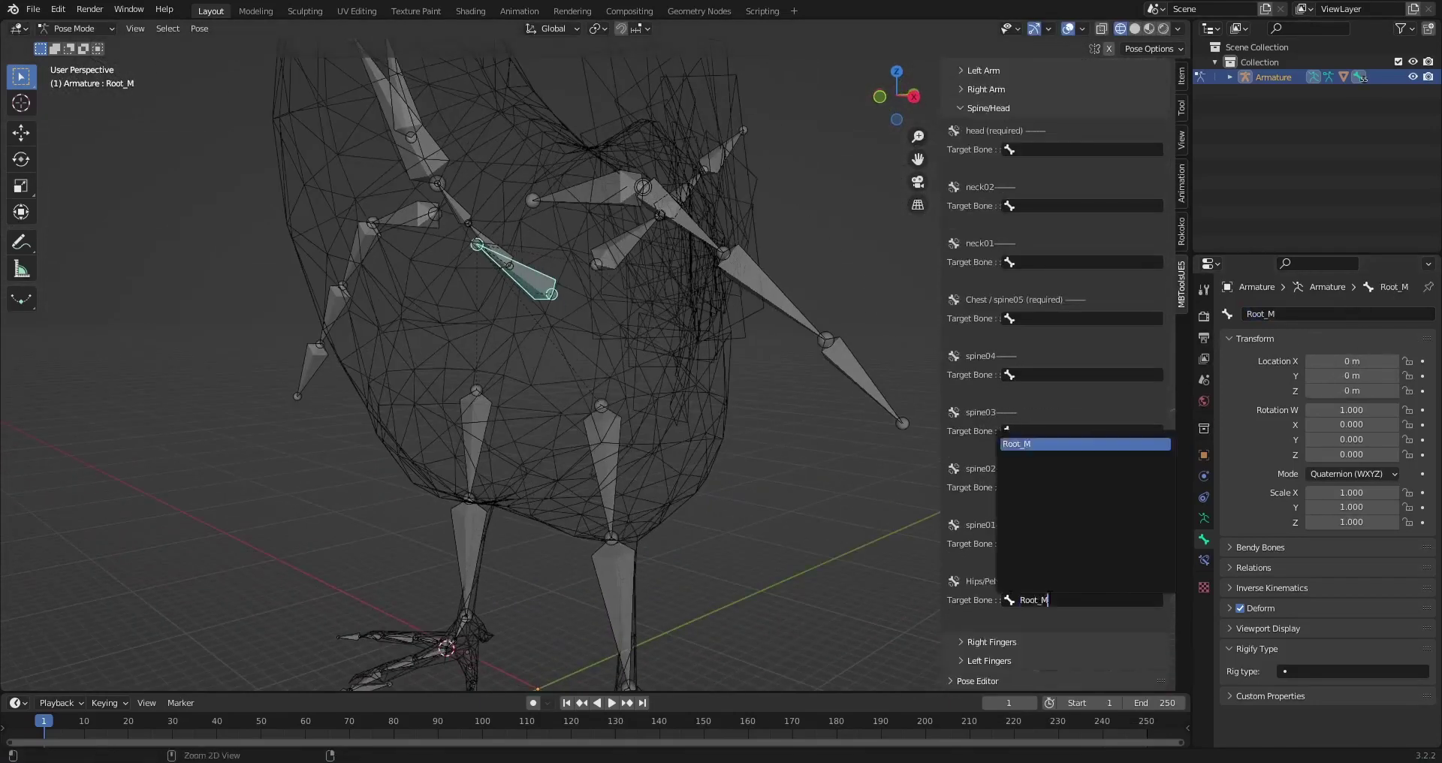
key(Return)
- Copy the name of the Spine1_M bone and assign it as the target bone for spine01
right_click(491, 246)
double_click(1322, 314)
key(ctrl+c)
click(1056, 544)
key(ctrl+v)
key(Return)
- Copy the name of the Spine2_M bone and assign it as the target bone for spine02
right_click(456, 206)
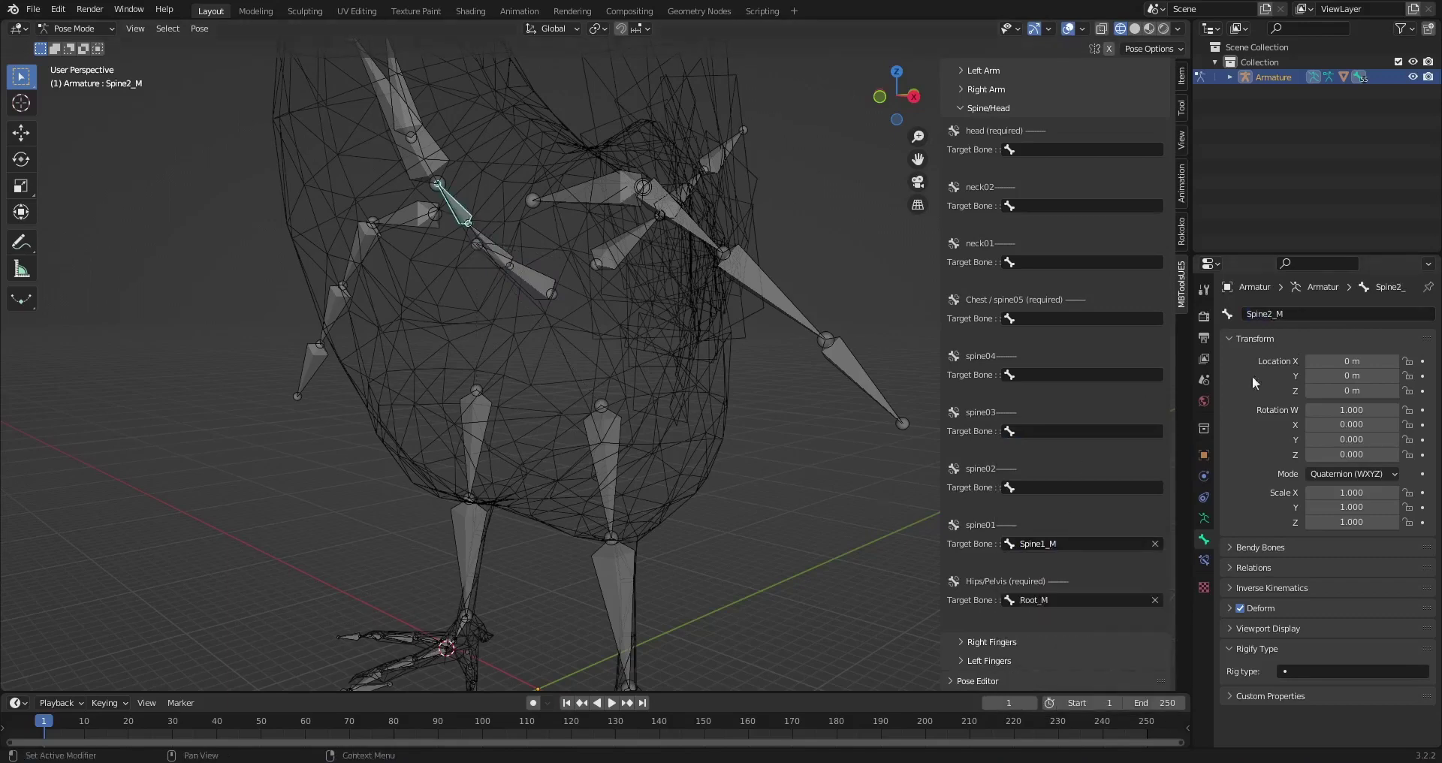
double_click(1289, 314)
key(ctrl+c)
click(1052, 487)
key(ctrl+v)
key(Return)
- Copy the name of the Chest_M bone and assign it as the target bone for Chest/spine05
scroll(612, 329, down, 1)
shift+middle_drag(611, 329, 635, 427)
right_click(494, 307)
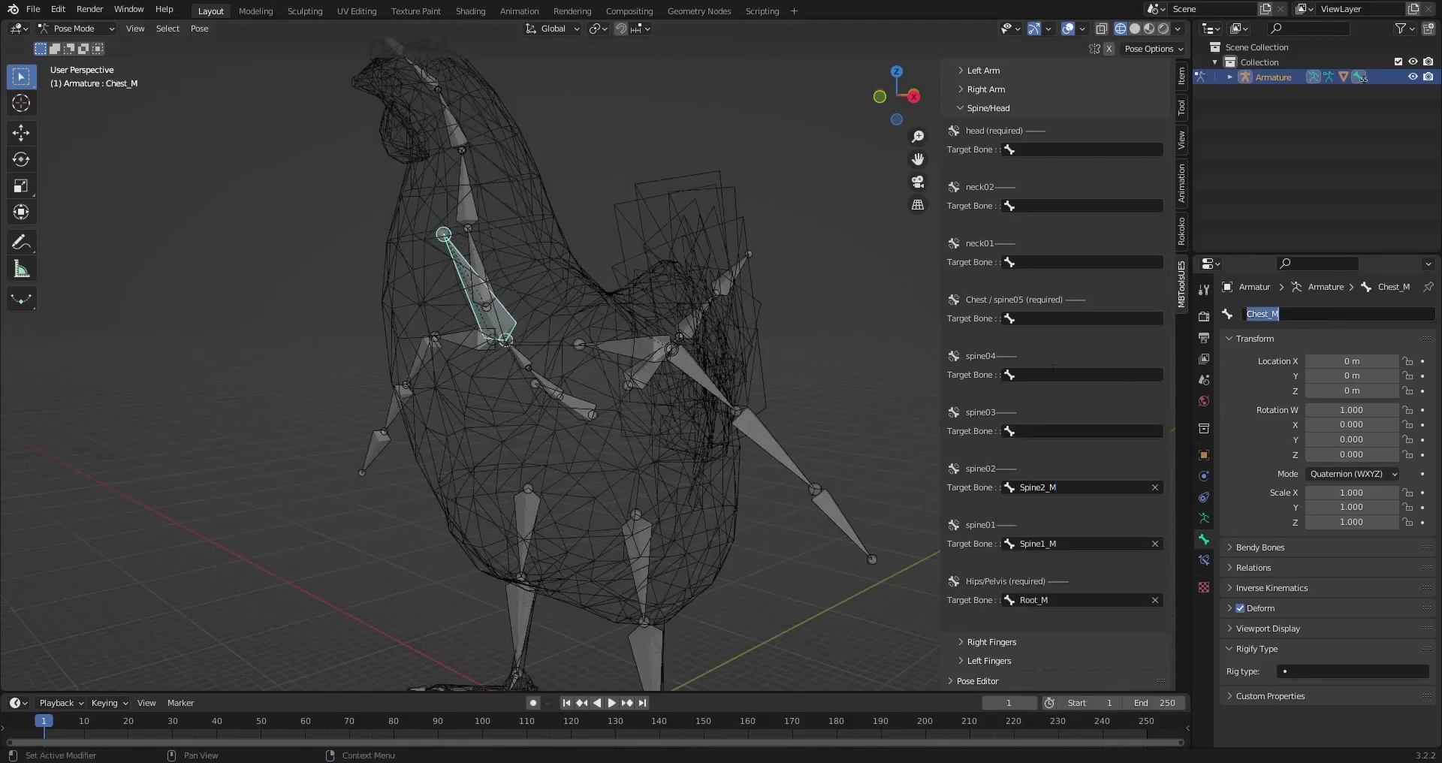
click(1052, 318)
key(ctrl+v)
key(Return)
- Copy the name of the Neck0_M bone and assign it as the target bone for neck01
shift+middle_drag(600, 262, 641, 357)
right_click(524, 367)
click(1352, 315)
key(ctrl+c)
click(1036, 268)
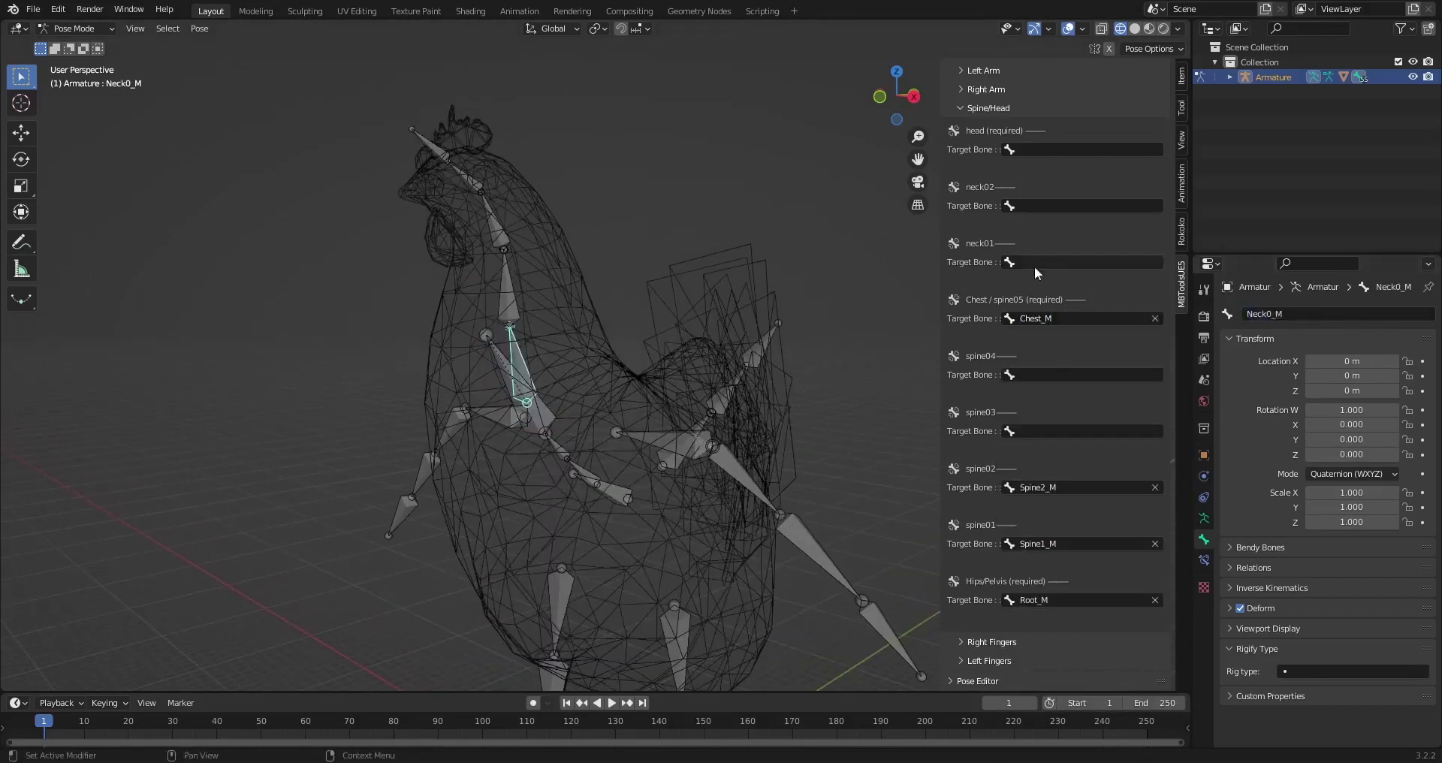
key(ctrl+v)
key(Return)
- Copy the name of the Neck1_M bone and assign it as the target bone for neck02
right_click(513, 297)
click(1300, 314)
key(ctrl+c)
click(1052, 207)
key(ctrl+v)
key(Return)
- Assign the Neck2_M bone as the target bone for head and collapse the Spine/Head slots
right_click(495, 227)
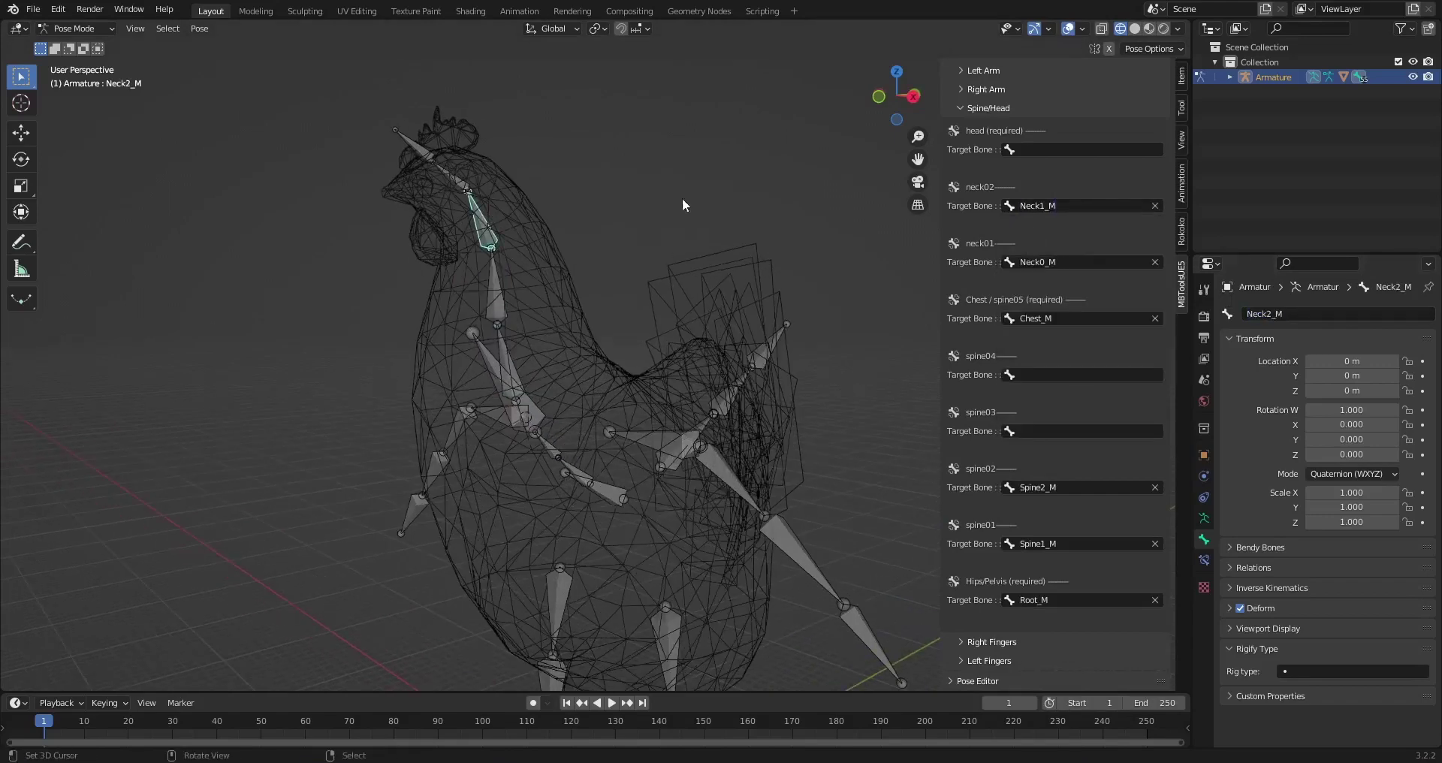
click(1014, 151)
key(ctrl+v)
key(Return)
click(971, 111)
- Check the bone mapping for errors and review the Right Arm, Spine/Head and Left Leg slots for missing required bones
middle_drag(865, 227, 756, 217)
click(1035, 216)
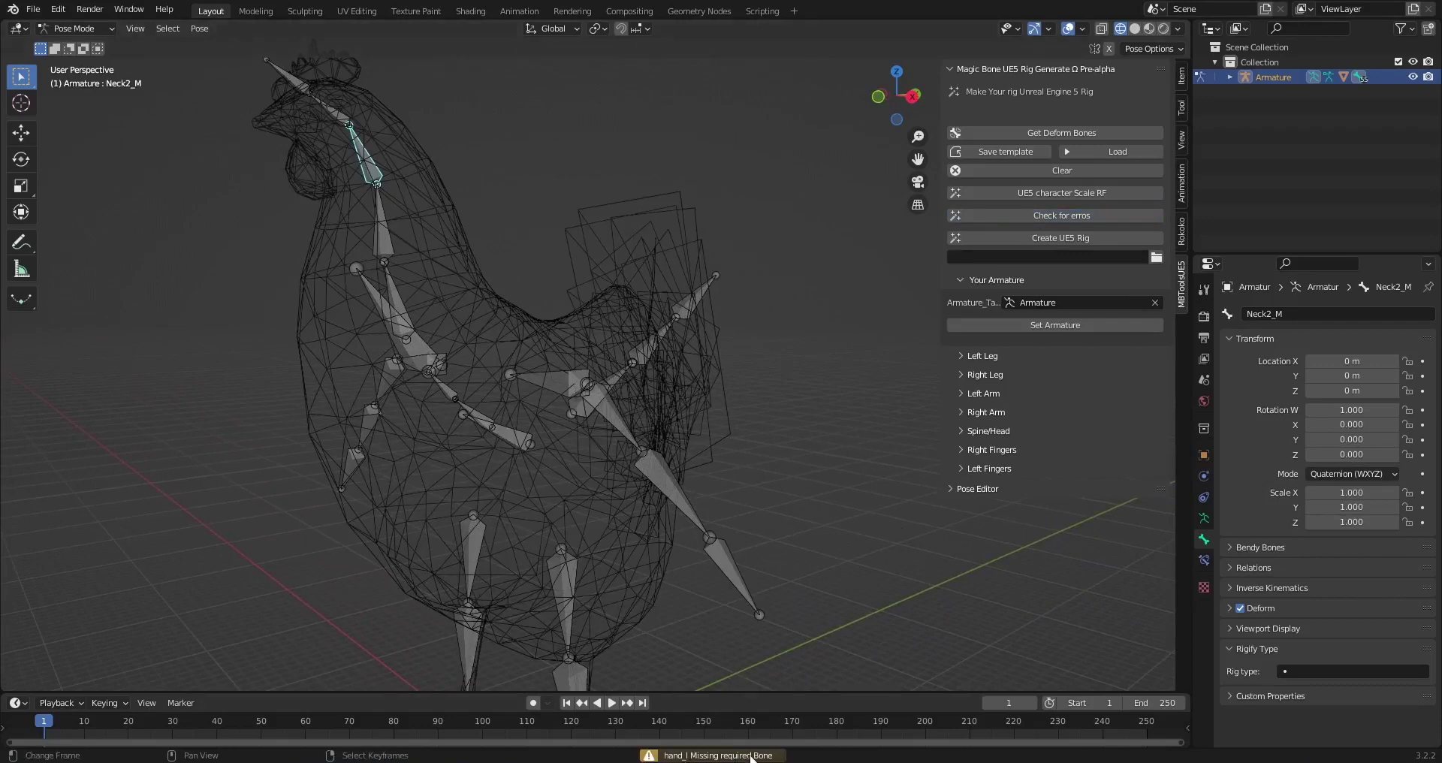
click(987, 415)
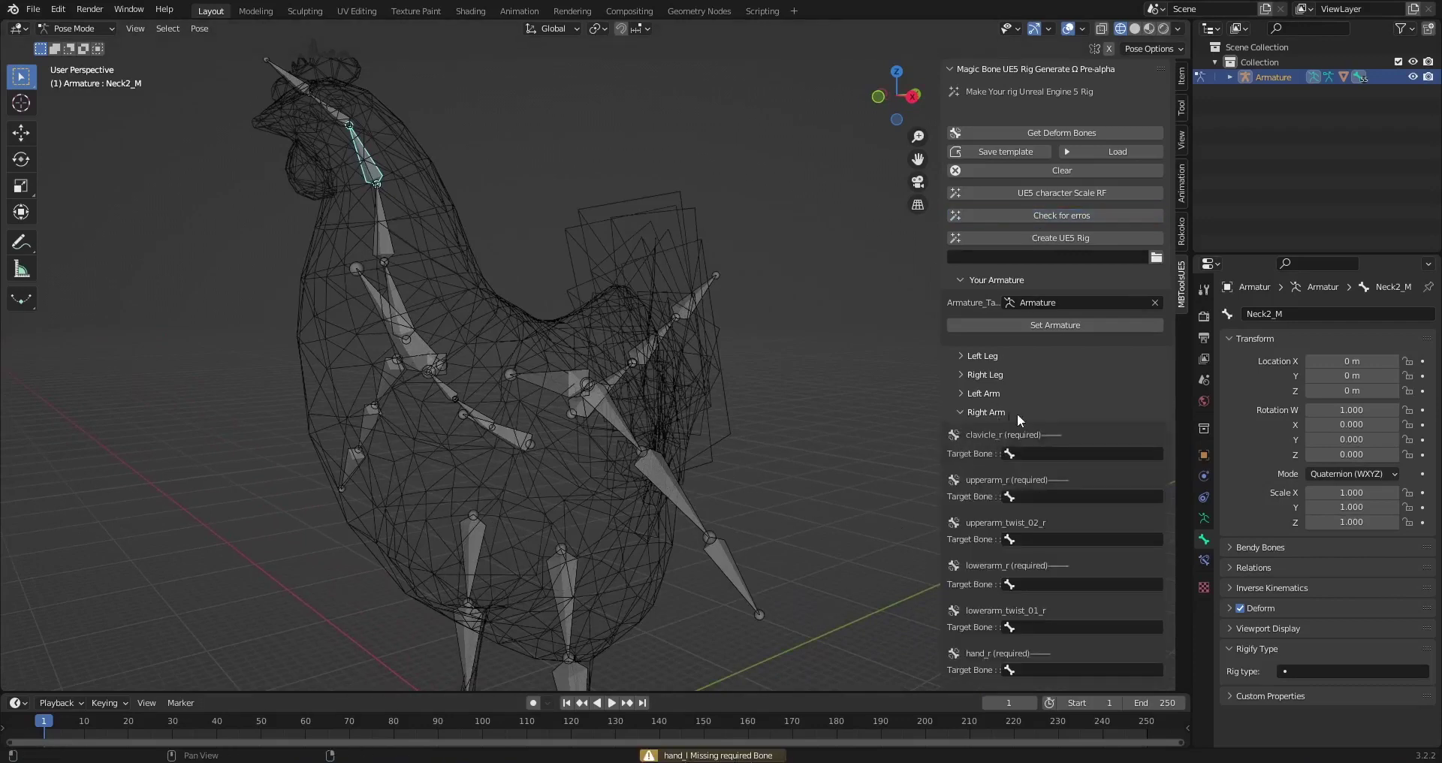
click(987, 412)
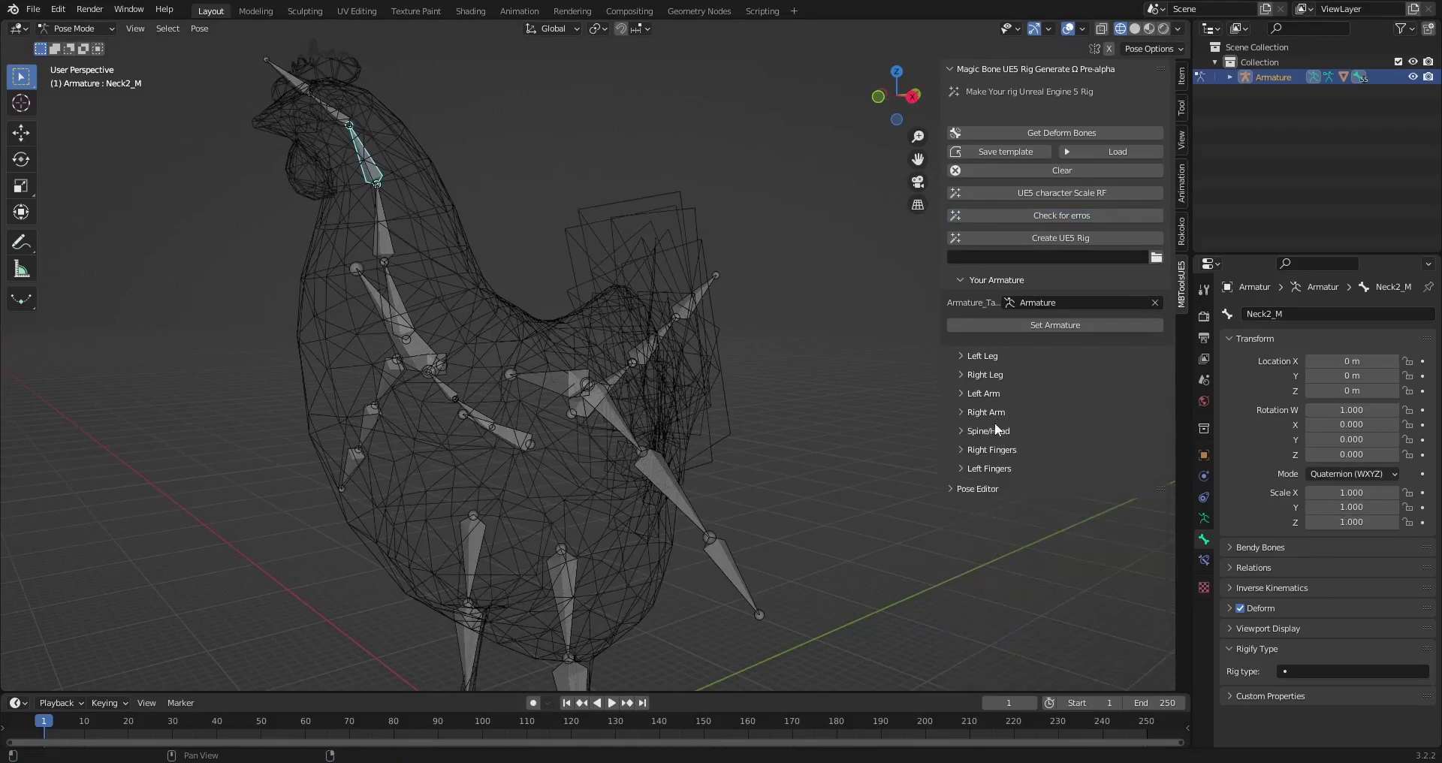
click(993, 440)
scroll(1011, 440, down, 3)
click(996, 336)
click(992, 430)
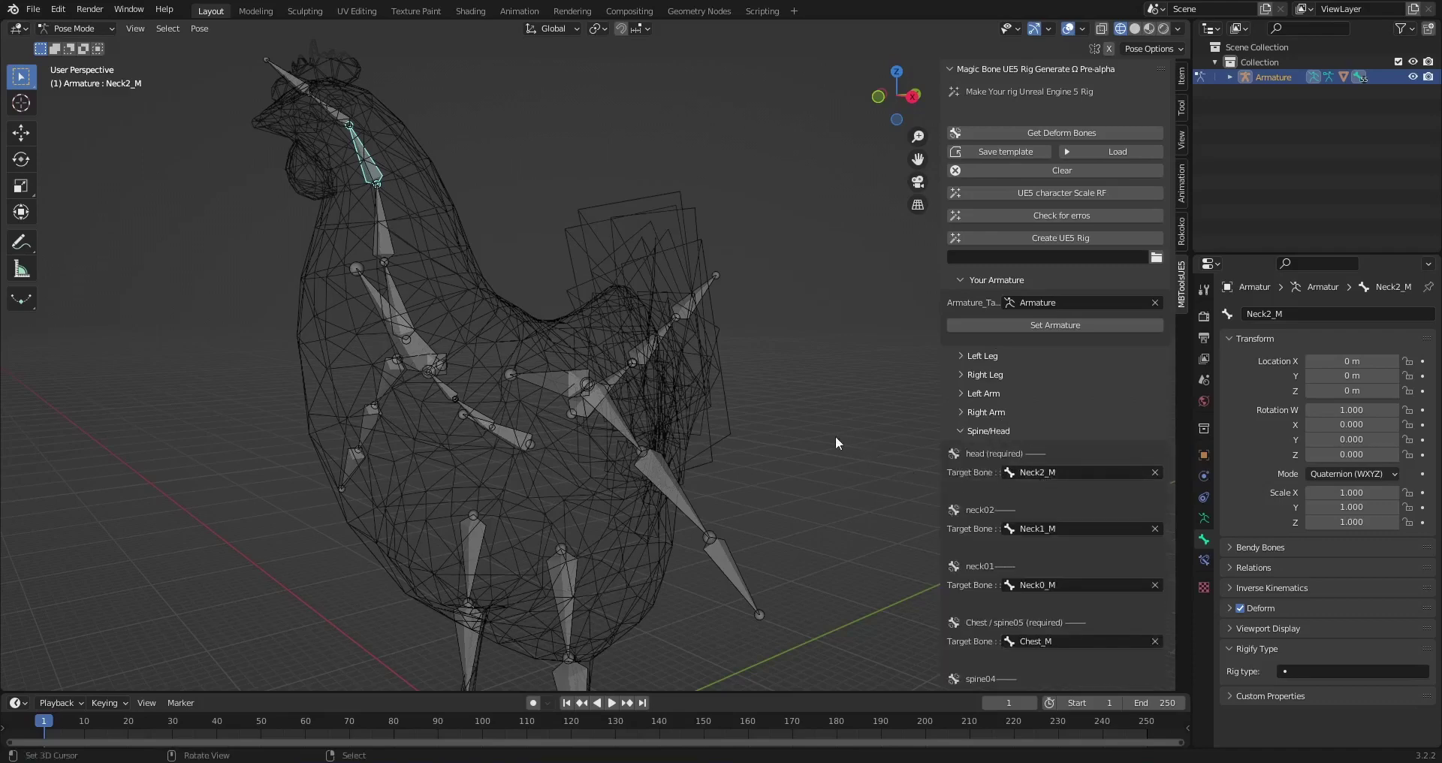
scroll(1033, 524, down, 2)
middle_drag(847, 486, 854, 486)
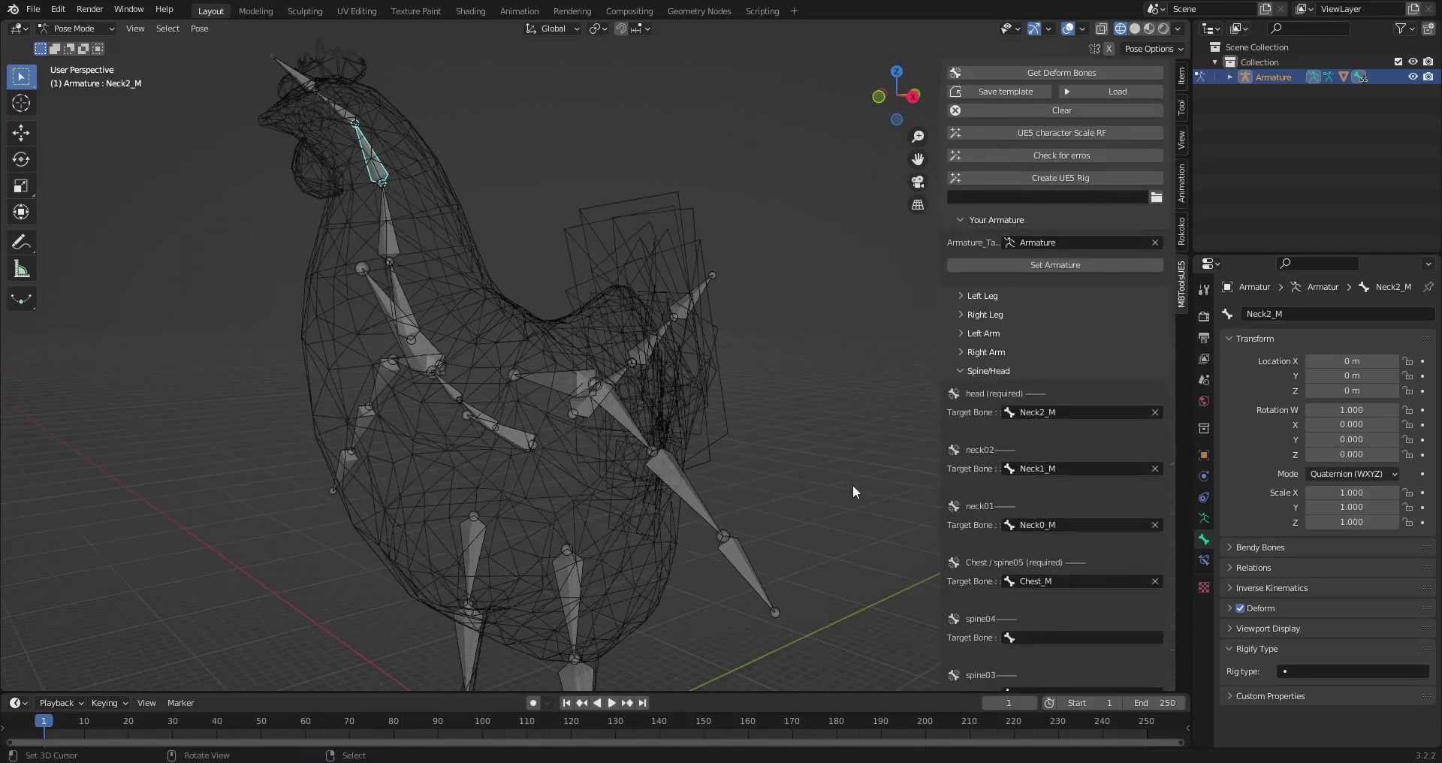
click(1061, 156)
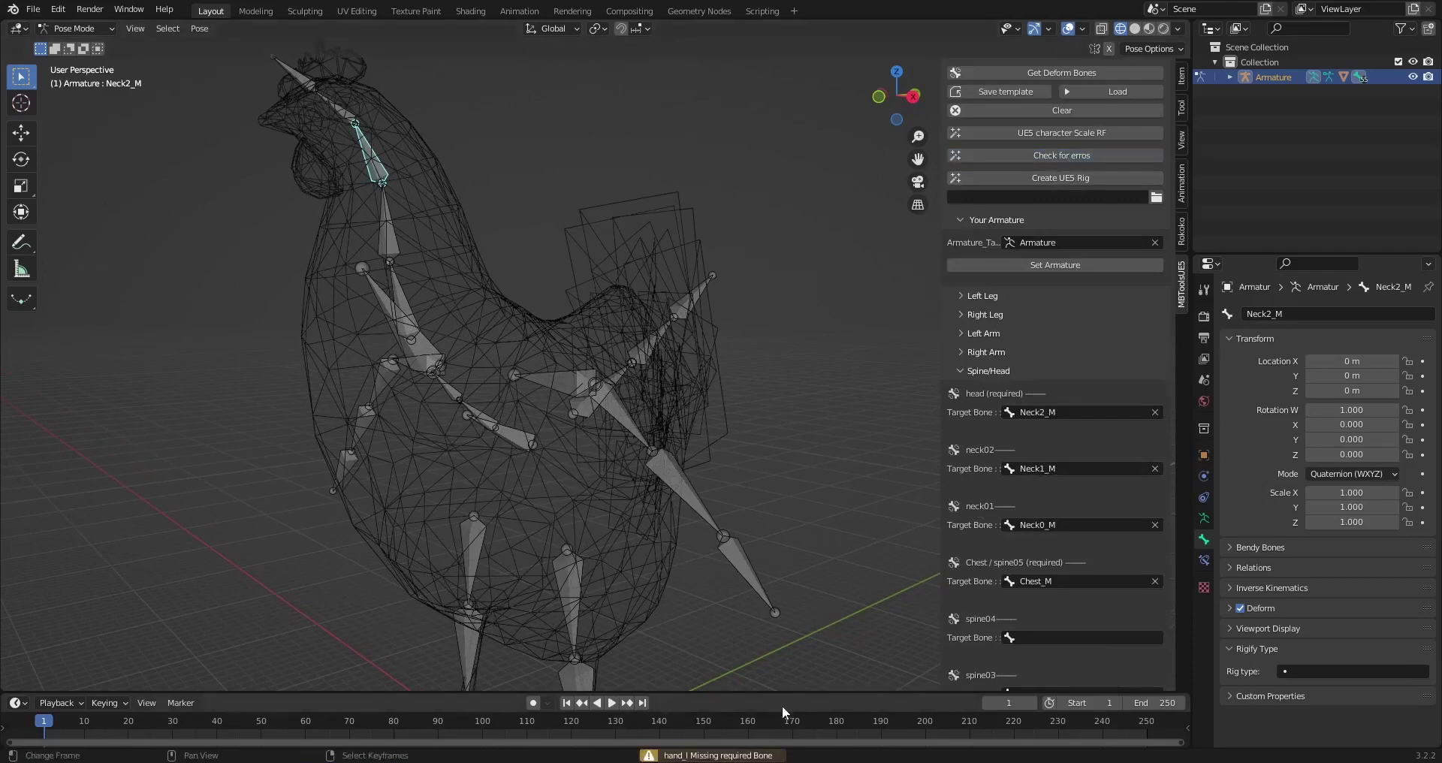
click(978, 371)
click(977, 356)
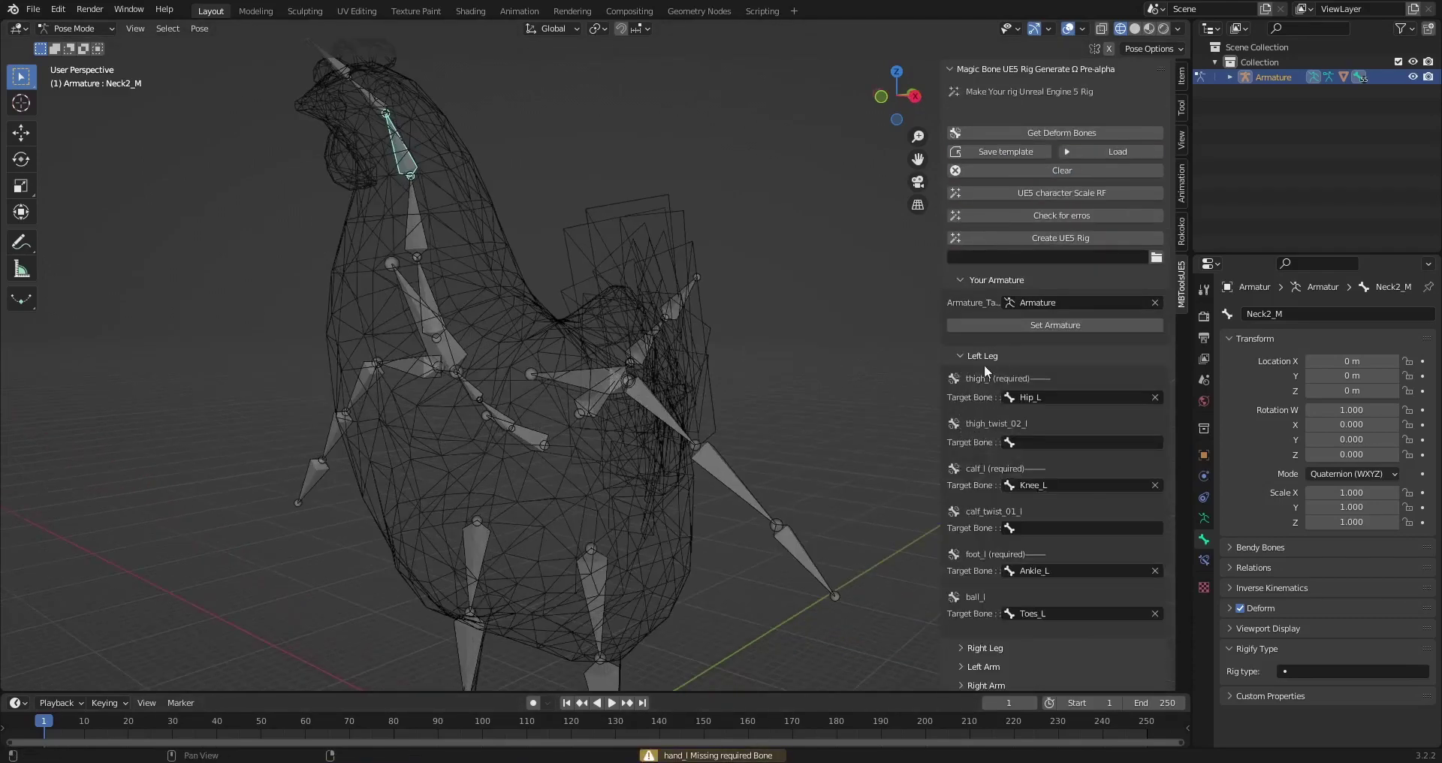
- Select the left shoulder bone and assign Shoulder_L as the target bone for clavicle_l in the Left Arm slots
middle_drag(707, 406, 577, 386)
click(627, 351)
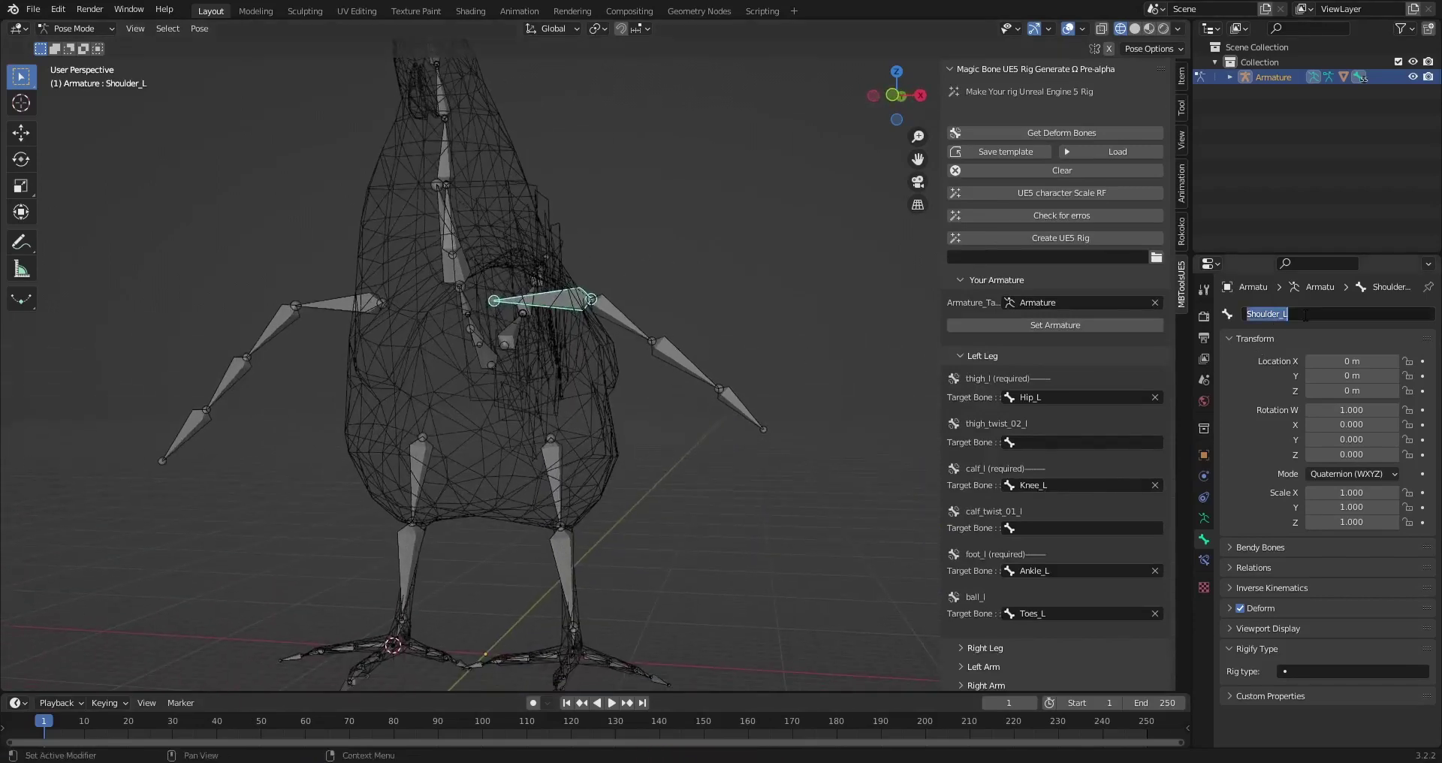
click(970, 357)
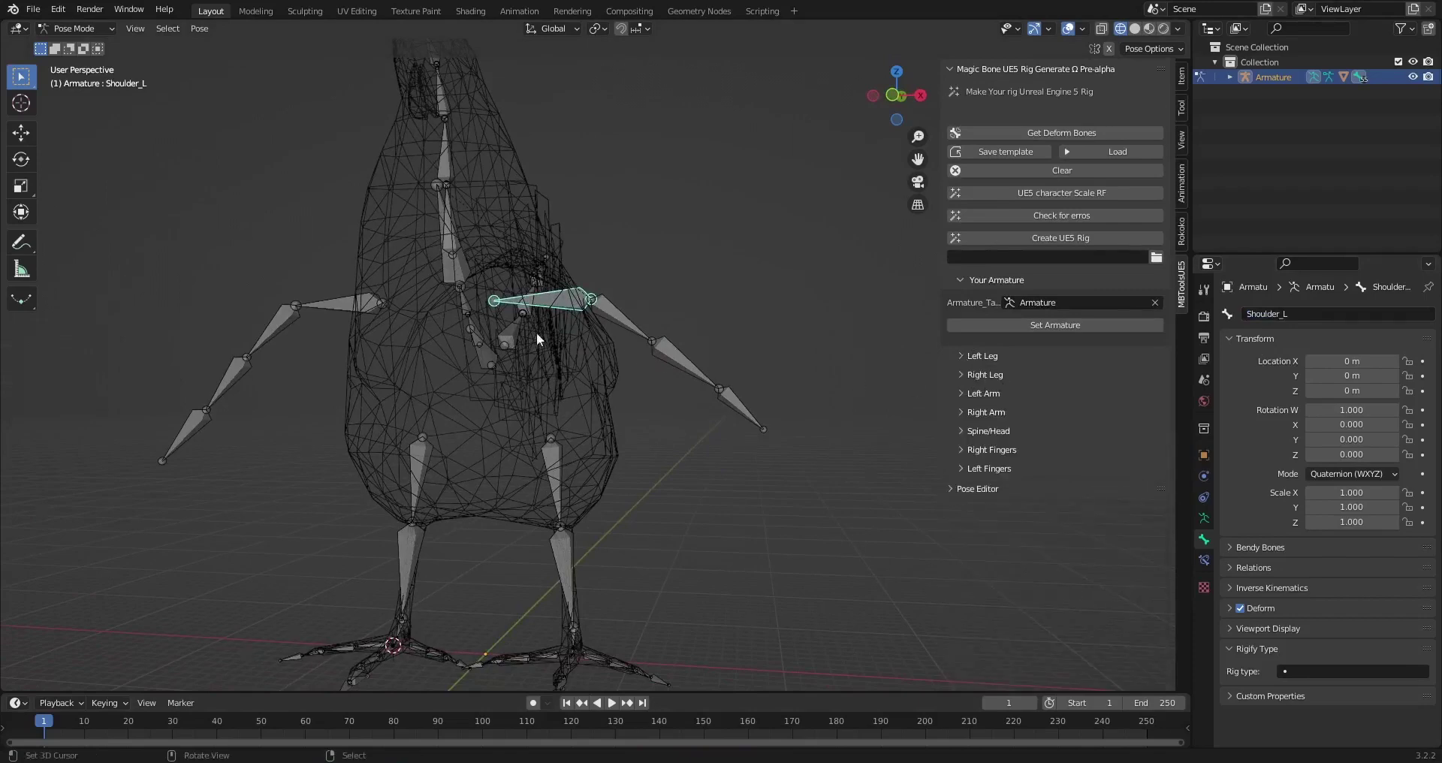
middle_drag(537, 332, 794, 368)
click(1008, 394)
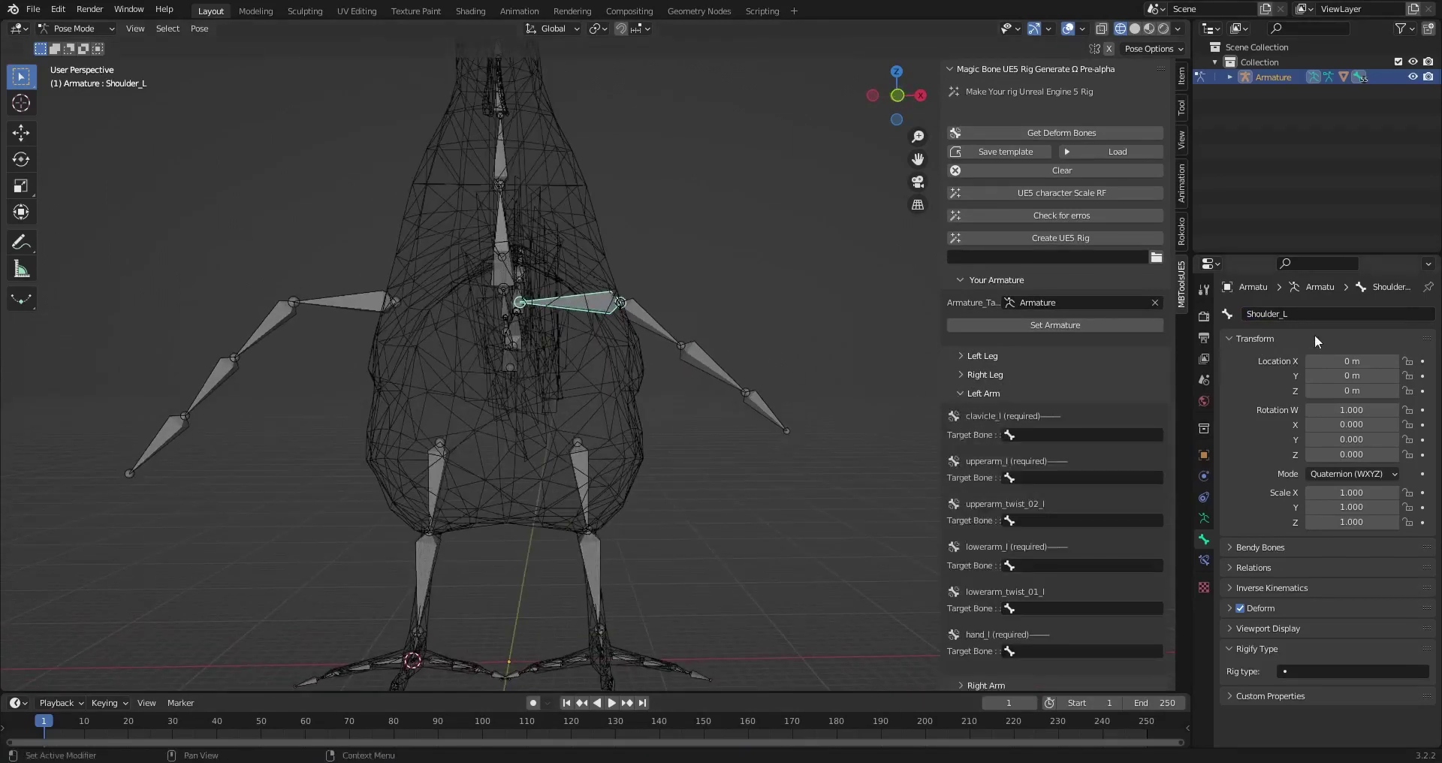
click(1082, 435)
text(Shoulder_L)
key(Return)
- Copy the name of the left upper arm bone and assign Shoulder_L.001 as the target bone for upperarm_l
right_click(650, 325)
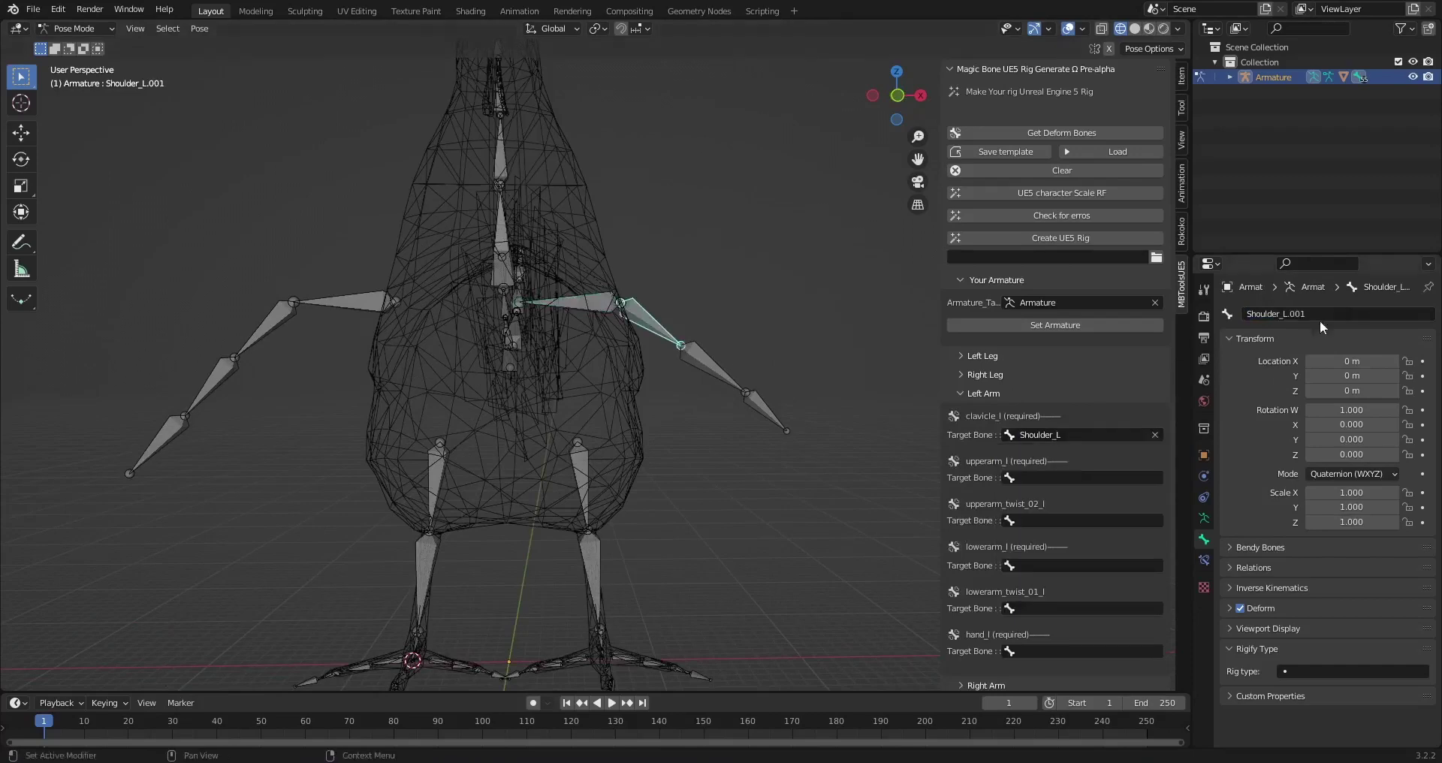
double_click(1315, 314)
click(1082, 478)
text(Shoulder_L.001)
key(Return)
- Select the left forearm bone and assign Shoulder_L.002 as the target bone for lowerarm_l
click(751, 383)
scroll(1052, 526, down, 1)
click(1081, 535)
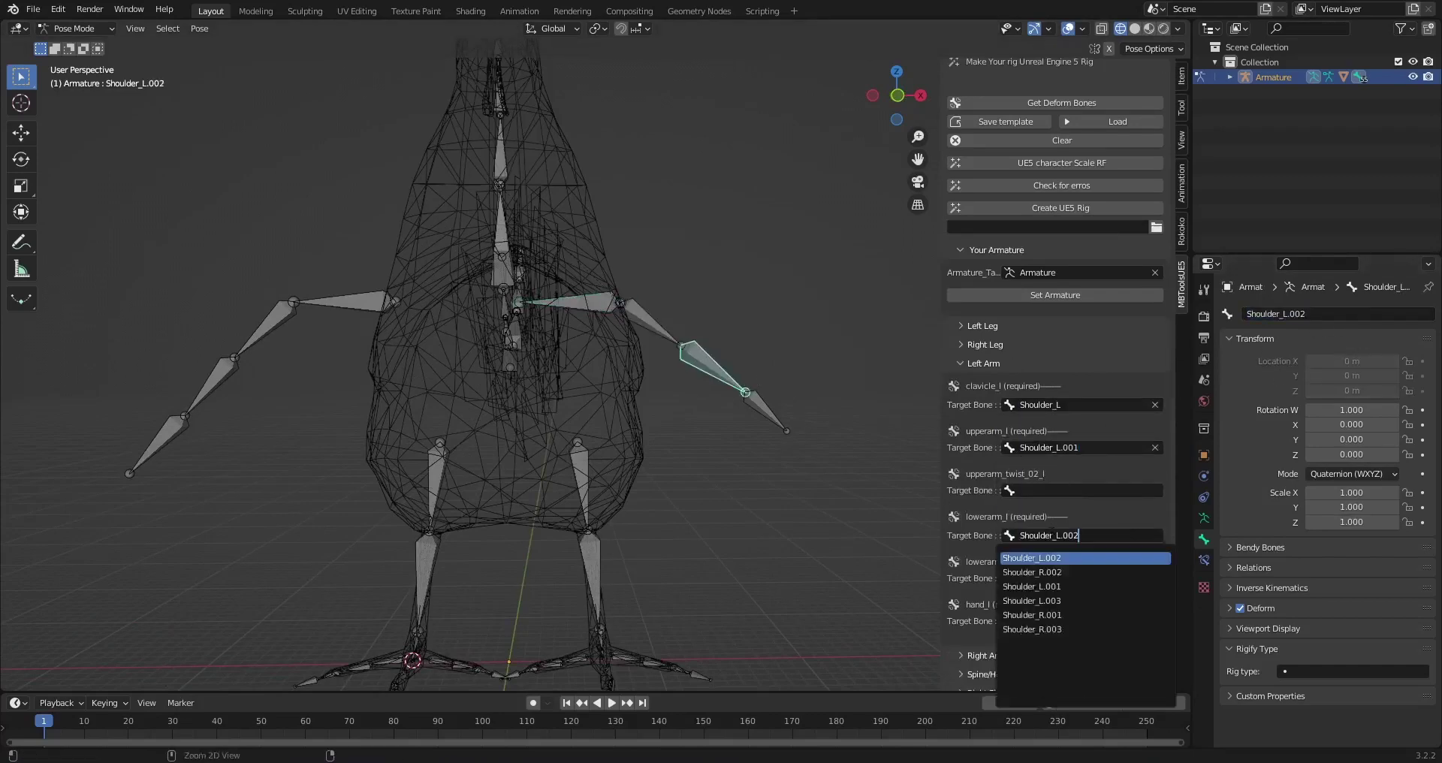
click(1051, 551)
- Select the bone at the end of the left arm and assign Shoulder_L.003 as the target bone for hand_l
click(766, 410)
scroll(975, 505, down, 1)
click(1082, 571)
click(1052, 586)
- Select the right shoulder bone and assign Shoulder_R as the target bone for clavicle_r in the Right Arm slots
middle_drag(811, 481, 1080, 562)
middle_drag(462, 235, 457, 239)
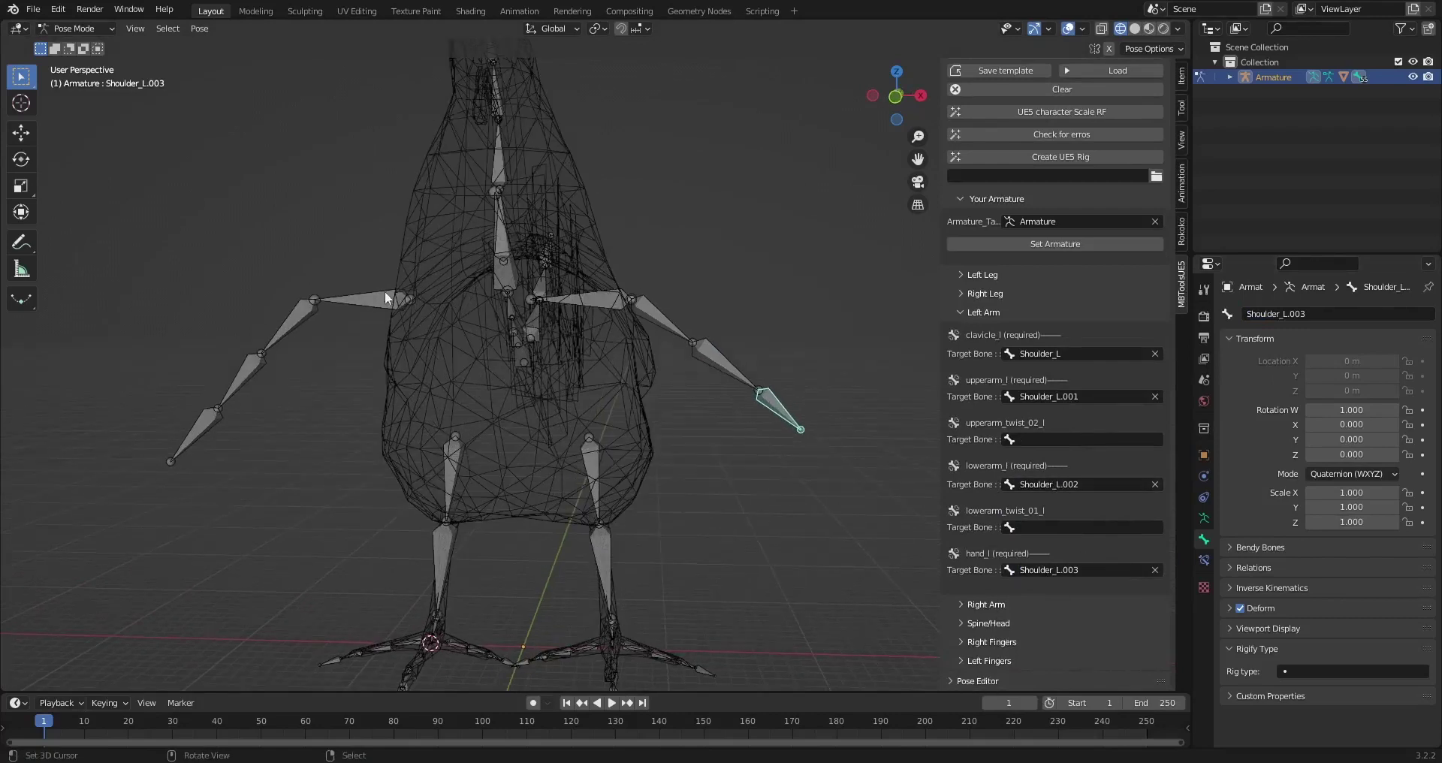
click(386, 296)
click(989, 312)
click(995, 412)
shift+middle_drag(714, 376, 827, 358)
double_click(1292, 314)
key(ctrl+c)
click(1025, 451)
key(ctrl+v)
click(1029, 477)
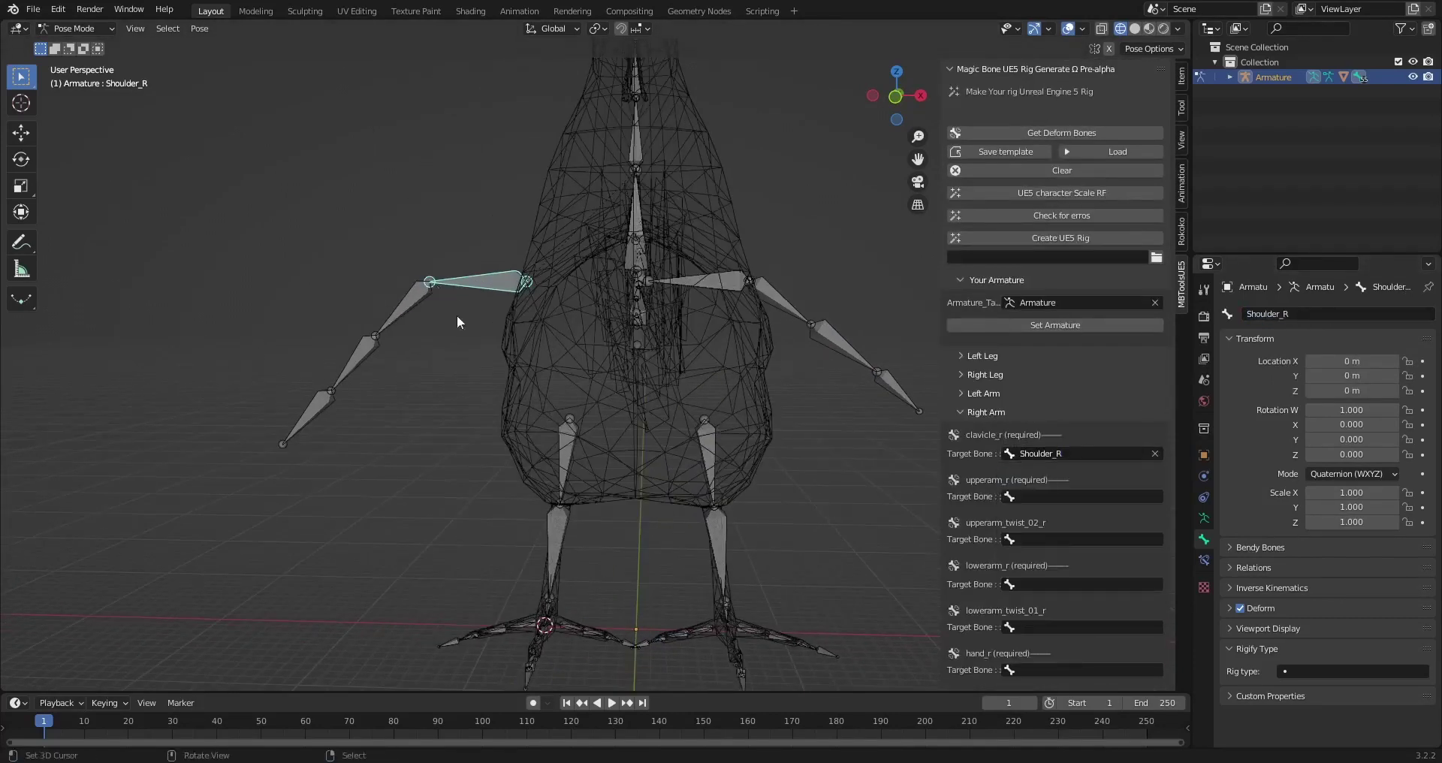
- Copy the name of the right upper arm bone and assign Shoulder_R.001 as the target bone for upperarm_r
click(411, 307)
double_click(1307, 314)
click(1060, 497)
click(1062, 516)
- Select the right forearm bone and assign Shoulder_R.002 as the target bone for lowerarm_r
click(363, 357)
double_click(1320, 314)
scroll(995, 506, down, 1)
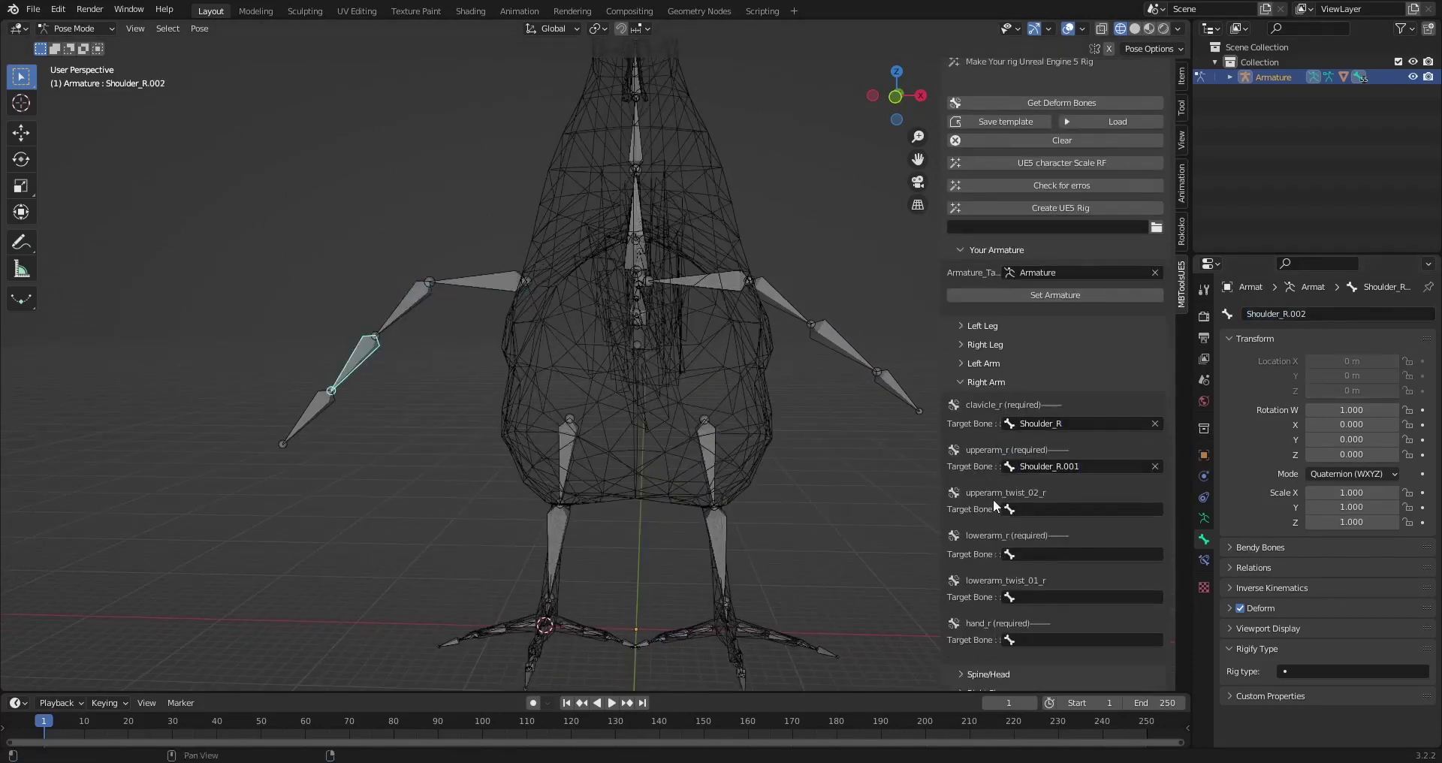
click(1044, 555)
text(Shoulder_R.002)
click(1046, 575)
- Copy the name of the last right arm bone, assign Shoulder_R.003 as the target bone for hand_r and collapse the Right Arm slots
click(316, 412)
double_click(1311, 314)
key(ctrl+c)
scroll(983, 500, down, 2)
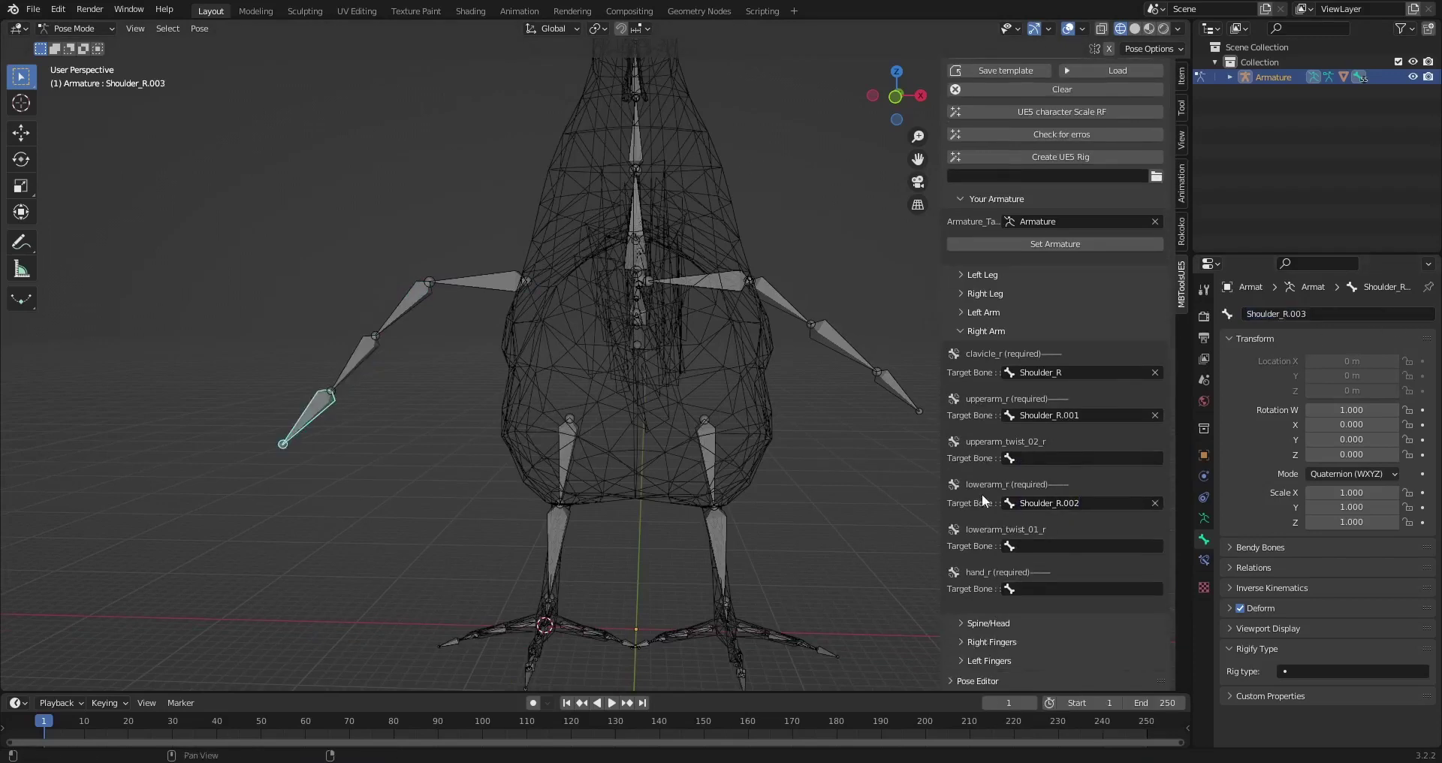
click(1032, 588)
key(ctrl+v)
key(Return)
click(989, 332)
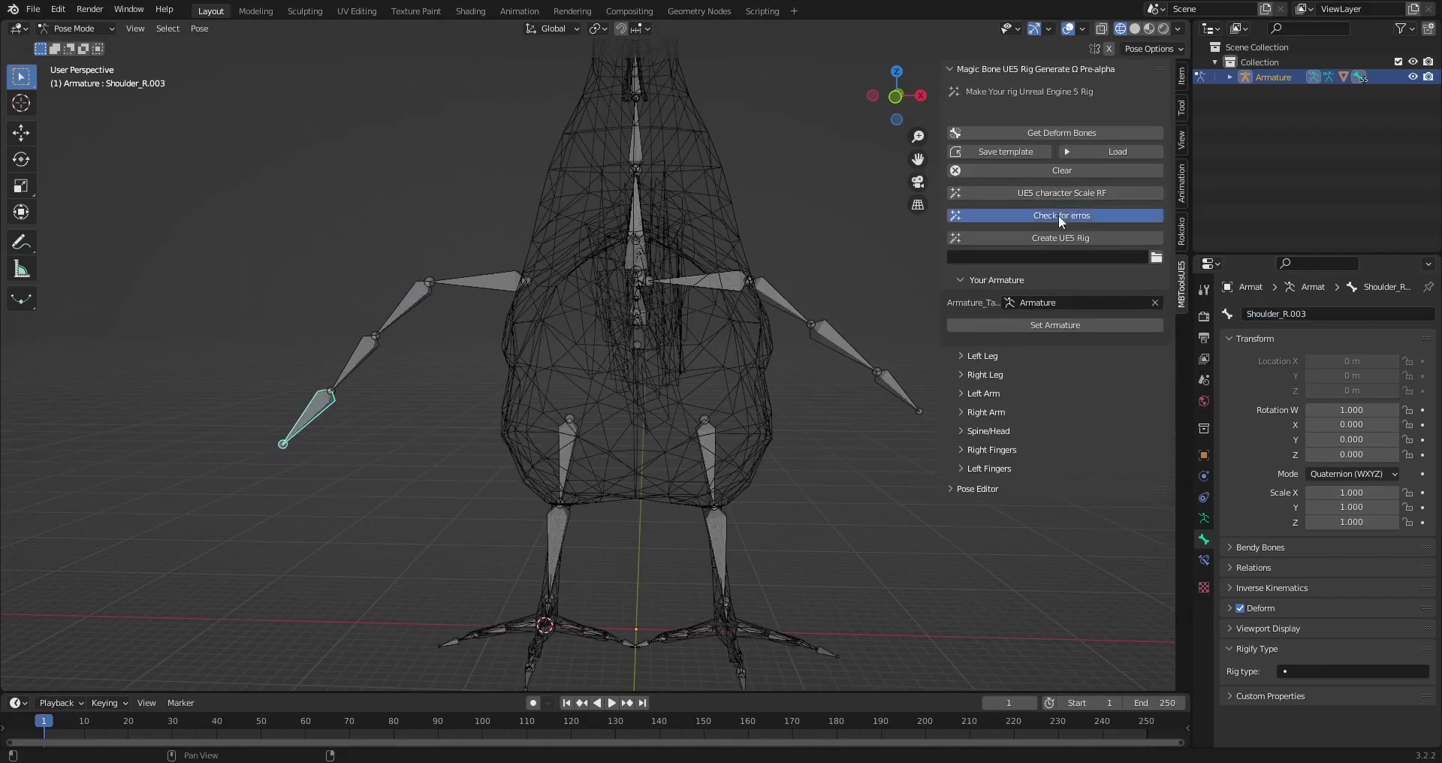
- Switch the armature to Object Mode and expand the add-on's Pose Editor section
middle_drag(751, 451, 661, 316)
scroll(769, 510, down, 3)
key(ctrl+Tab)
click(948, 489)
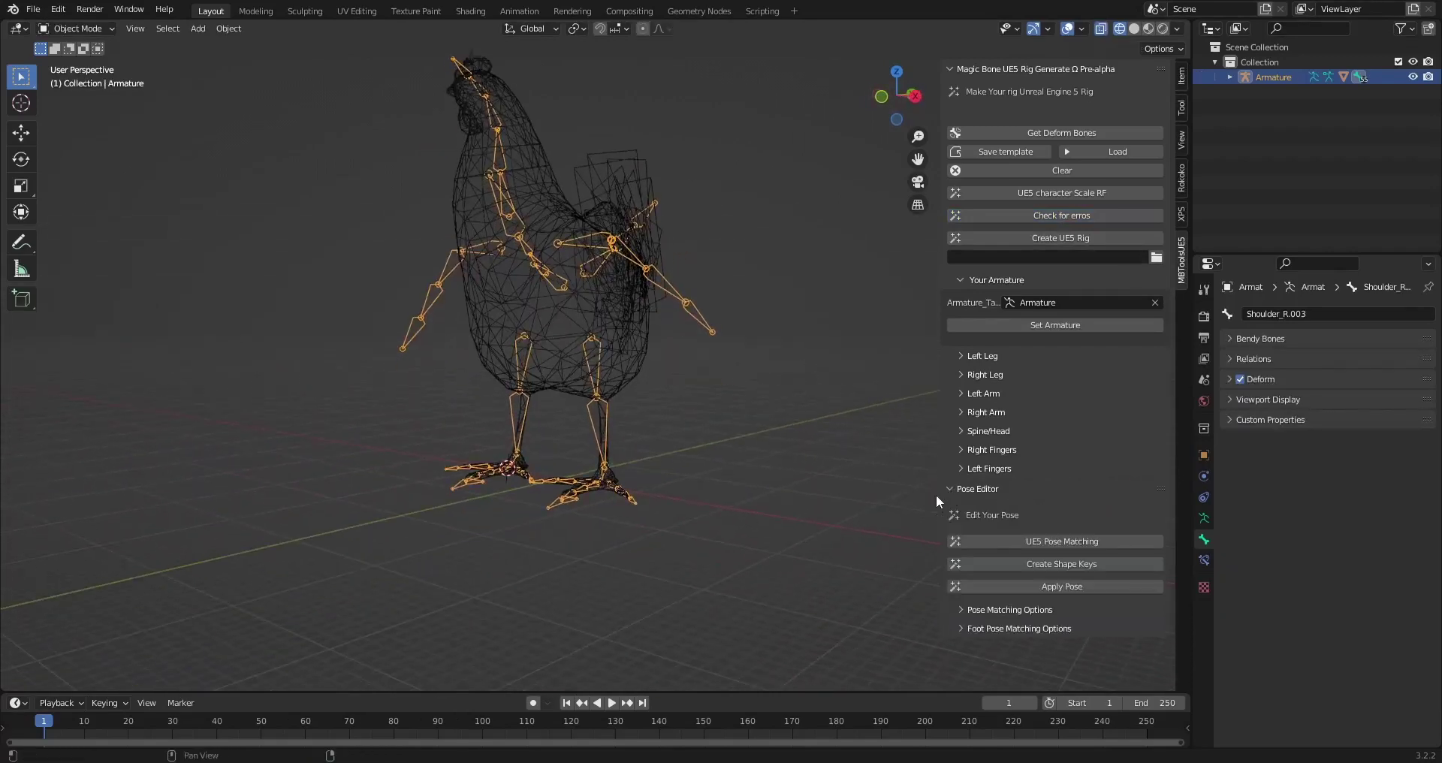
- Examine the Pose Matching Options and Foot Pose Matching Options of the Pose Editor
click(1022, 628)
click(1022, 628)
click(1008, 609)
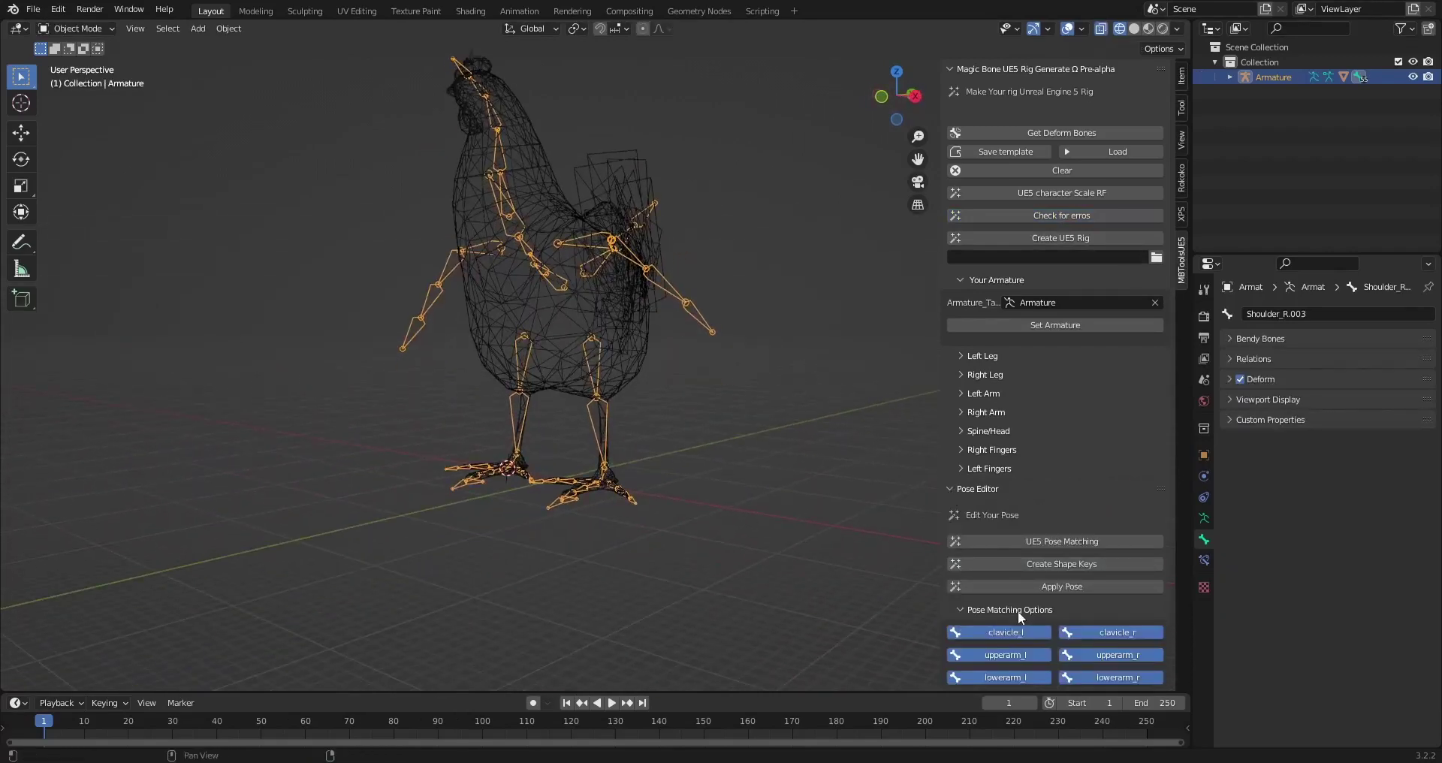
scroll(1015, 579, down, 10)
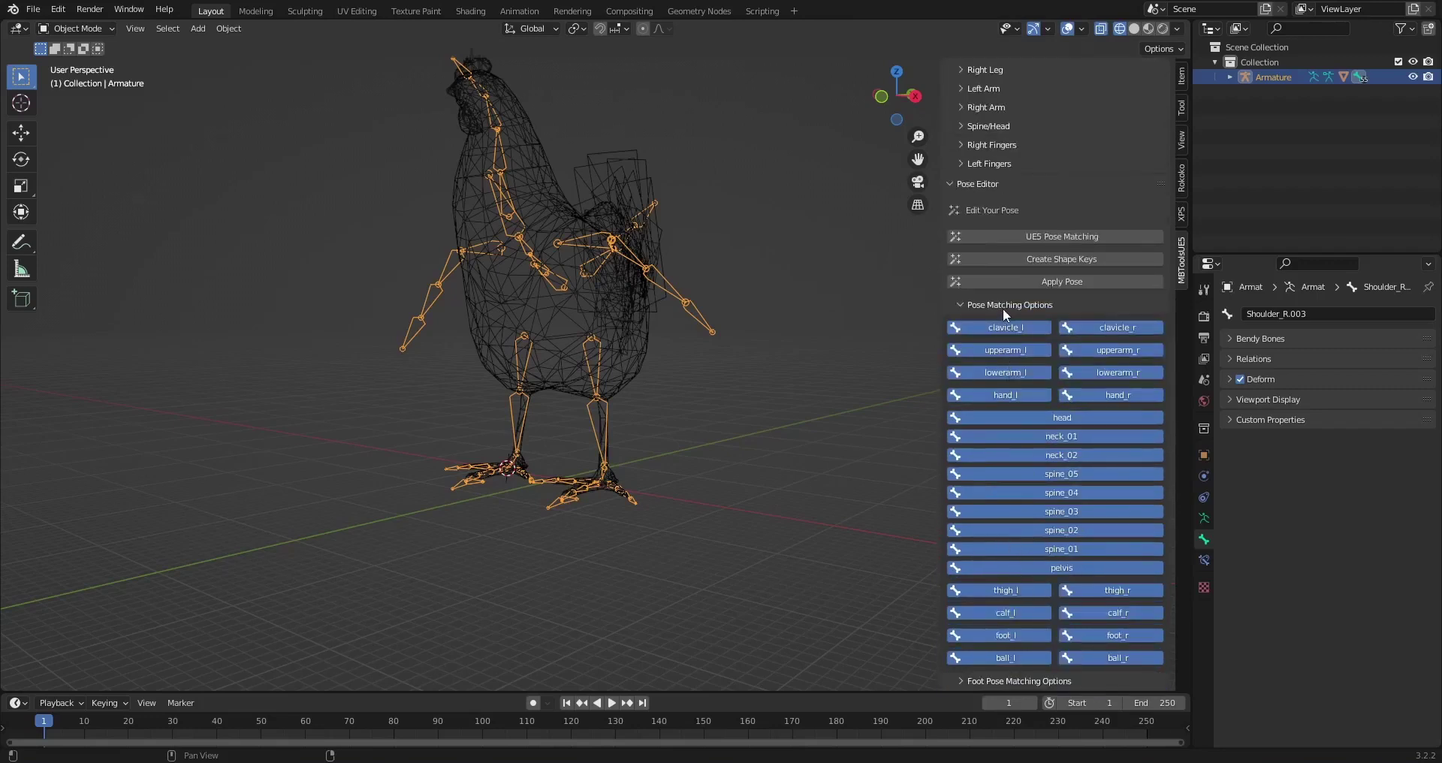
click(1003, 308)
middle_drag(758, 434, 706, 451)
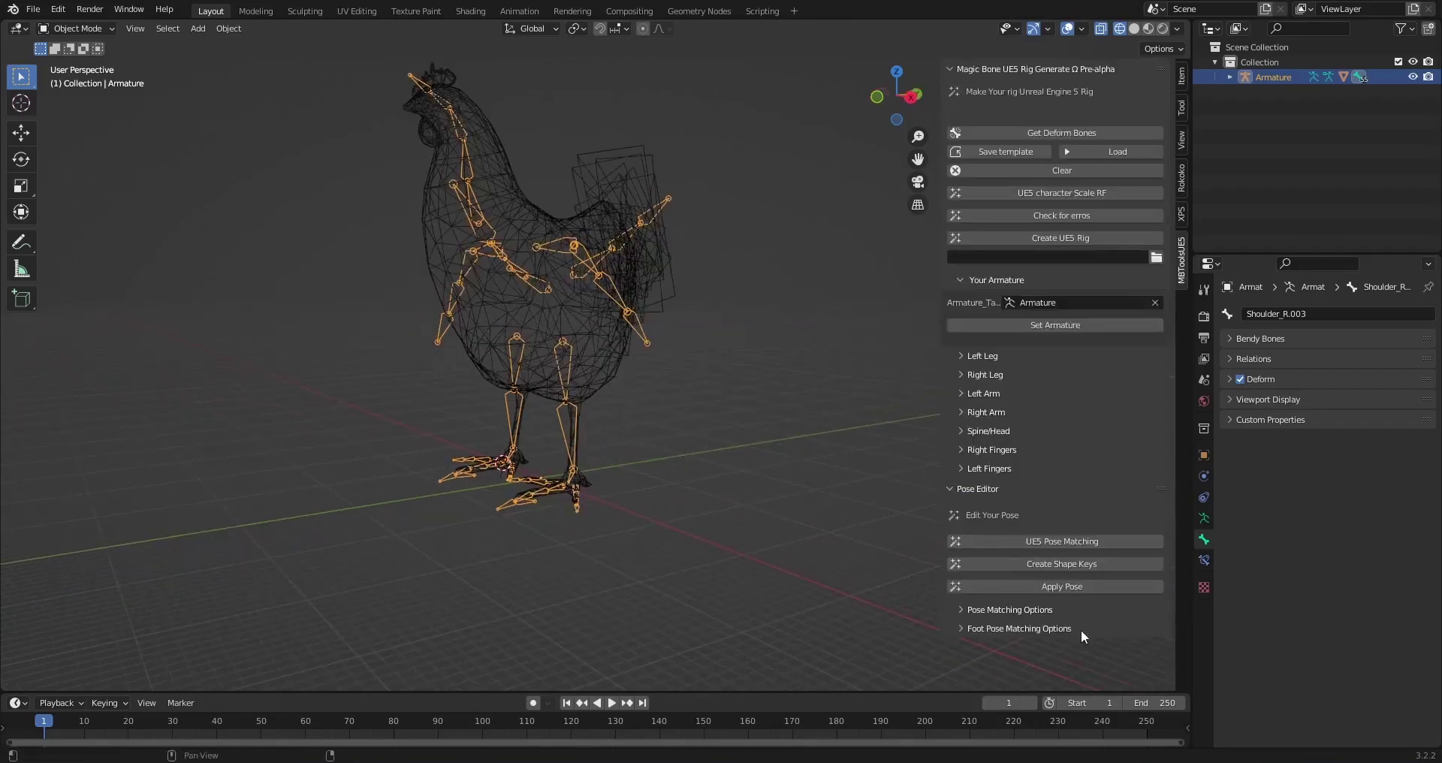
click(1022, 629)
scroll(1058, 616, down, 4)
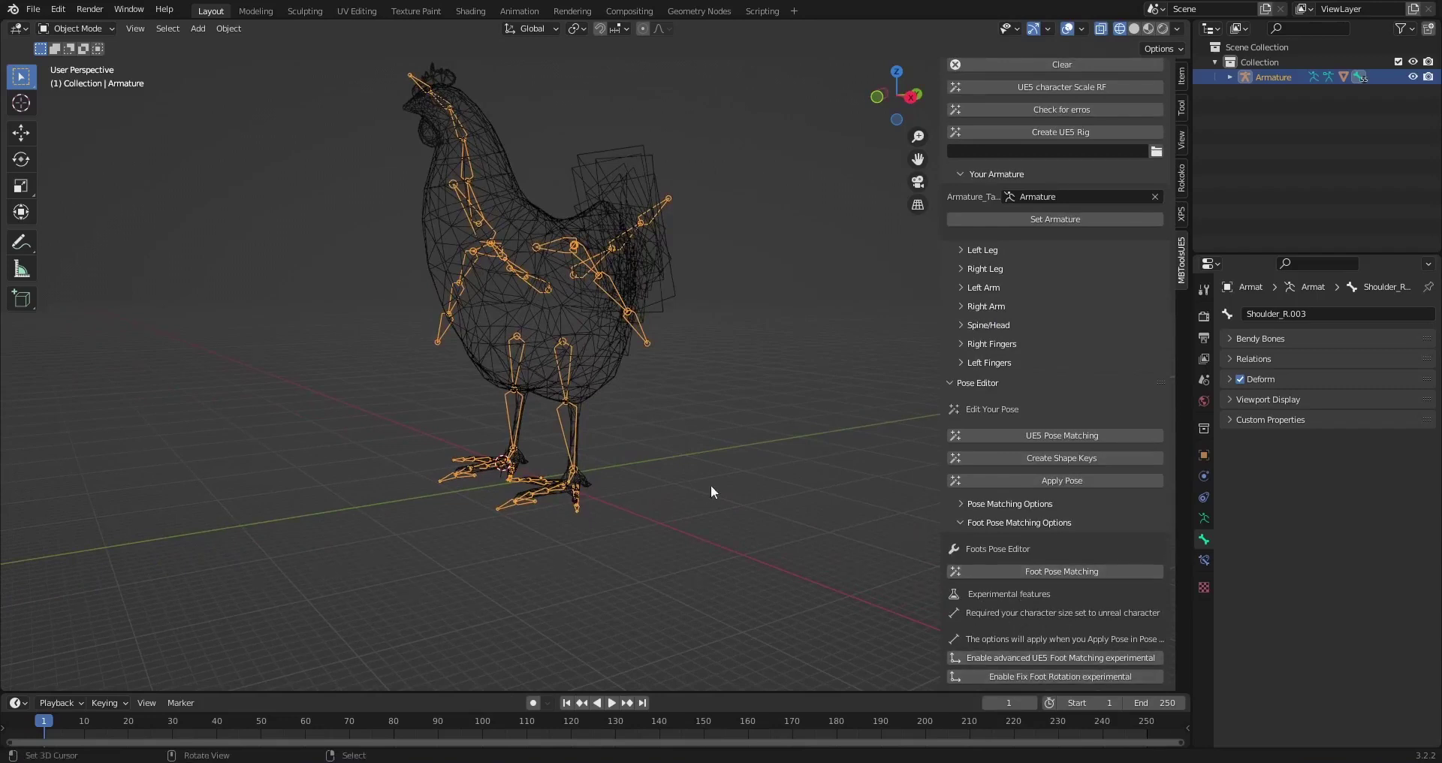
click(985, 522)
middle_drag(818, 490, 753, 455)
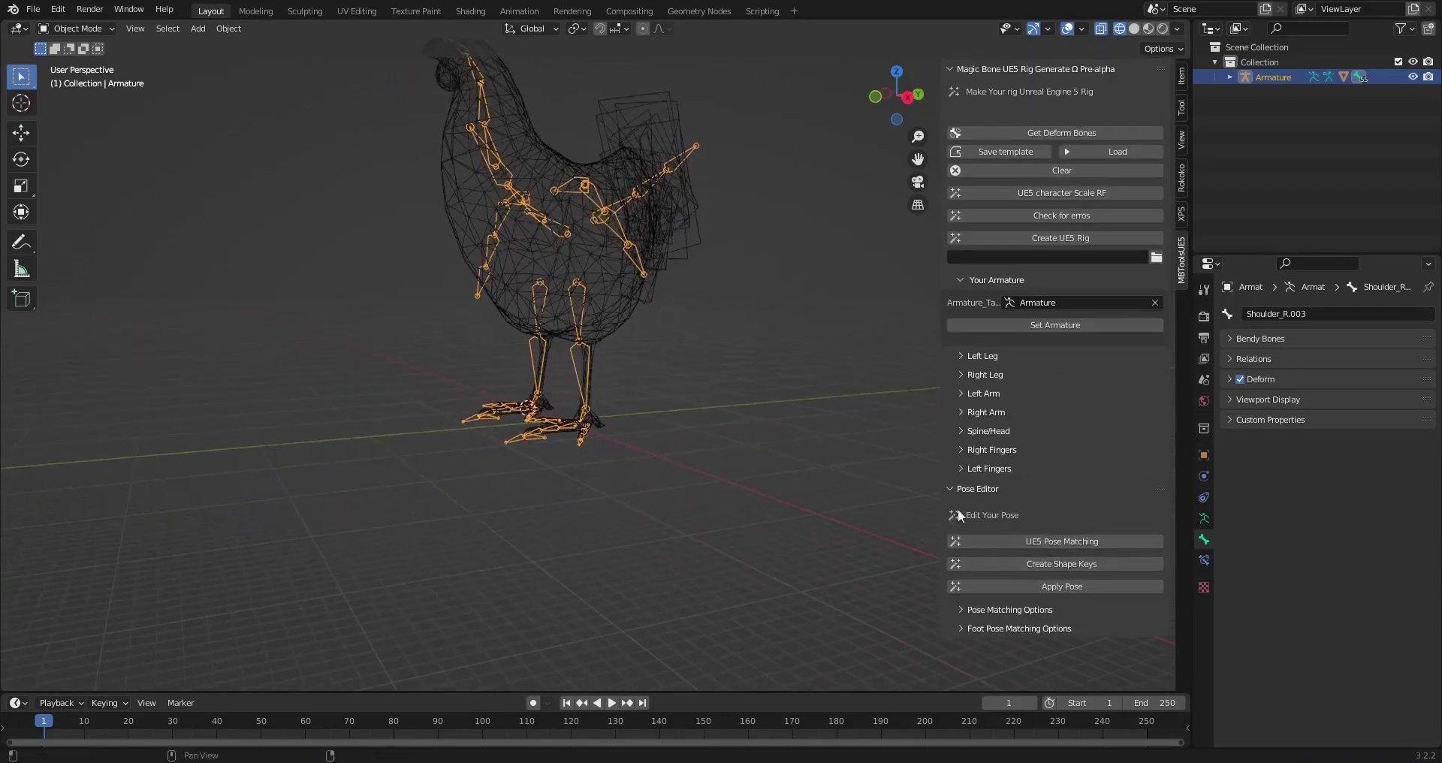
- Add the UE5 character scale reference box around the chicken
click(1115, 540)
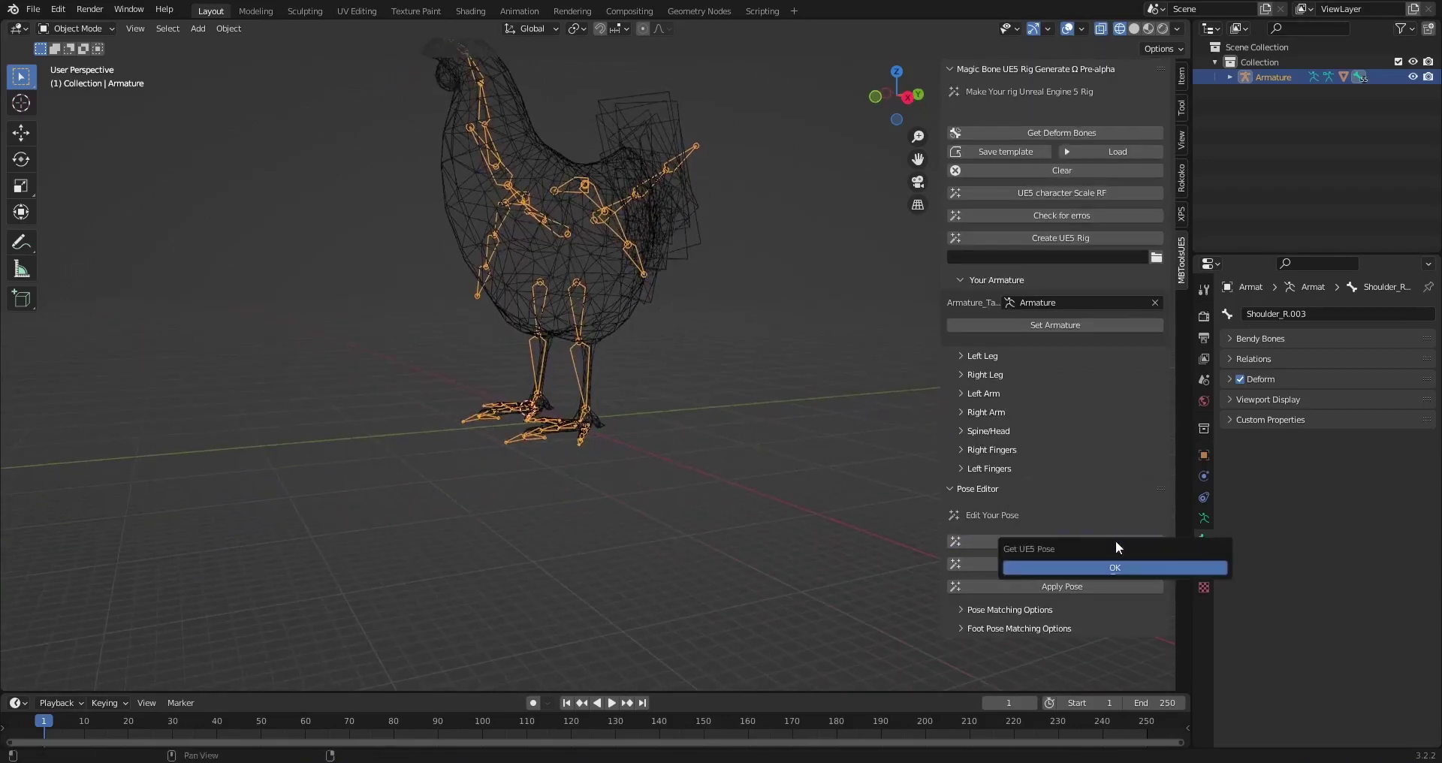
click(1050, 193)
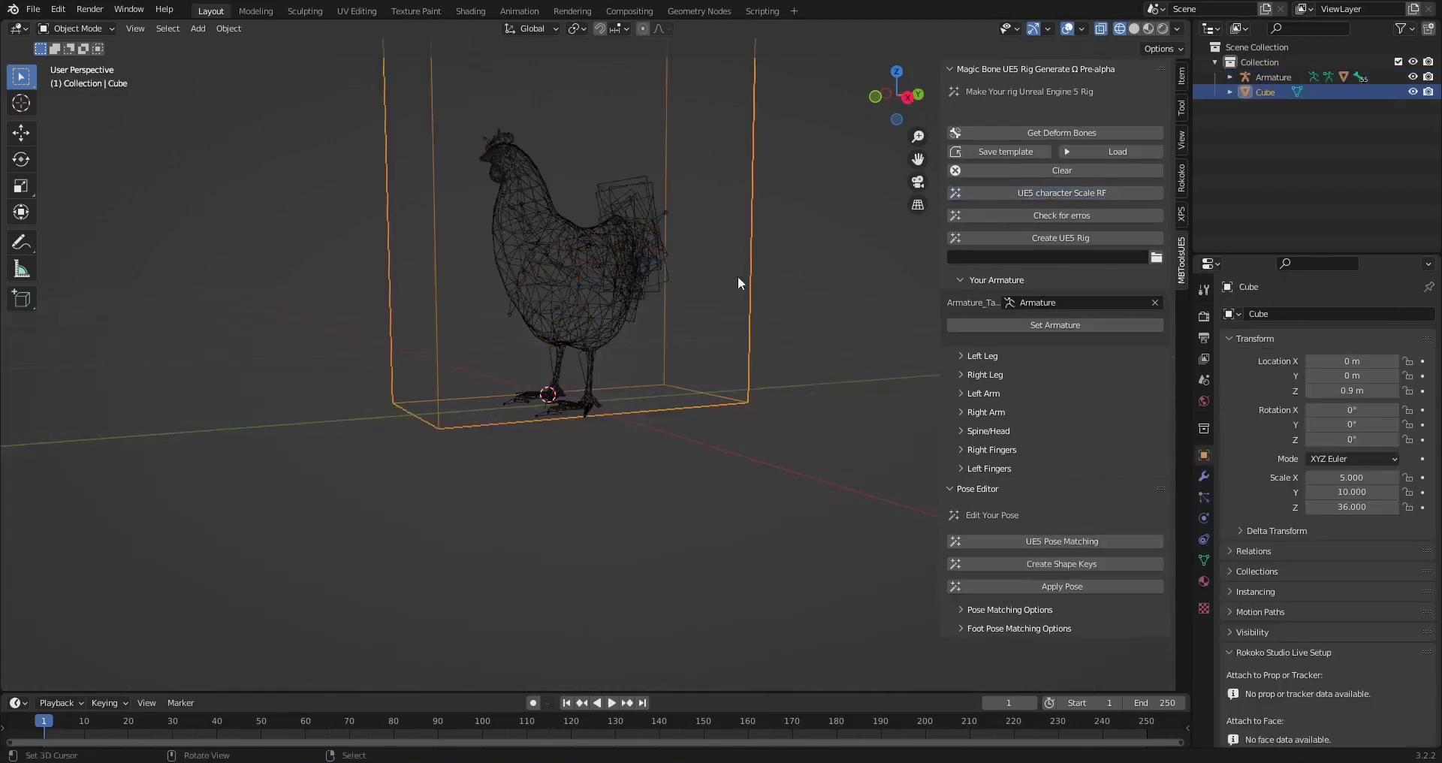
middle_drag(717, 338, 710, 386)
- Scale the armature up in front view until the chicken is about as tall as the reference box
click(679, 426)
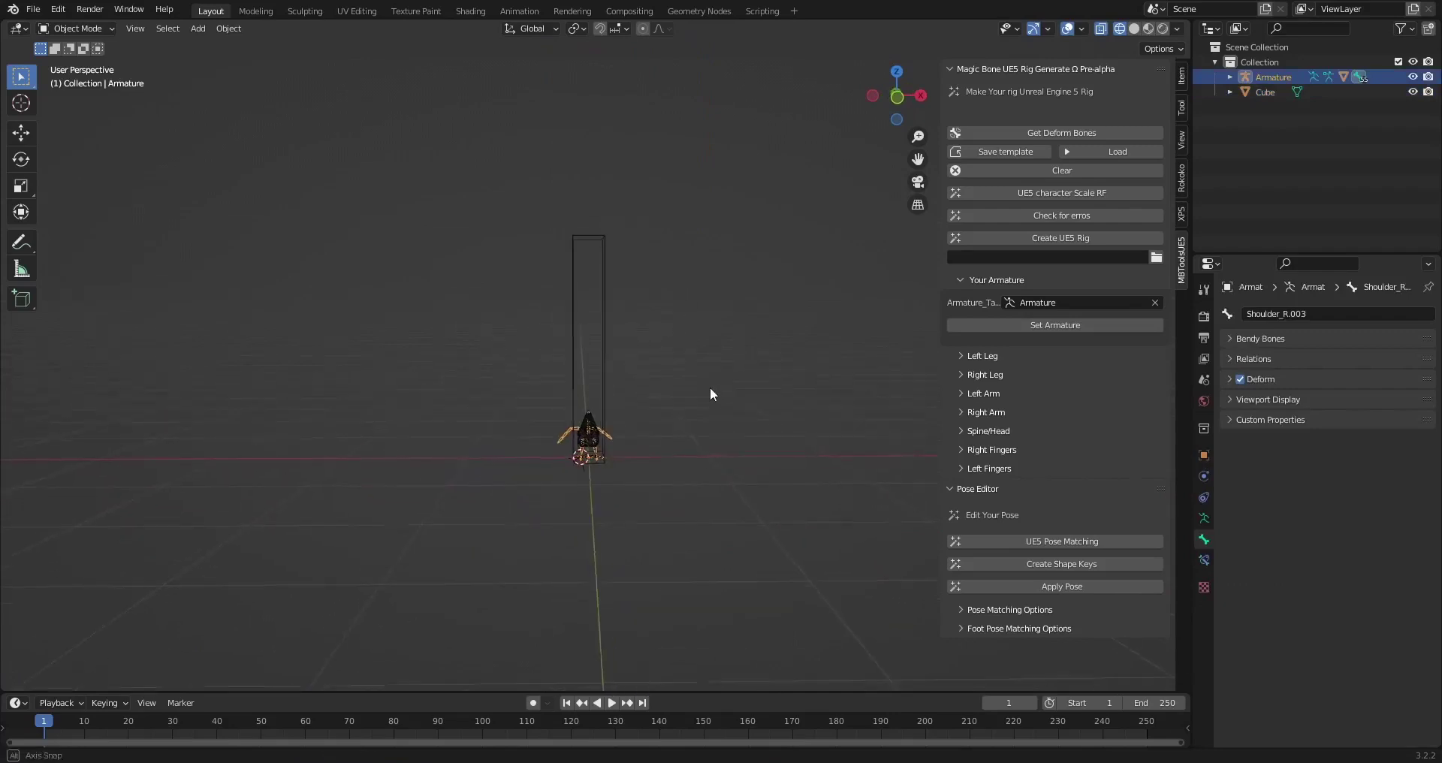
key(KP_1)
key(s)
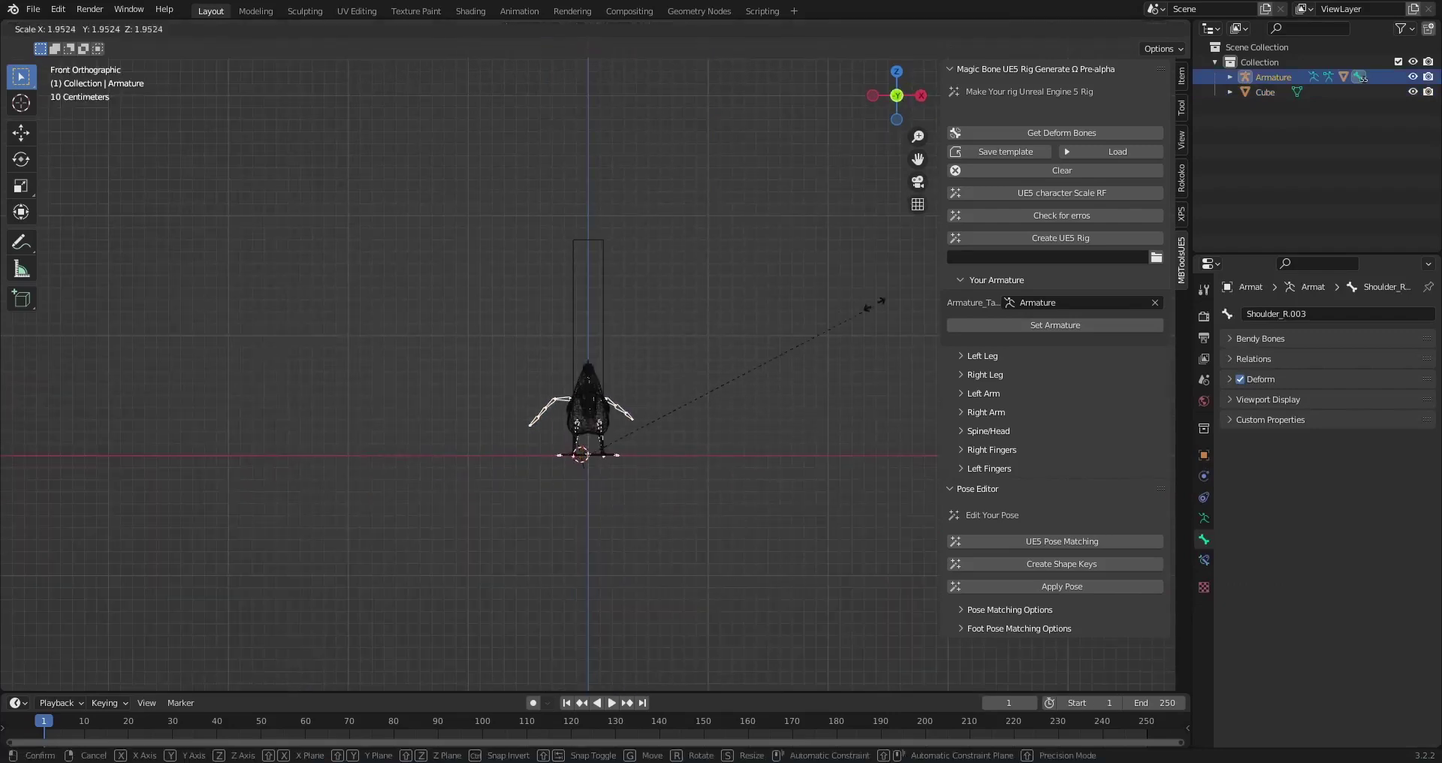
click(1146, 655)
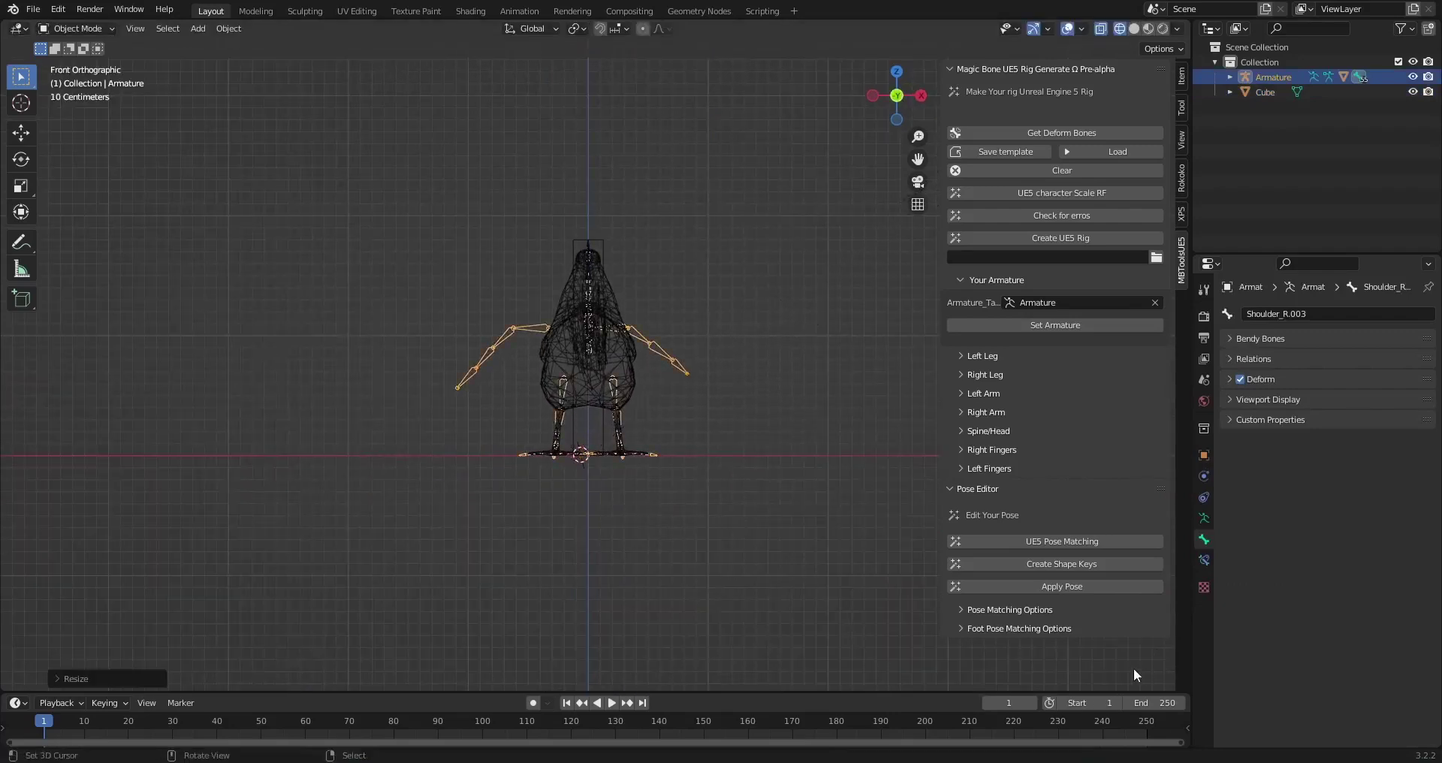
- Delete the scale reference box from the scene
middle_drag(855, 431, 828, 444)
right_click(614, 244)
key(x)
click(615, 244)
- Select the armature together with the chicken mesh and apply their object transforms
right_click(688, 368)
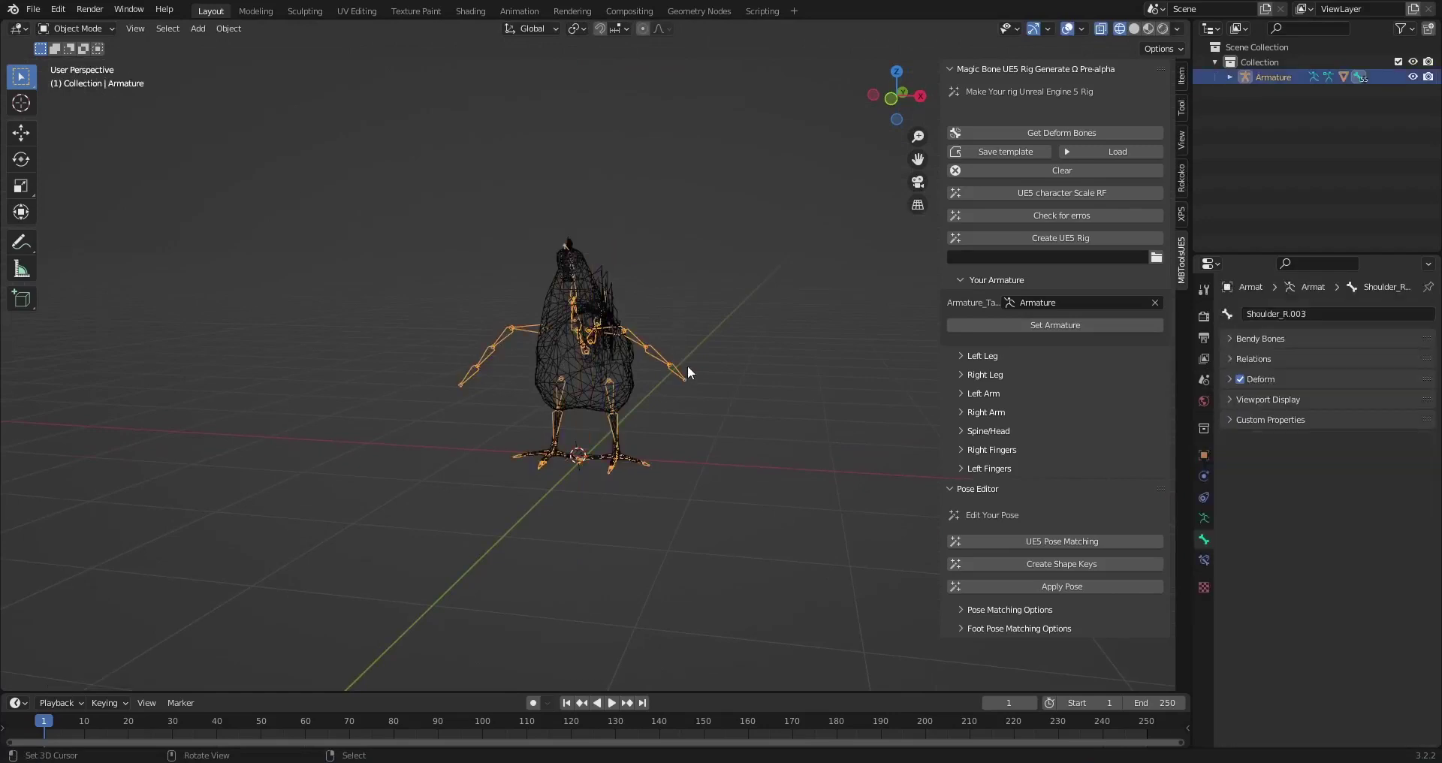
key(a)
key(a)
key(a)
key(ctrl+a)
click(687, 365)
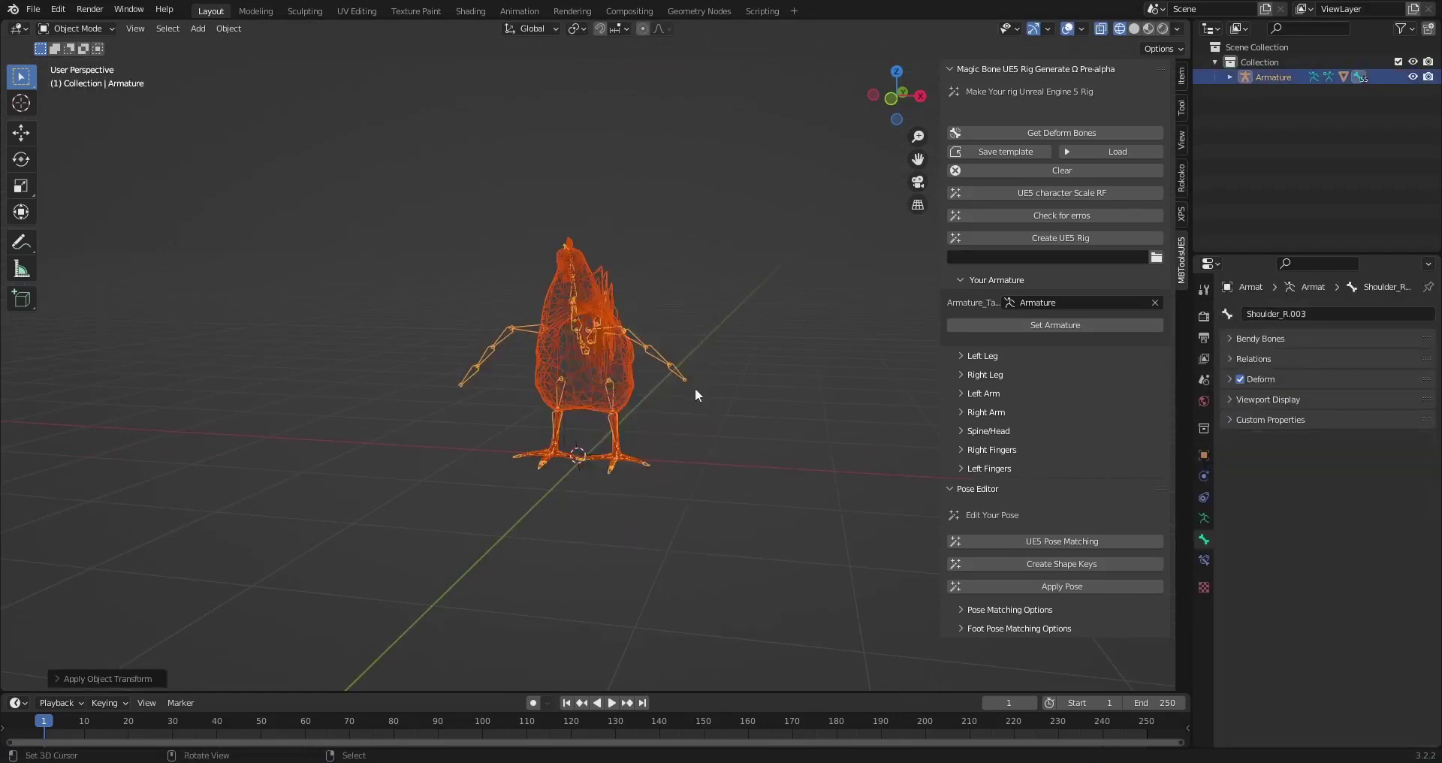
- Deselect everything, run UE5 Pose Matching on the rig and display the chicken in solid shading
scroll(695, 387, up, 5)
click(777, 408)
click(1063, 541)
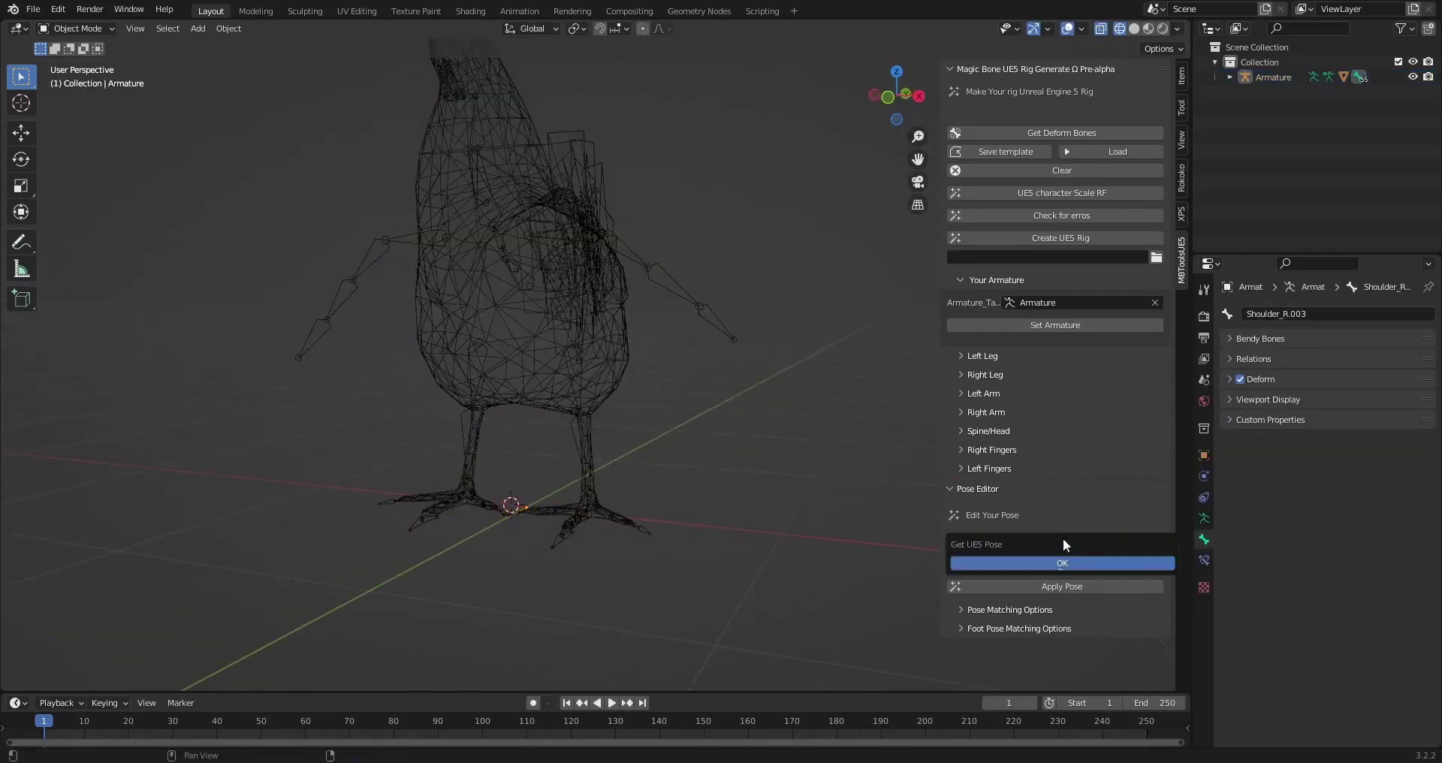
click(1063, 564)
mouse_move(609, 403)
middle_down()
mouse_move(544, 371)
mouse_move(596, 349)
mouse_move(773, 353)
mouse_move(664, 361)
mouse_move(574, 398)
mouse_move(705, 379)
mouse_move(553, 401)
middle_up()
key(shift+z)
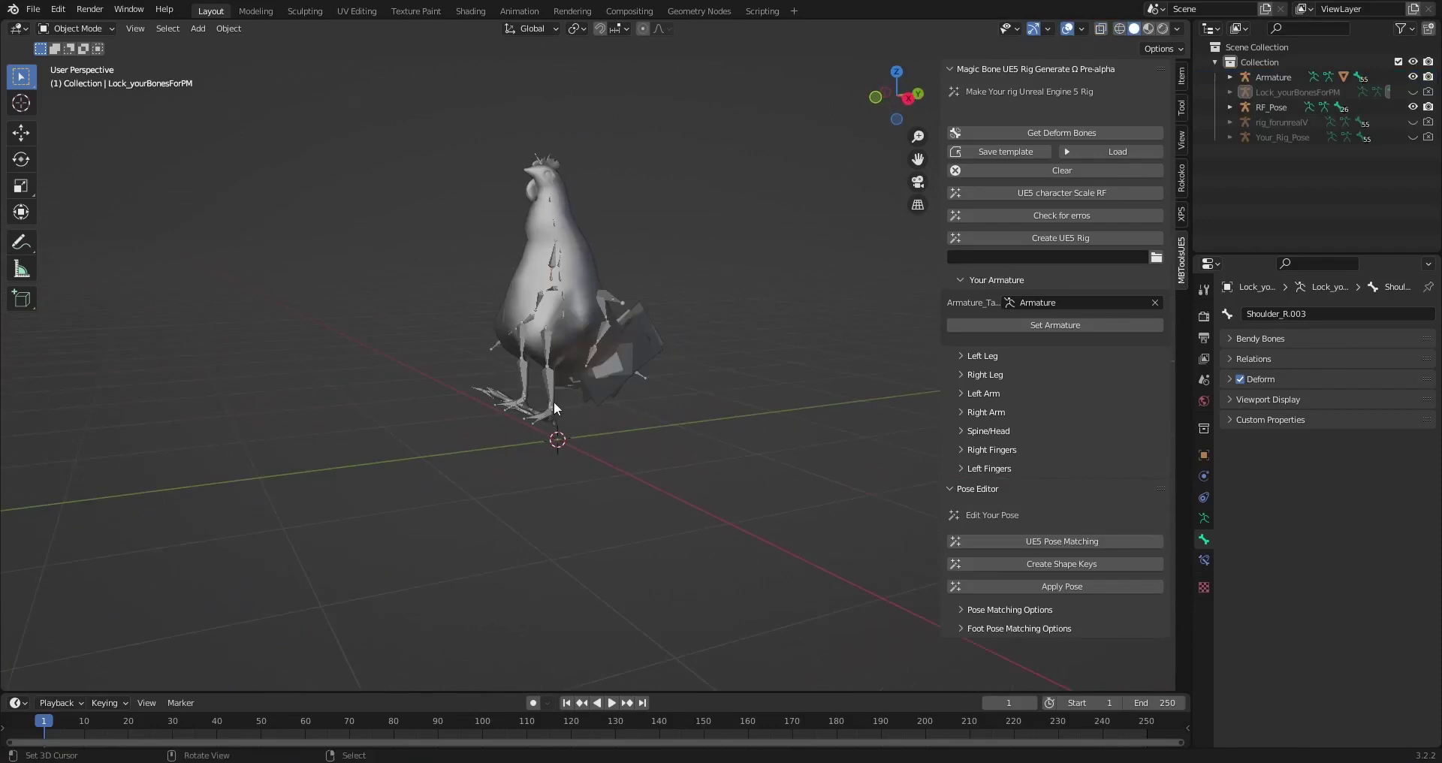
- Put the RF_Pose armature into Pose Mode and display it in wireframe from the right orthographic view
click(553, 402)
key(ctrl+Tab)
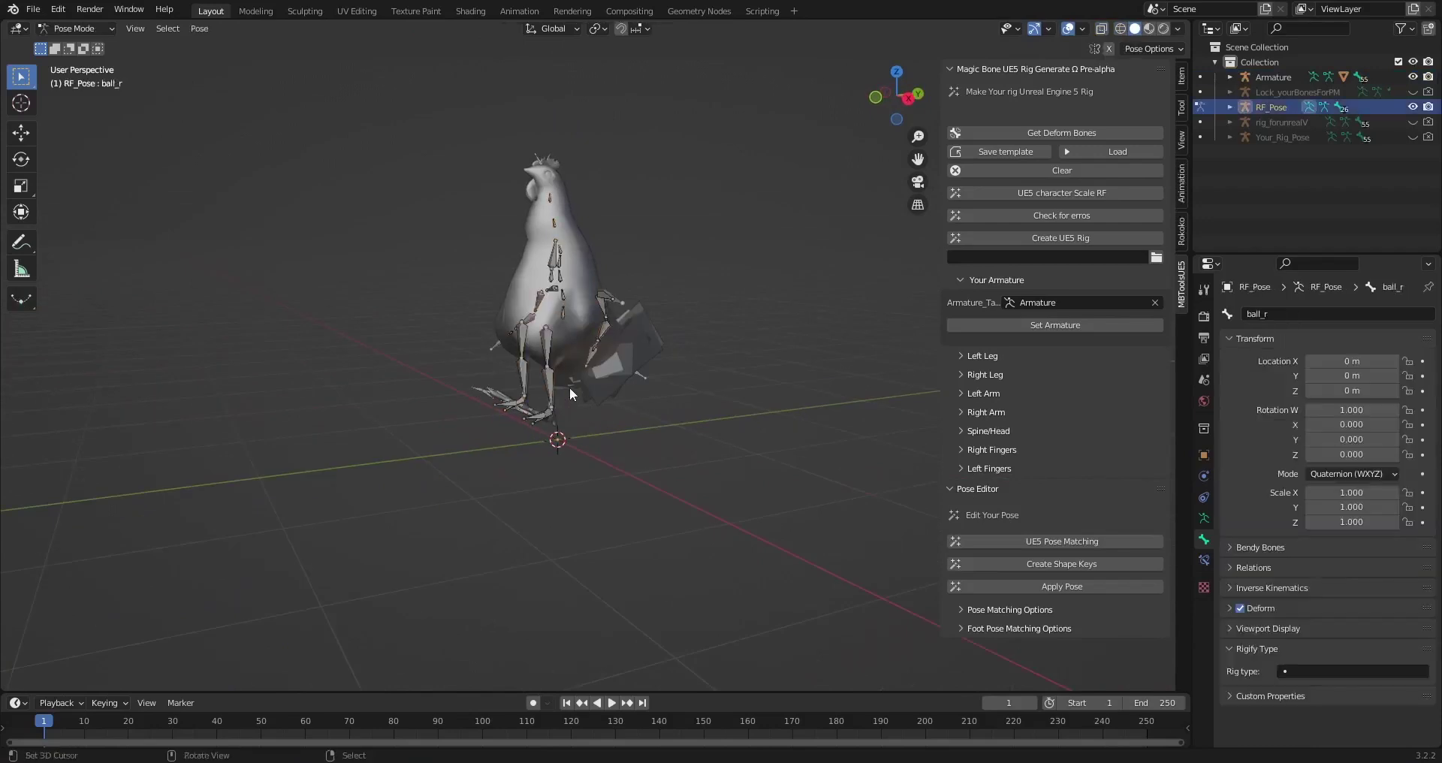
key(shift+z)
key(KP_3)
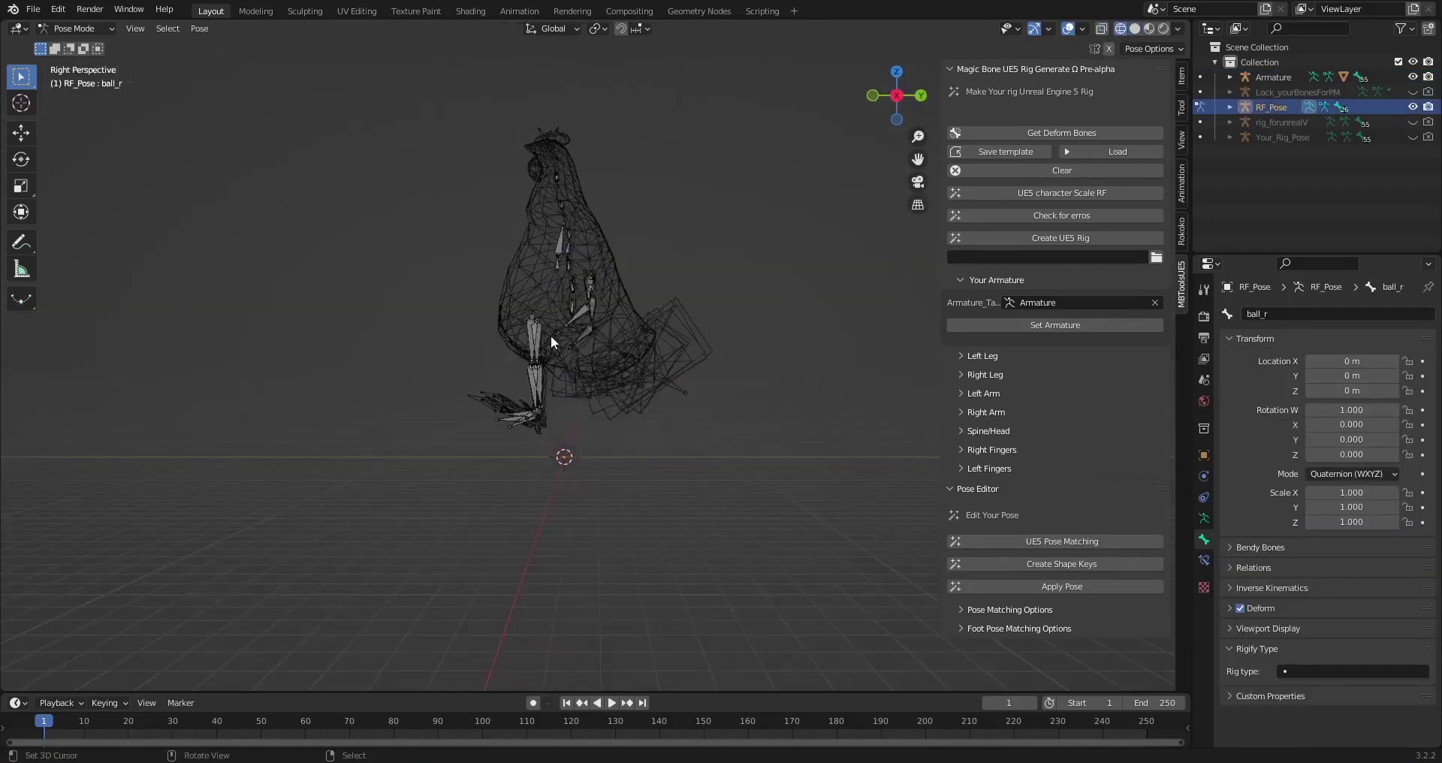
key(KP_5)
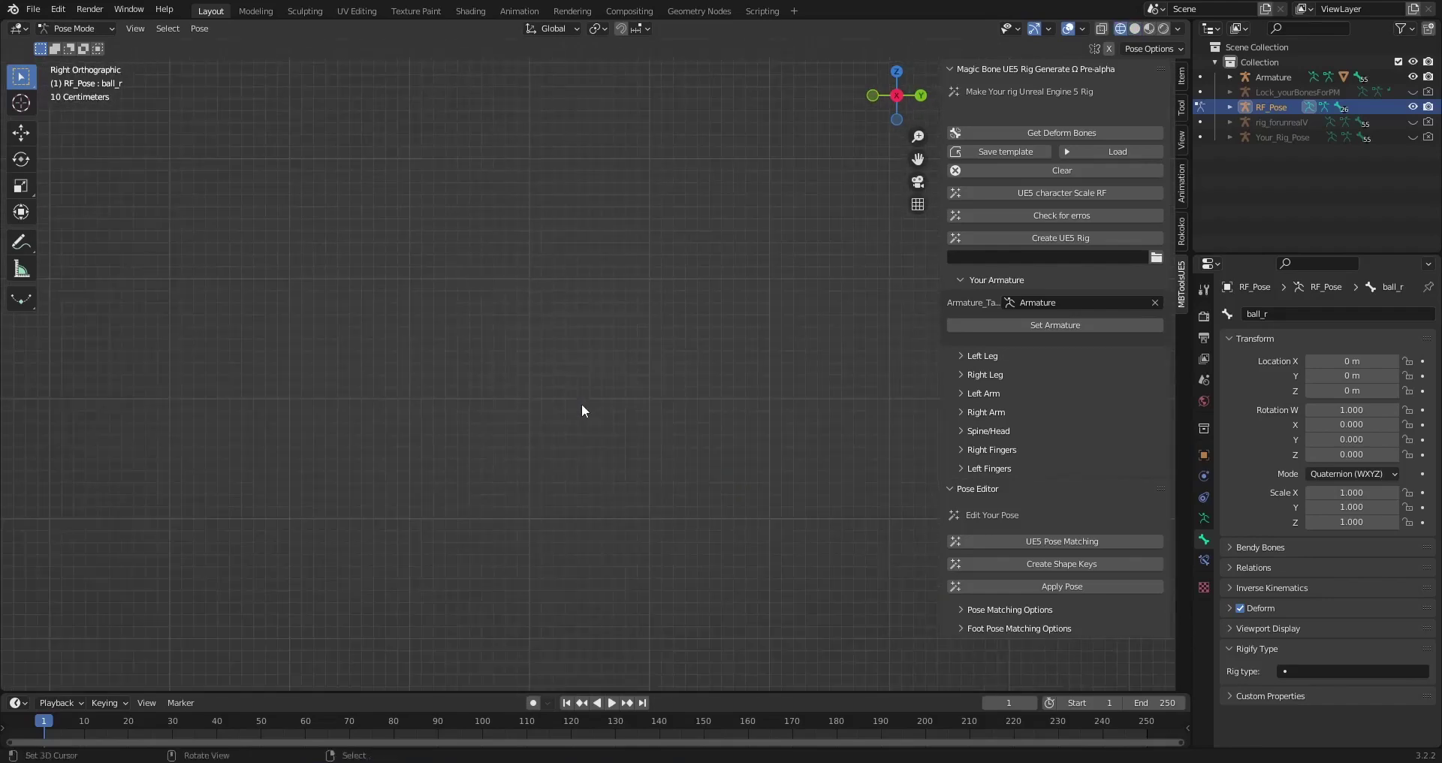
- Frame the RF_Pose armature again and select its pelvis bone in Pose Mode, seen from the right side
scroll(583, 403, down, 10)
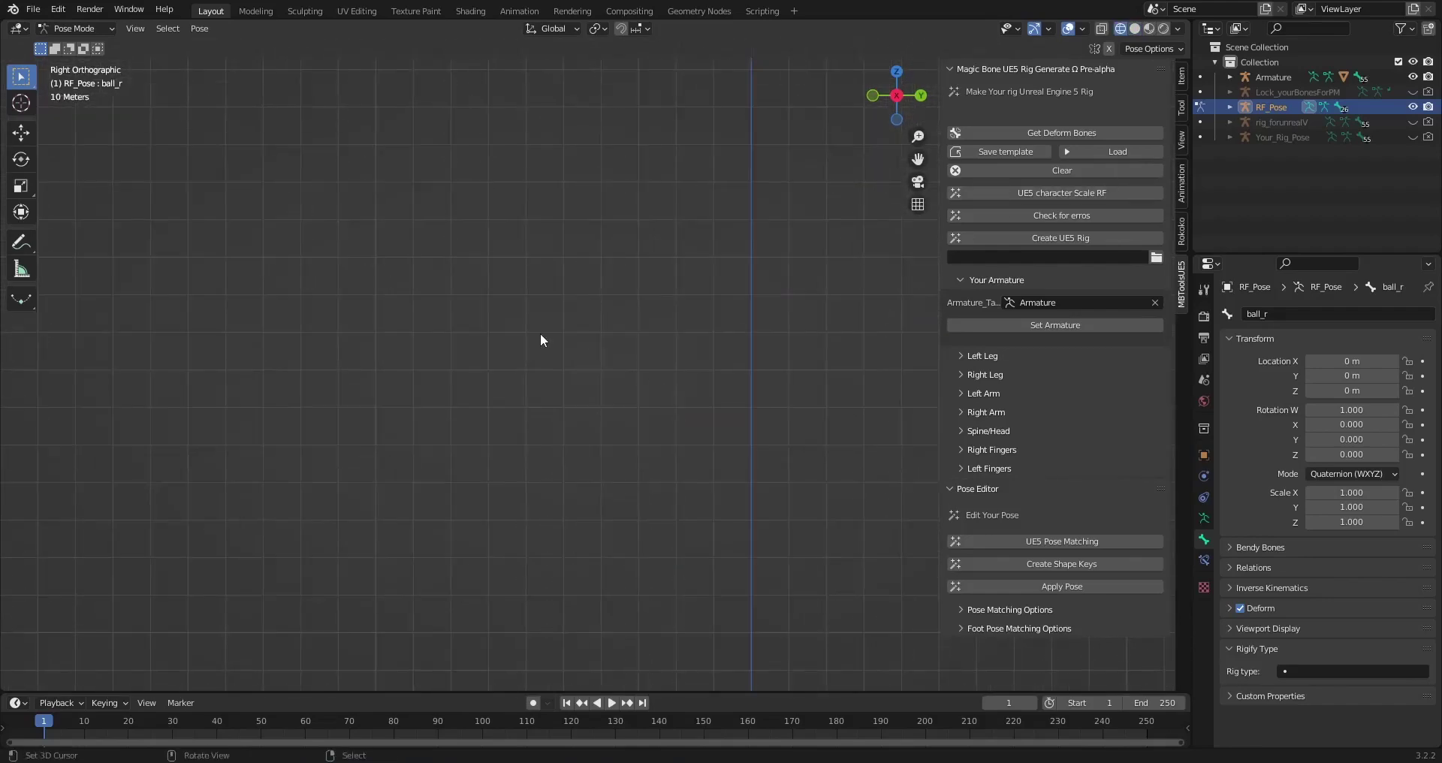
key(KP_4)
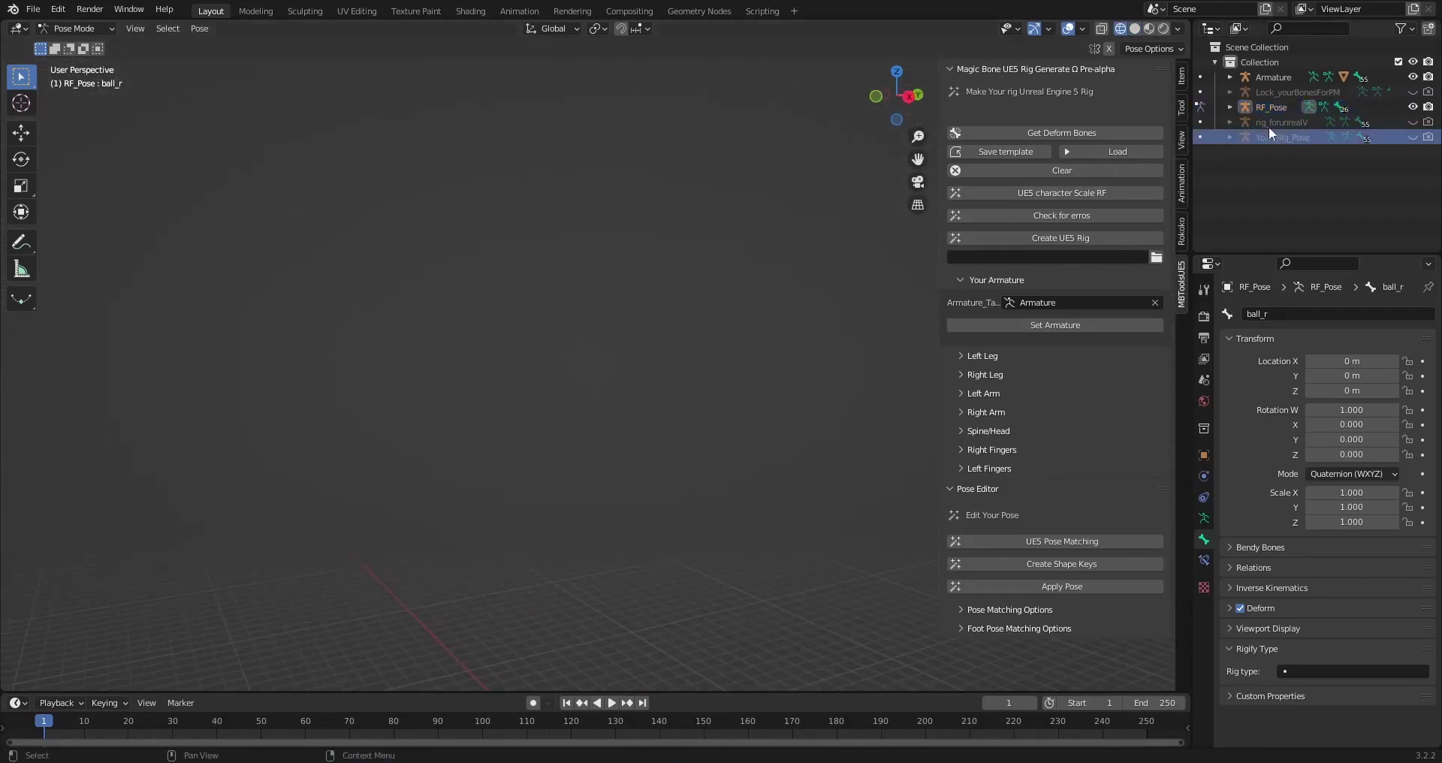
key(ctrl+Tab)
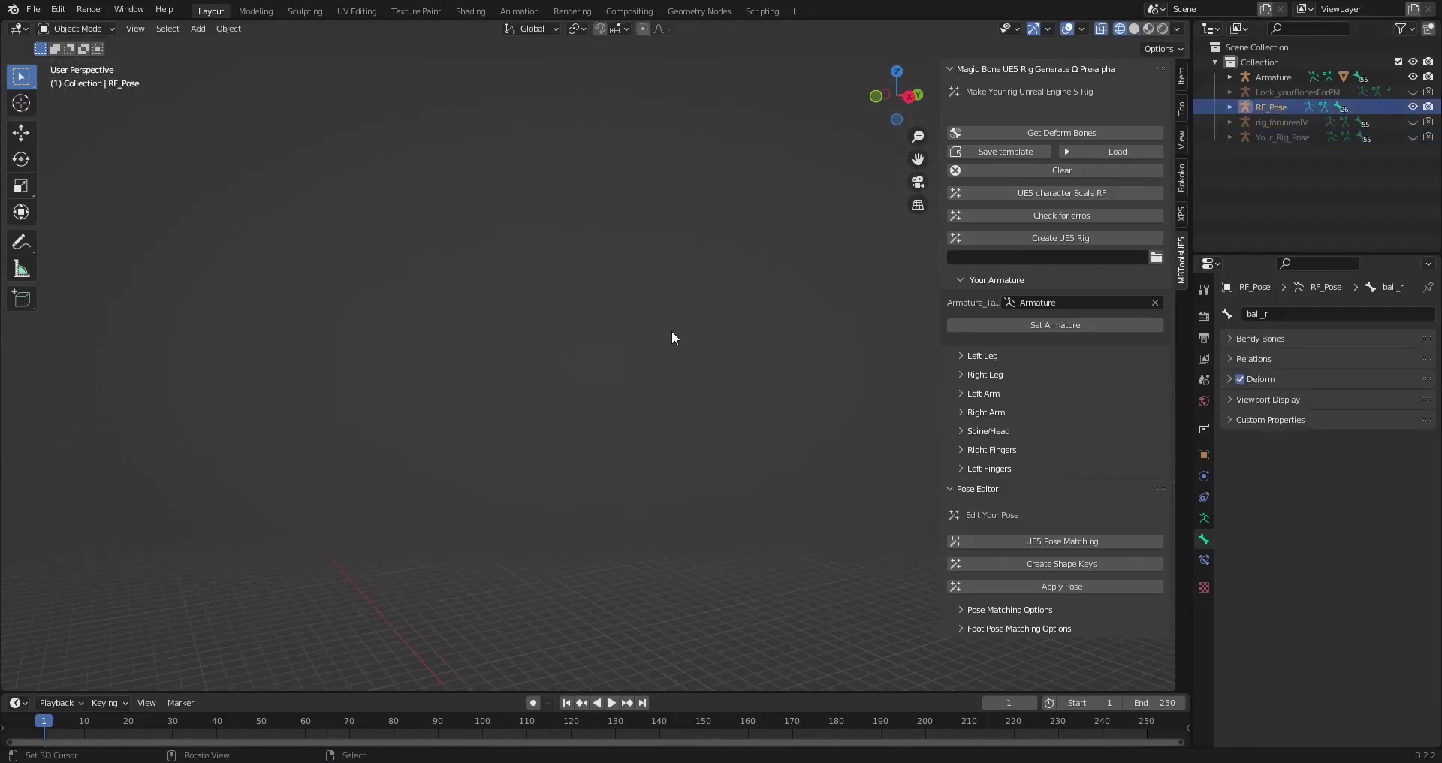
key(KP_Decimal)
middle_drag(672, 330, 619, 353)
key(ctrl+Tab)
click(608, 353)
key(KP_3)
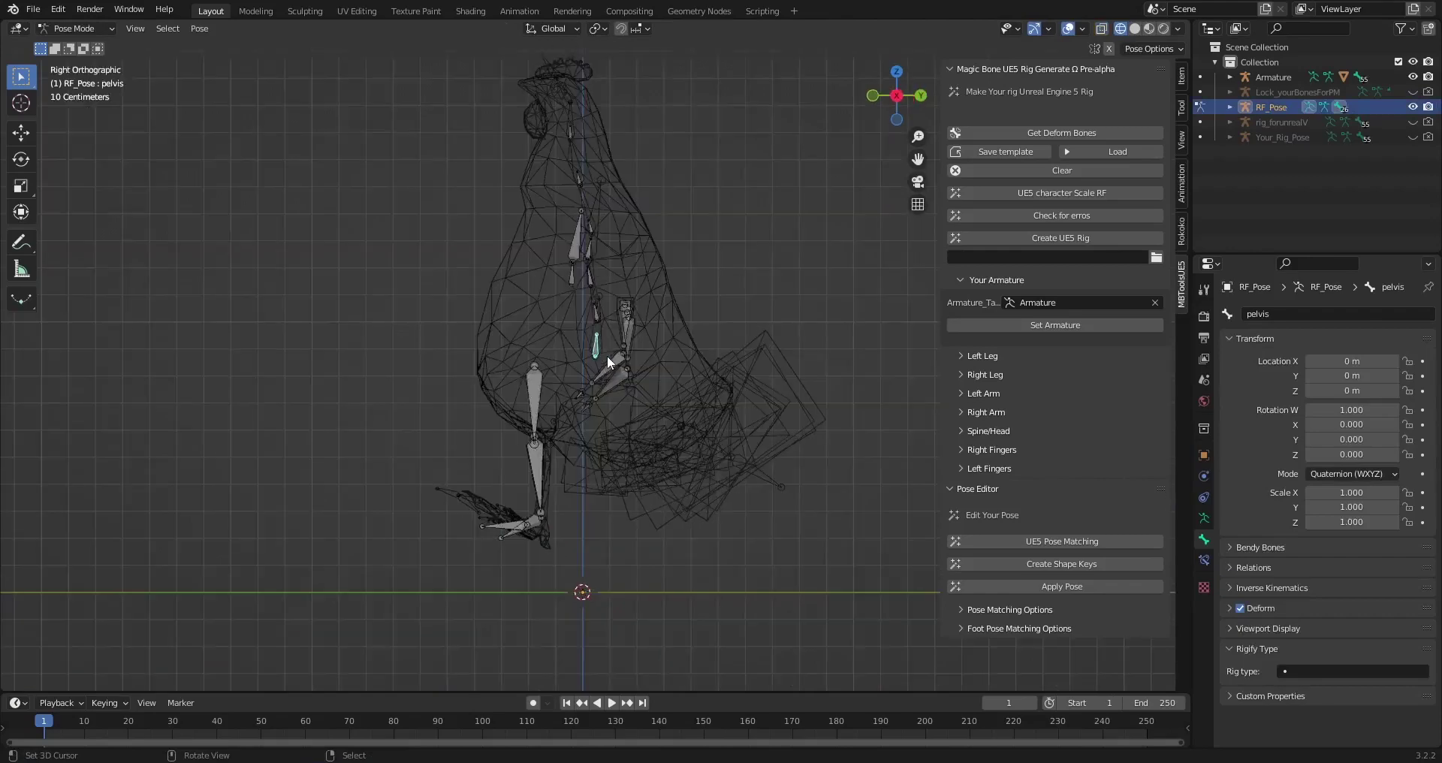
- Rotate the pelvis, spine, neck and head bones forward about 65 degrees around the active pelvis until the chicken's body is nearly horizontal
key(r)
right_click(721, 292)
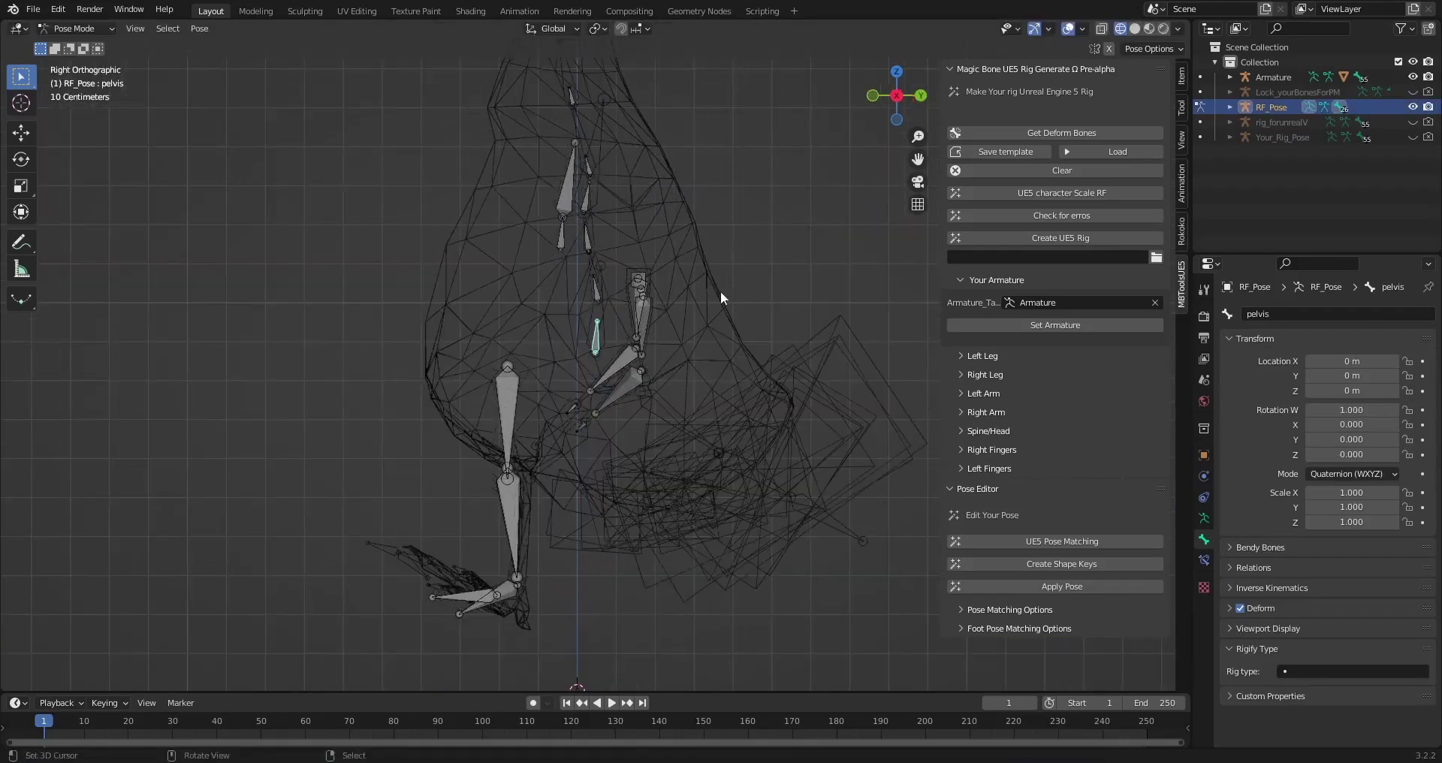
scroll(596, 226, down, 1)
shift+middle_drag(597, 218, 598, 263)
drag(643, 85, 501, 316)
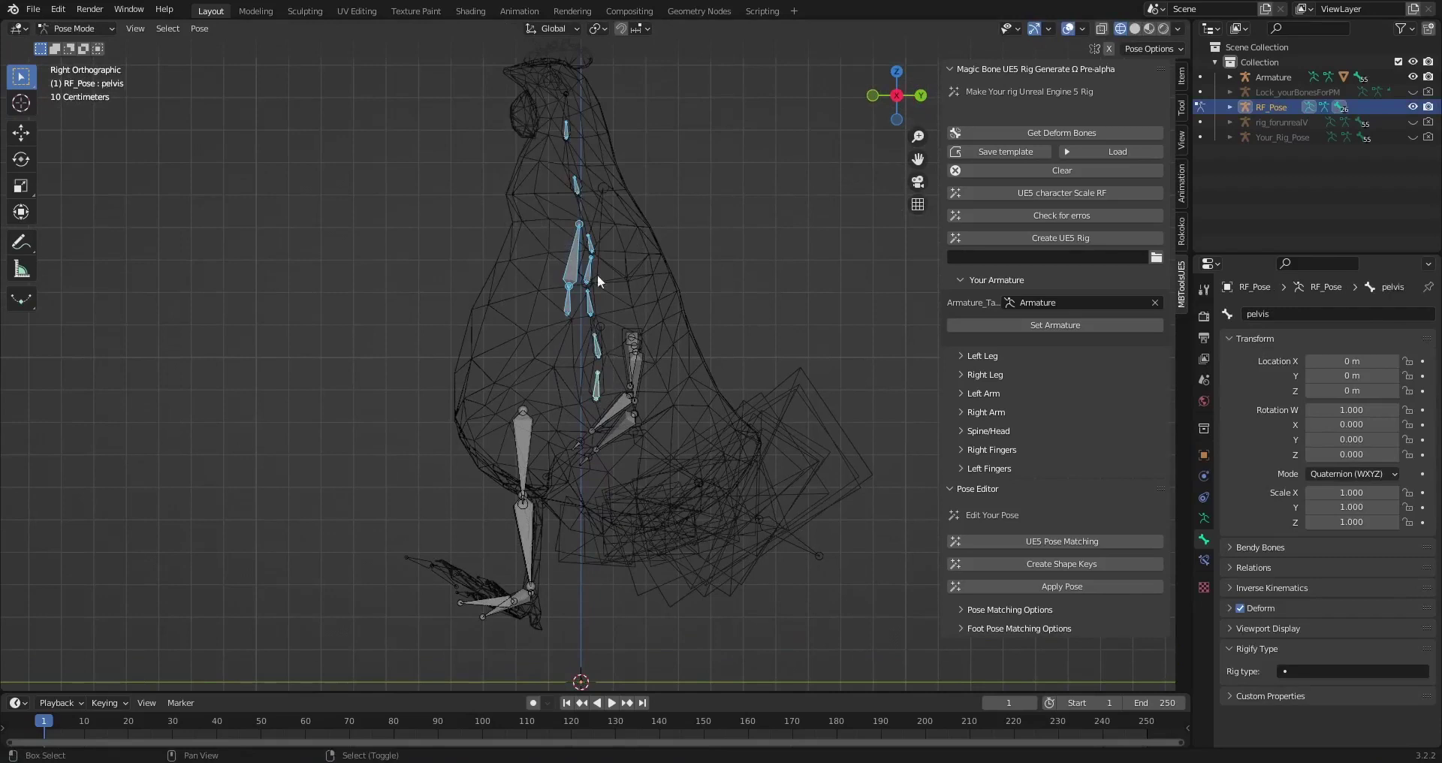
click(597, 29)
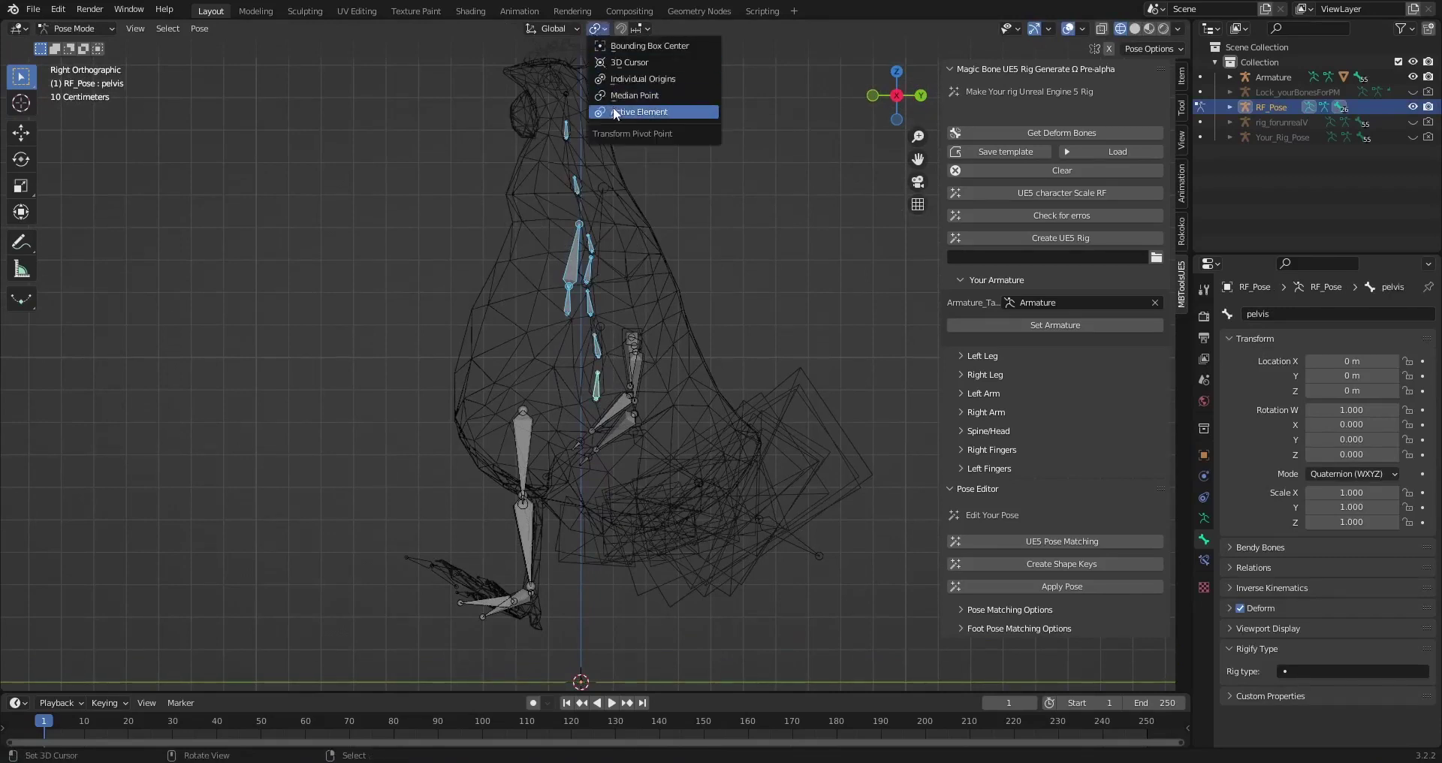
key(r)
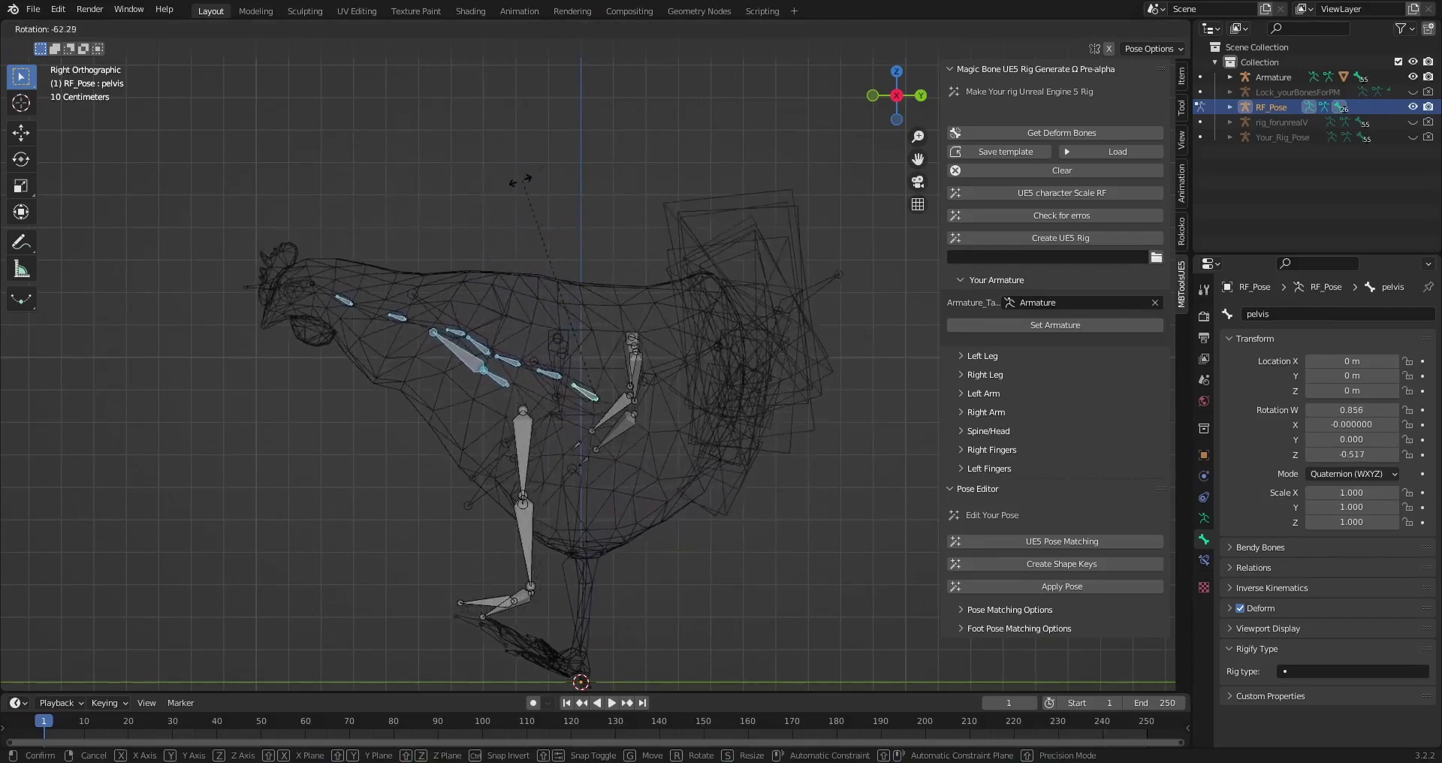
click(511, 211)
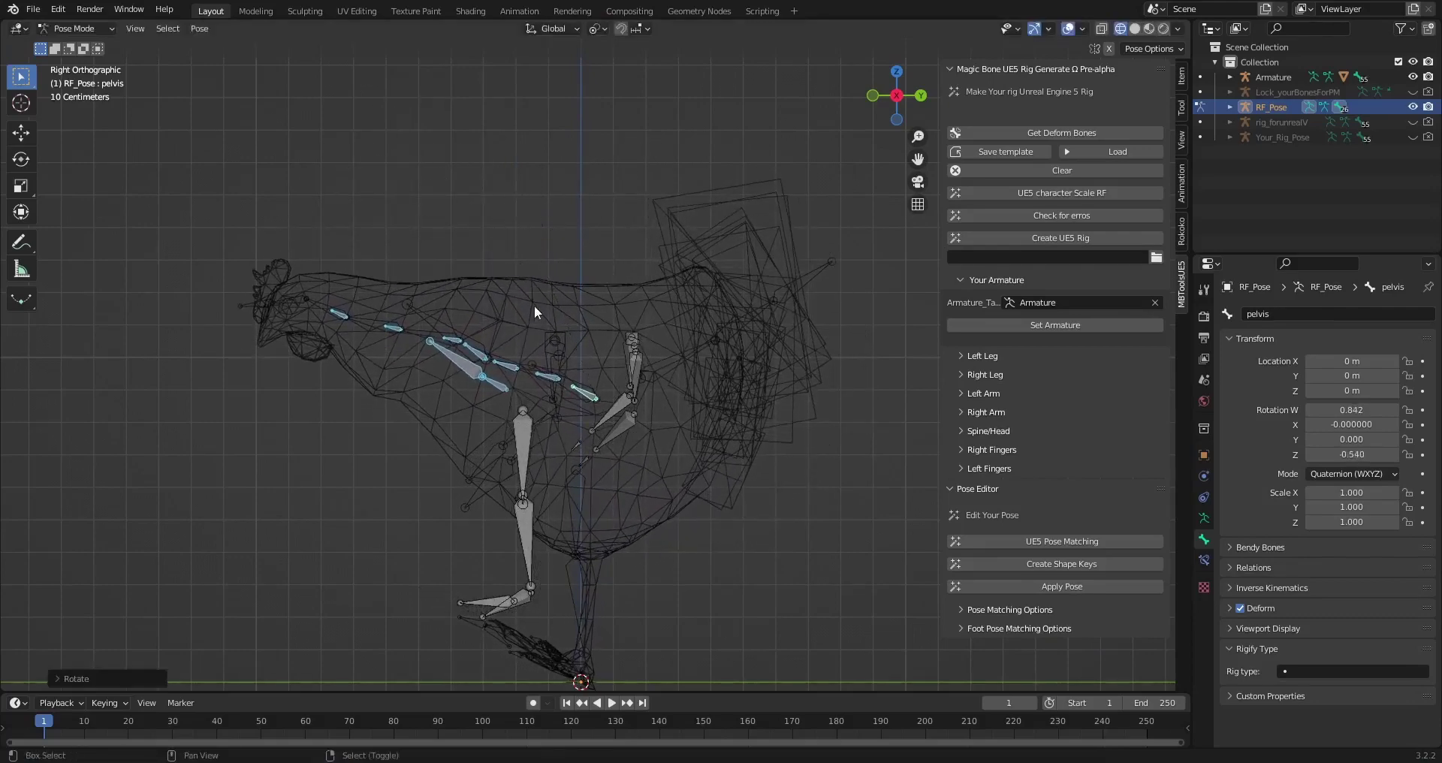
shift+middle_drag(534, 305, 523, 239)
shift+middle_drag(485, 430, 459, 367)
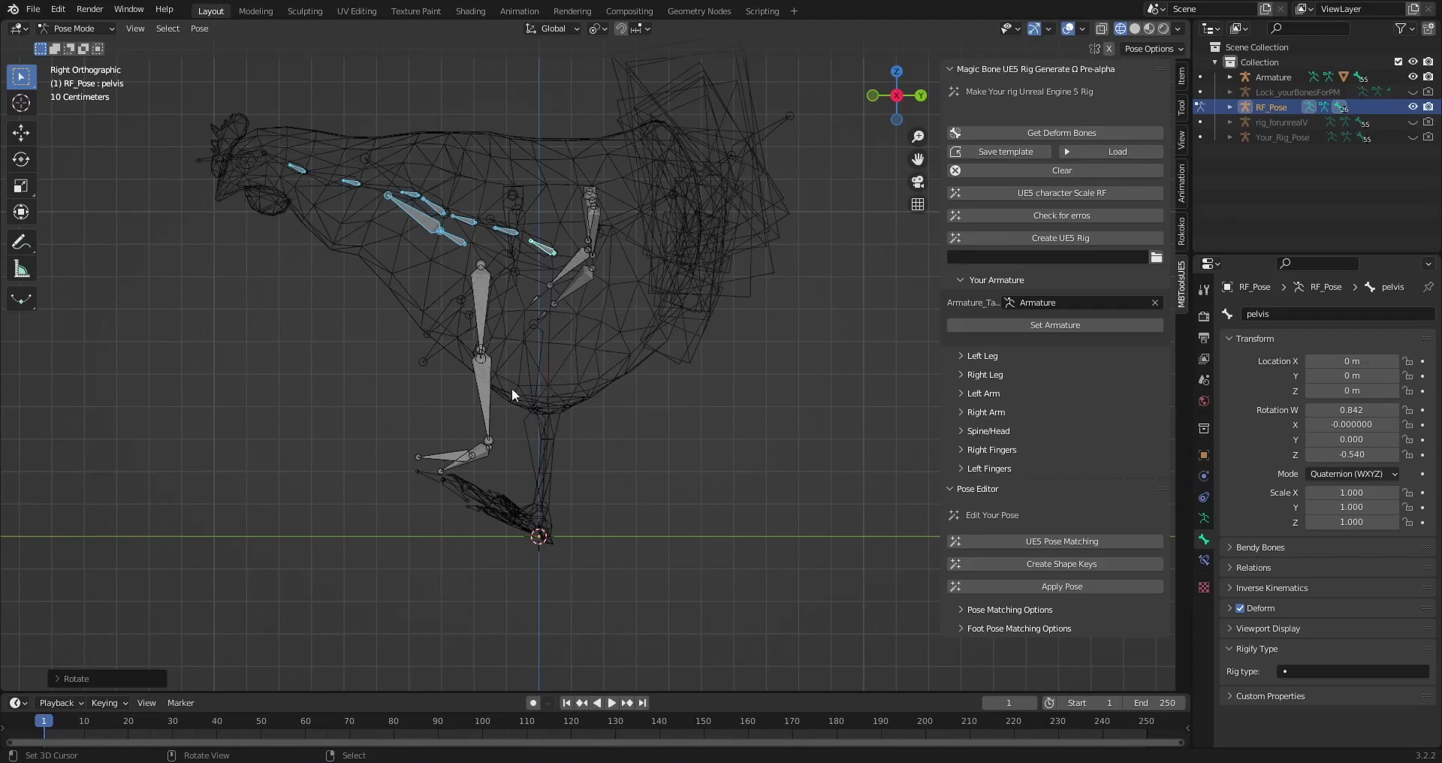
click(1273, 77)
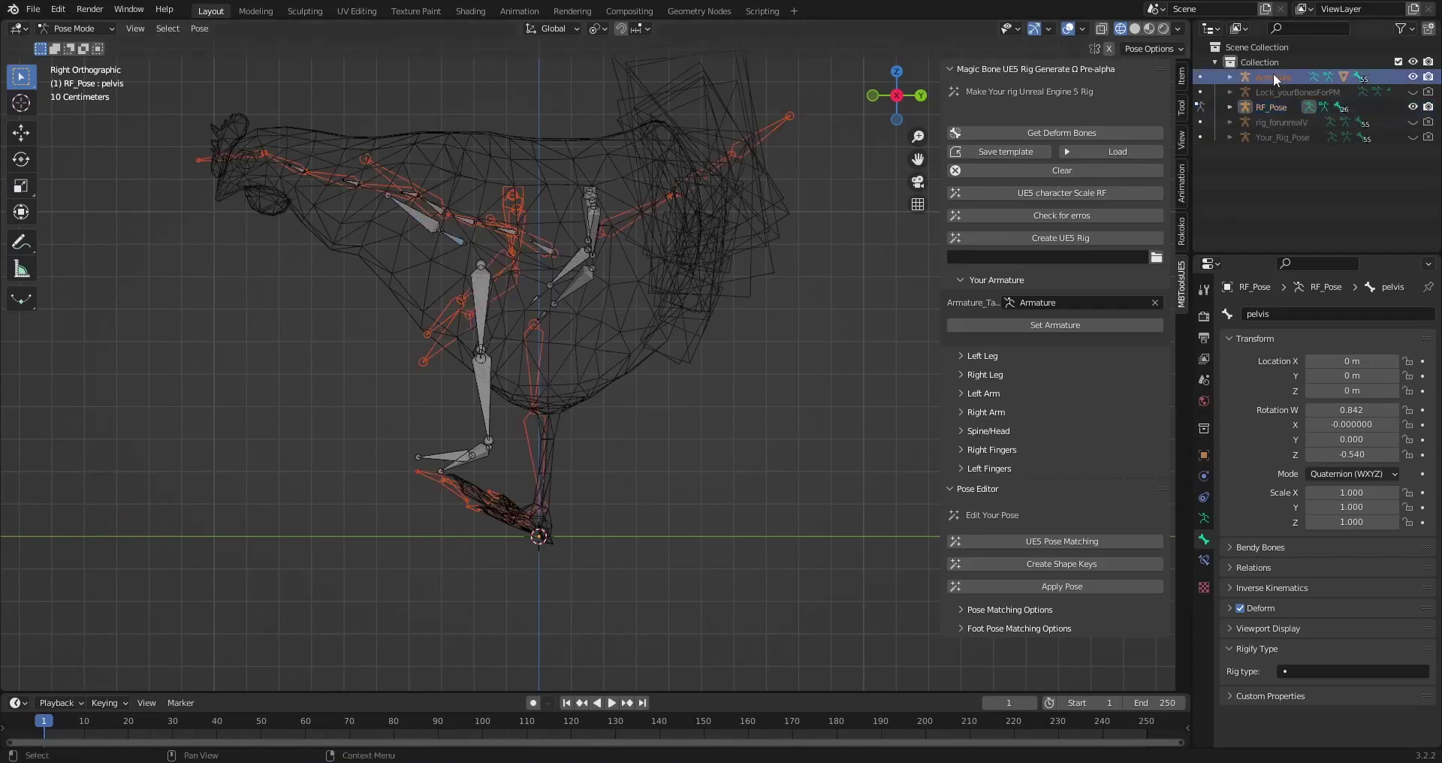
key(ctrl+z)
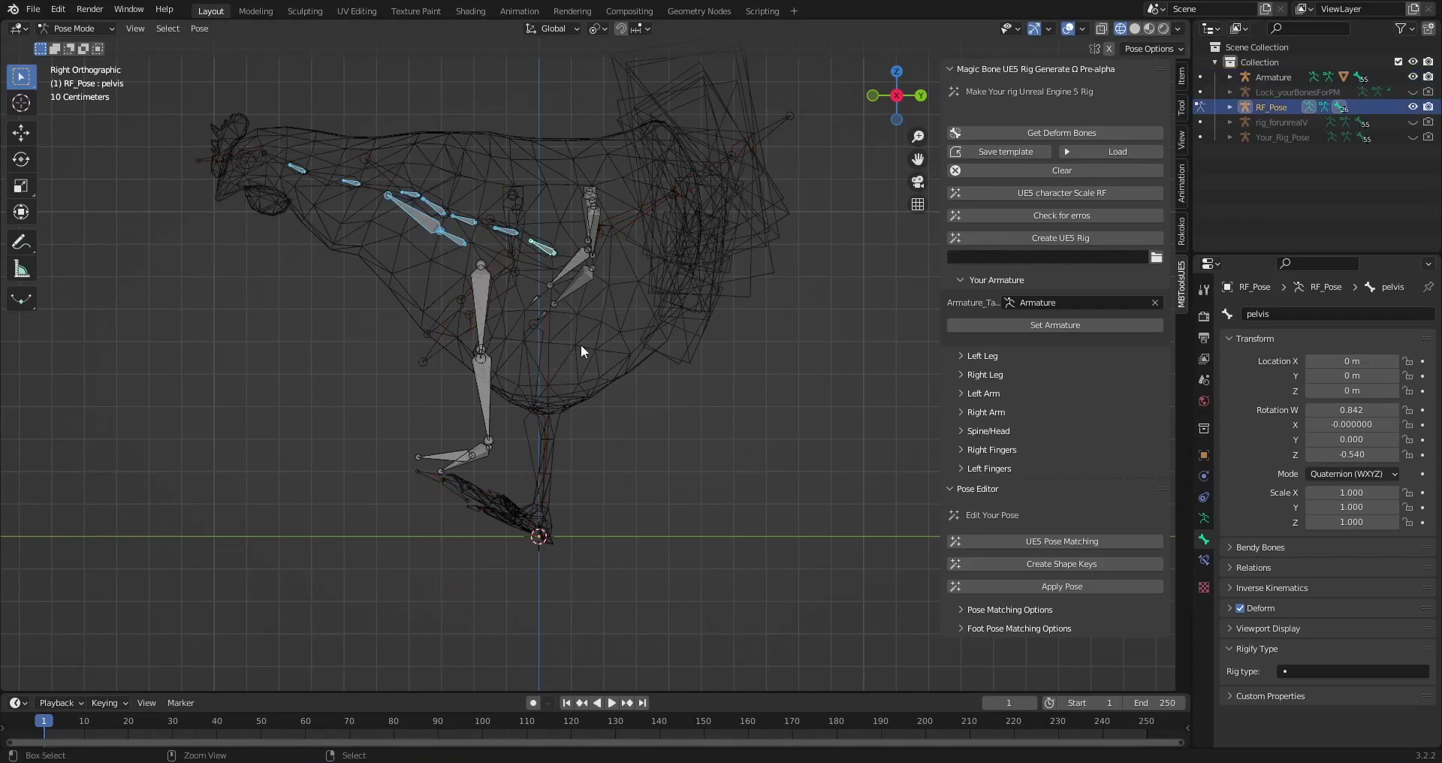
click(481, 308)
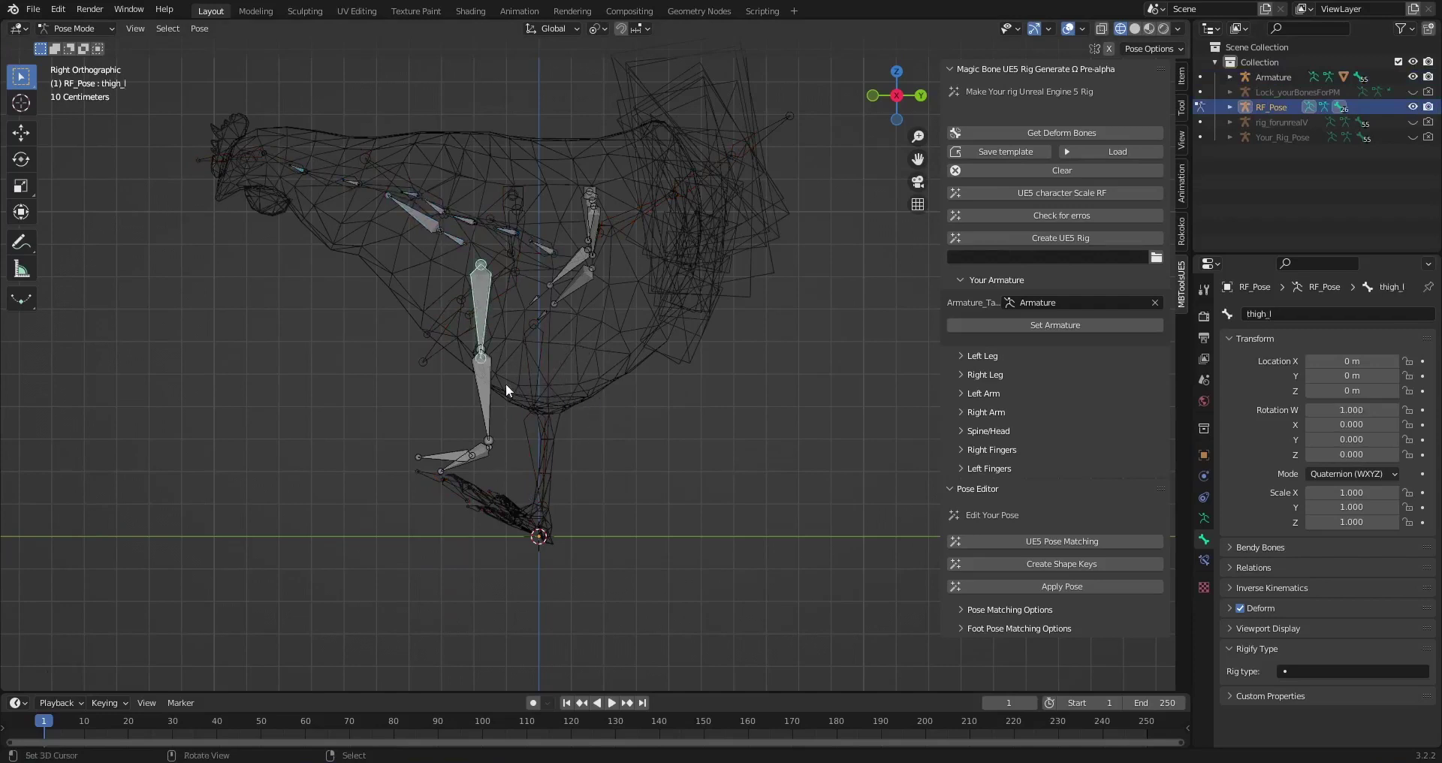
key(r)
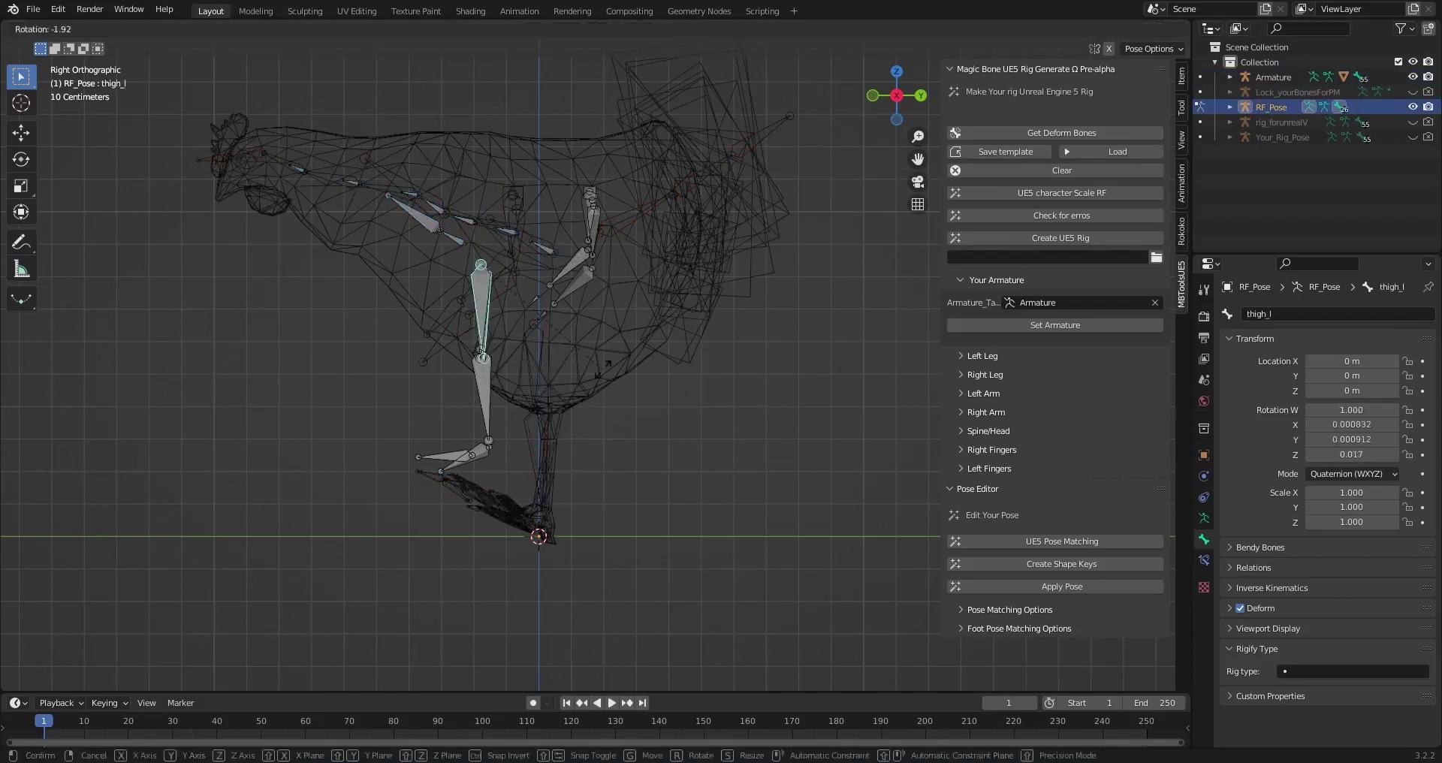
right_click(505, 444)
key(ctrl+z)
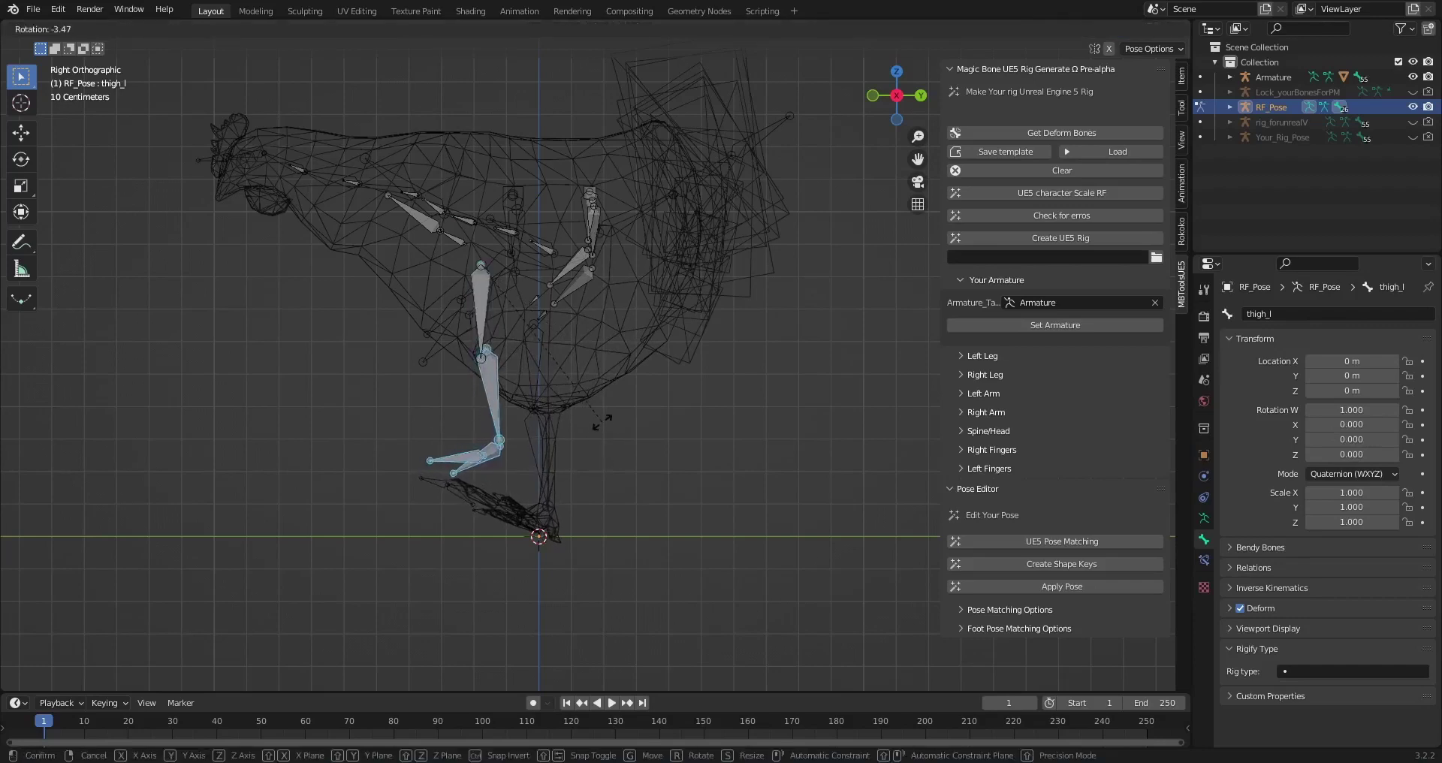
- Move all thigh, calf, foot and ball bones back and down onto the chicken mesh's standing legs, with the feet at ground level
click(431, 455)
shift+click(485, 454)
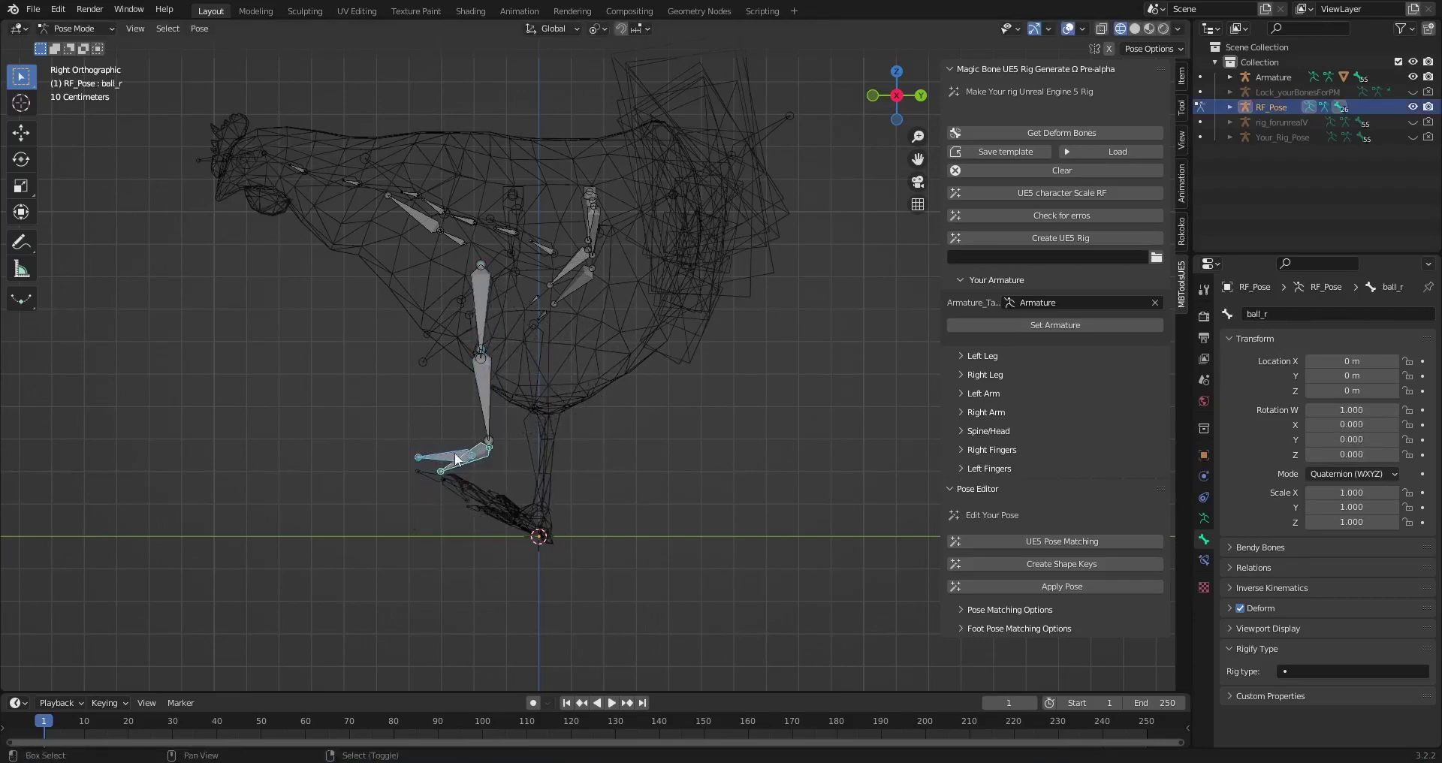
drag(514, 286, 428, 496)
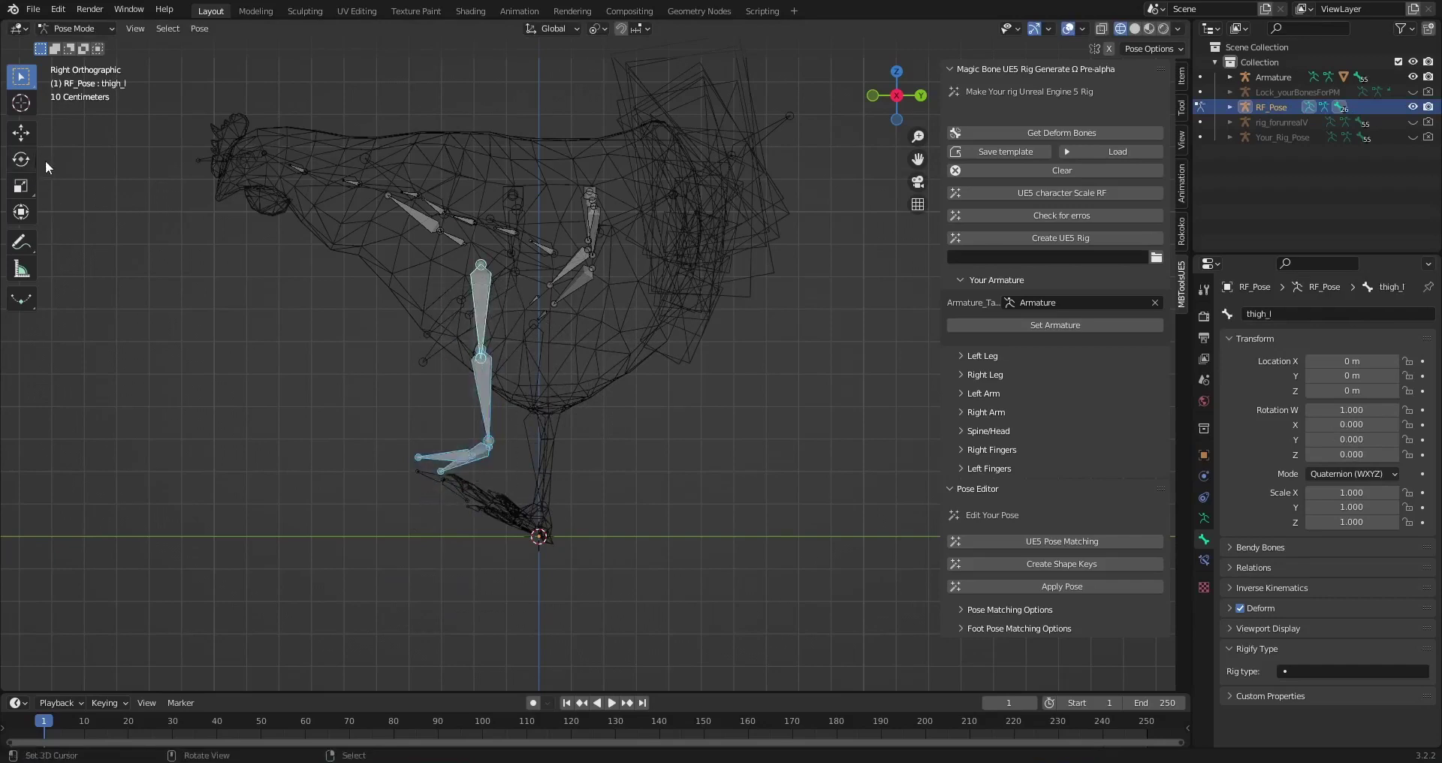
click(21, 133)
drag(473, 267, 535, 353)
- Rotate both feet's bones about -25 degrees in side view so the chicken's toes lie flat on the ground
click(529, 539)
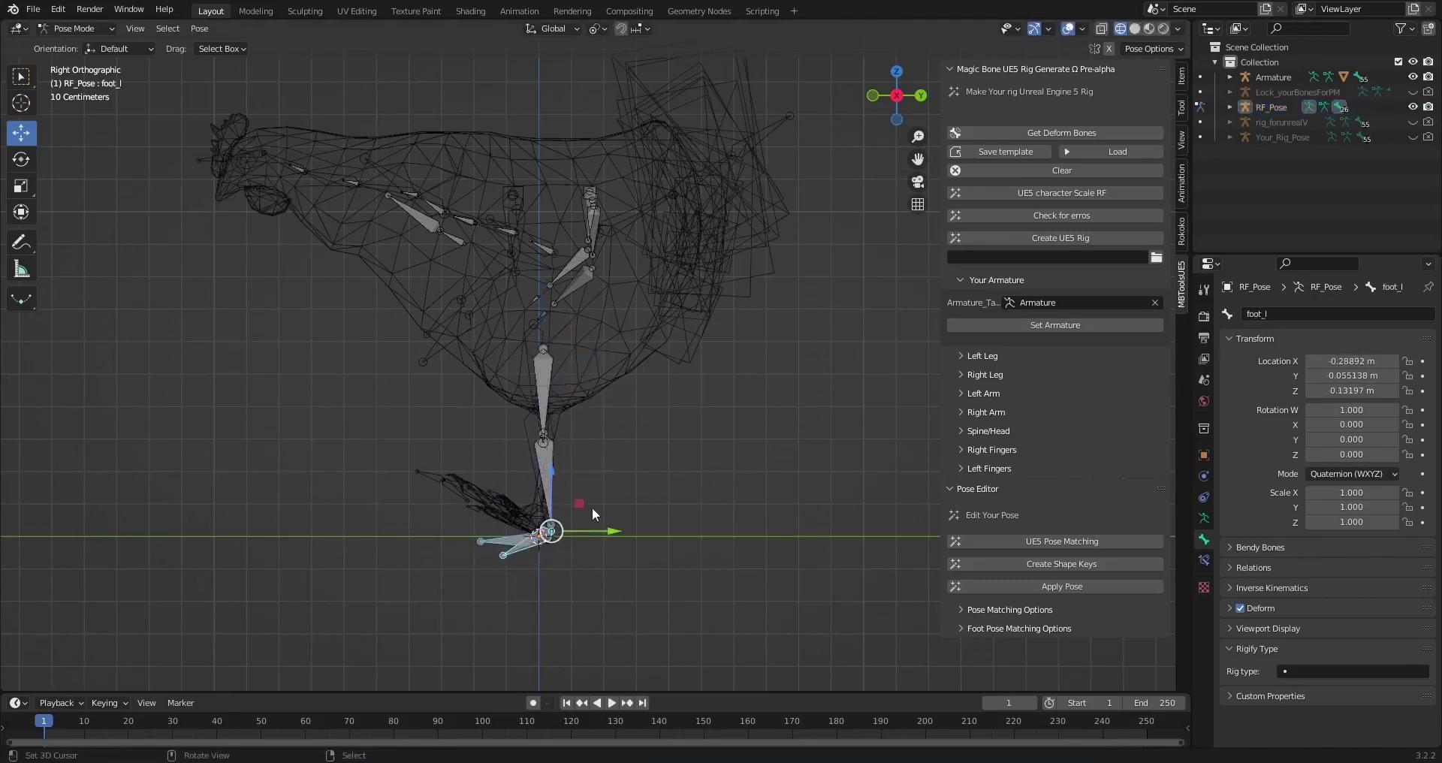
key(r)
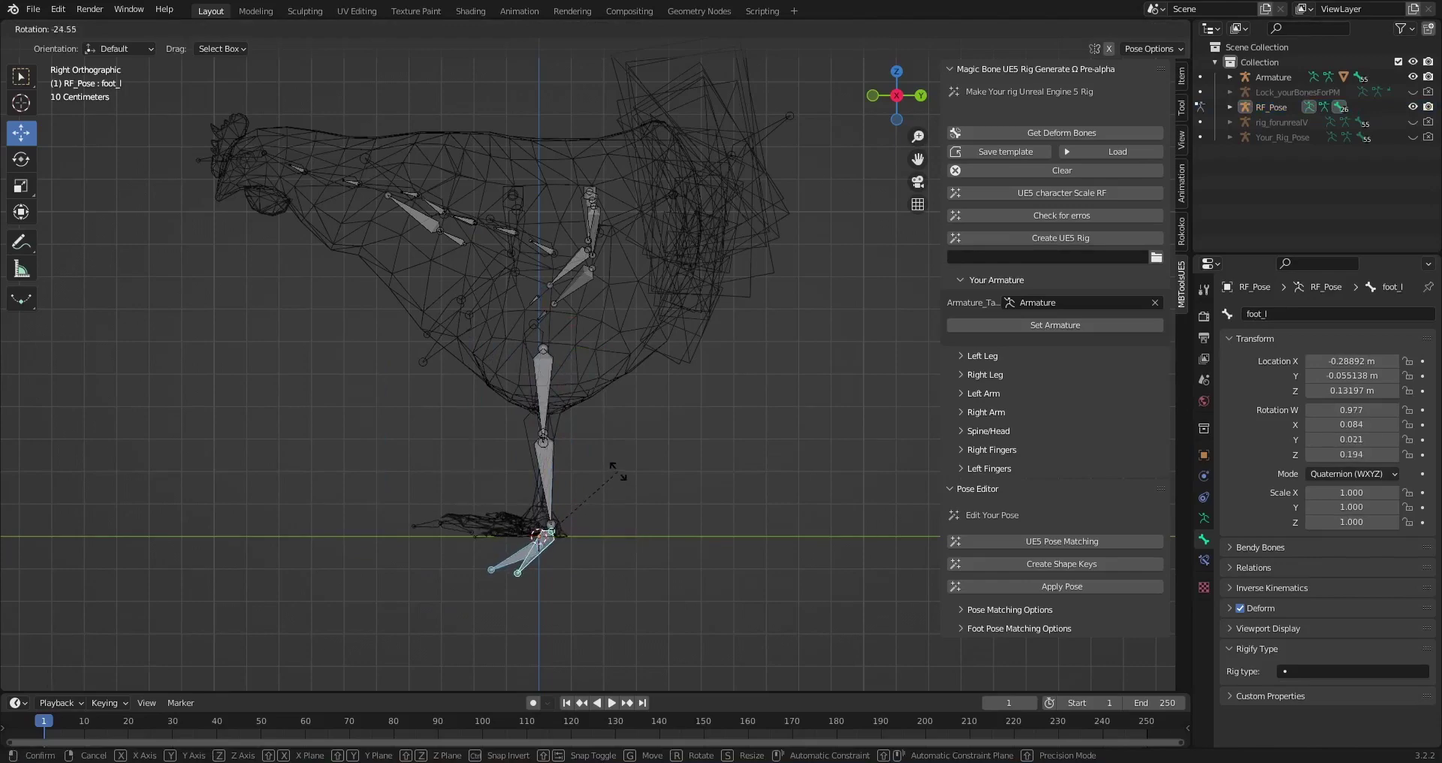
click(617, 472)
- Rotate the left foot bone a few degrees in front view with X-axis mirroring on, levelling the chicken's feet
key(KP_1)
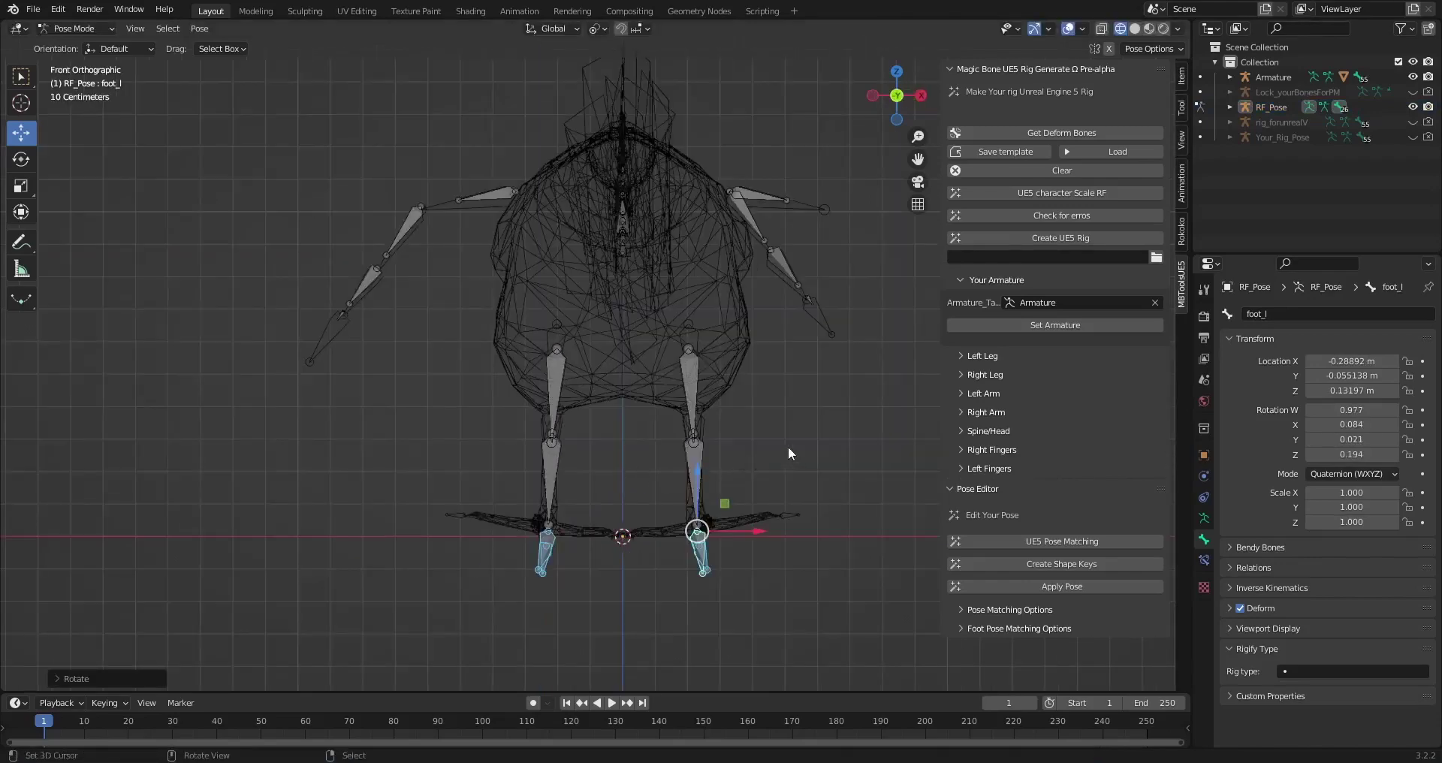
middle_drag(789, 448, 688, 508)
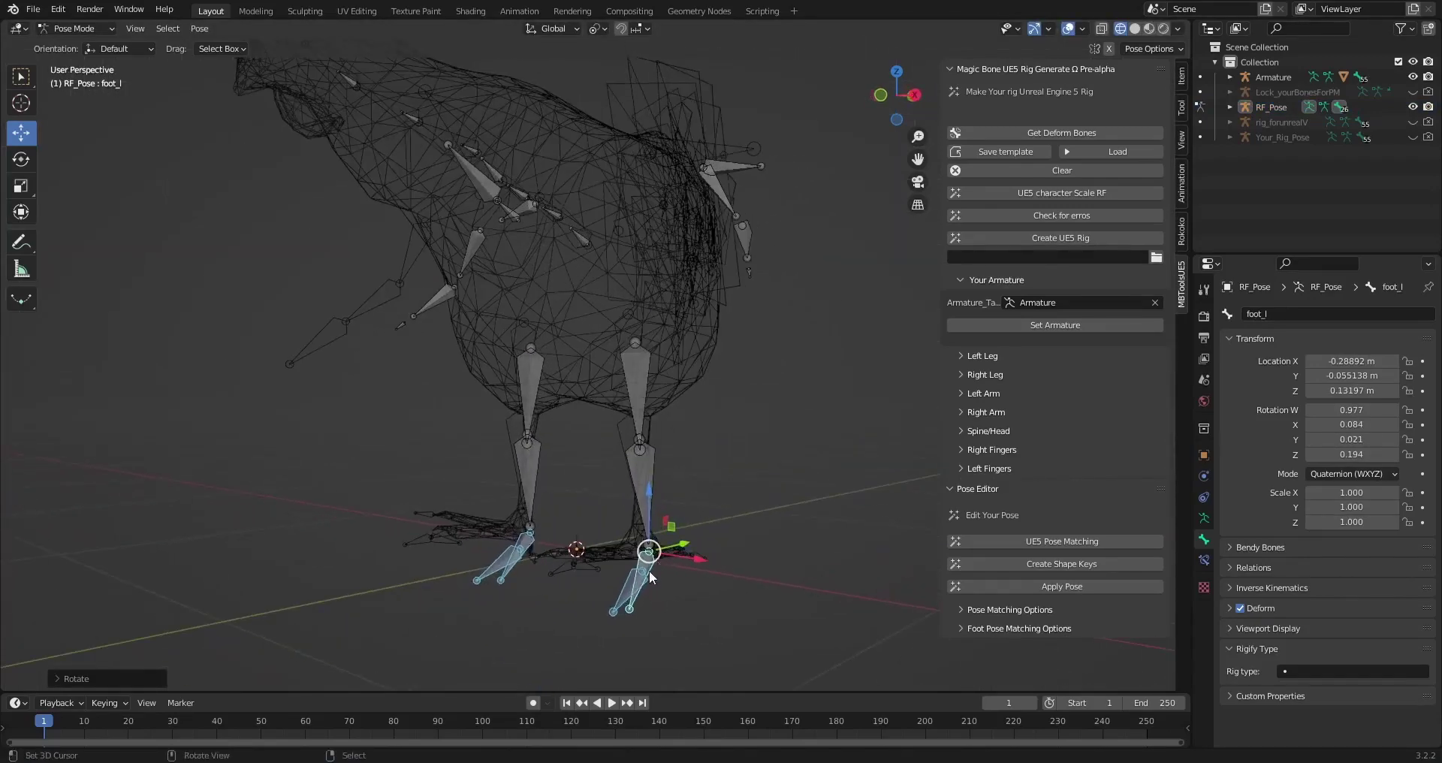
key(KP_1)
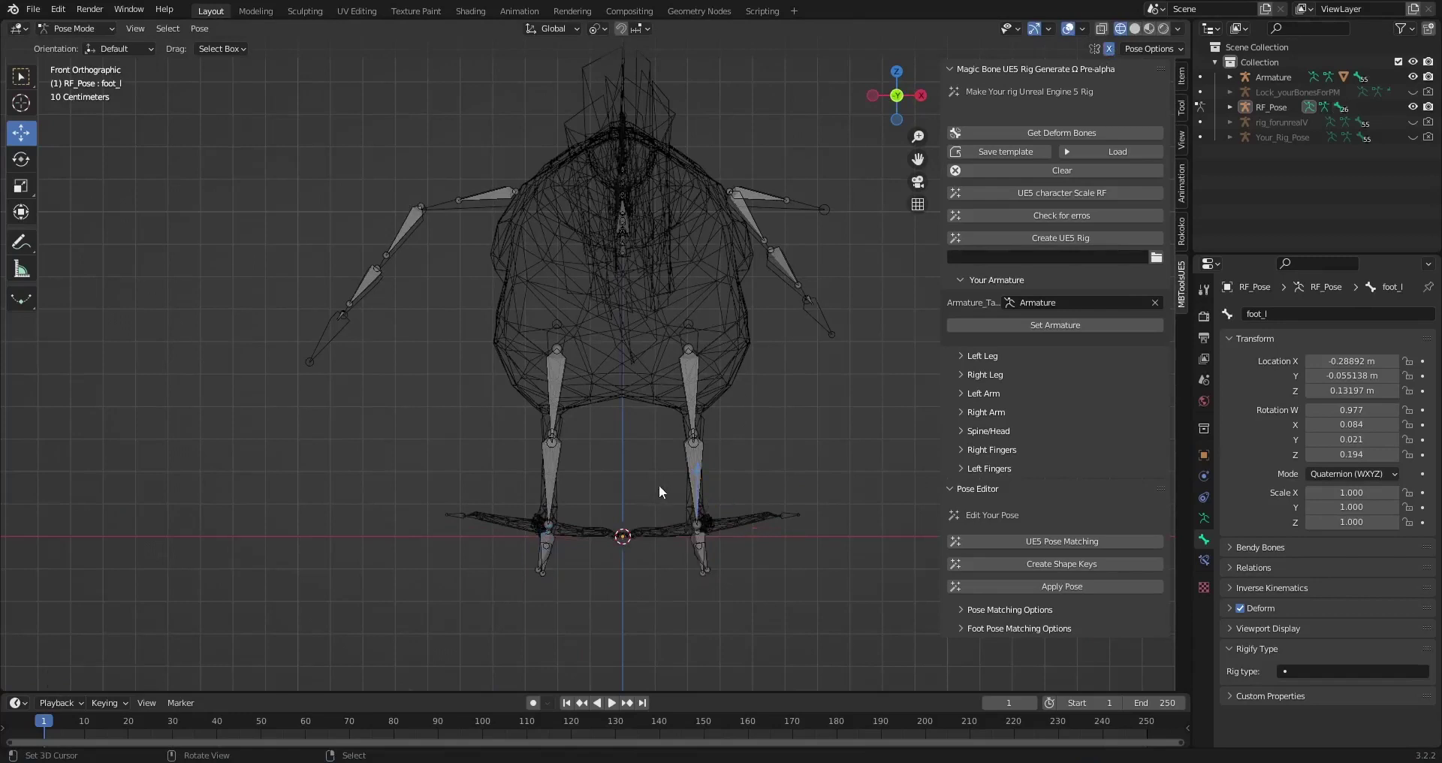
key(r)
right_click(797, 484)
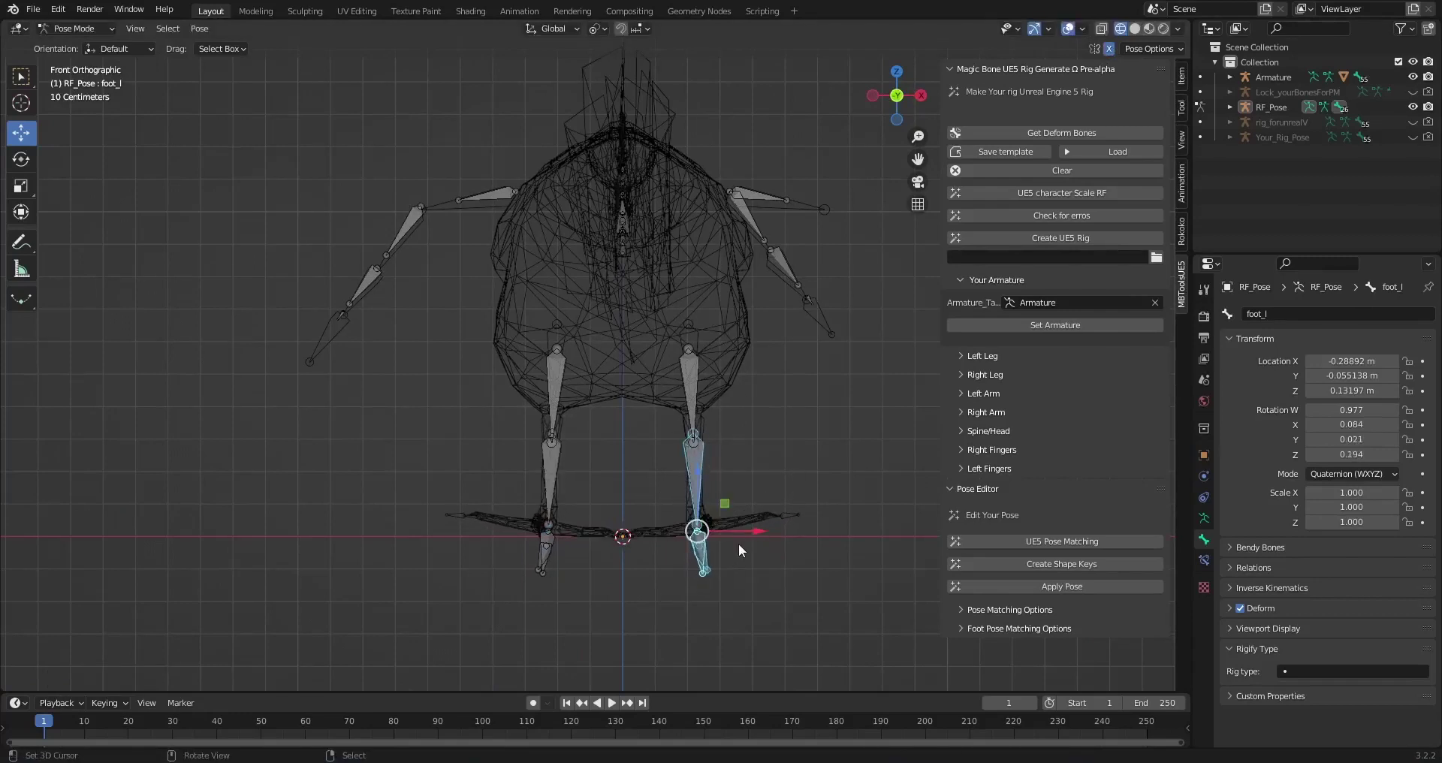
click(700, 550)
key(r)
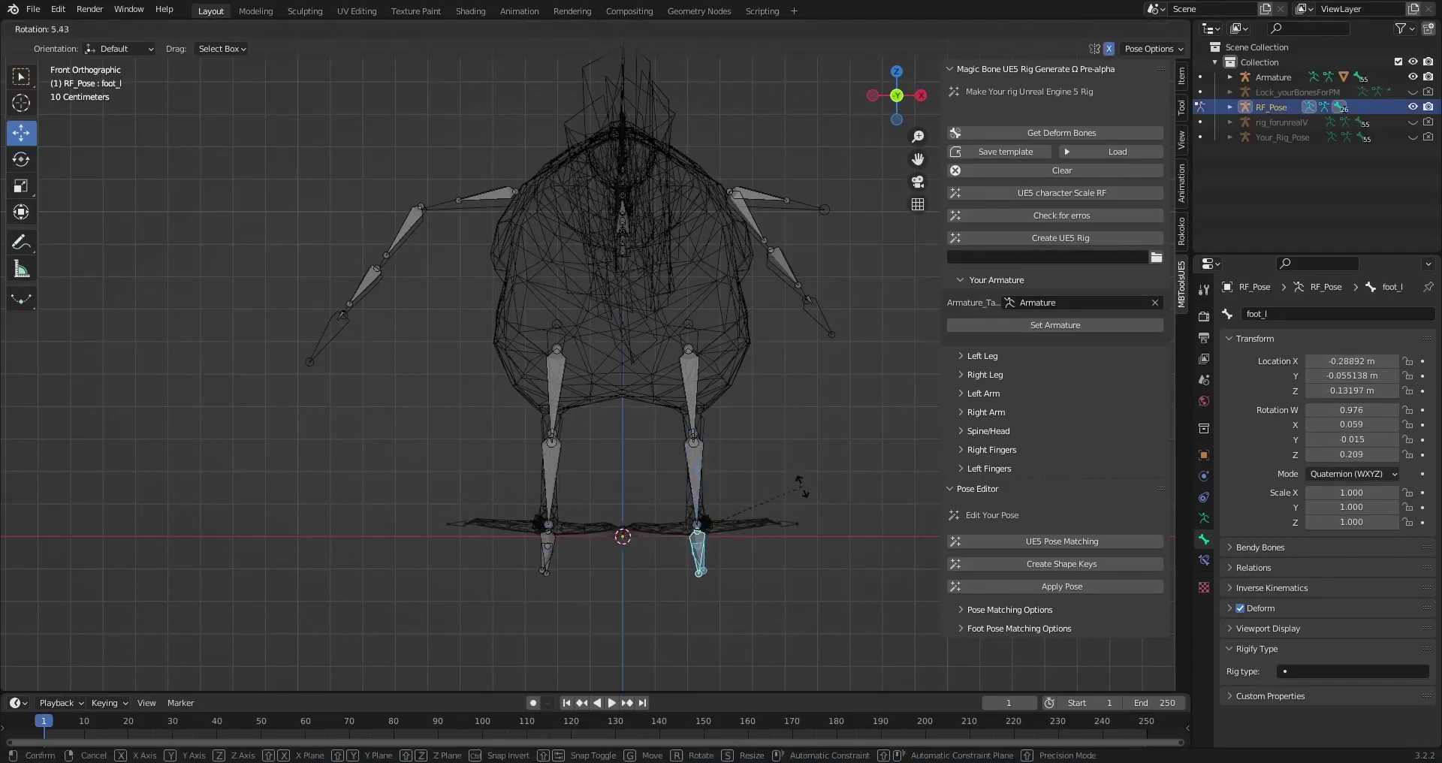
click(804, 481)
middle_drag(804, 481, 642, 407)
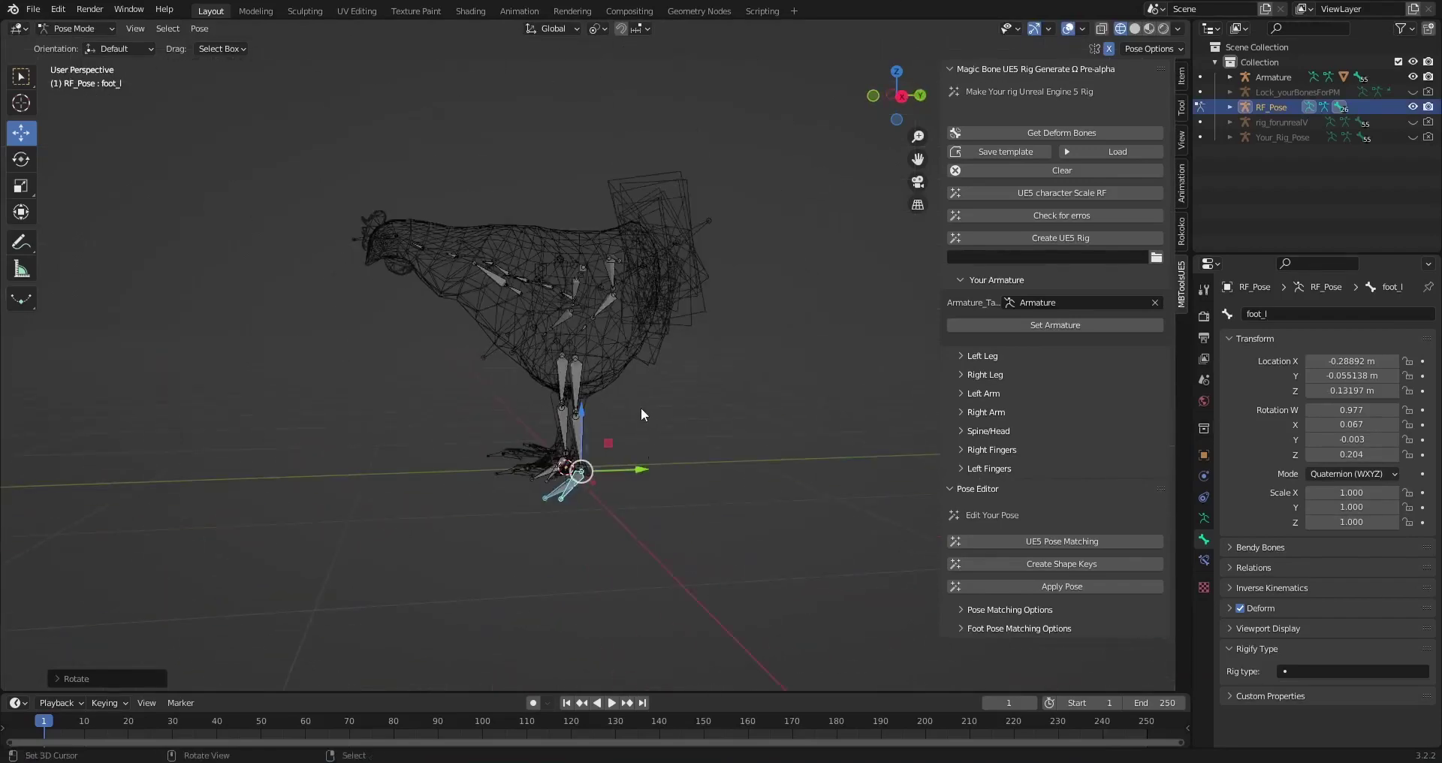
- Rotate the upper spine, neck and head bones upward about 19 degrees in the right view, with spine_05 as the active bone
key(KP_3)
scroll(641, 407, up, 4)
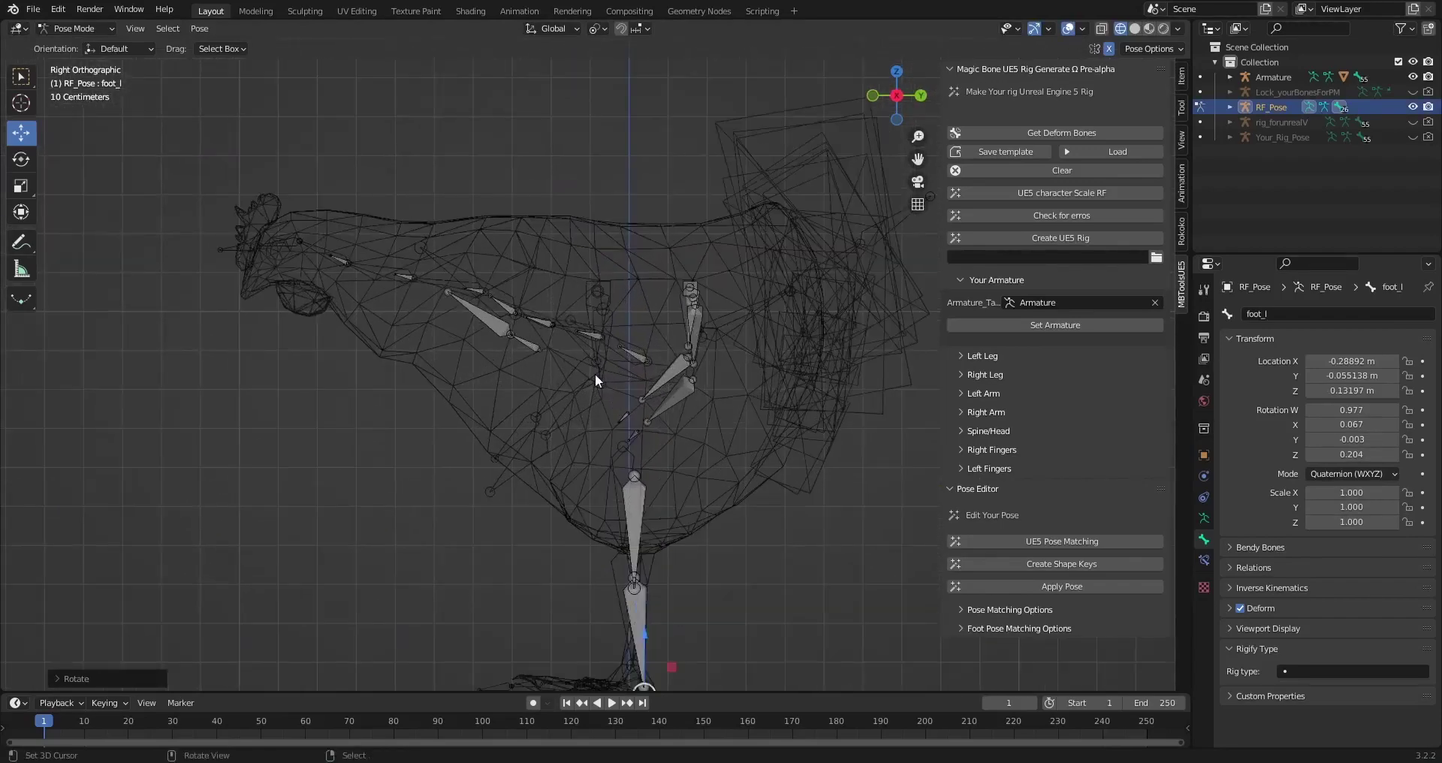
click(469, 313)
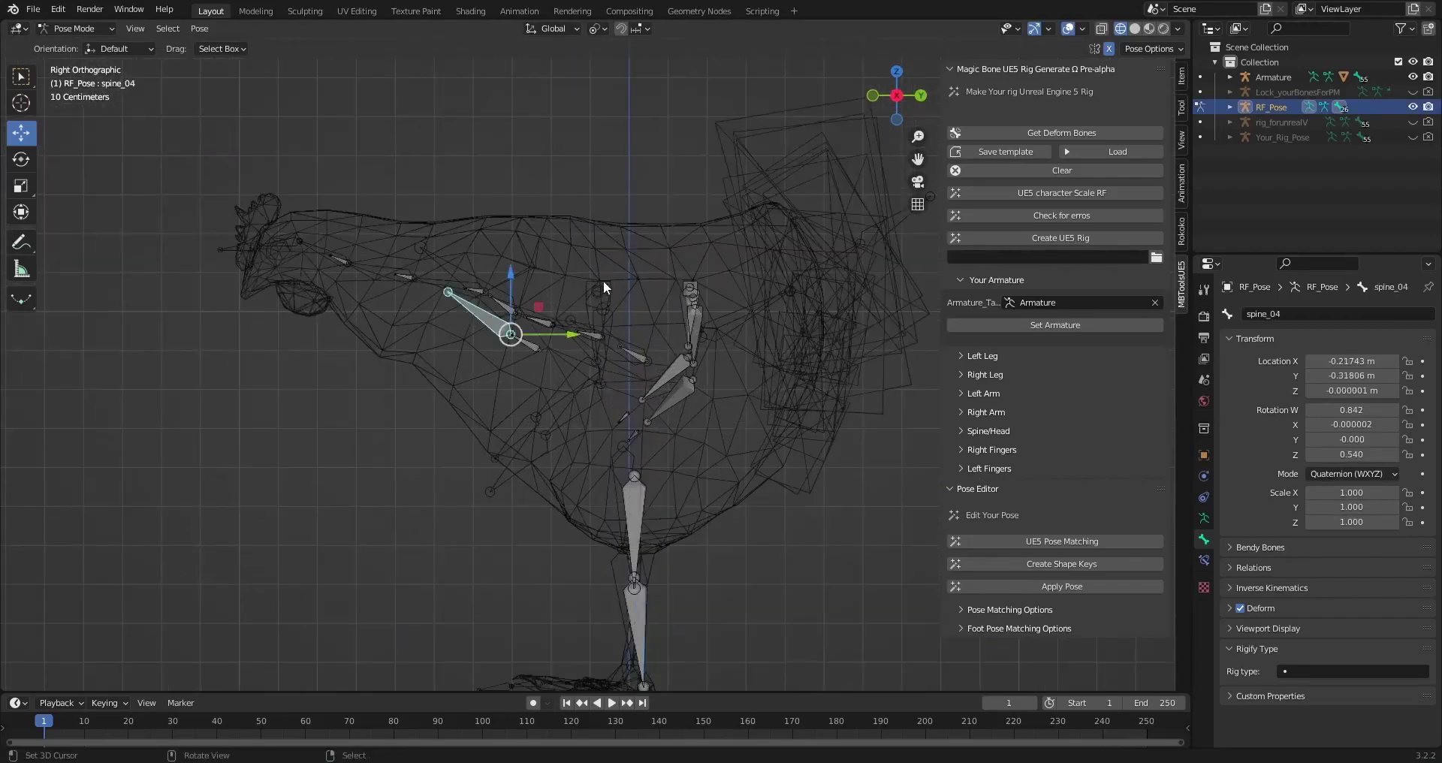
click(514, 306)
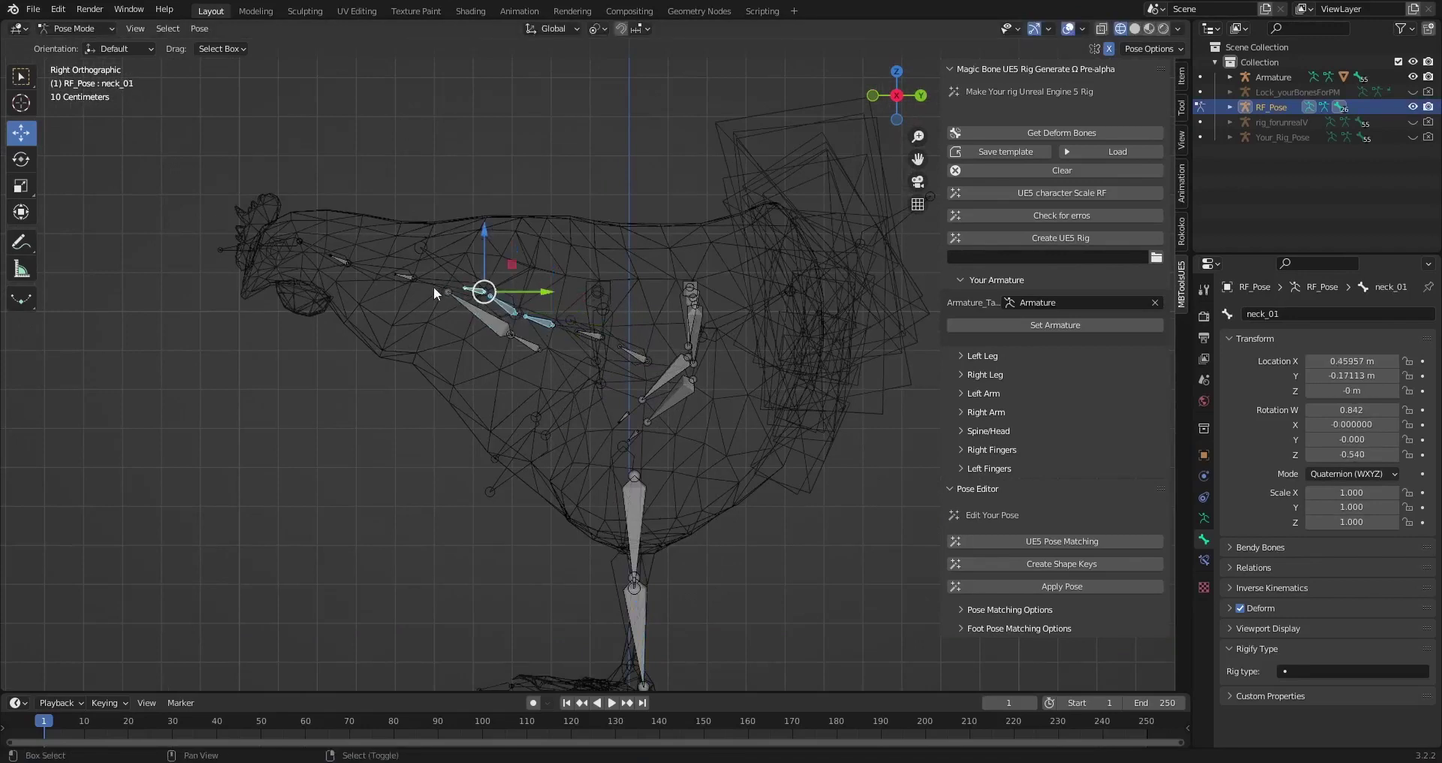
key(r)
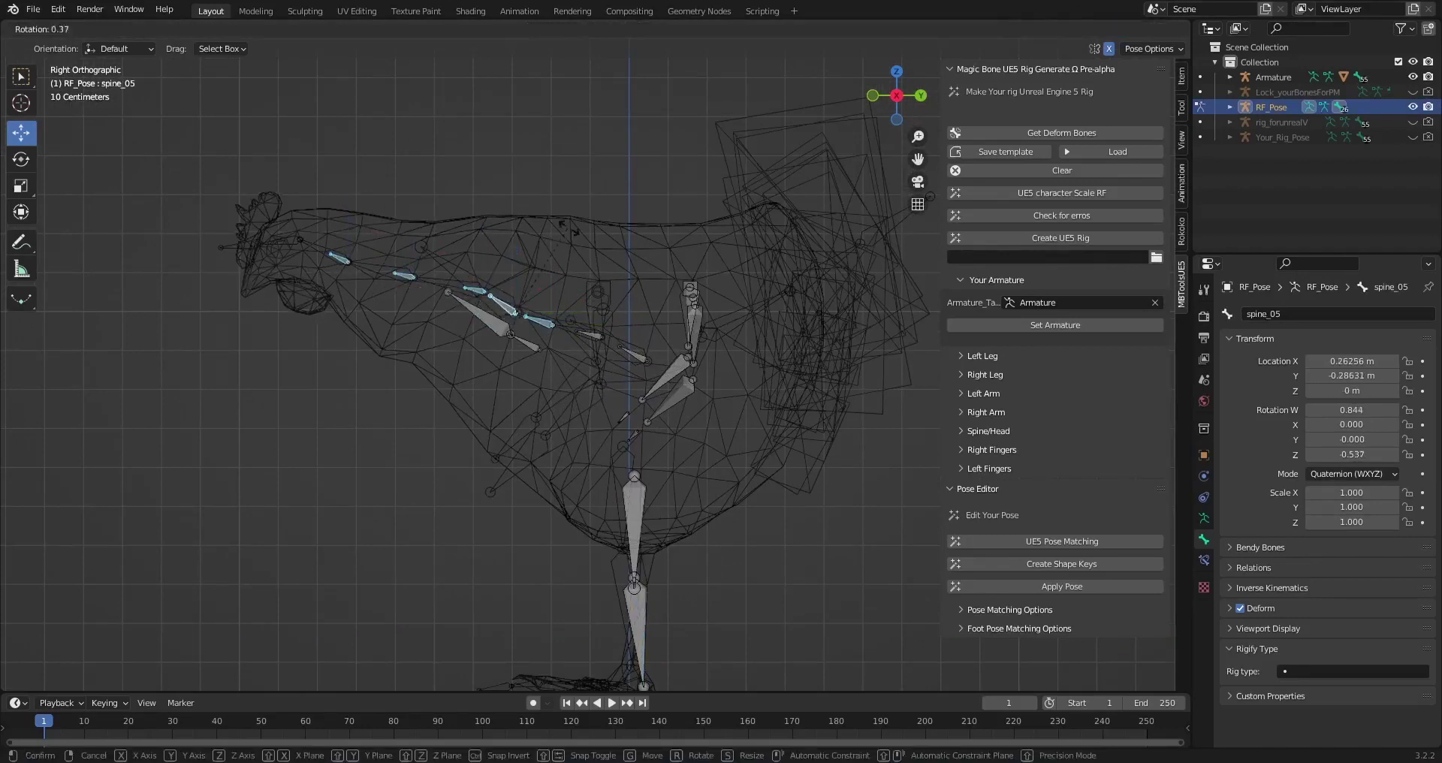
click(566, 248)
key(r)
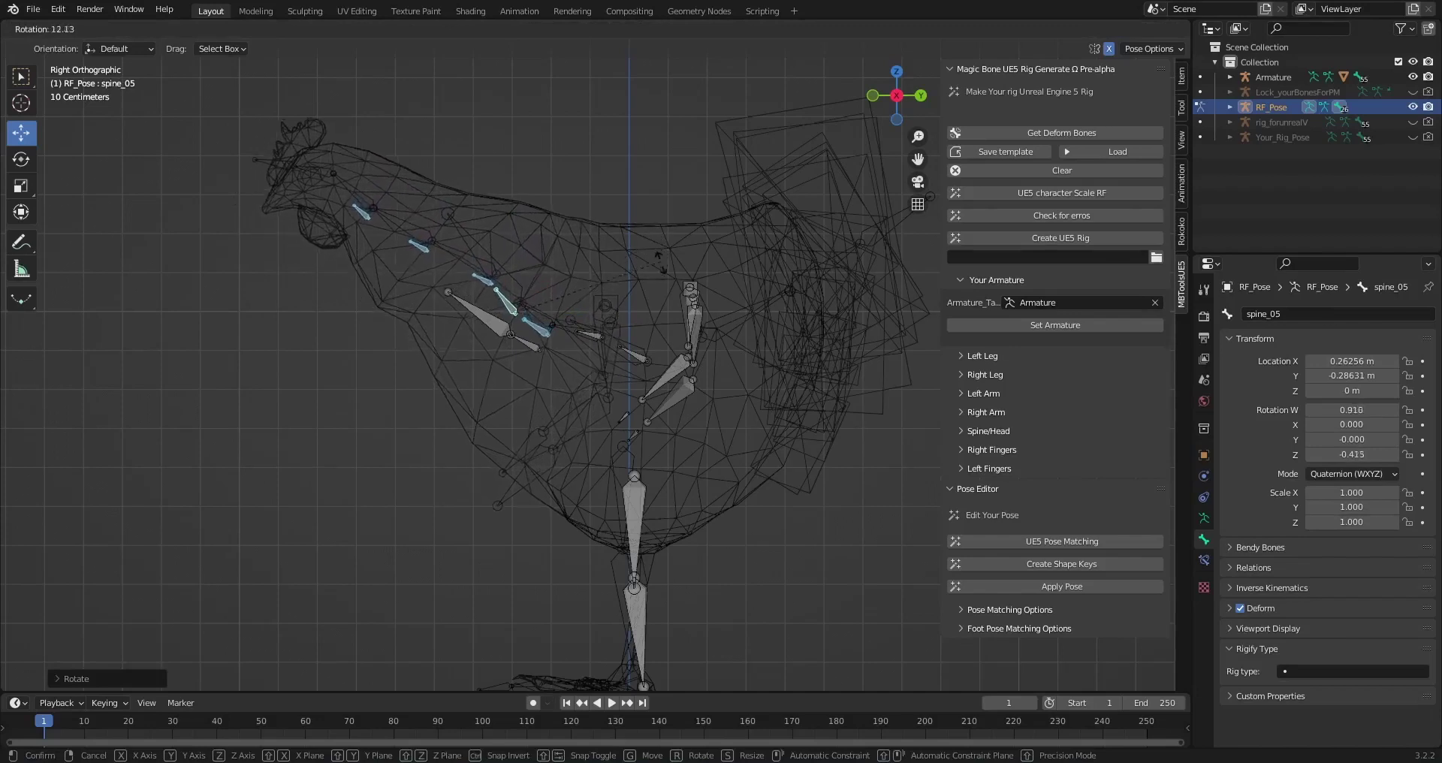
click(659, 275)
- Rotate the neck_02 and head bones upward about 18 degrees more around neck_02 to raise the chicken's head
right_click(423, 251)
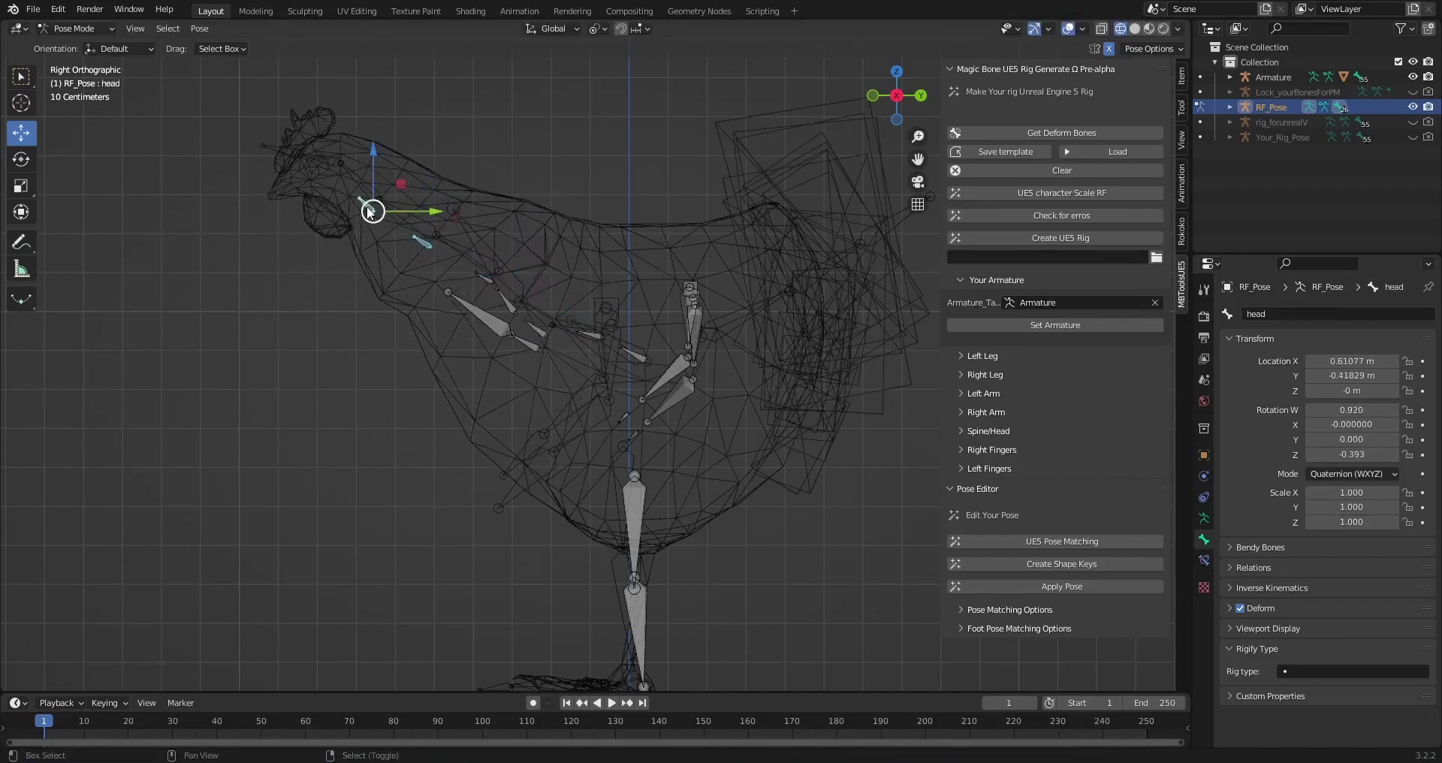
click(419, 242)
key(r)
click(461, 254)
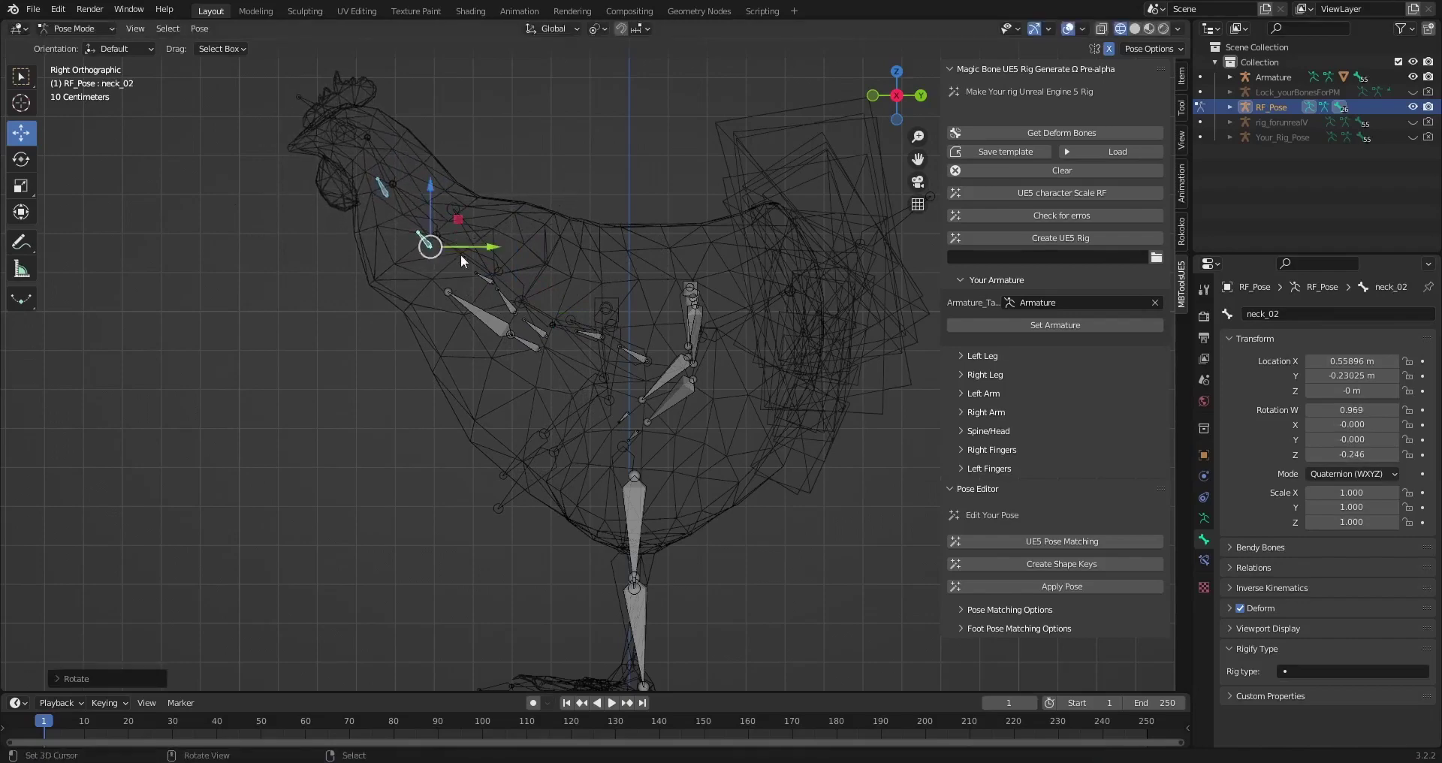
- Rotate the neck and head bones together in the right view, with neck_01 as the active bone
shift+right_click(492, 272)
key(r)
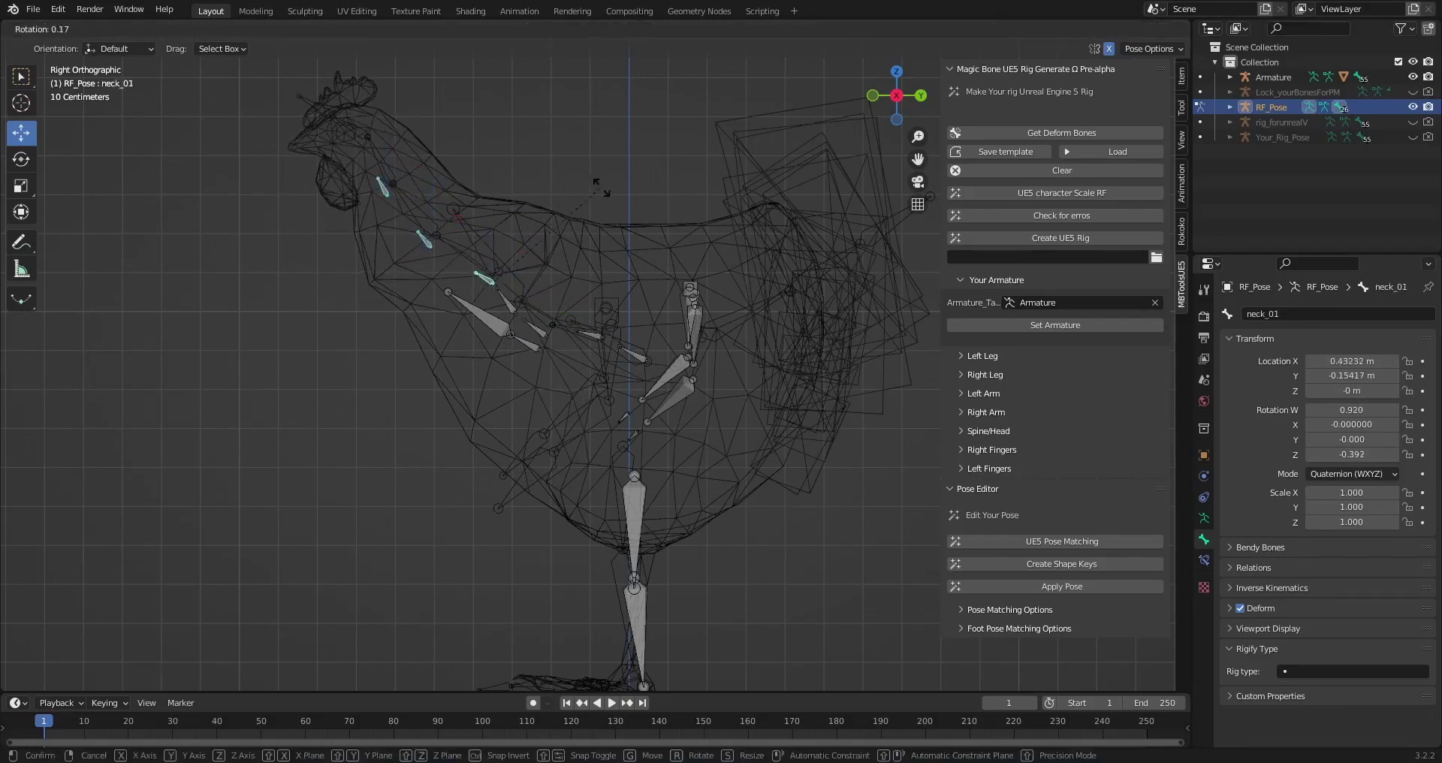
click(617, 207)
- Rotate the foot_l and ball_l bones about -6.5 degrees in the right view to lower the chicken's toes onto the ground
scroll(526, 226, down, 3)
mouse_move(520, 227)
middle_down()
mouse_move(691, 239)
mouse_move(588, 255)
middle_up()
key(z)
scroll(717, 254, down, 3)
key(z)
mouse_move(526, 340)
middle_down()
mouse_move(437, 284)
mouse_move(603, 314)
mouse_move(506, 311)
middle_up()
scroll(436, 290, up, 3)
key(KP_5)
key(KP_3)
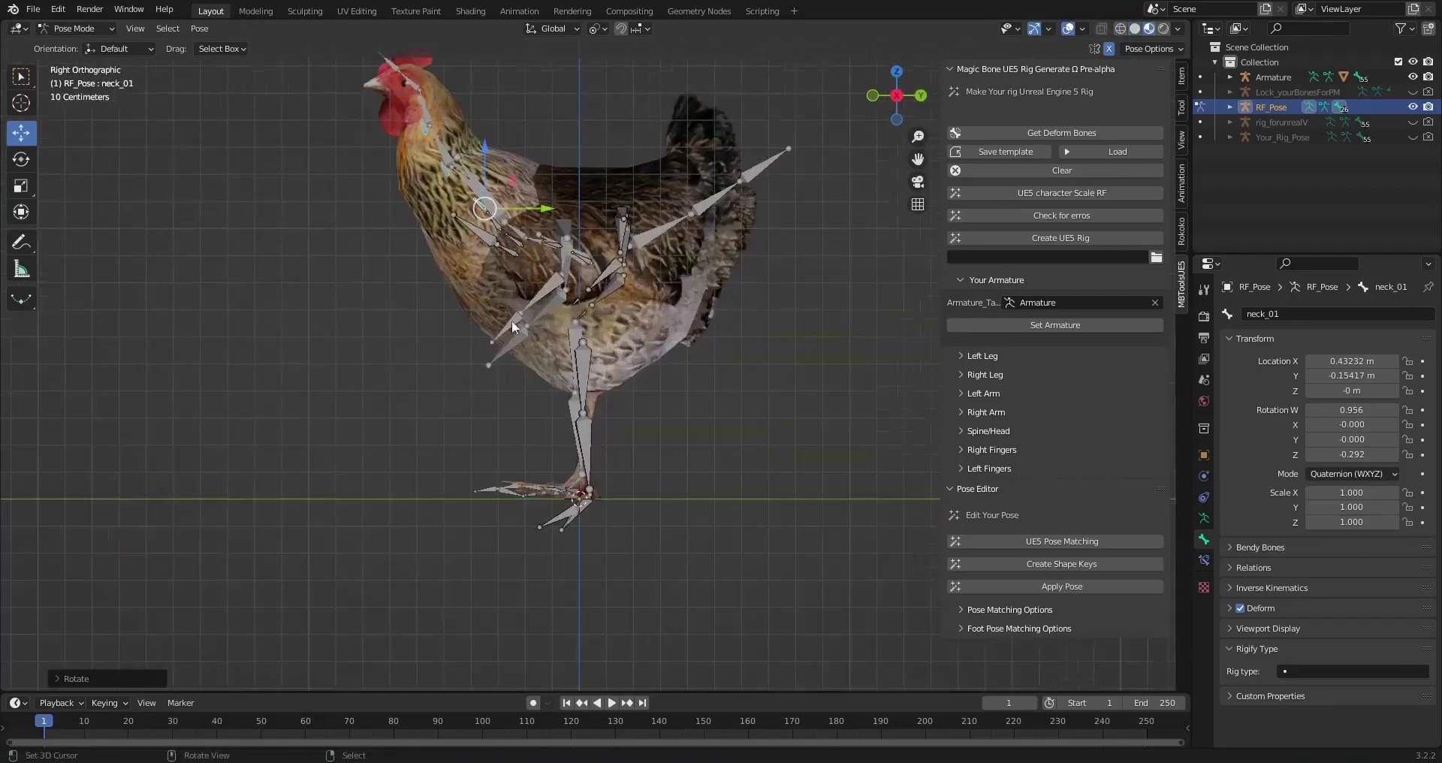
scroll(511, 320, up, 6)
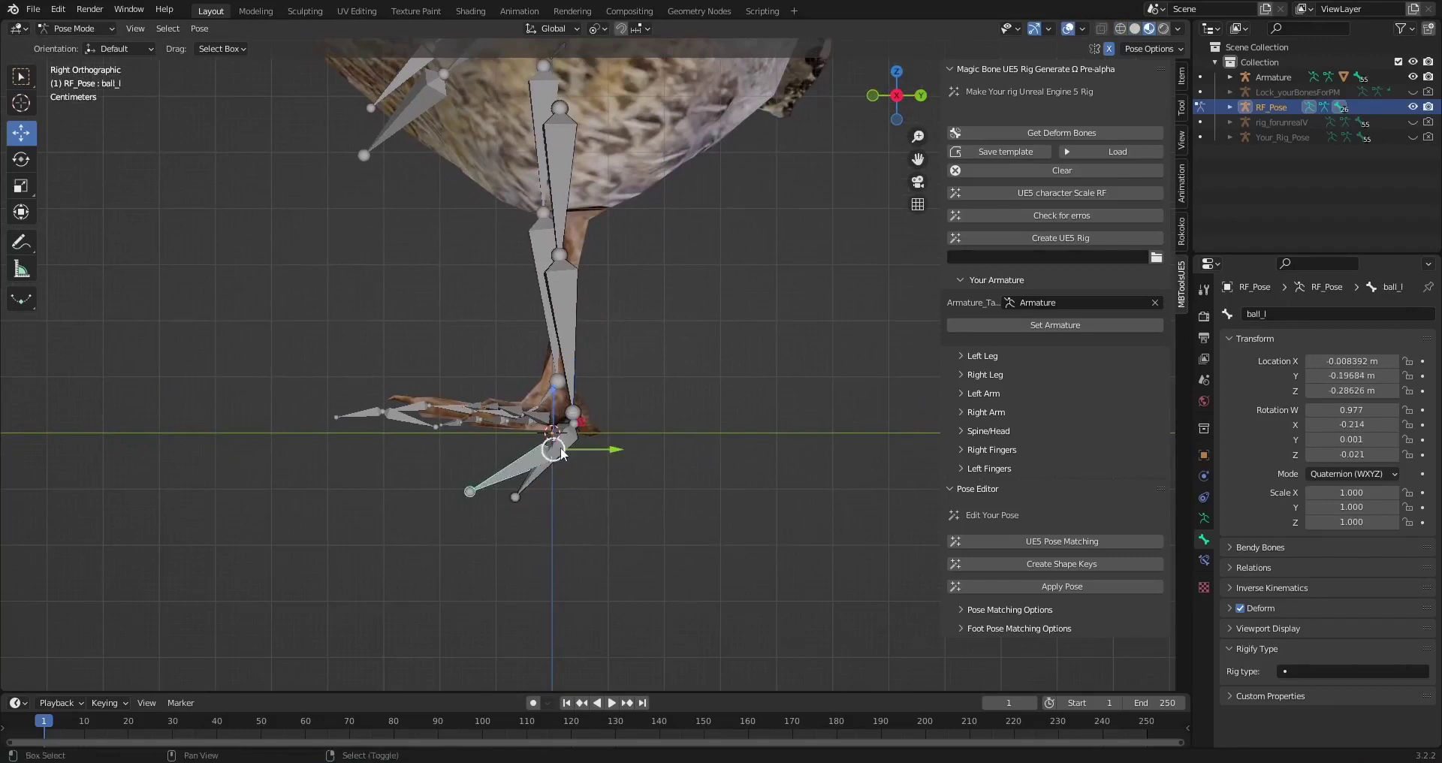
key(r)
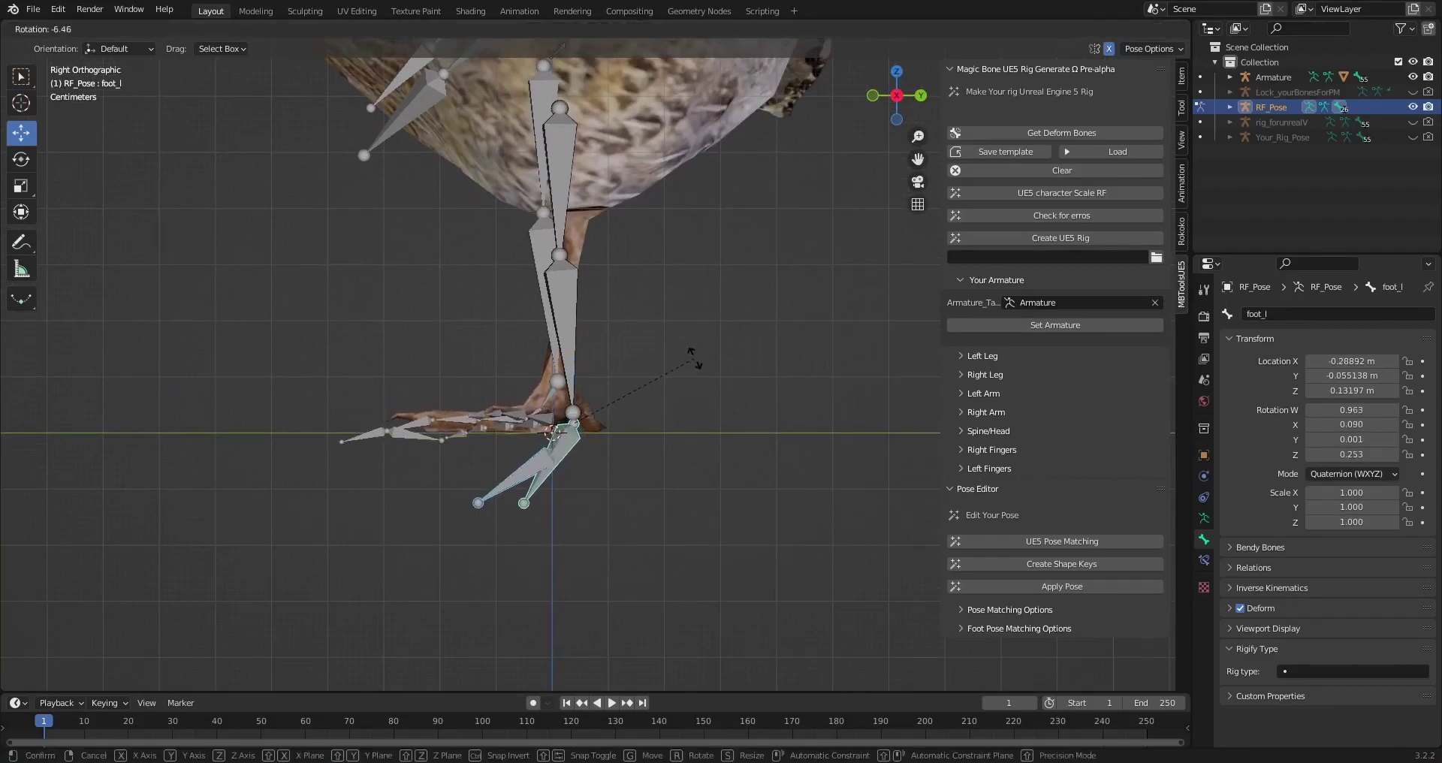
click(694, 358)
- Switch to Object Mode, select the Chicken mesh and set its material's blend mode to Opaque
middle_drag(677, 358, 616, 368)
scroll(678, 356, down, 4)
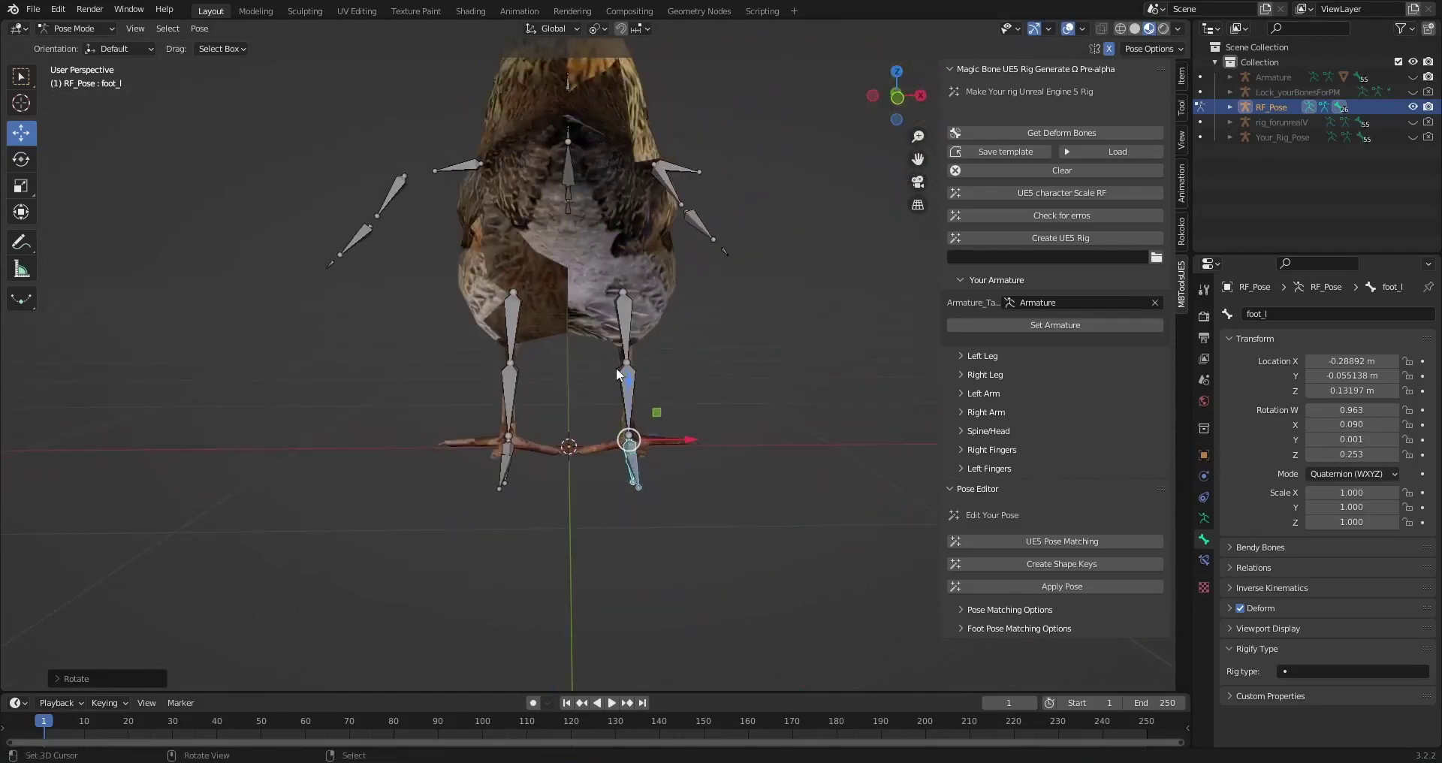
scroll(616, 367, down, 3)
key(ctrl+Tab)
middle_drag(646, 232, 578, 240)
click(579, 241)
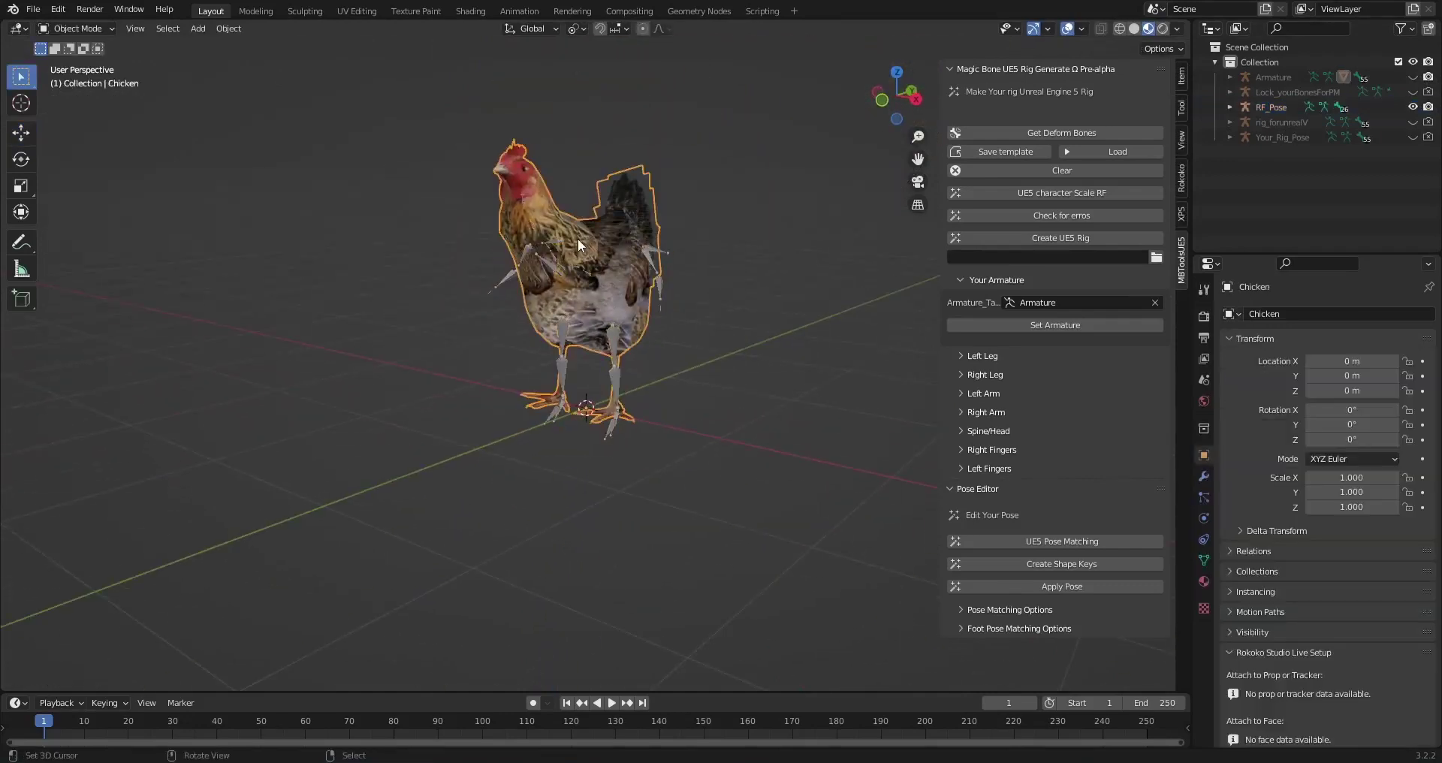
click(1204, 581)
scroll(1342, 607, down, 15)
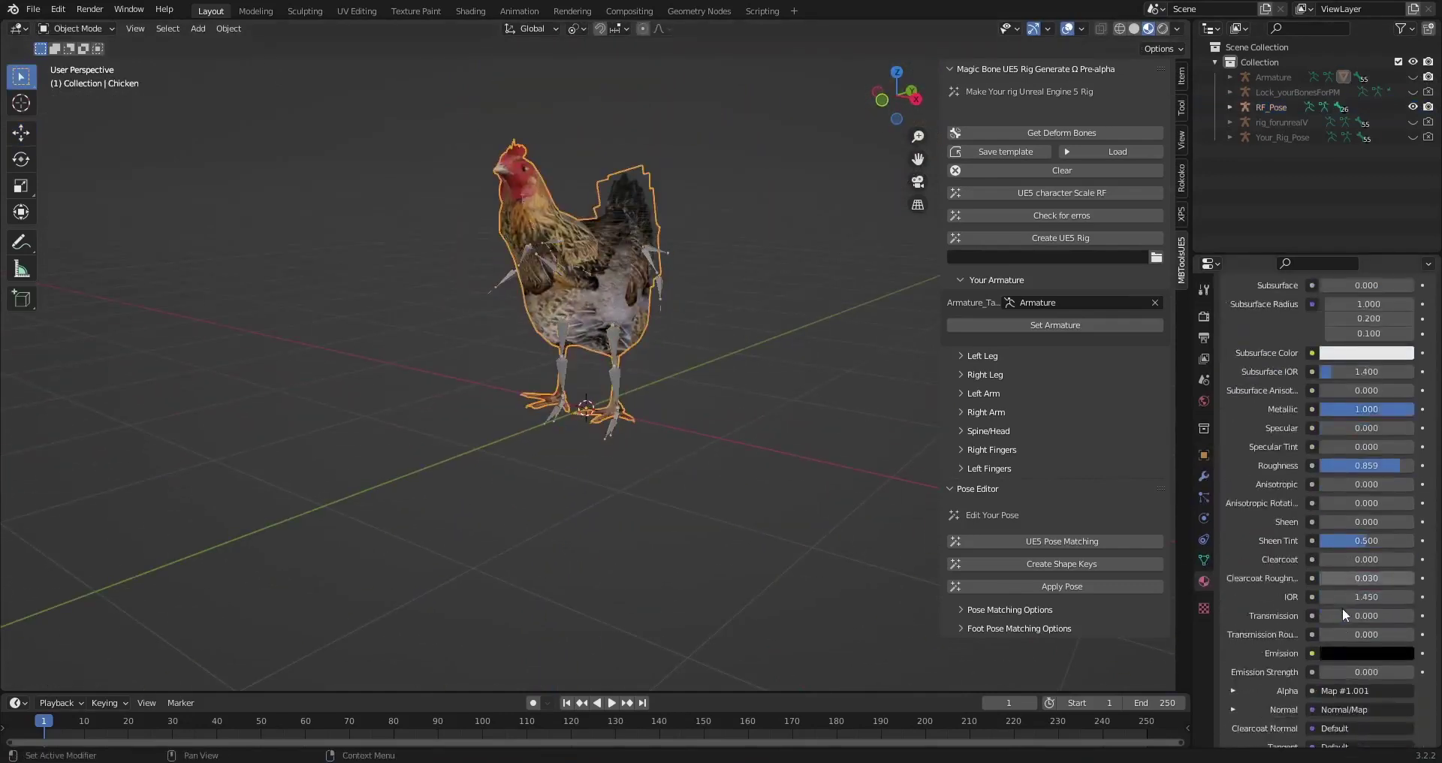
click(1357, 542)
click(1354, 554)
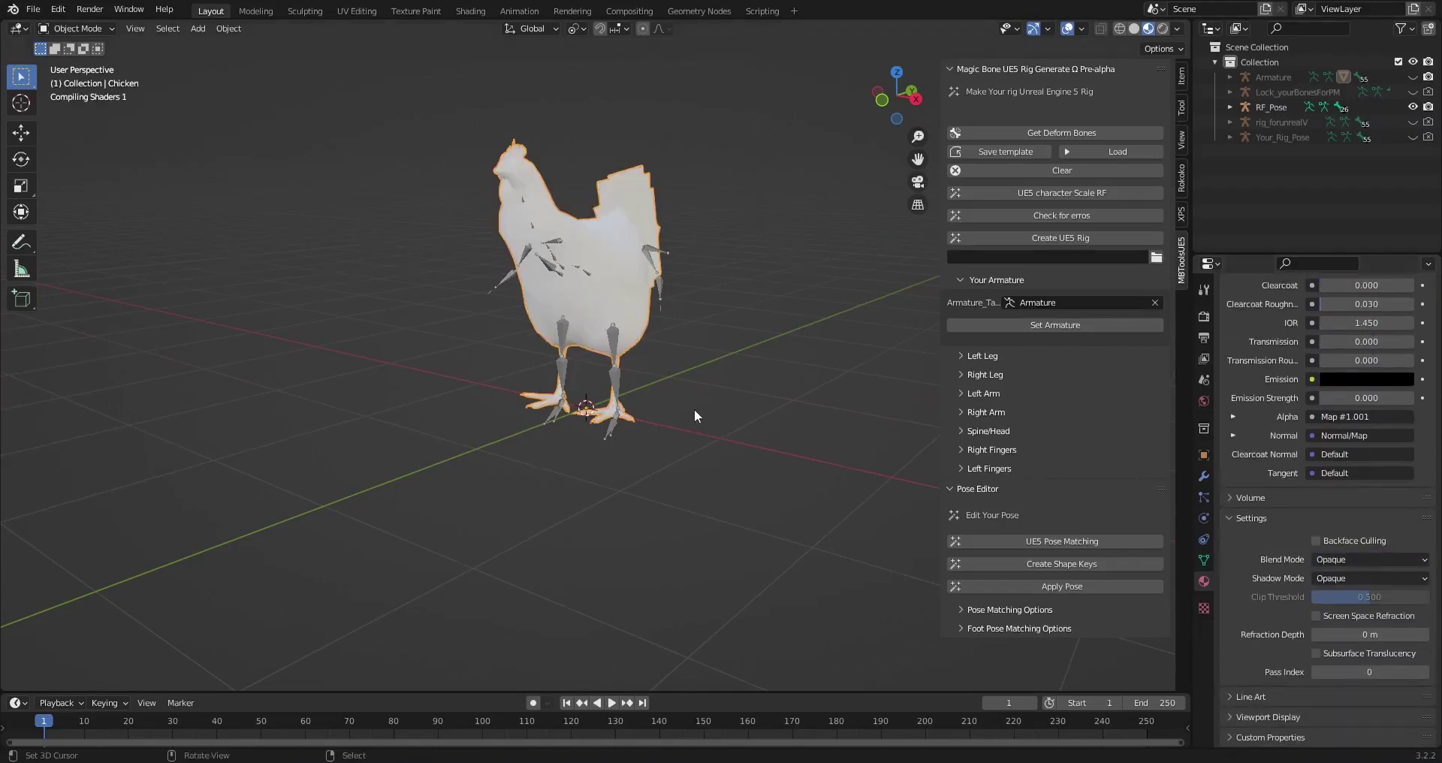
- Return RF_Pose to Pose Mode and rotate the foot_l bone about 4 degrees in front view to level the feet
middle_drag(688, 408, 628, 355)
click(611, 361)
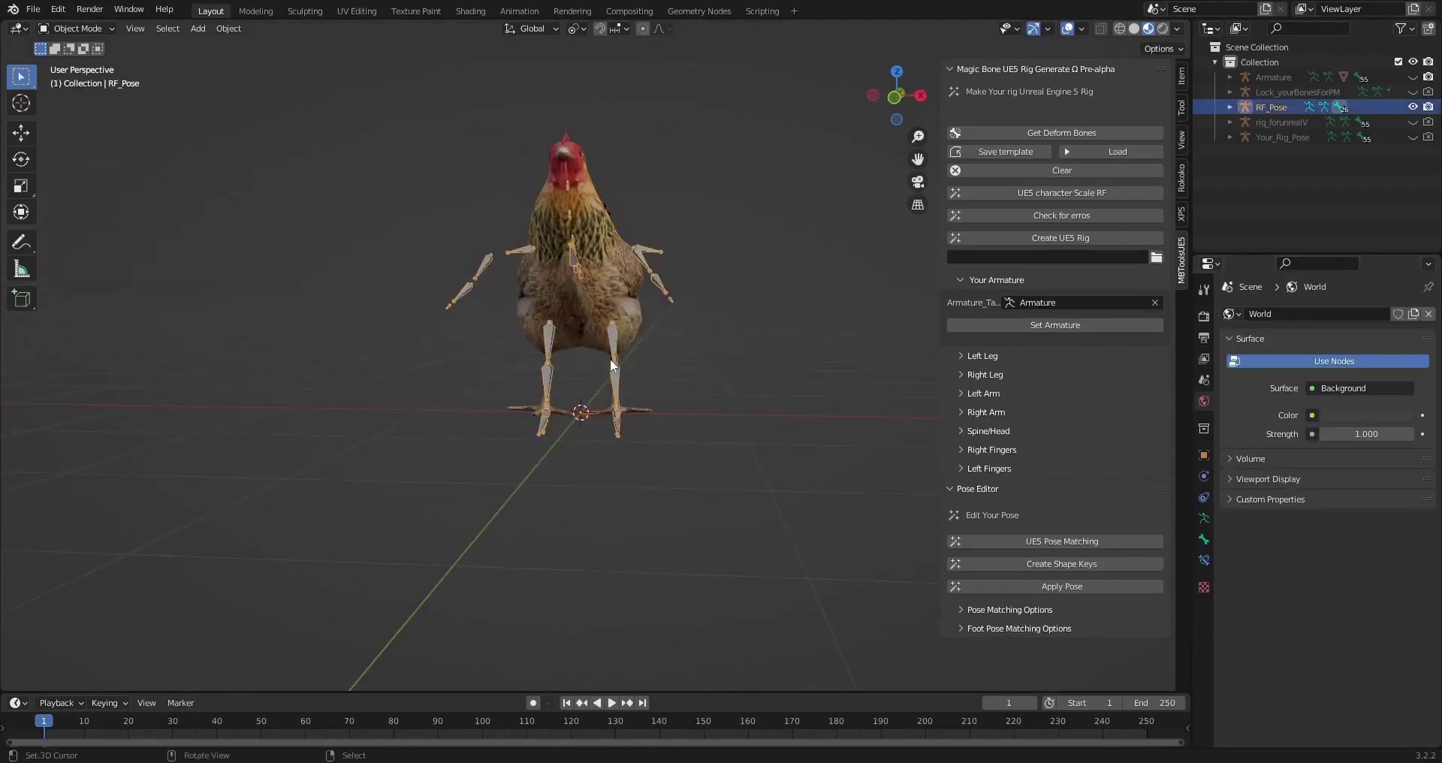
key(ctrl+Tab)
key(KP_3)
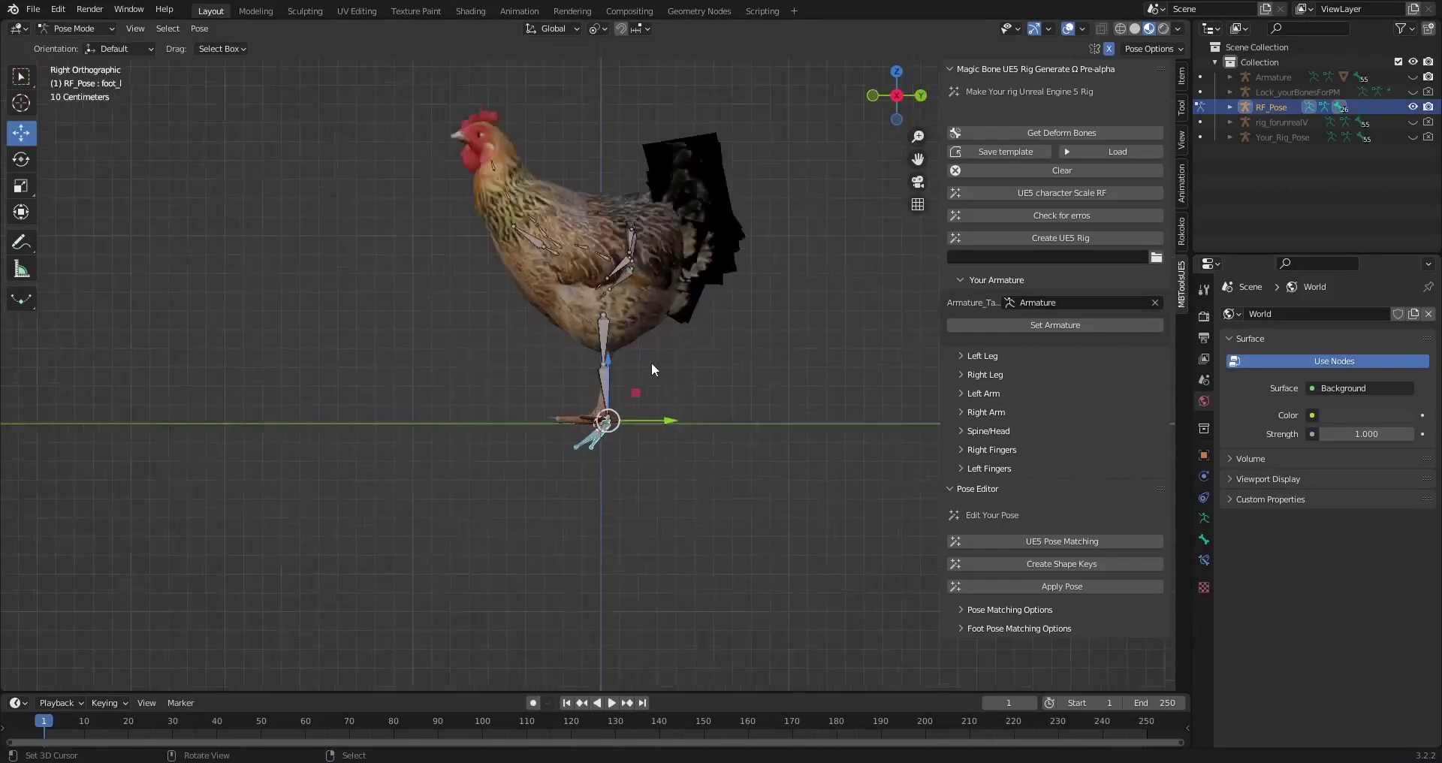
scroll(630, 407, up, 3)
shift+middle_drag(630, 413, 630, 386)
key(KP_1)
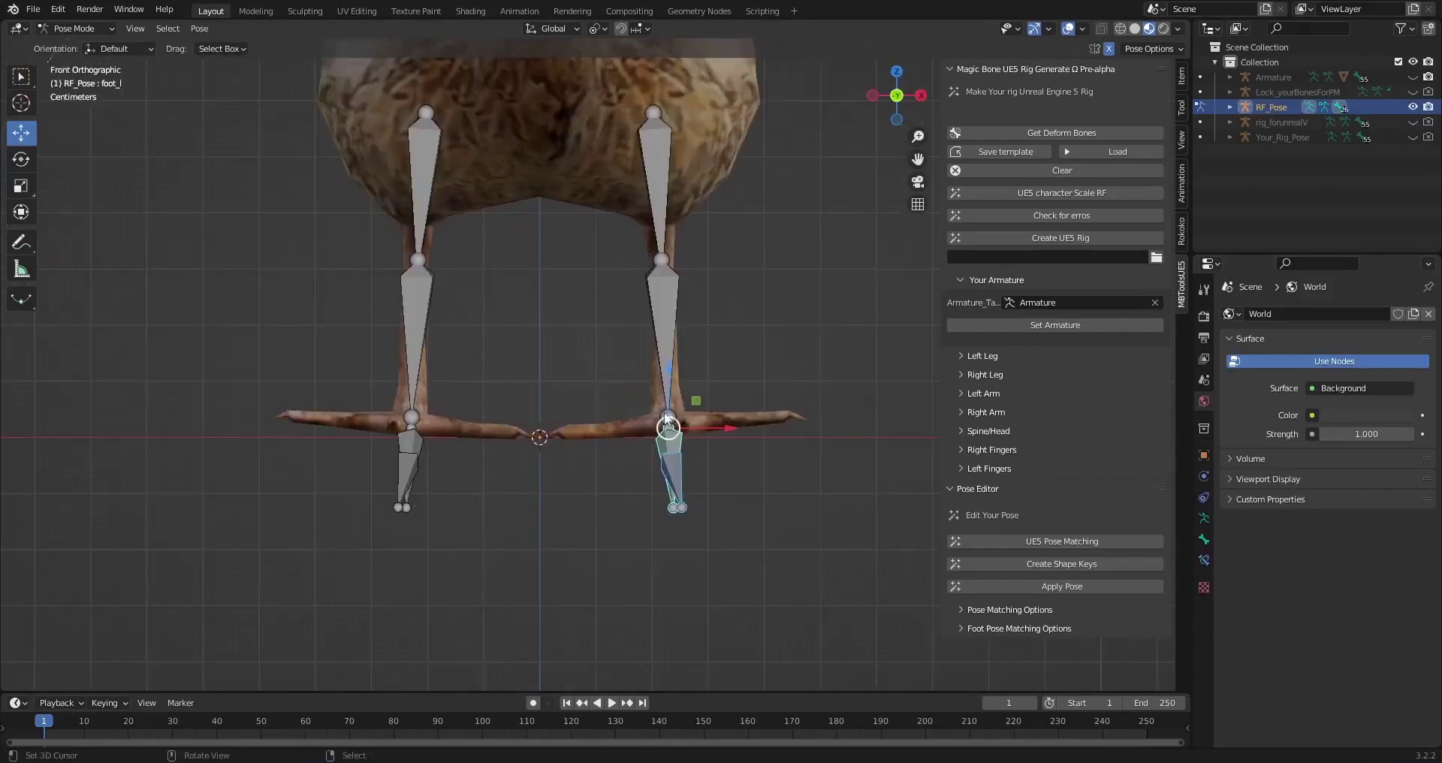
key(r)
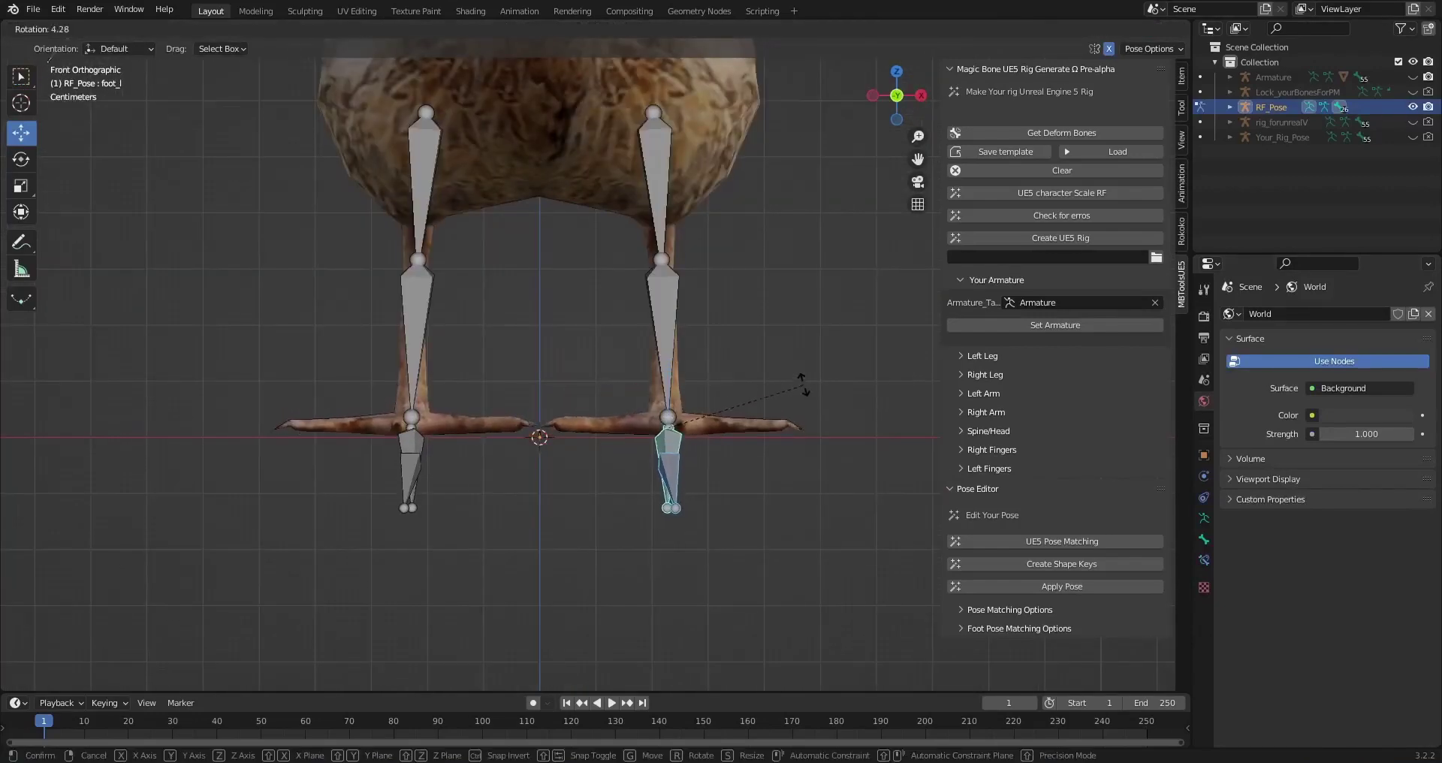
click(802, 384)
- Rotate the upper spine bones and neck_01 slightly in the right wireframe view, first around neck_01 and again around spine_05
middle_drag(802, 384, 582, 391)
key(KP_3)
key(shift+z)
scroll(491, 340, up, 5)
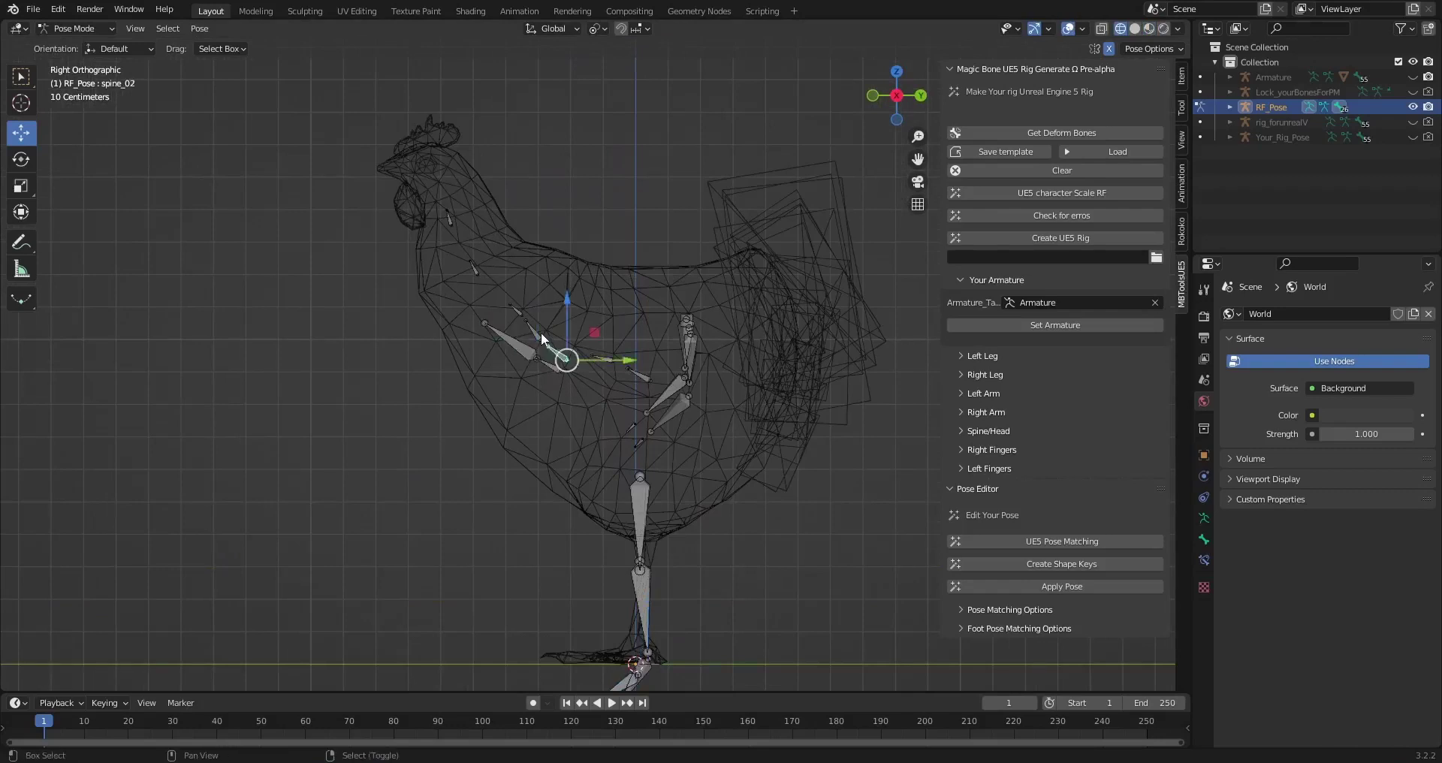
shift+click(524, 318)
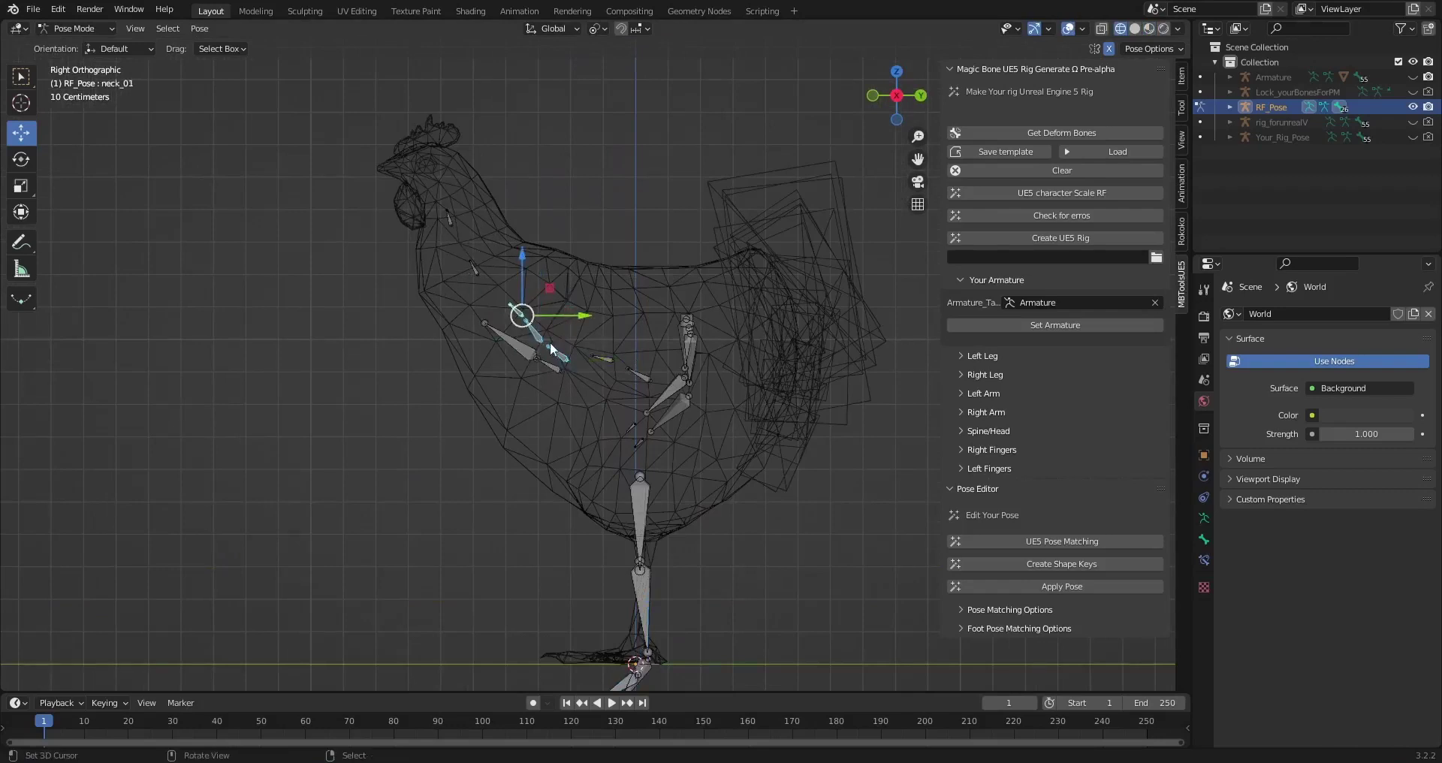
key(r)
click(633, 280)
right_click(541, 329)
key(r)
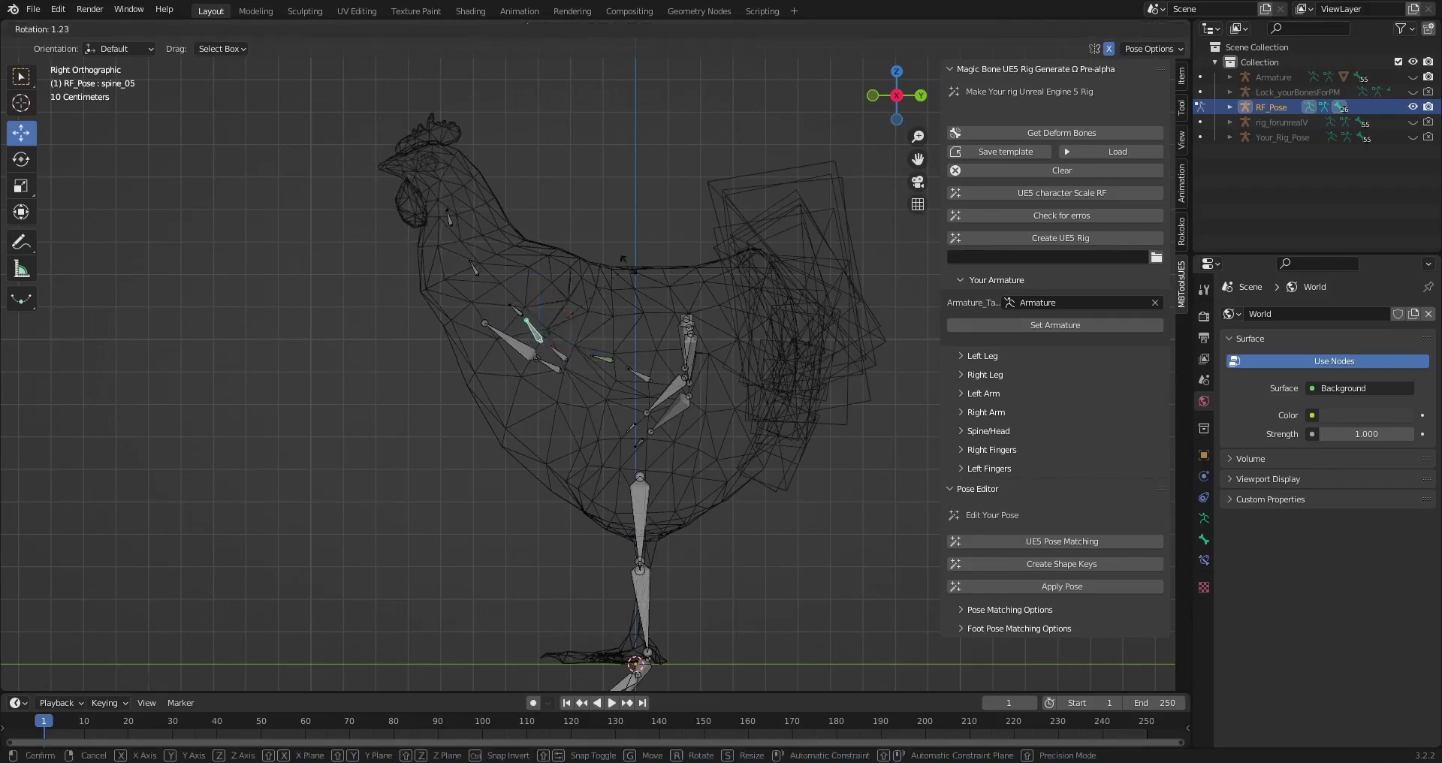
click(633, 279)
key(r)
click(631, 282)
- Rotate the neck_01 bone just over 12 degrees in the right view to draw the chicken's neck and head back
right_click(522, 314)
key(r)
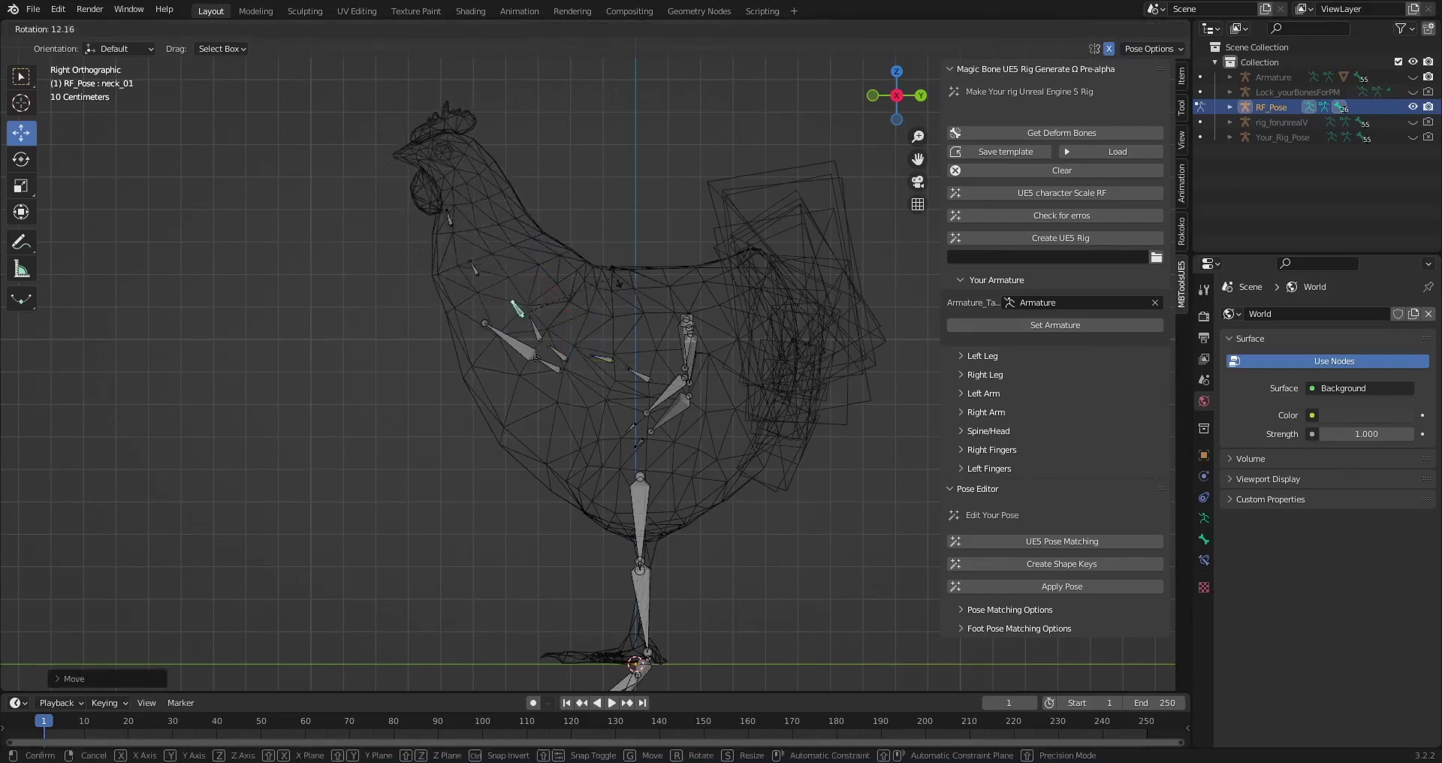
click(620, 293)
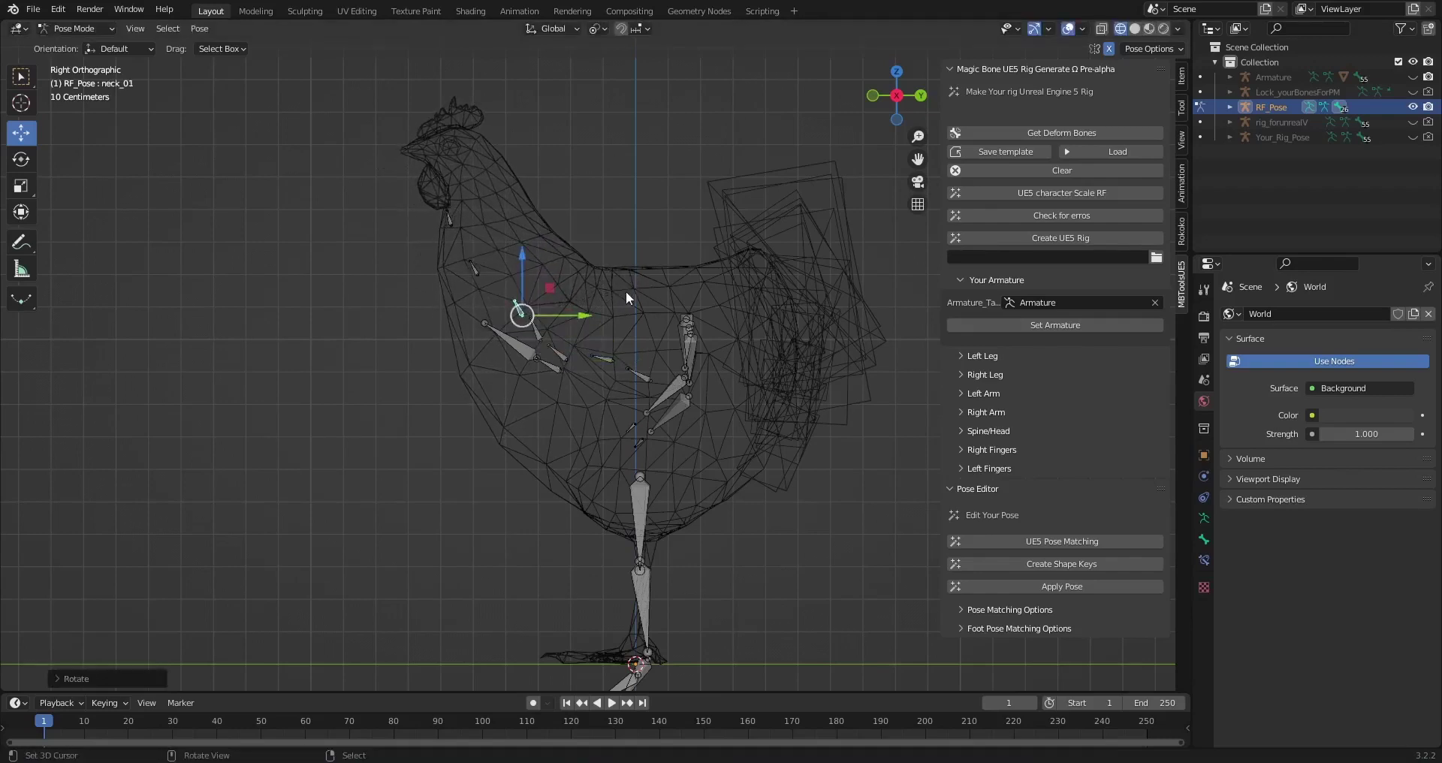
key(r)
click(622, 294)
- Show the chicken in solid shading, switch RF_Pose to Object Mode and apply the pose to the chicken
key(z)
click(680, 295)
scroll(601, 327, down, 5)
middle_drag(601, 329, 835, 346)
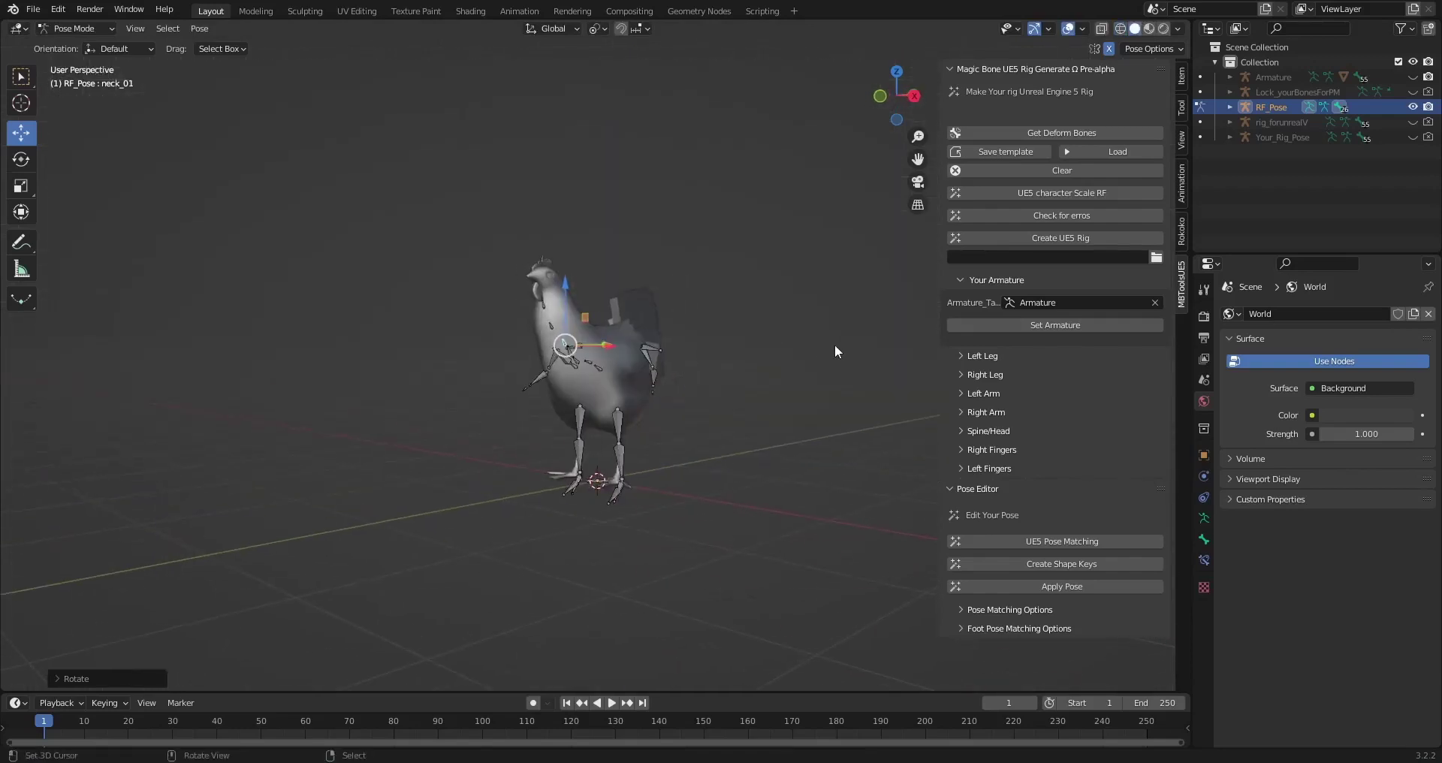
key(ctrl+Tab)
middle_drag(654, 340, 797, 360)
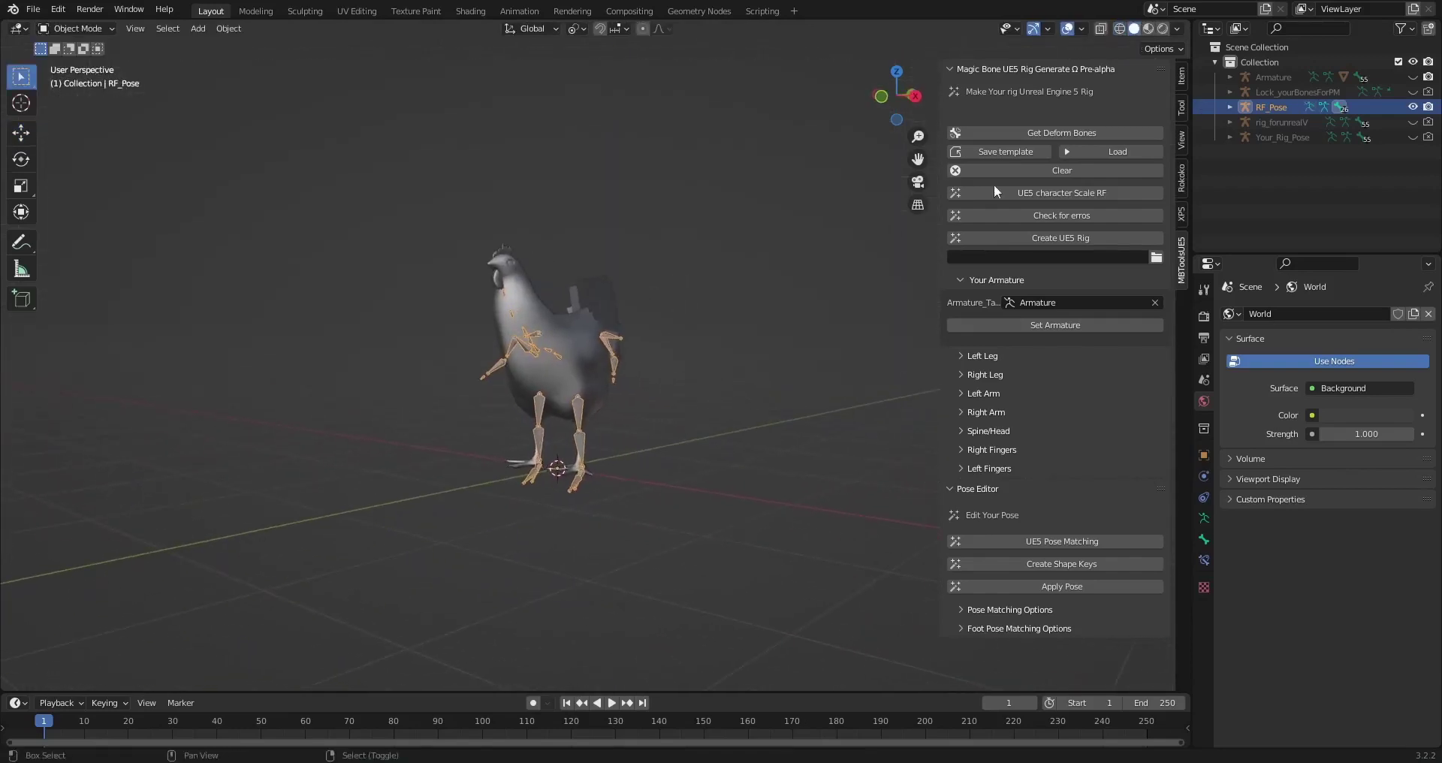
middle_drag(750, 274, 909, 396)
click(1075, 589)
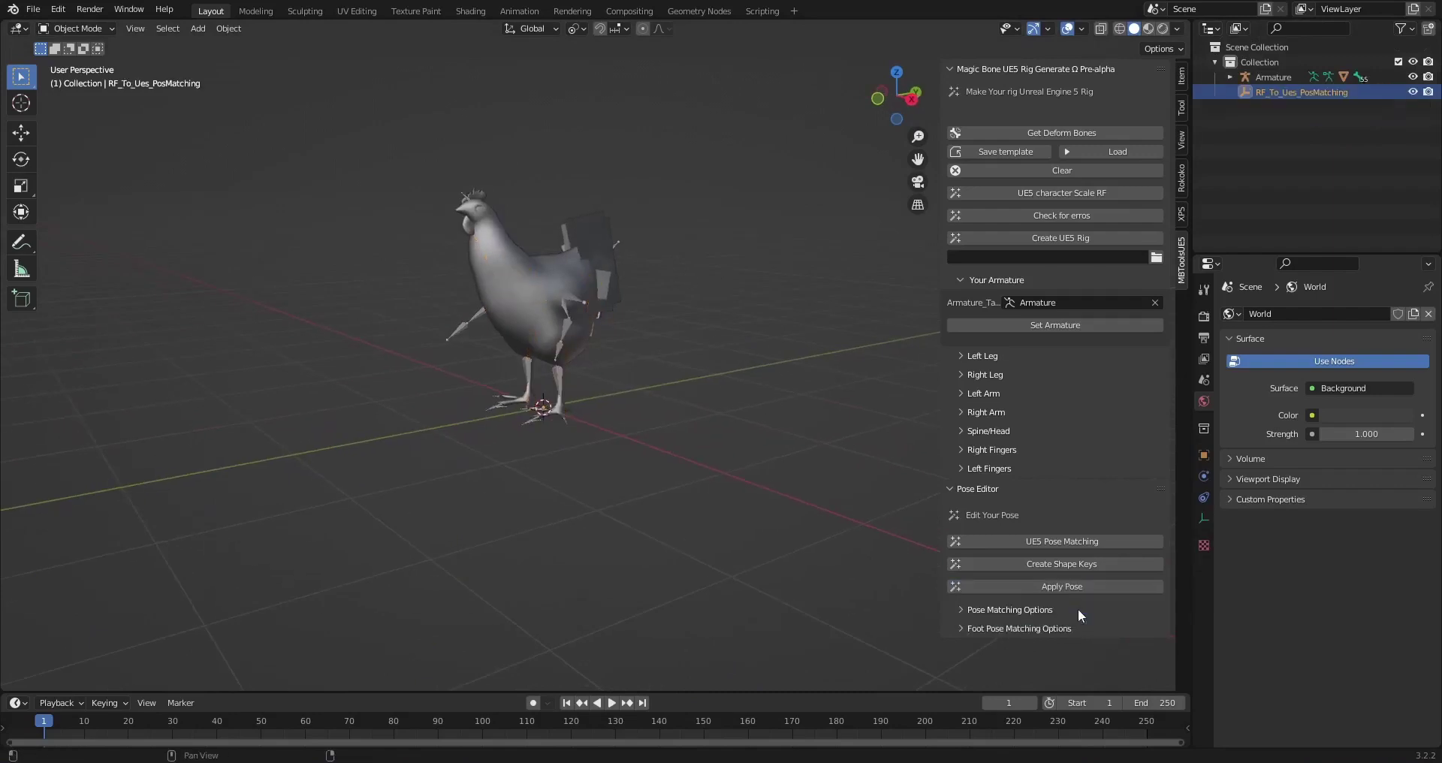
- Create the UE5 rig for the chicken and confirm the operation
middle_drag(792, 478, 834, 459)
click(1056, 238)
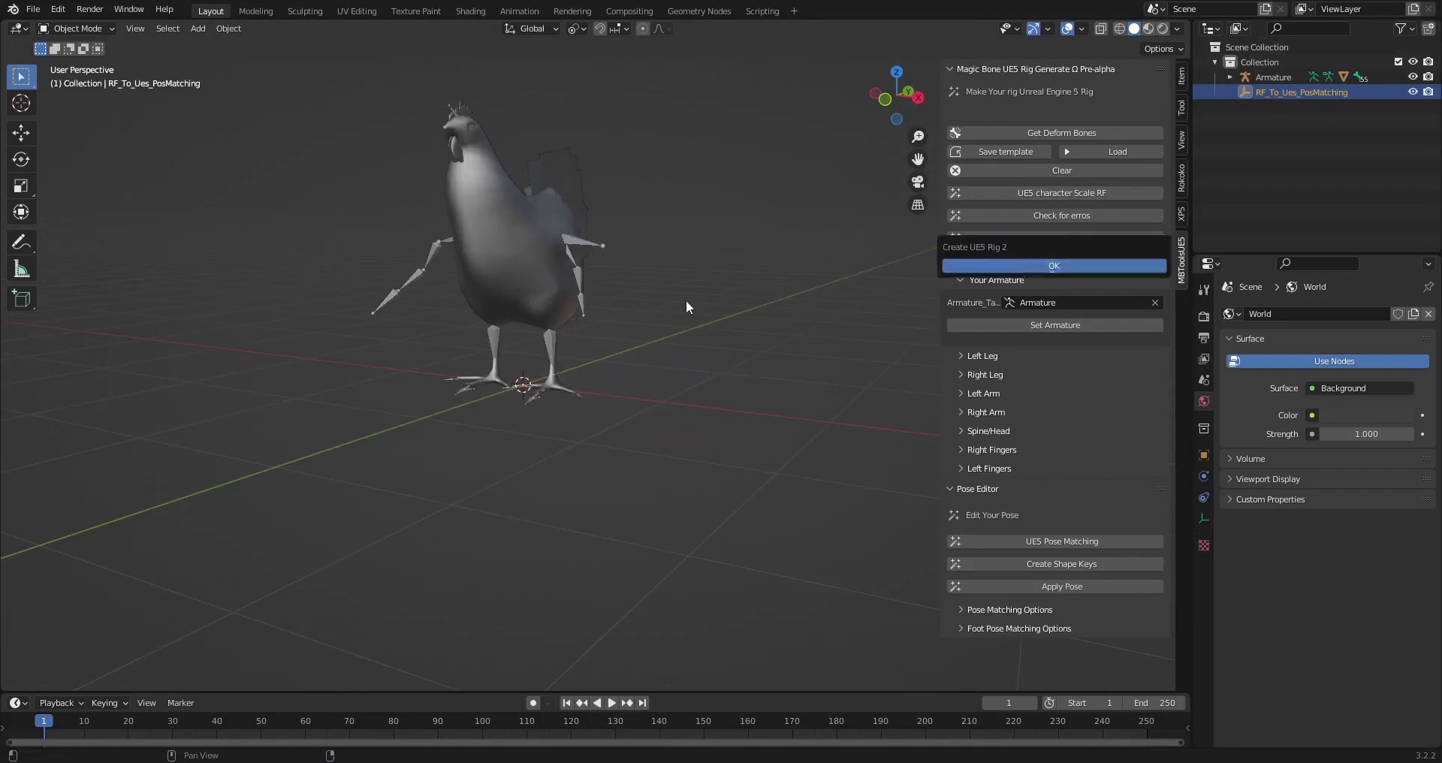
key(Return)
middle_drag(687, 300, 703, 398)
scroll(670, 293, up, 3)
scroll(703, 398, down, 3)
- Select the chicken mesh and its root armature together and start an FBX export
drag(344, 151, 697, 513)
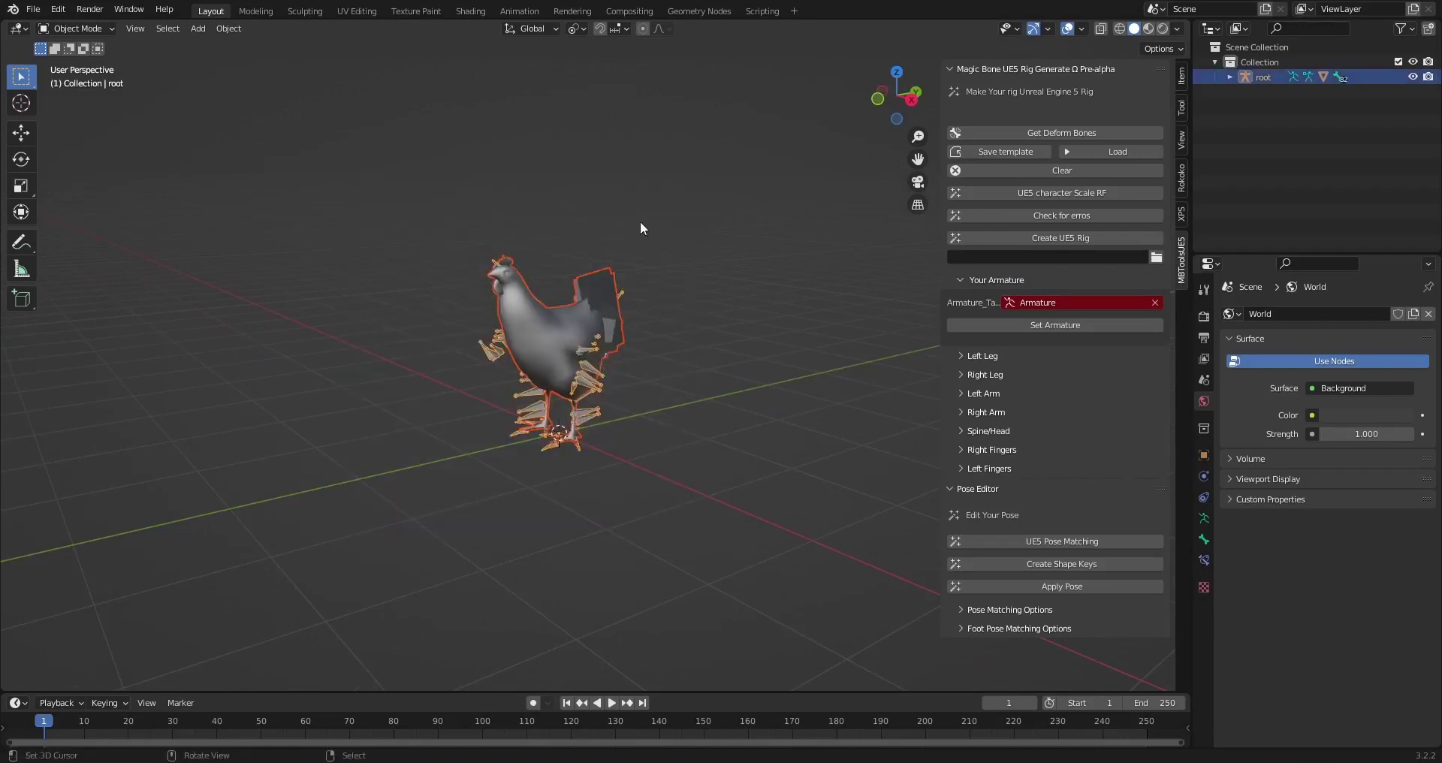
drag(703, 187, 369, 520)
click(31, 11)
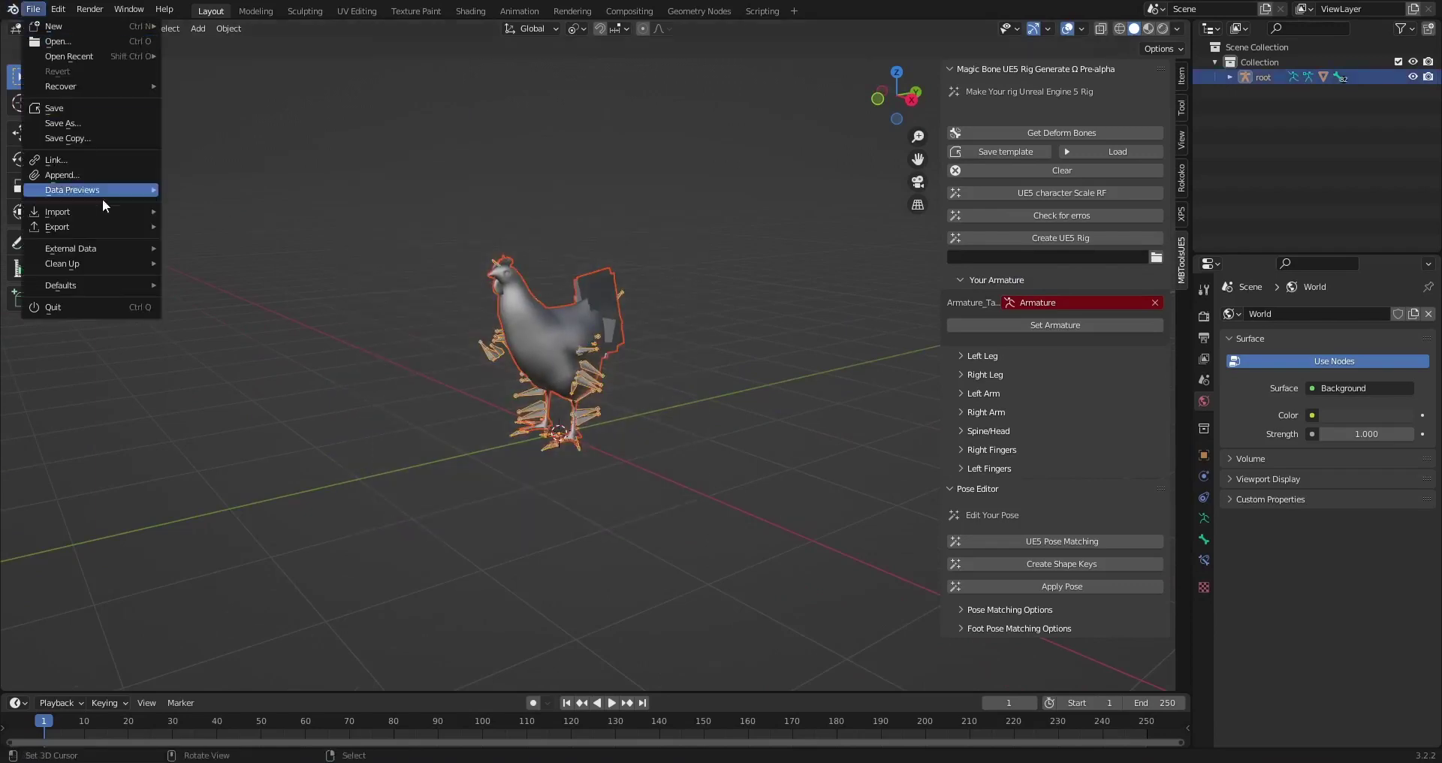
mouse_move(111, 219)
click(254, 344)
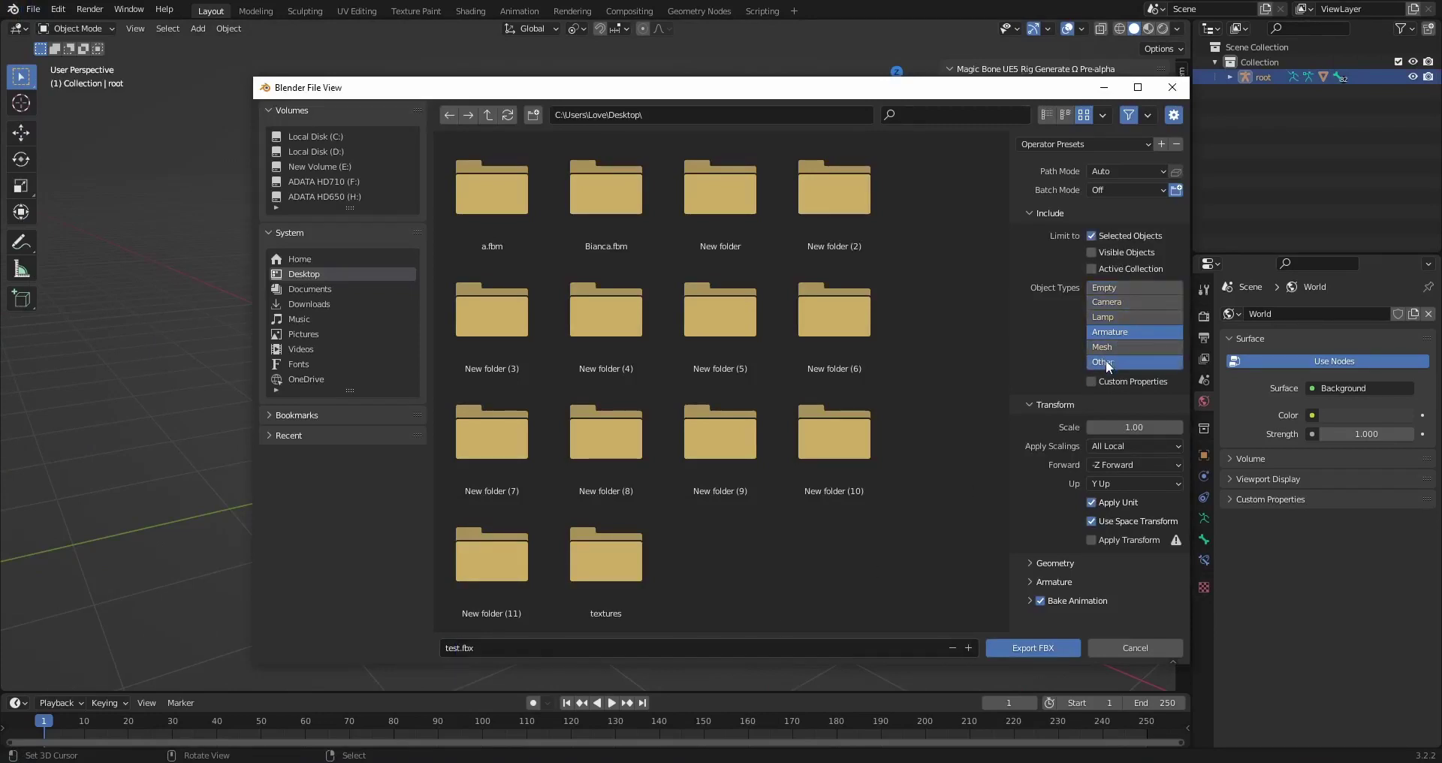
- Limit the export to selected armature and mesh objects, choose the geometry smoothing, check the armature options and export test.fbx to the Desktop
scroll(1047, 565, down, 3)
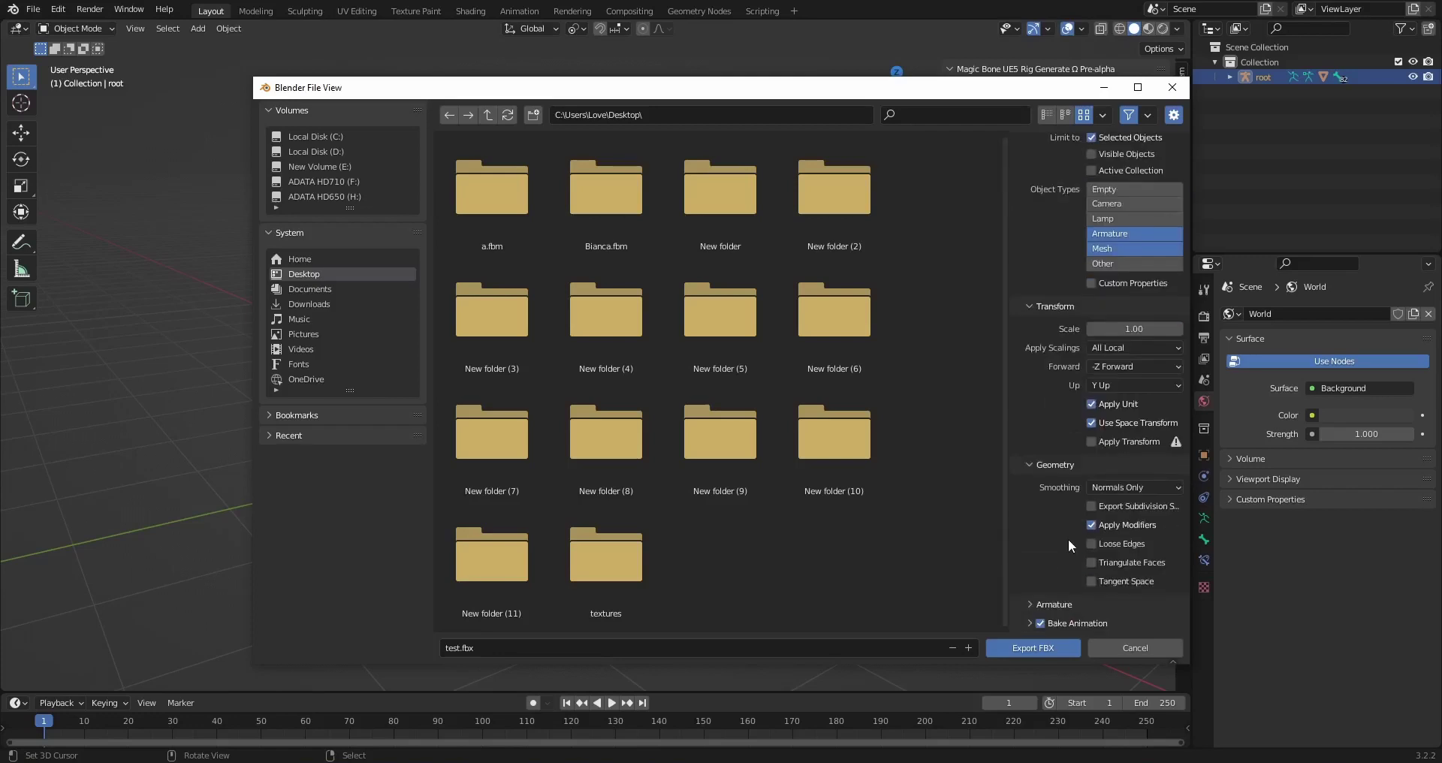
click(1111, 488)
click(1119, 521)
click(1055, 465)
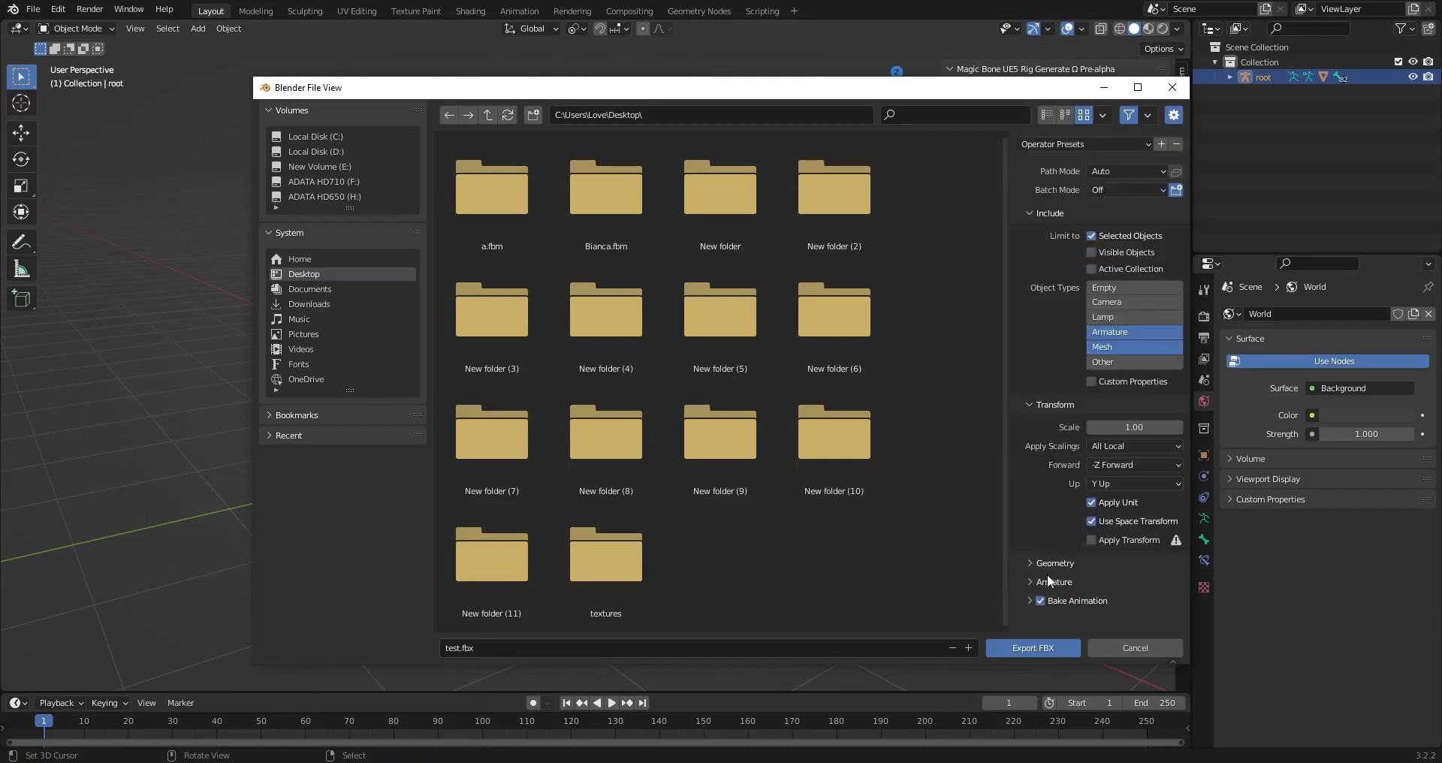
click(1052, 581)
scroll(1078, 566, down, 2)
click(1052, 503)
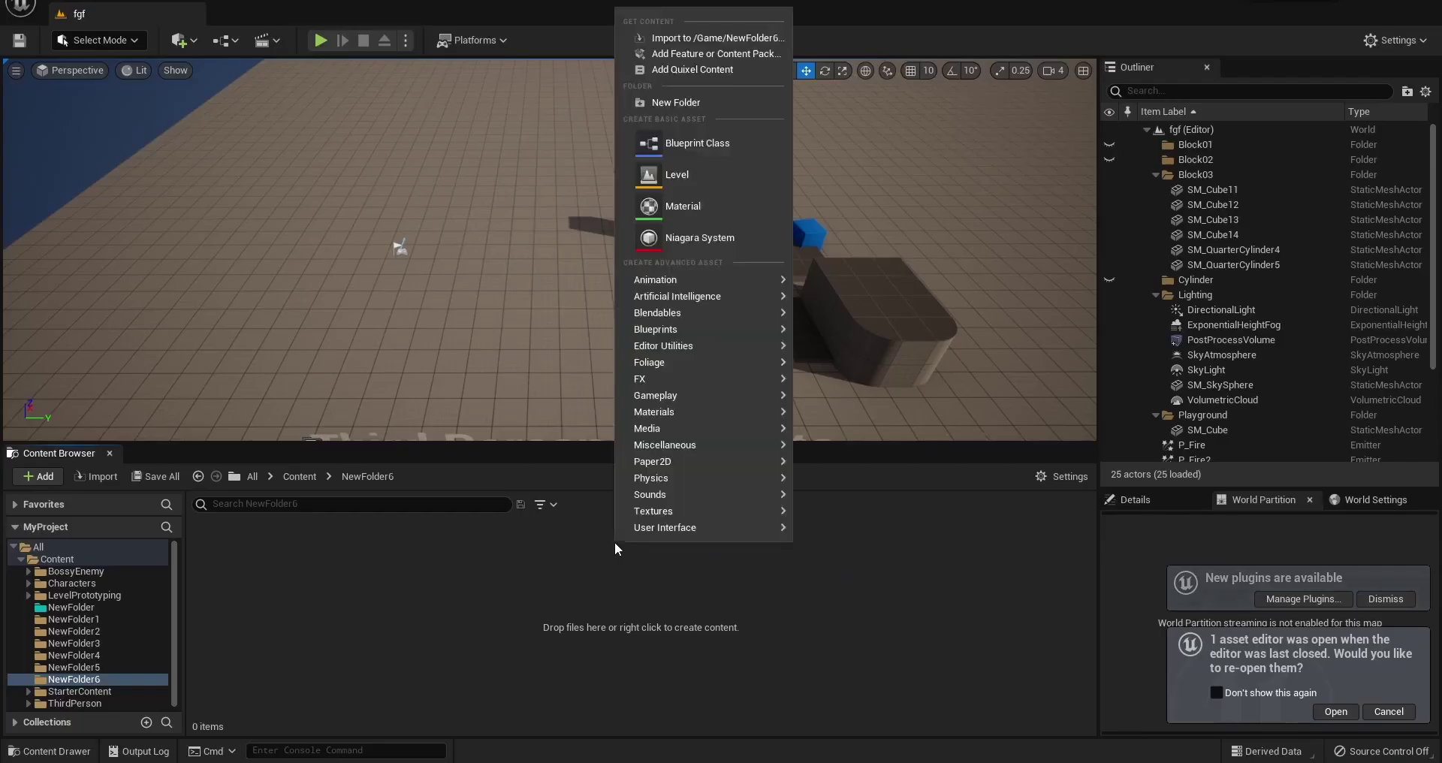
- In Unreal Editor, import test.fbx into NewFolder6 using the SK_Mannequin skeleton and dismiss the message log
click(710, 36)
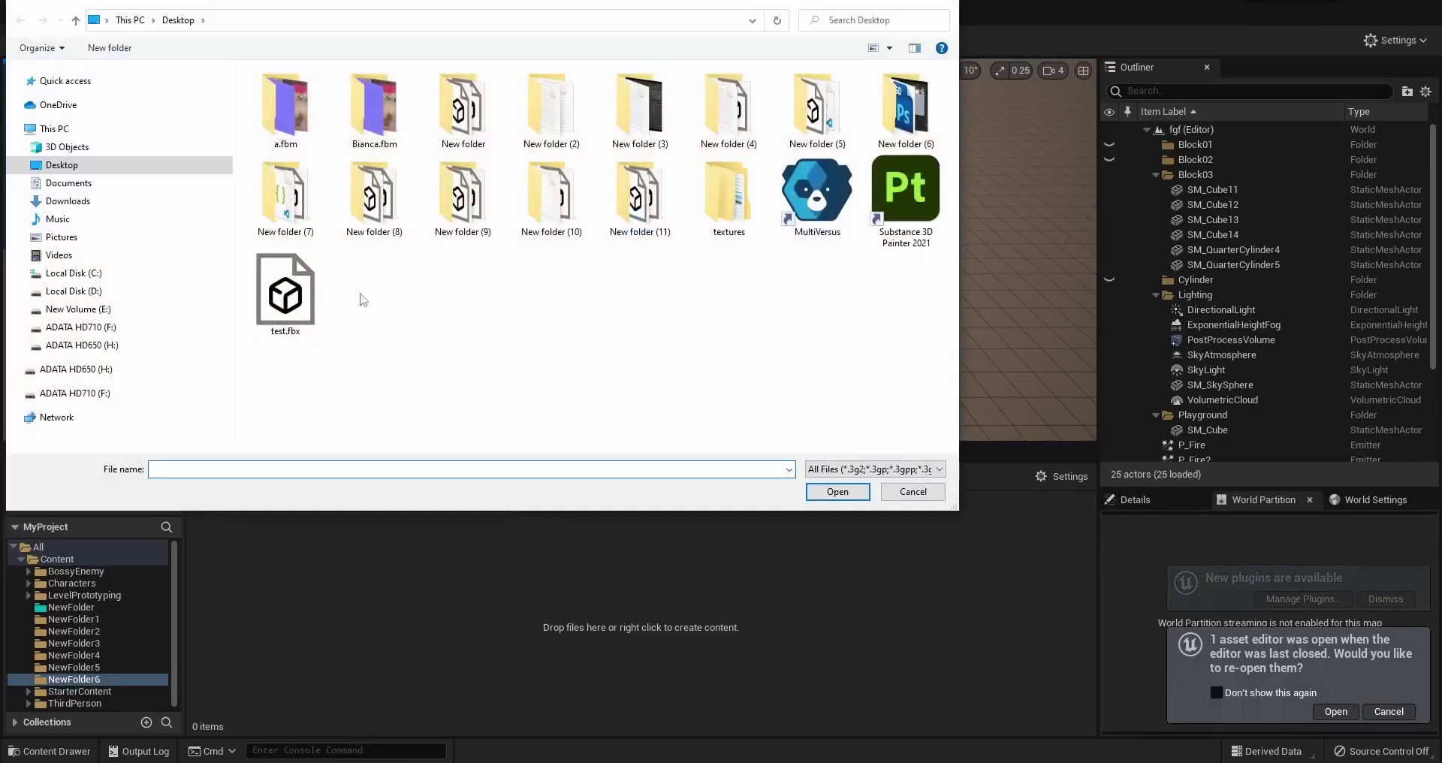
click(838, 493)
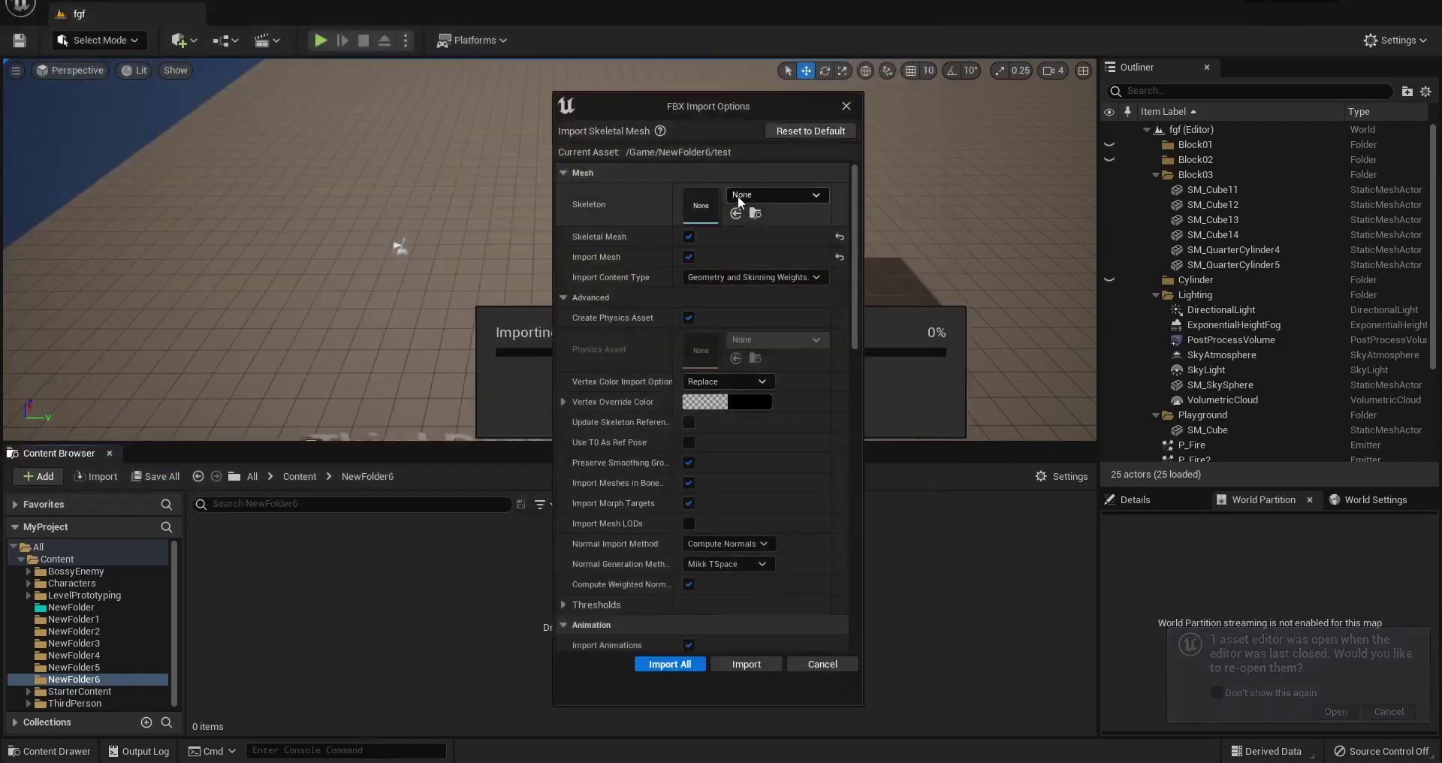
click(744, 195)
click(808, 359)
click(749, 662)
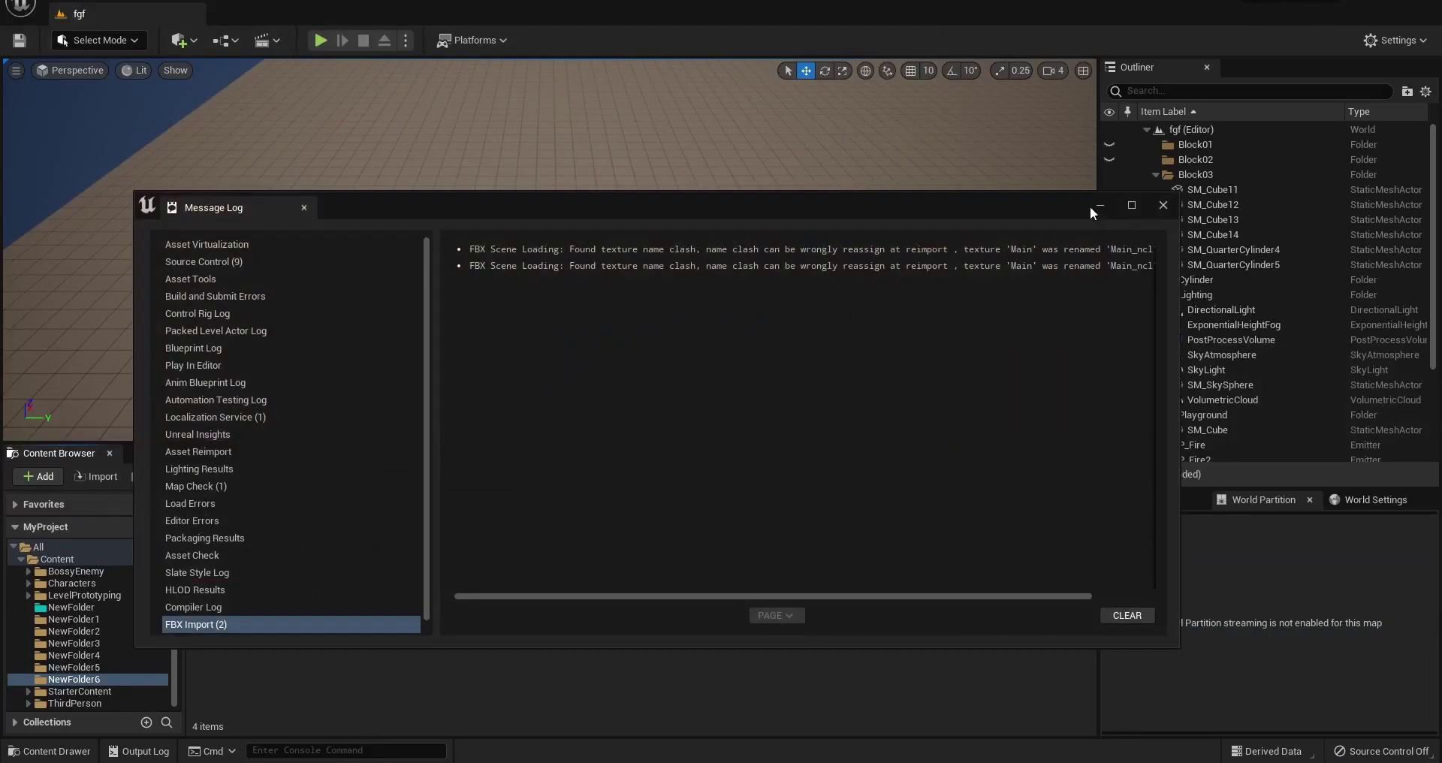
click(1091, 206)
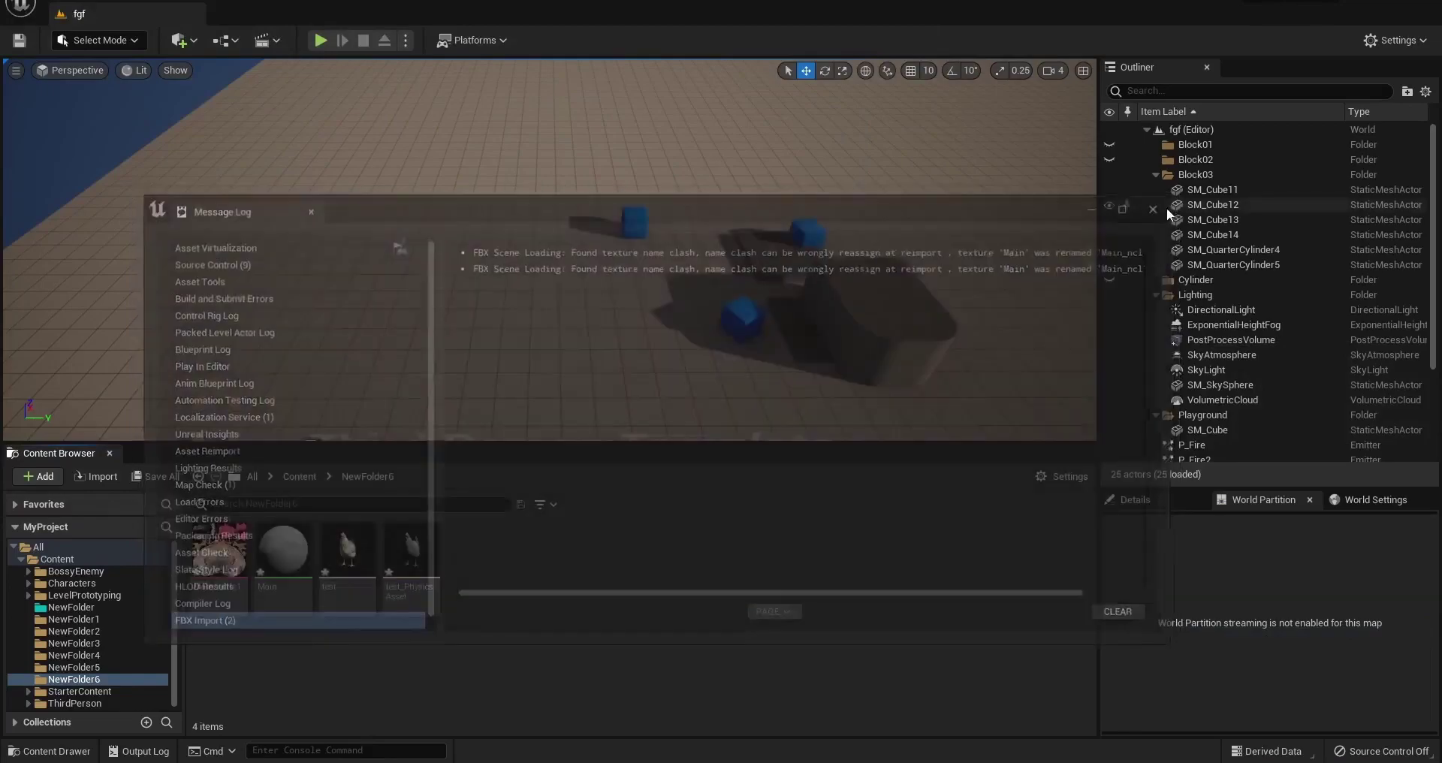
- Open the imported test skeletal mesh and show the retargeting options in its skeleton tree
double_click(347, 552)
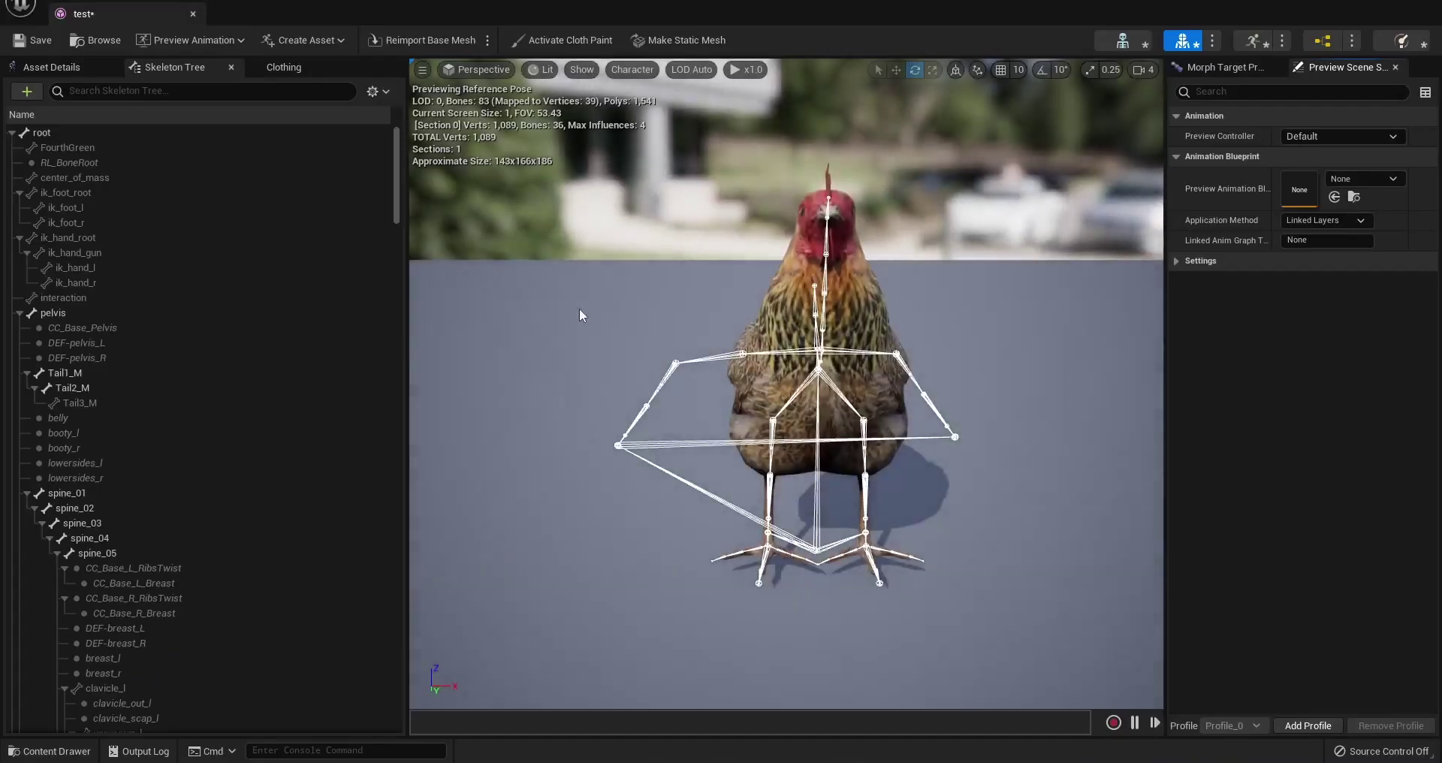
click(371, 90)
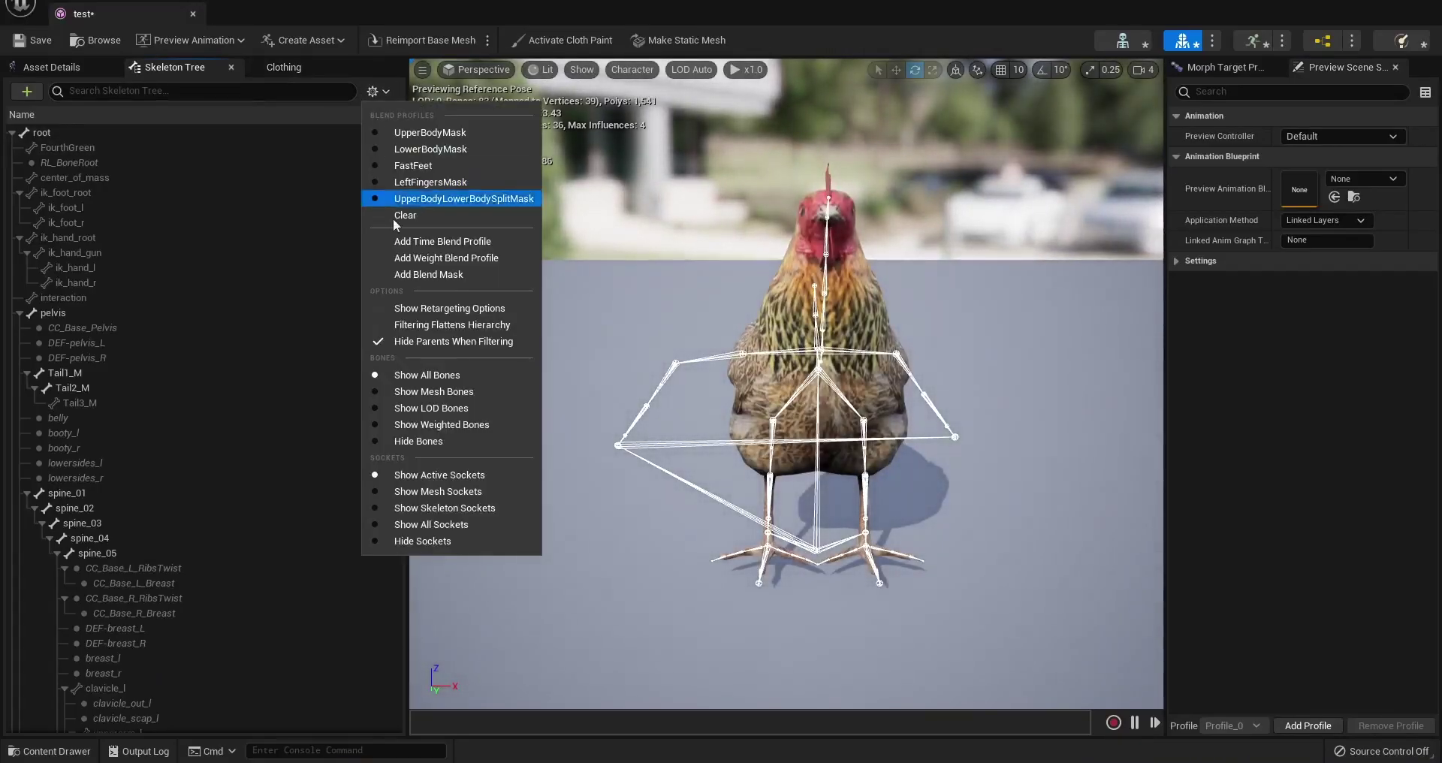
click(435, 312)
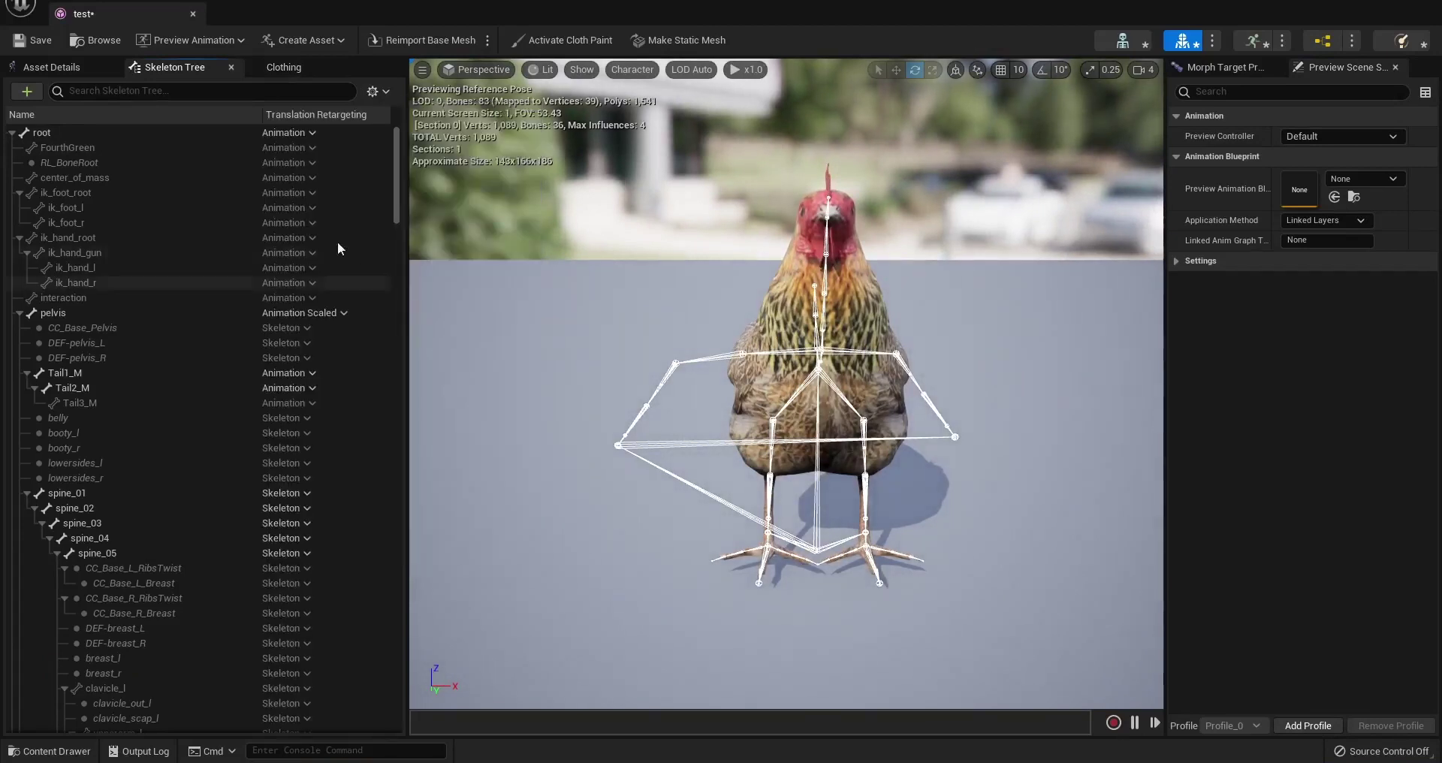
- Recursively set translation retargeting to Skeleton from the root bone down, and set the root bone itself to Animation
right_click(287, 134)
click(387, 263)
click(287, 135)
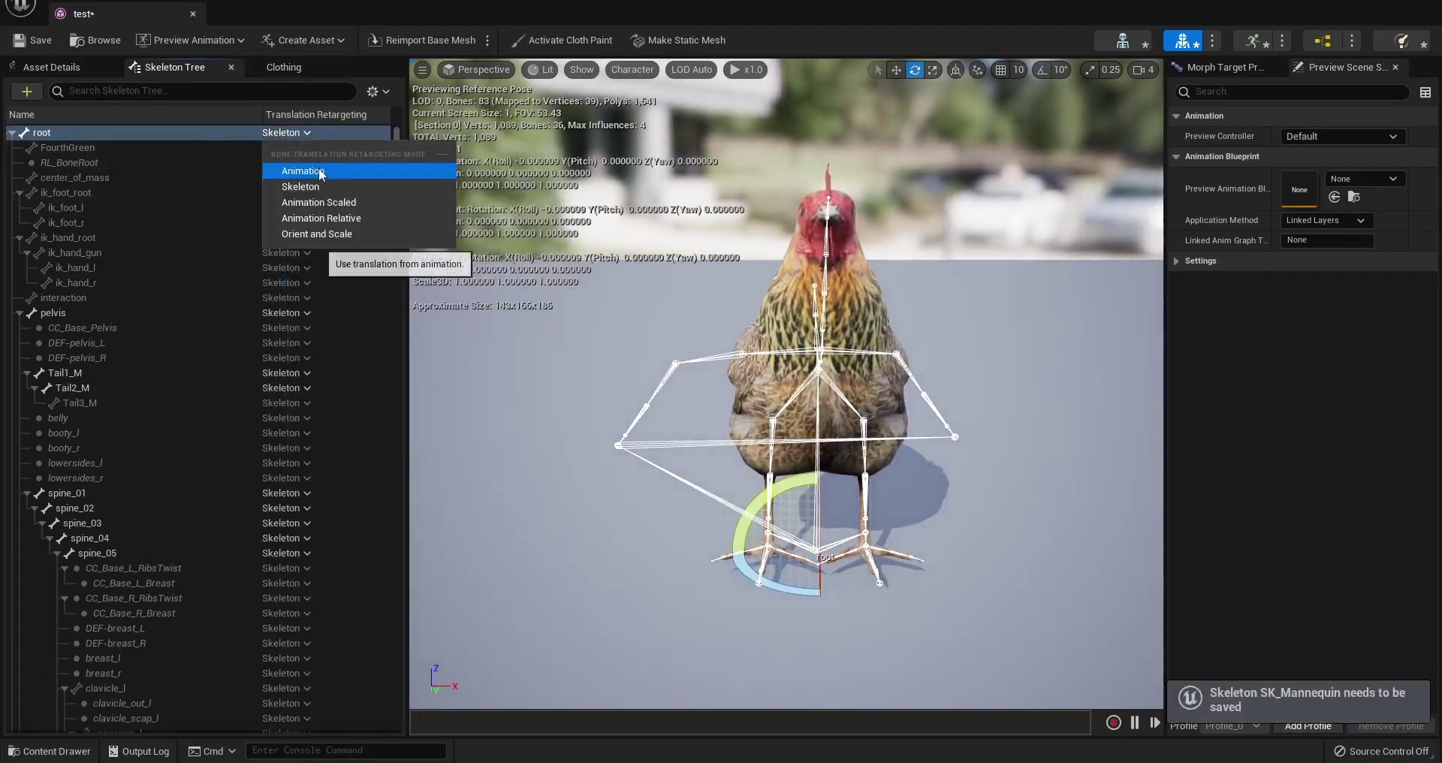
click(319, 170)
- Set translation retargeting recursively to Animation for the bones from FourthGreen through interaction, and set the pelvis to Animation Scaled
click(244, 148)
shift+click(258, 297)
right_click(258, 297)
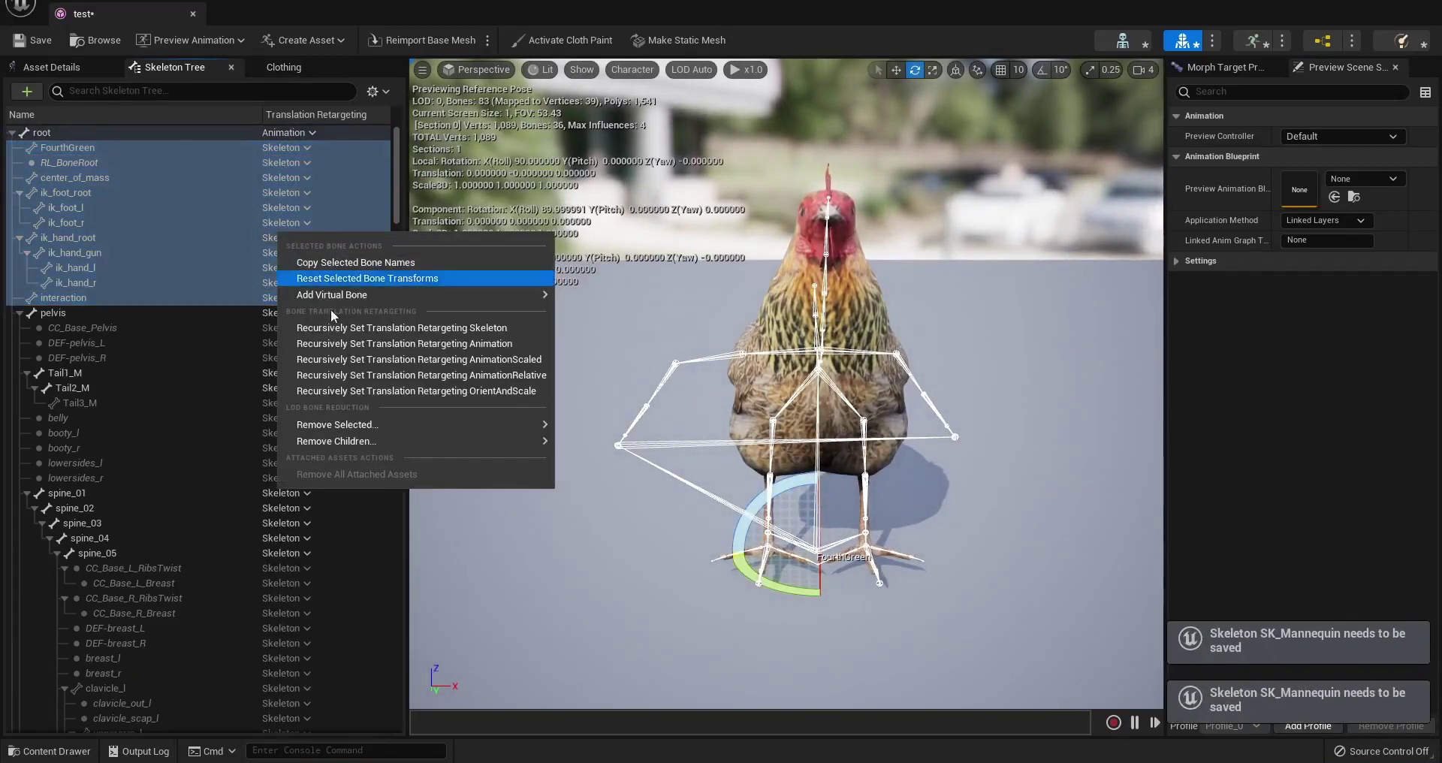
click(338, 345)
click(286, 312)
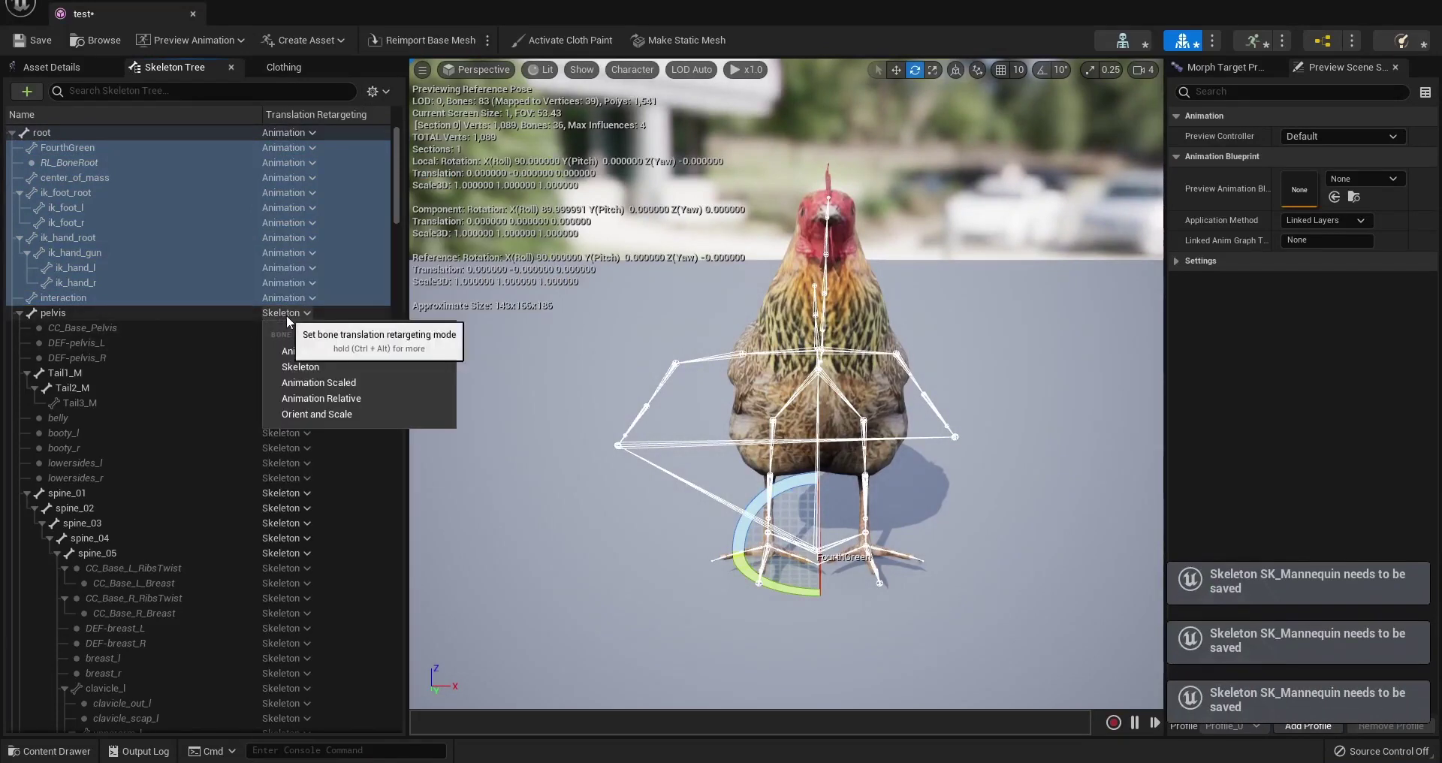
click(344, 382)
click(182, 311)
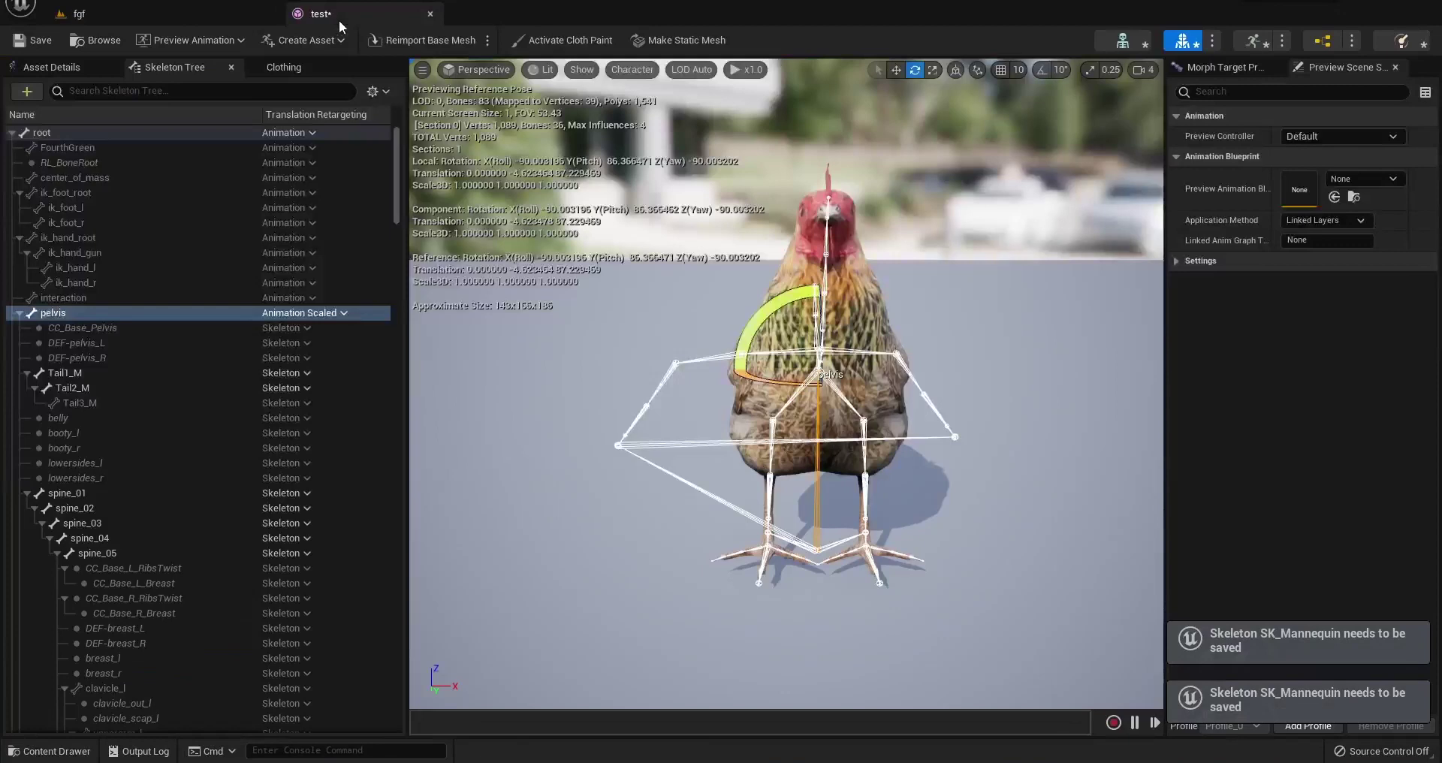
- Return to the fgf level and open the BP_ThirdPersonCharacter blueprint from the ThirdPerson Blueprints folder
click(139, 14)
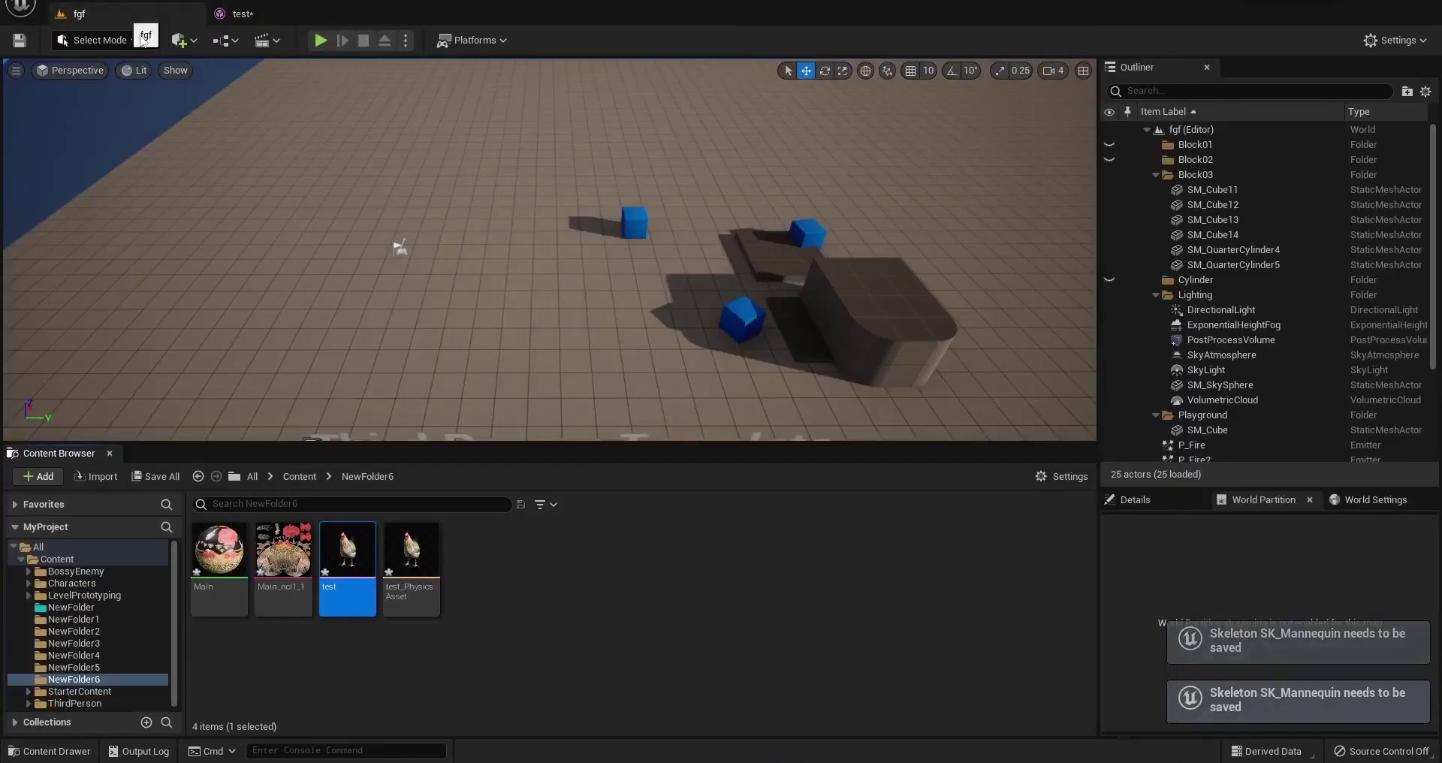
click(300, 477)
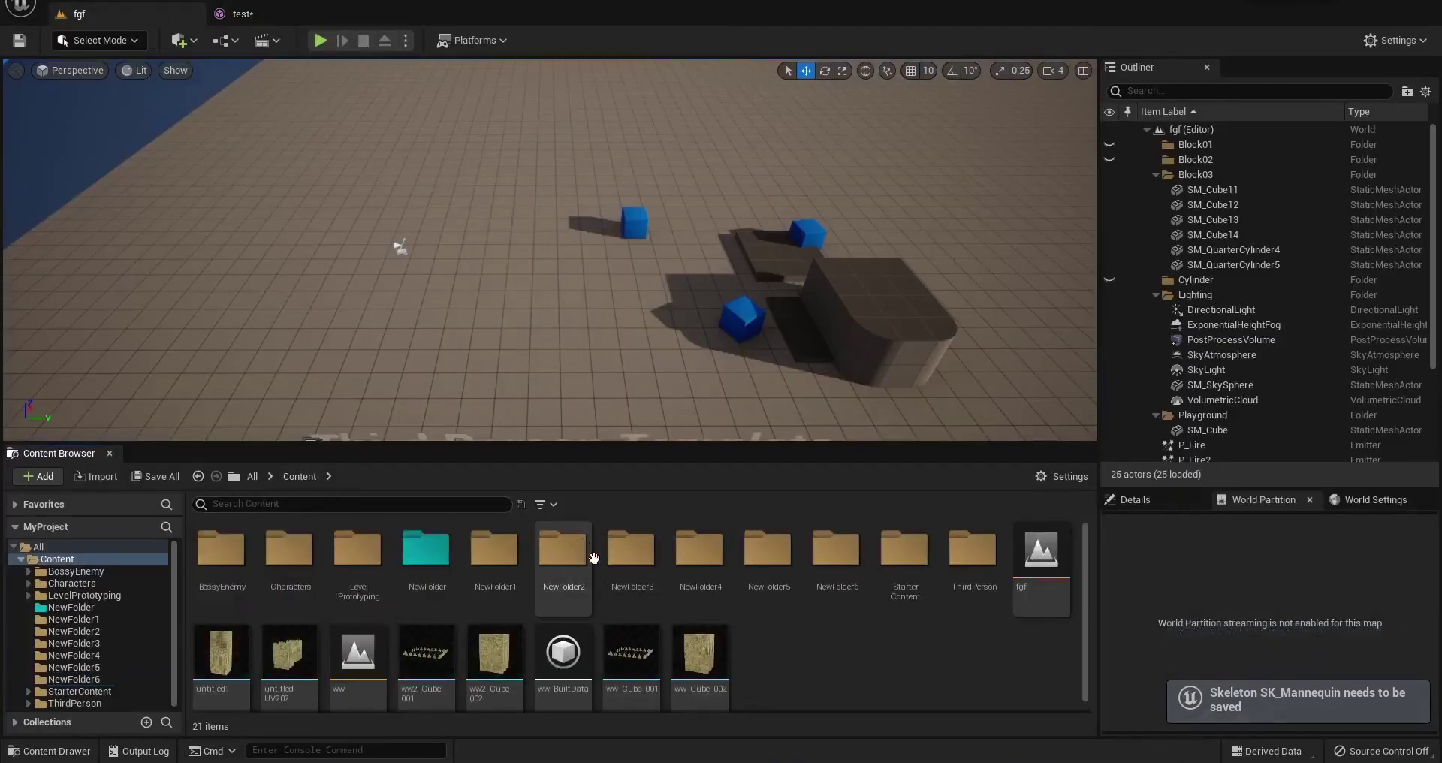
double_click(951, 555)
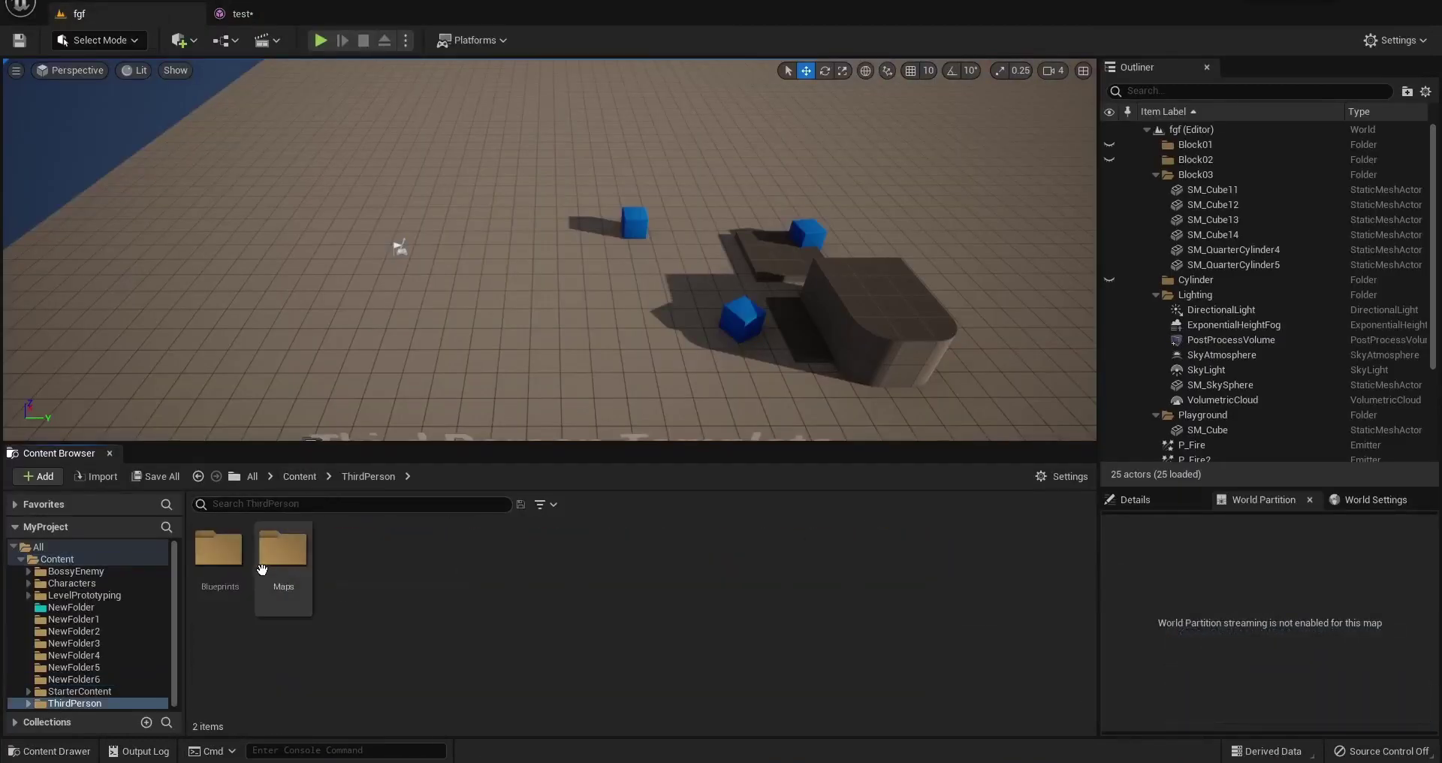
double_click(219, 553)
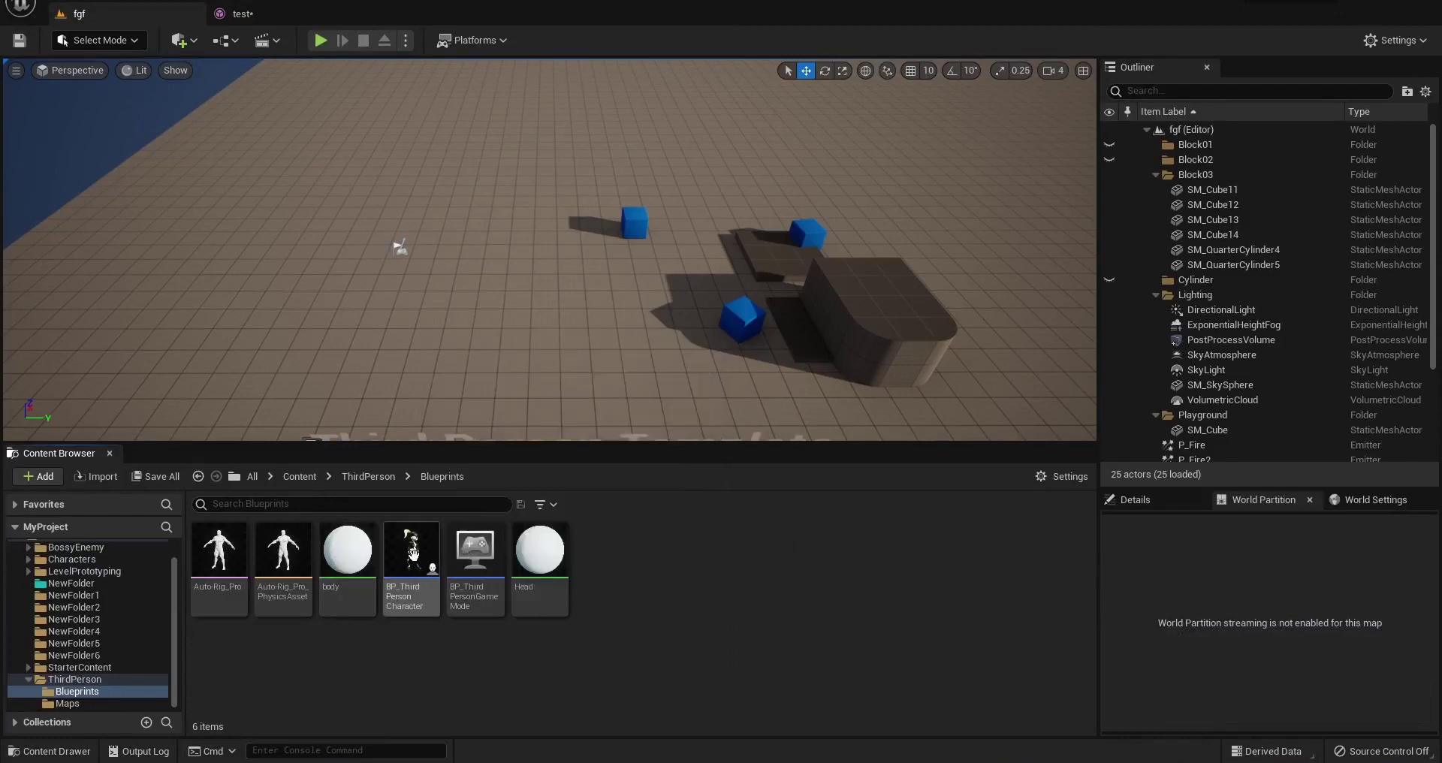
double_click(413, 554)
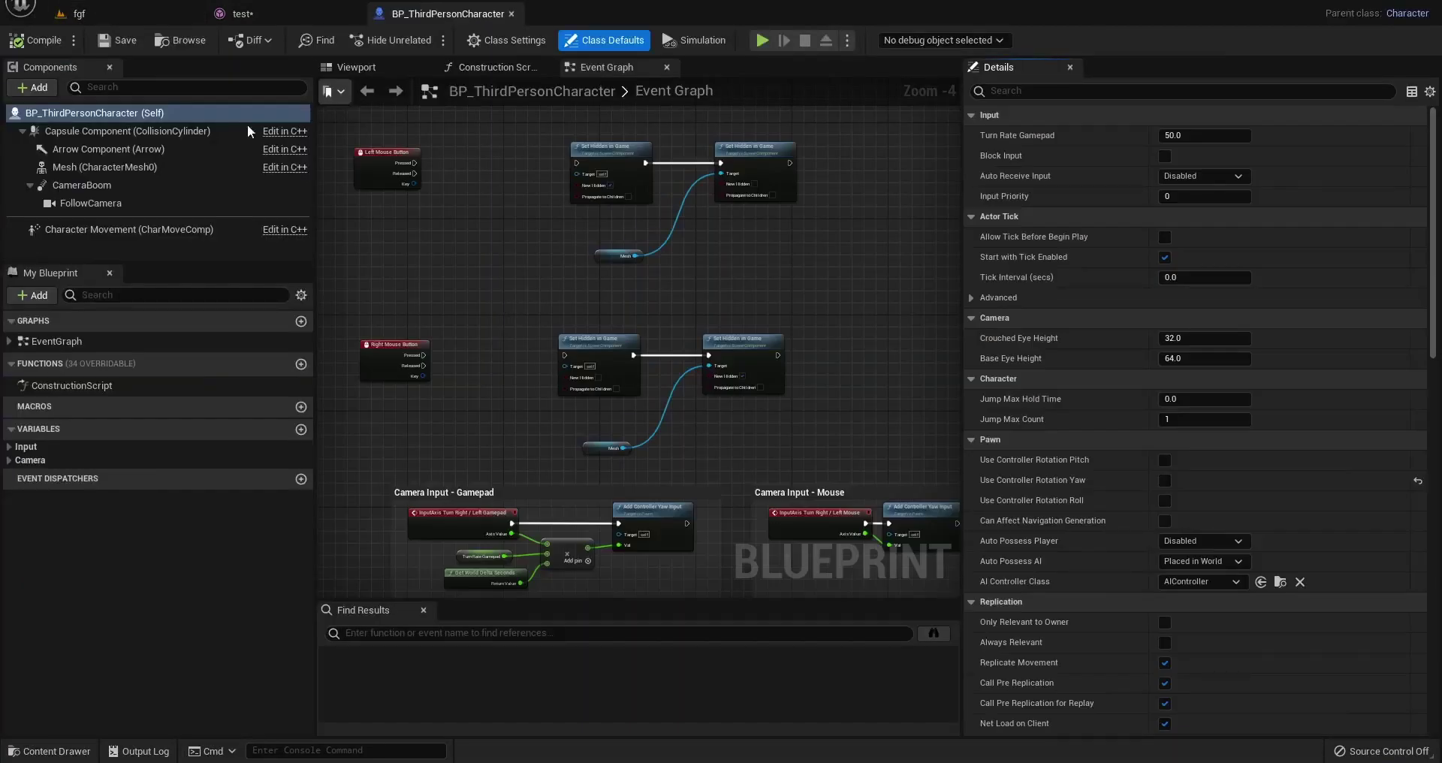
- Assign the test skeletal mesh to the character's Mesh component
click(110, 165)
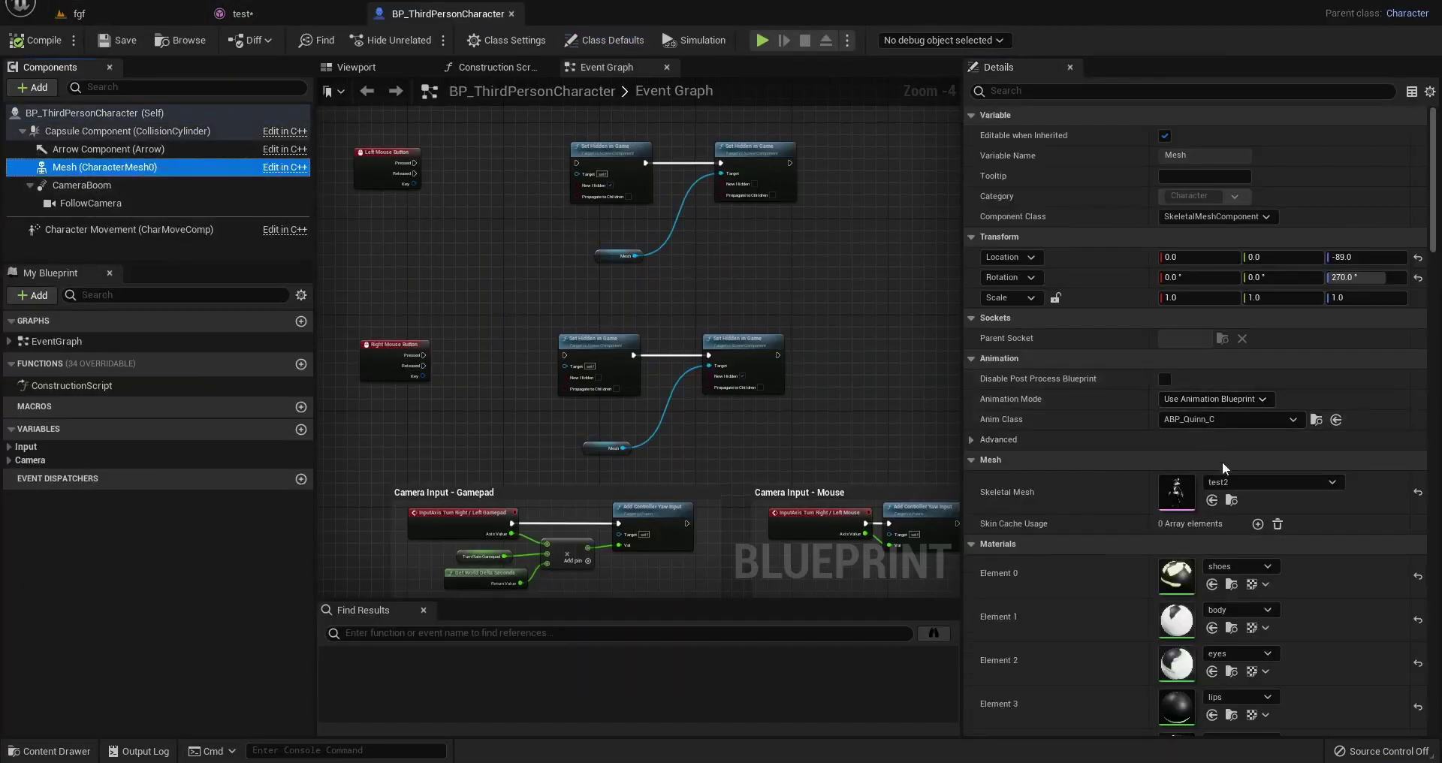
click(1248, 483)
click(1247, 403)
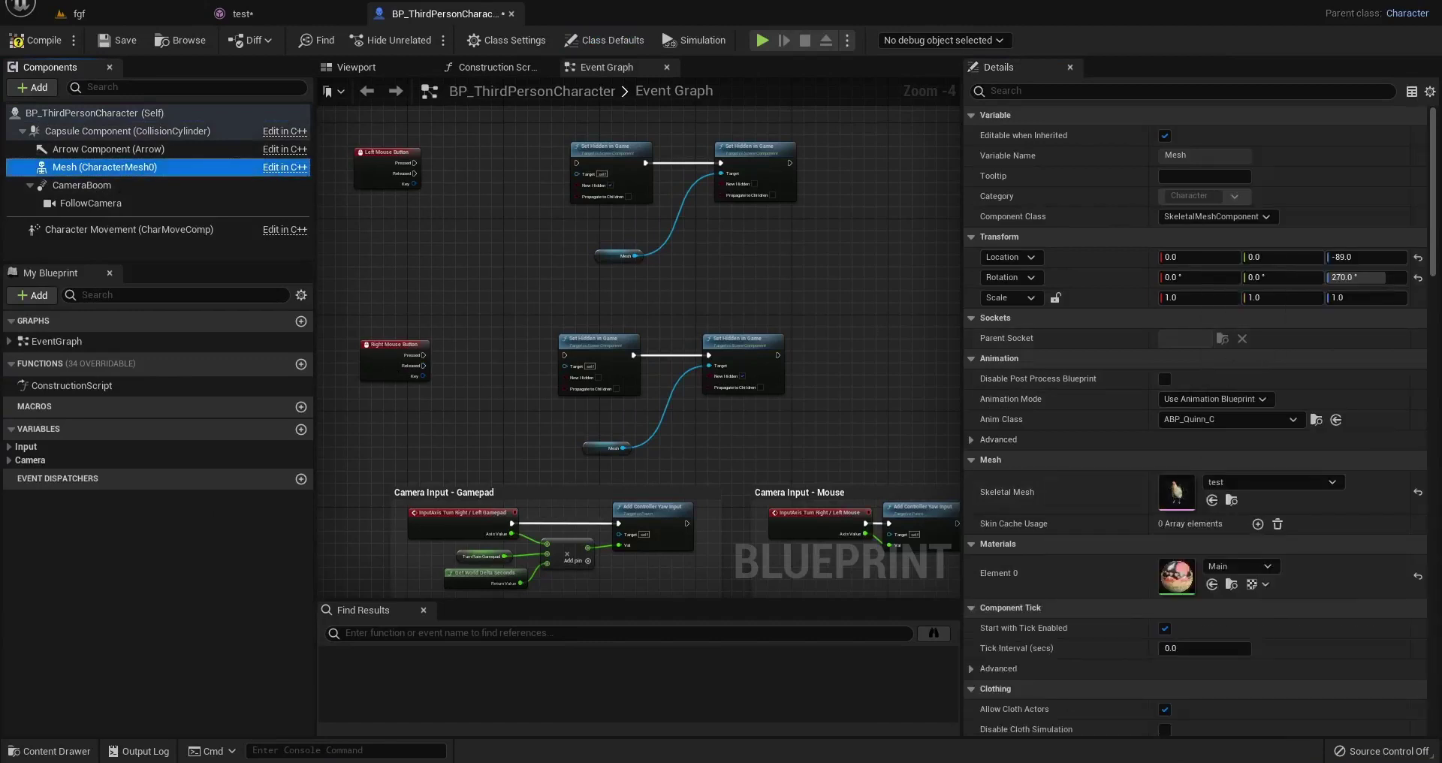
- Play the fgf level in the editor and walk the chicken character around in several directions to check its animation
click(130, 15)
key(alt+p)
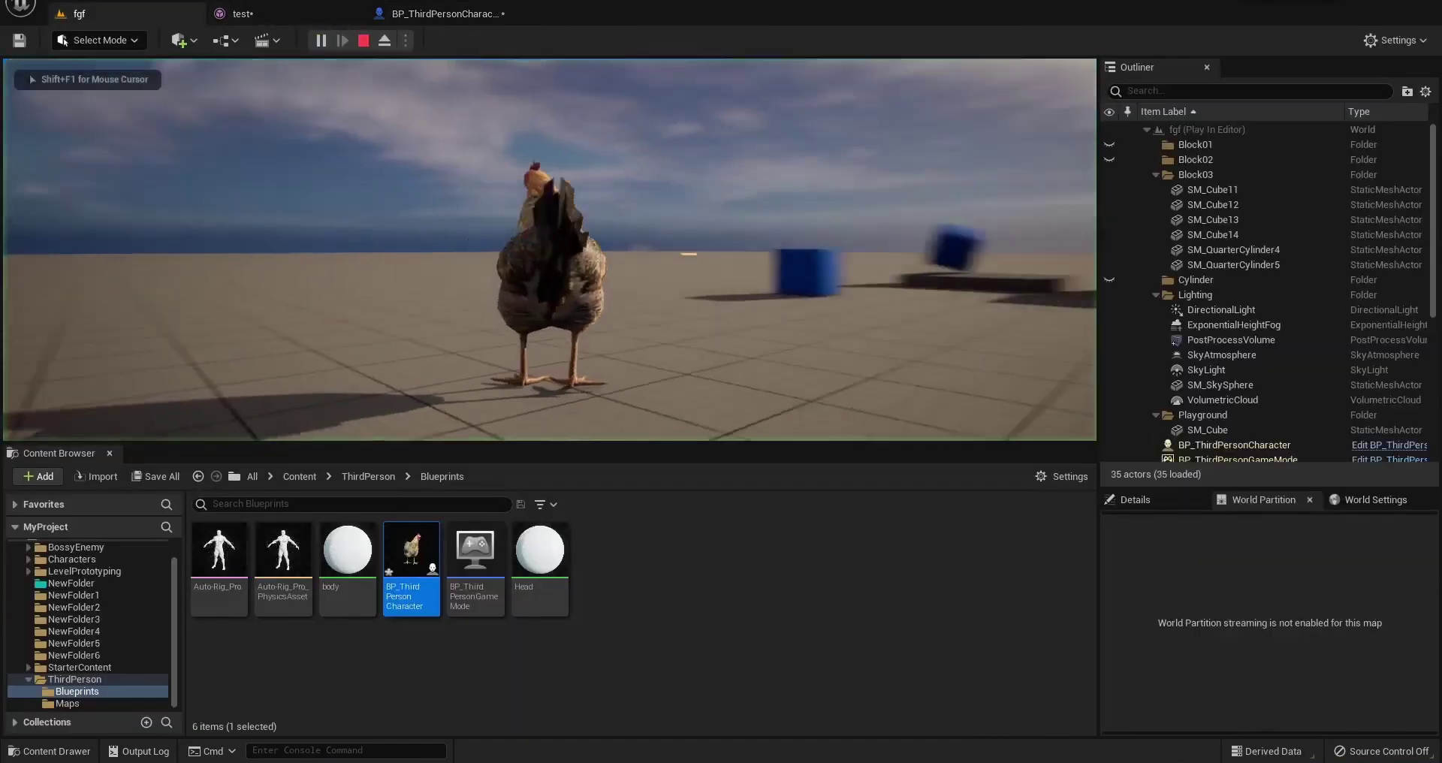
key(w)
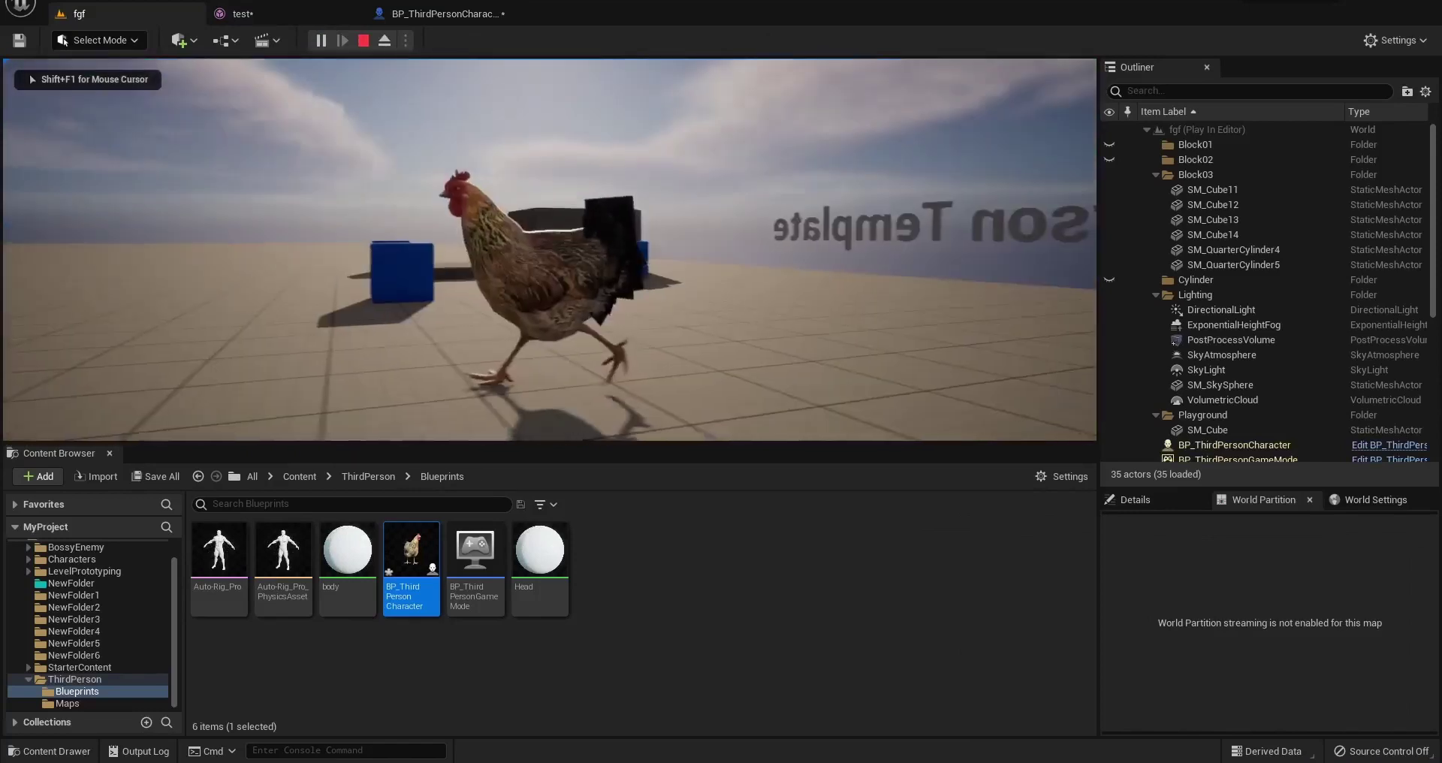
key(s)
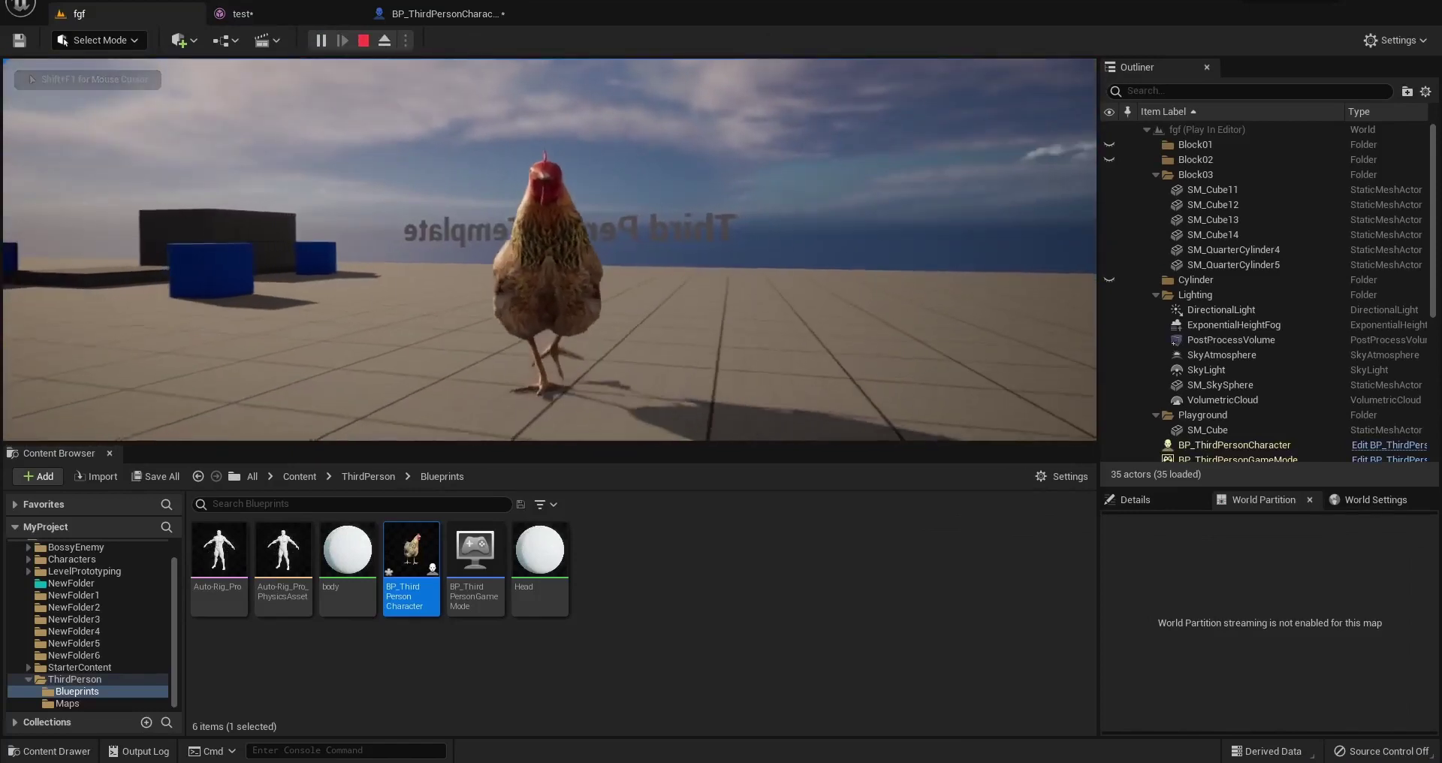
key(a)
key(w)
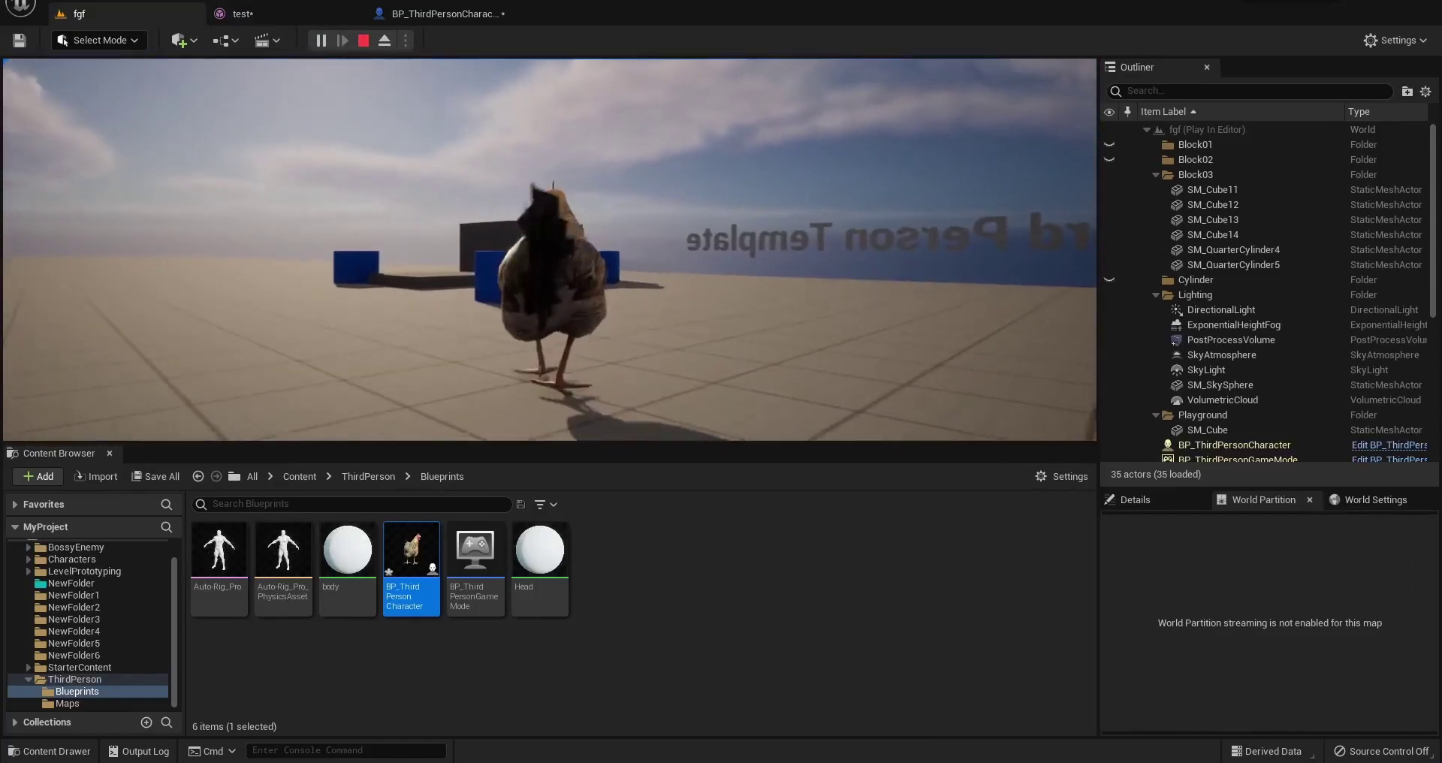
key(d)
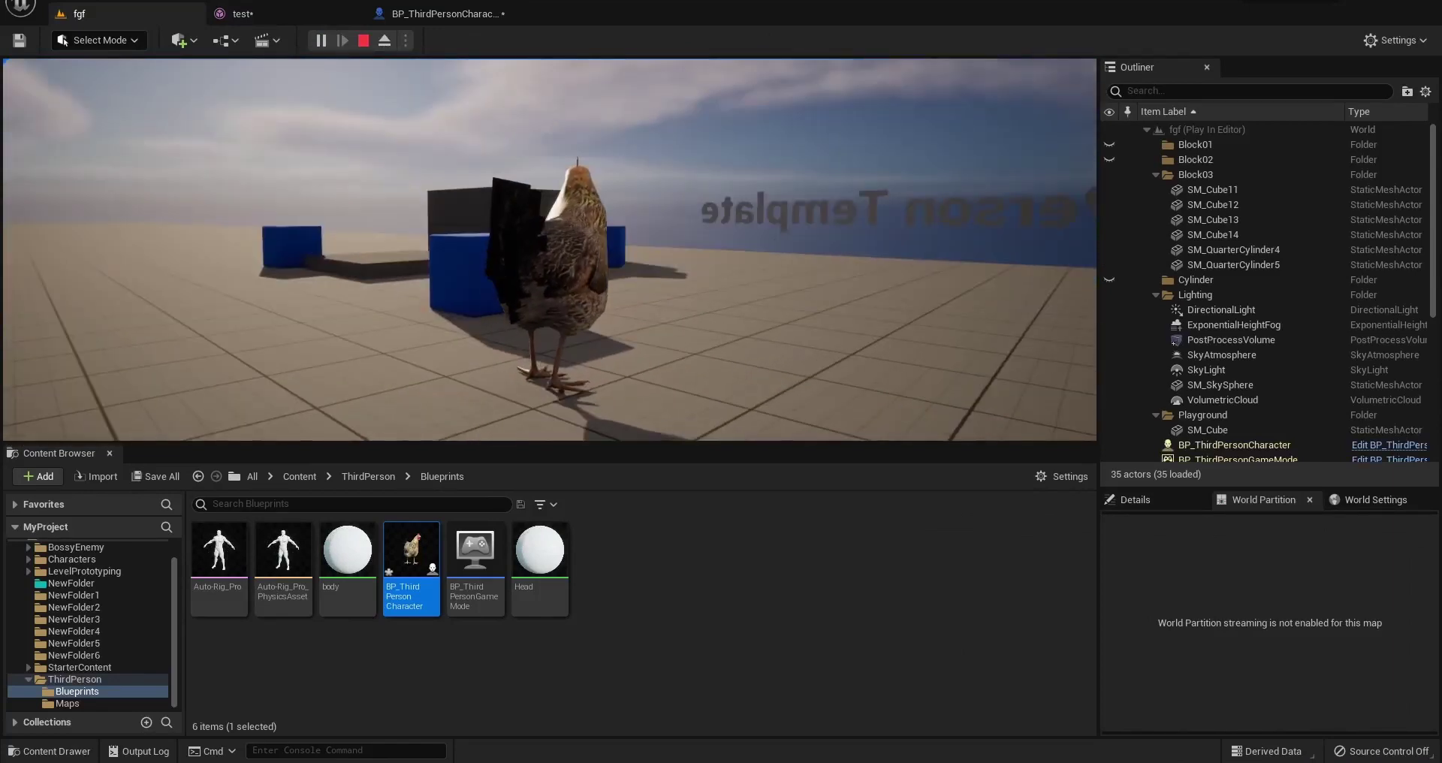
- Switch the running game to full screen and run the chicken around the blocks and open floor to examine its movement
key(F11)
key(w)
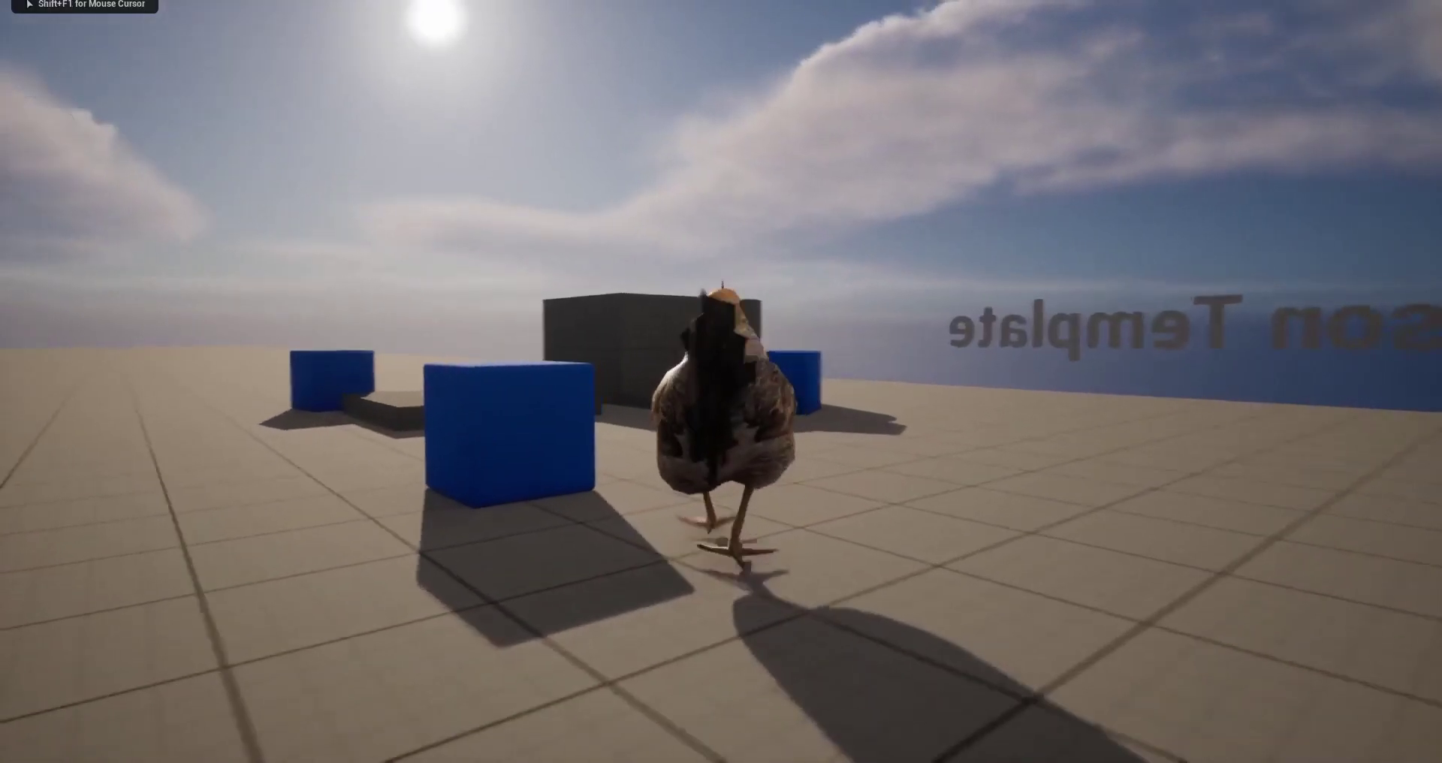
key(a)
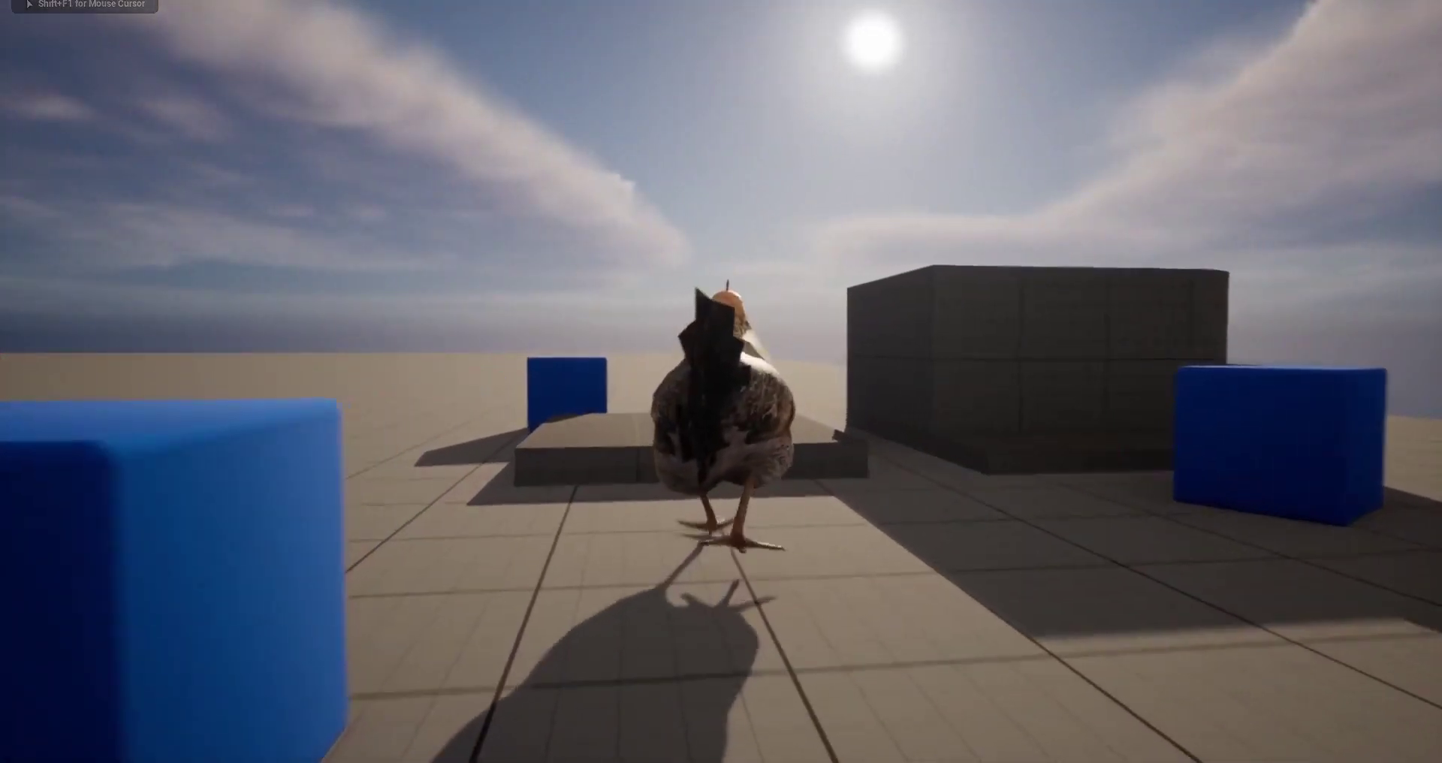
key(d)
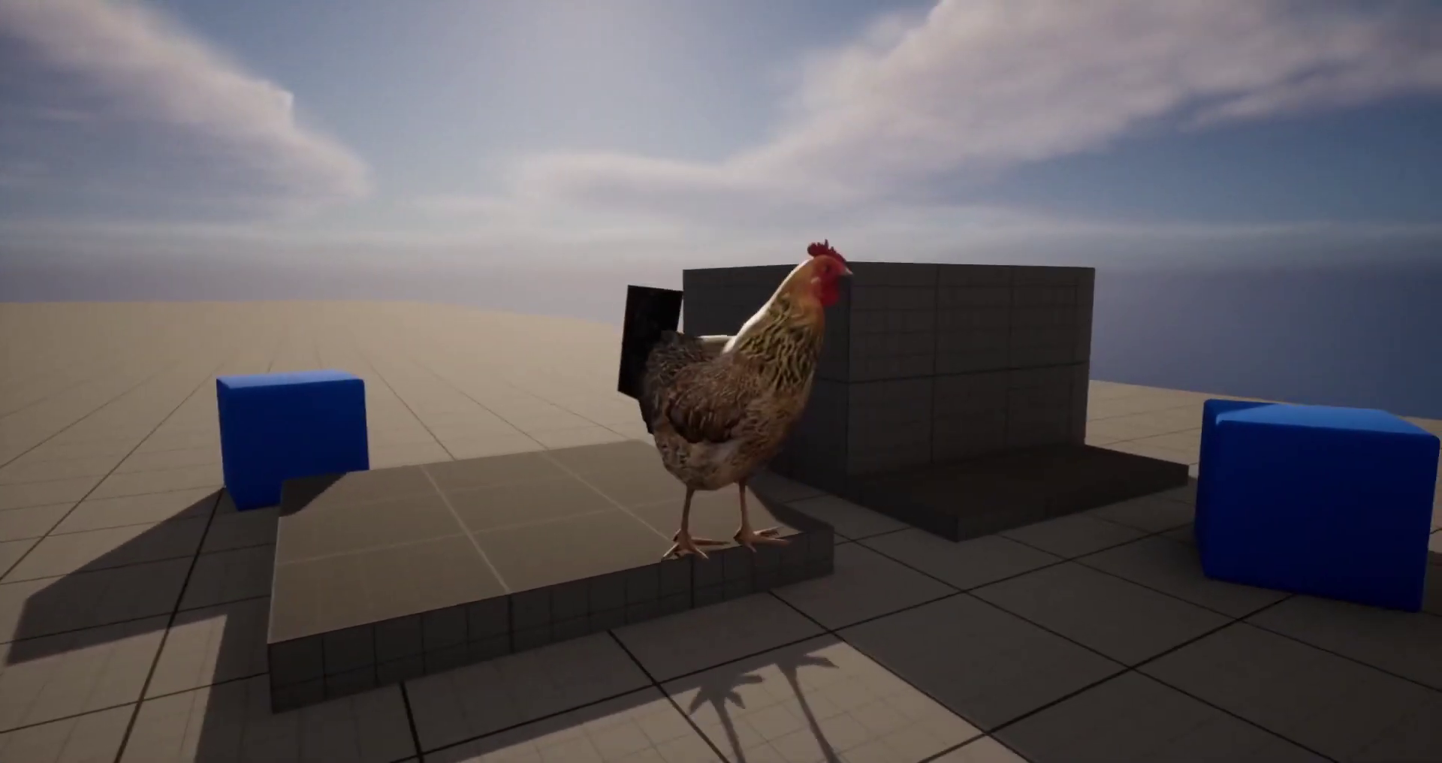
key(s)
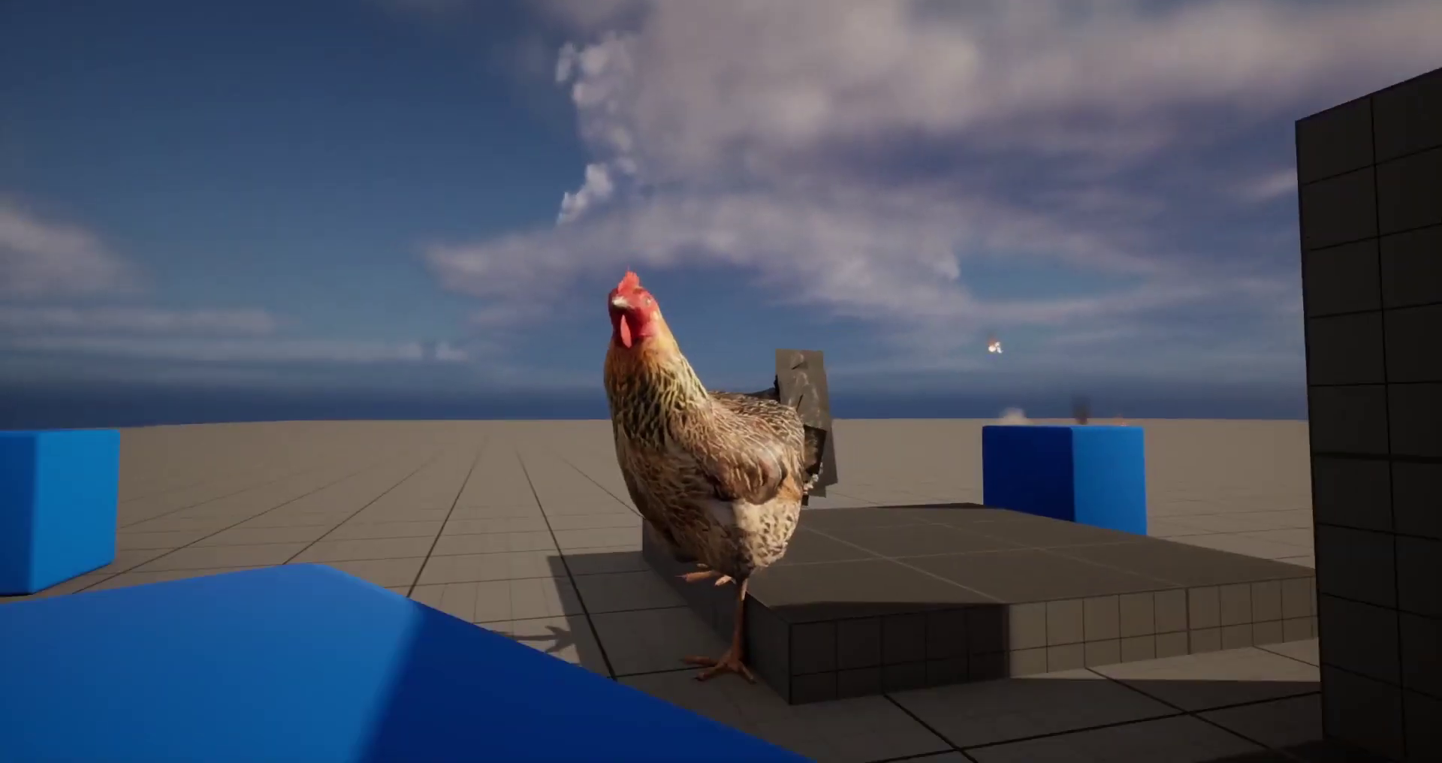
key(w)
key(w)
key(w)
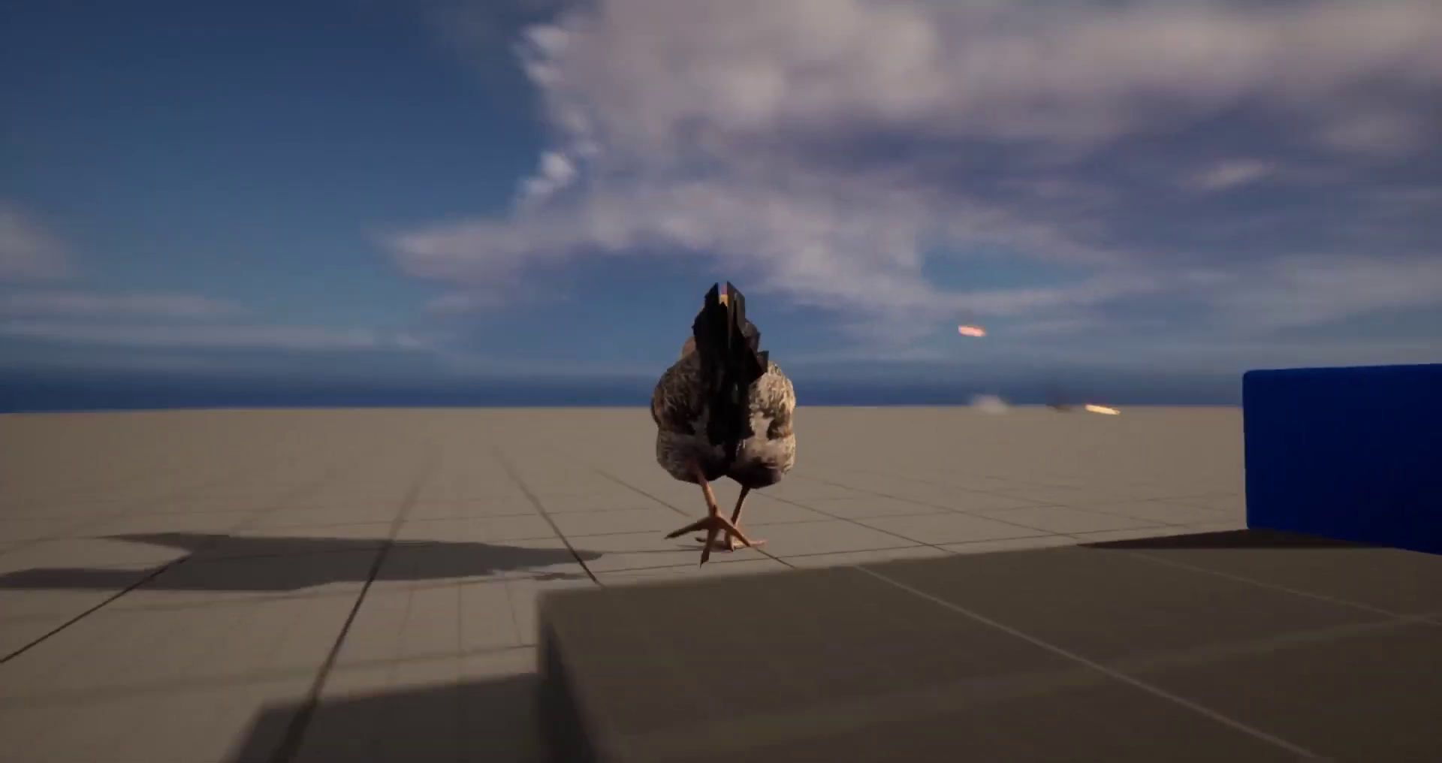
key(s)
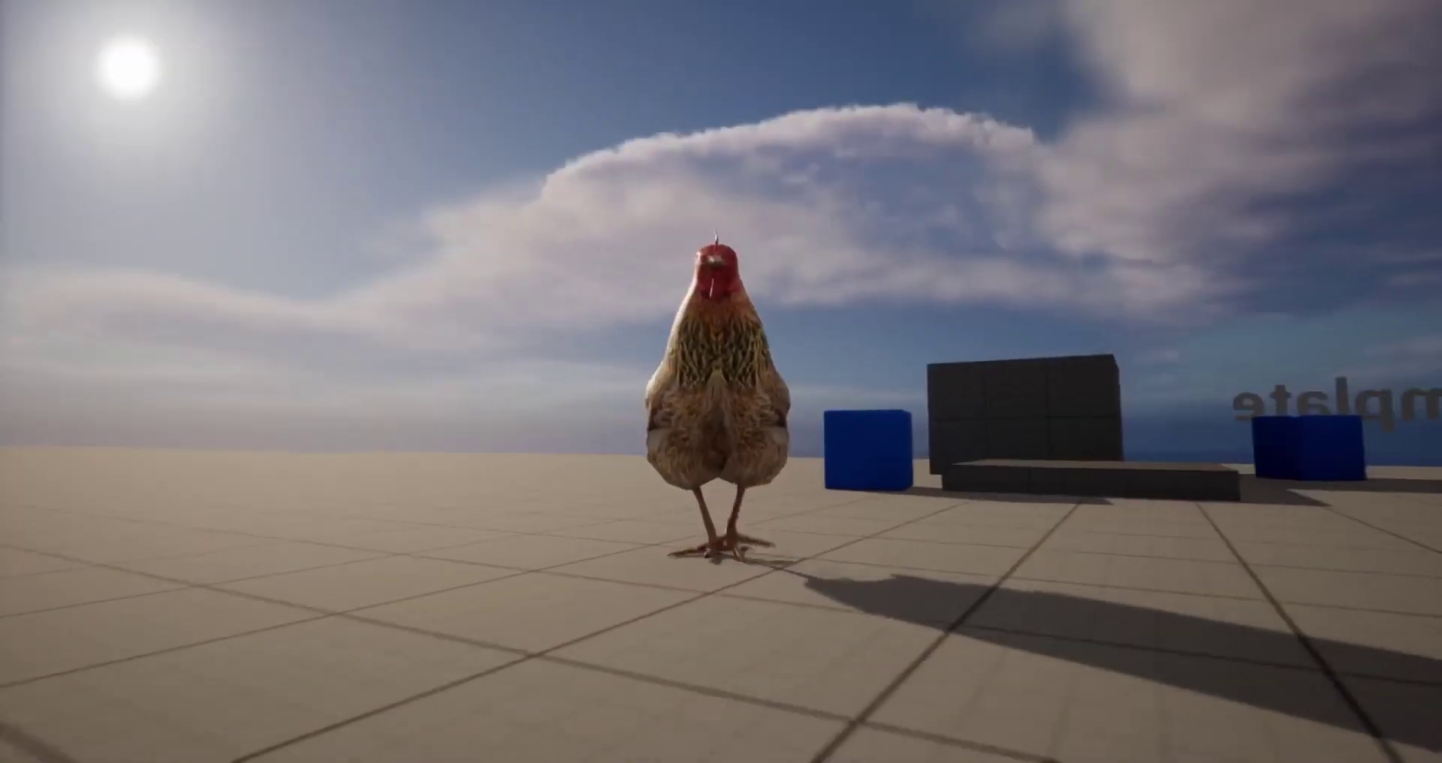
key(a)
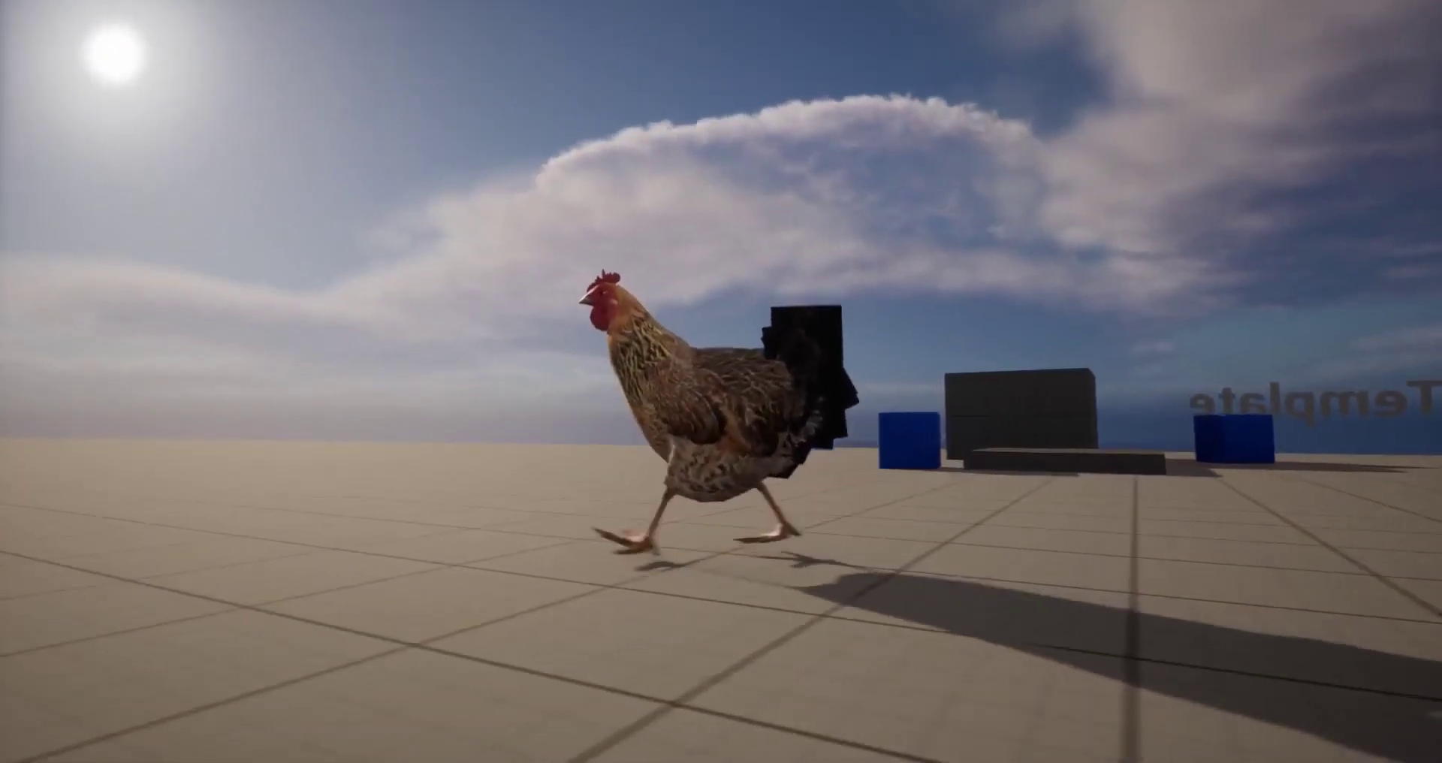
key(w)
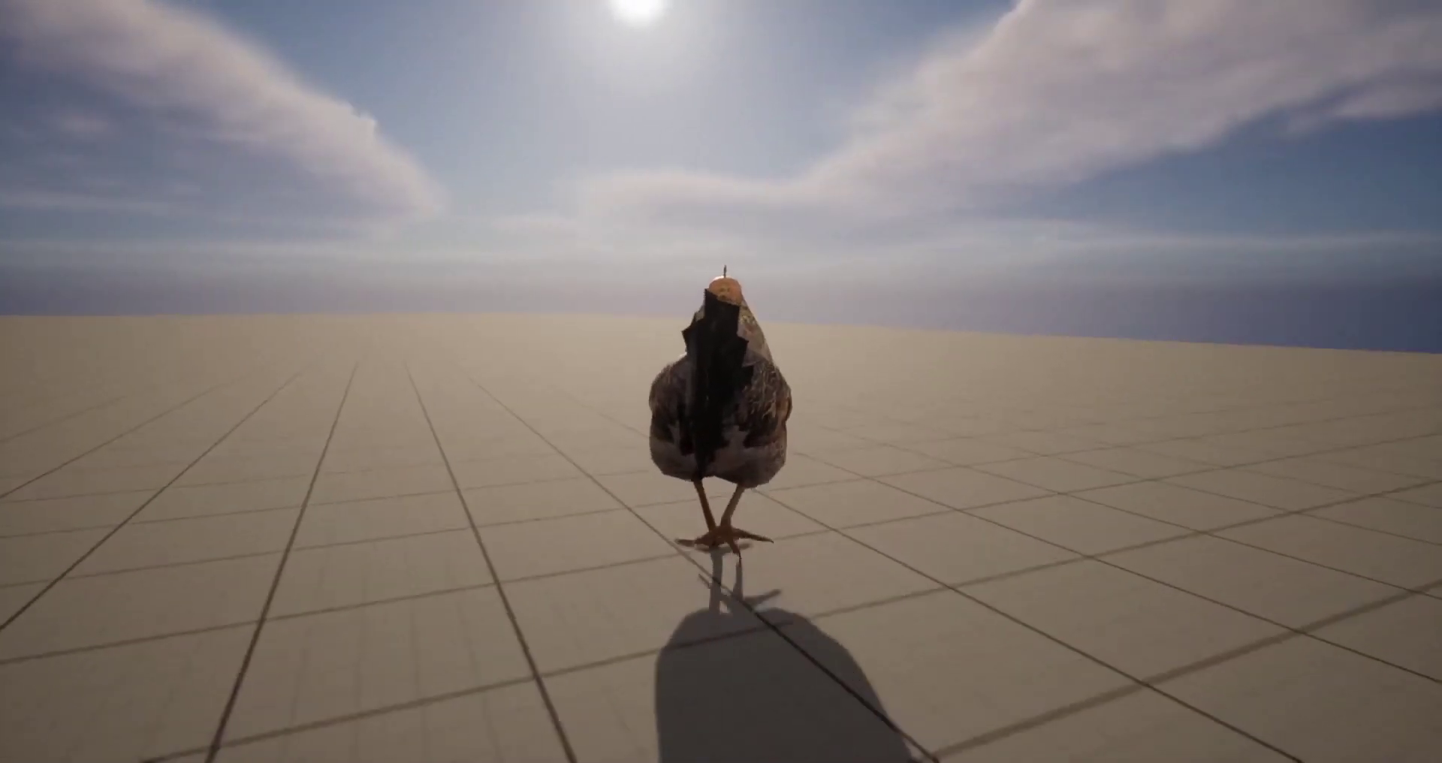
key(s)
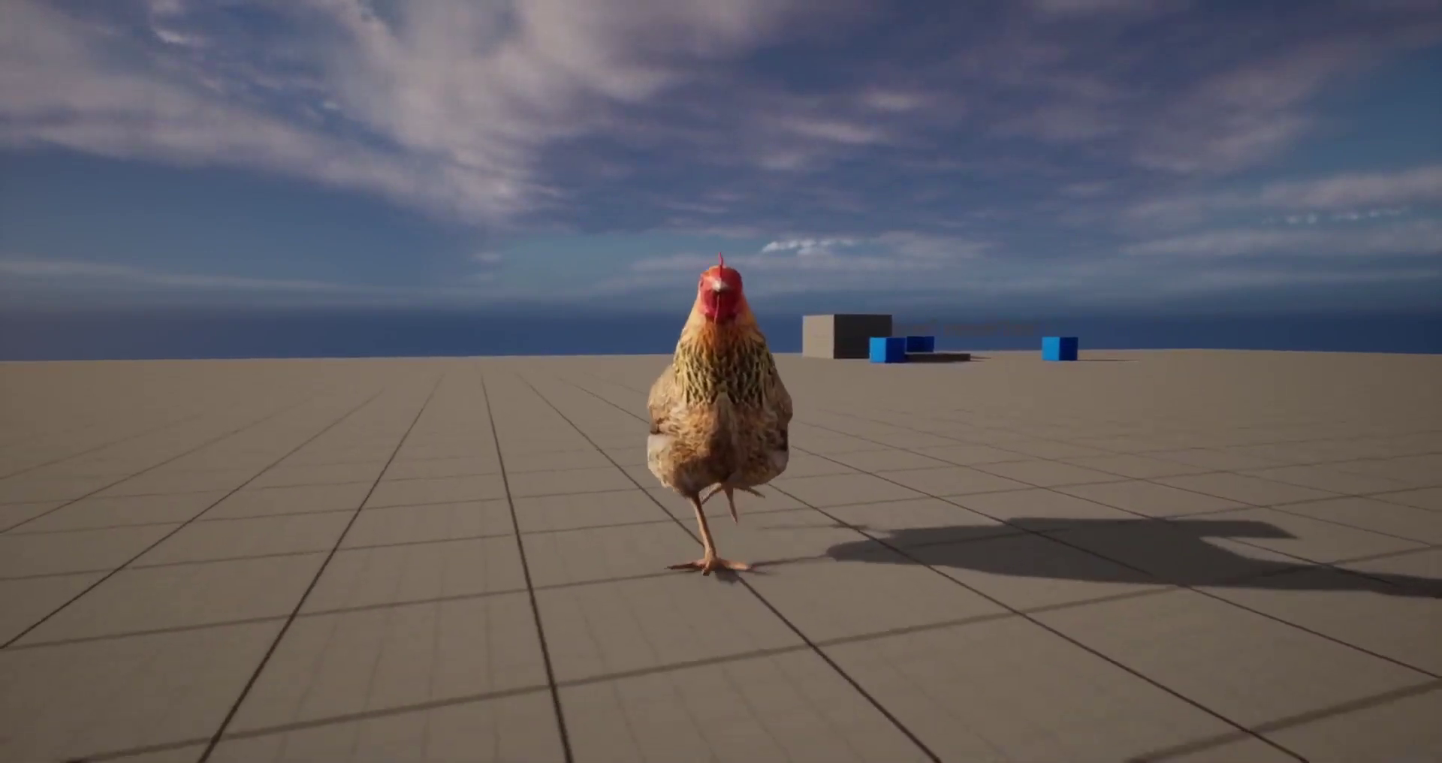
key(w)
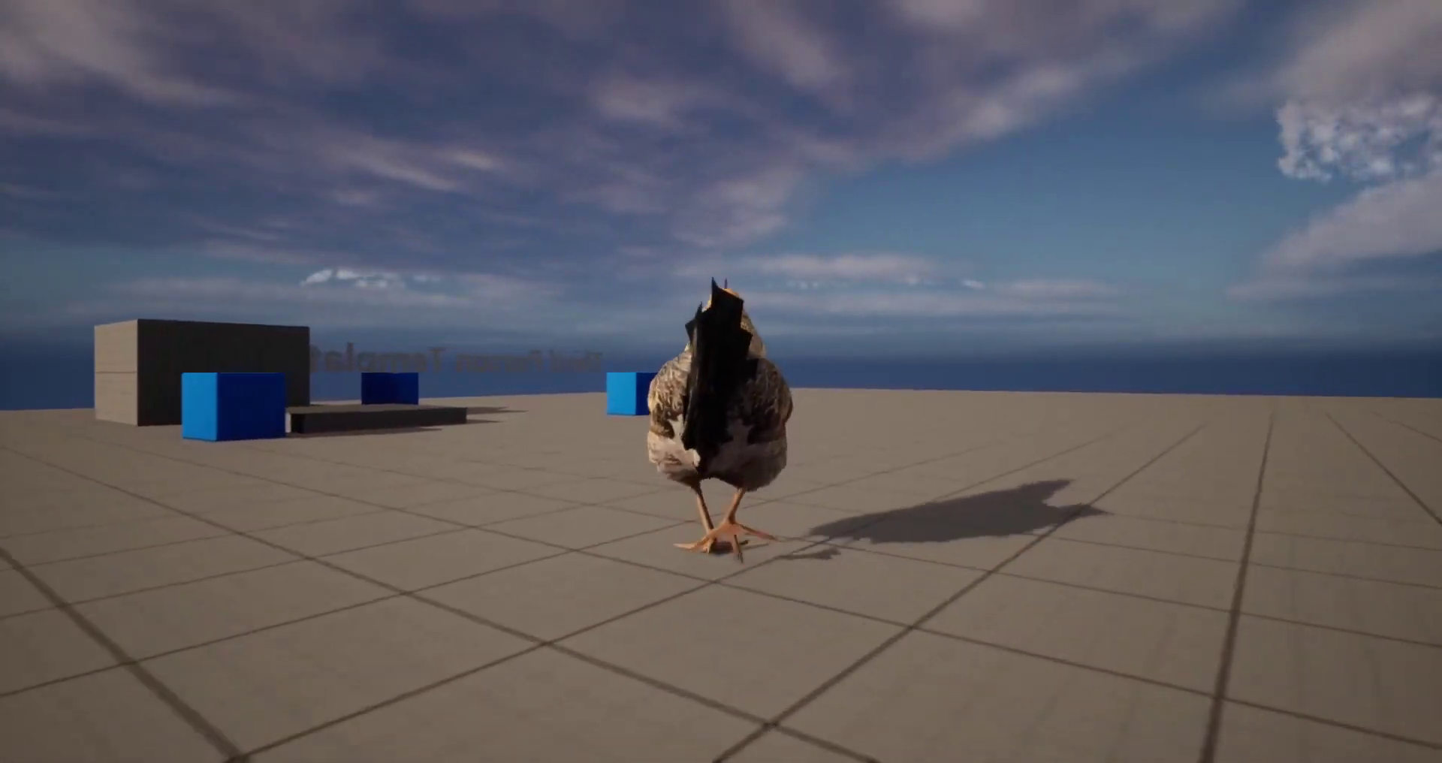
key(a)
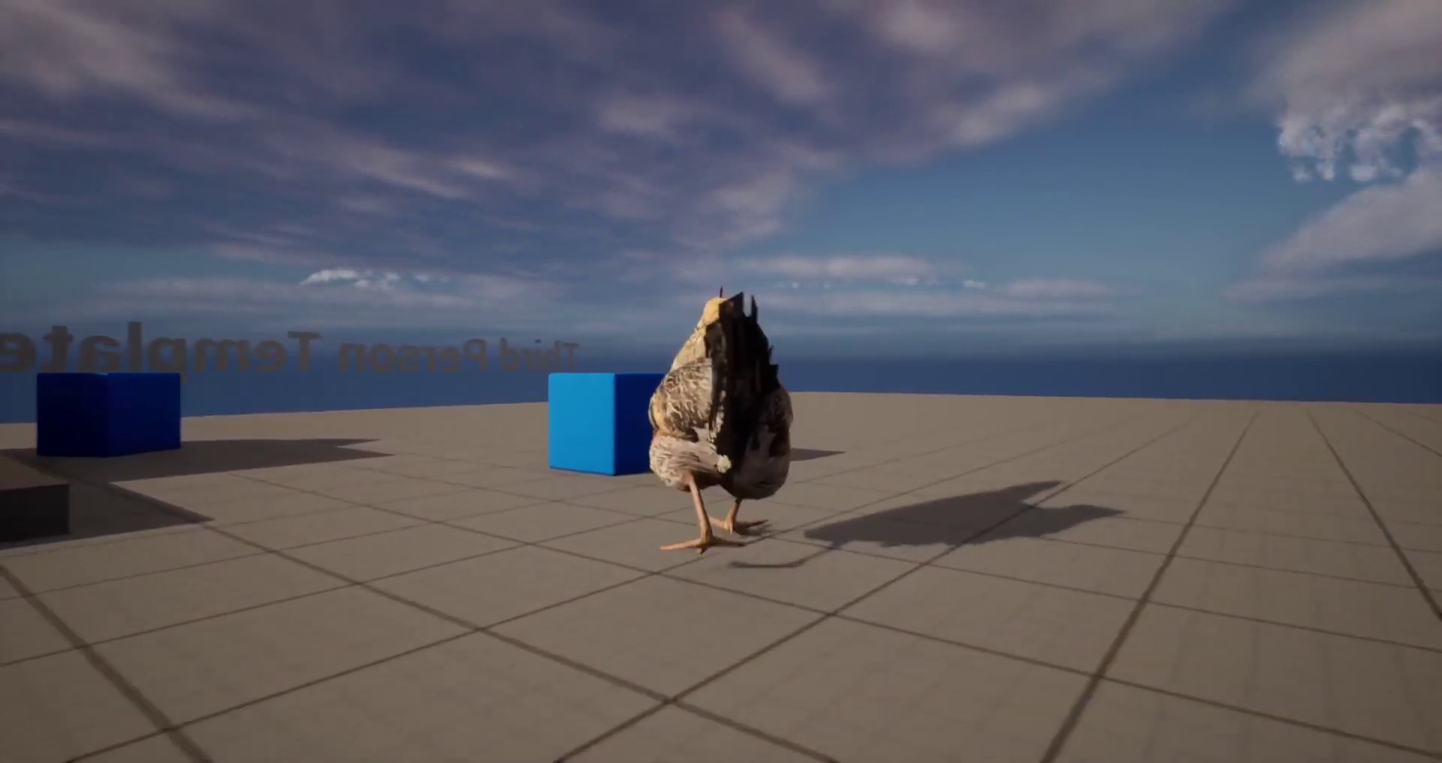
key(a)
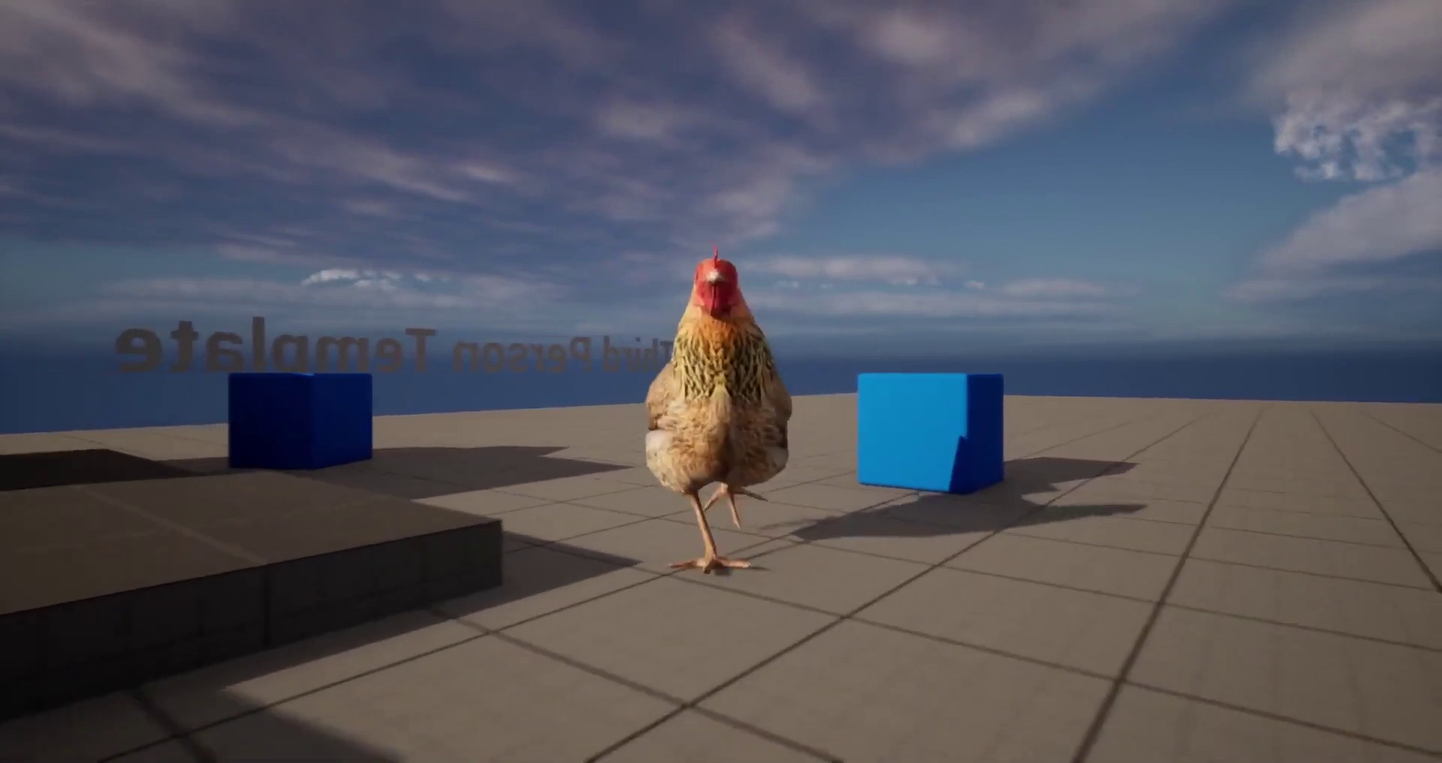